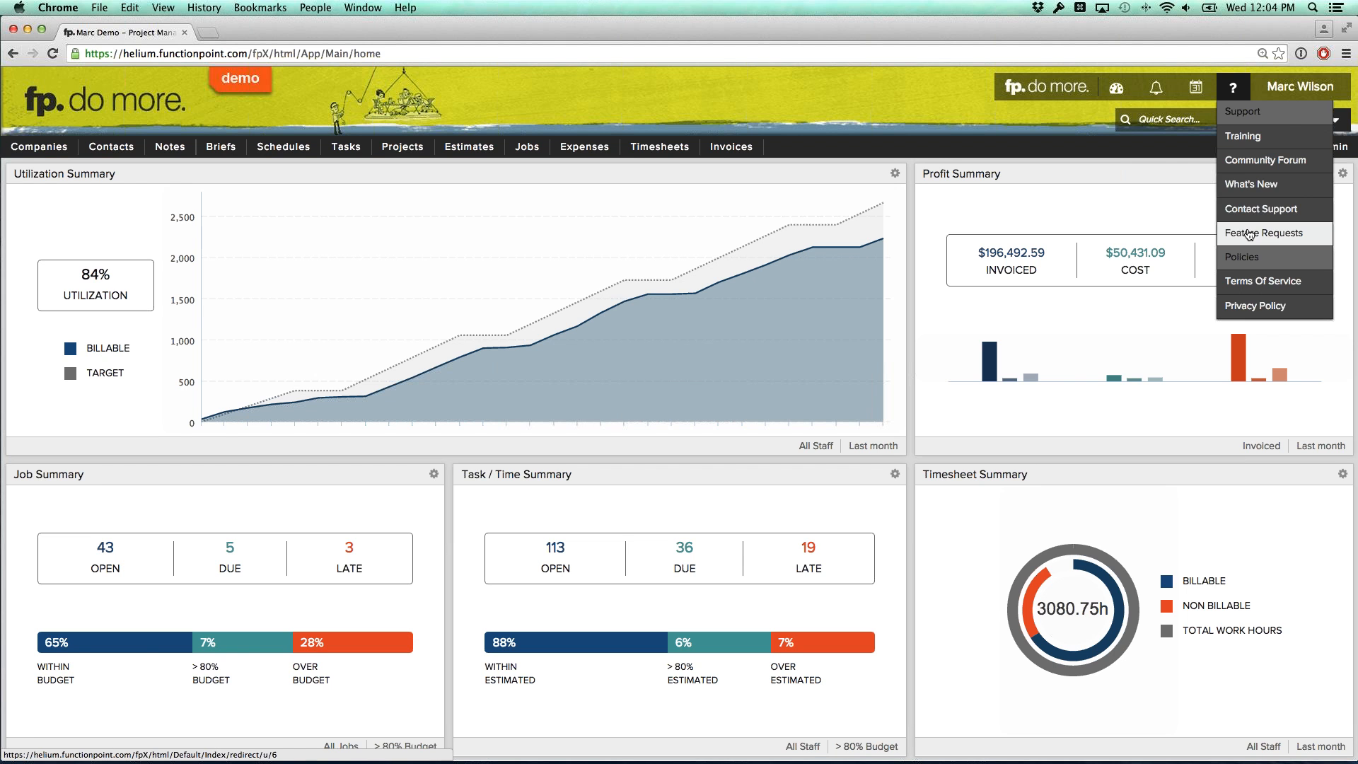
# Open the Training resources, browse the fp. Library topics through All Training Videos, and return to the dashboard
pyautogui.click(1250, 137)
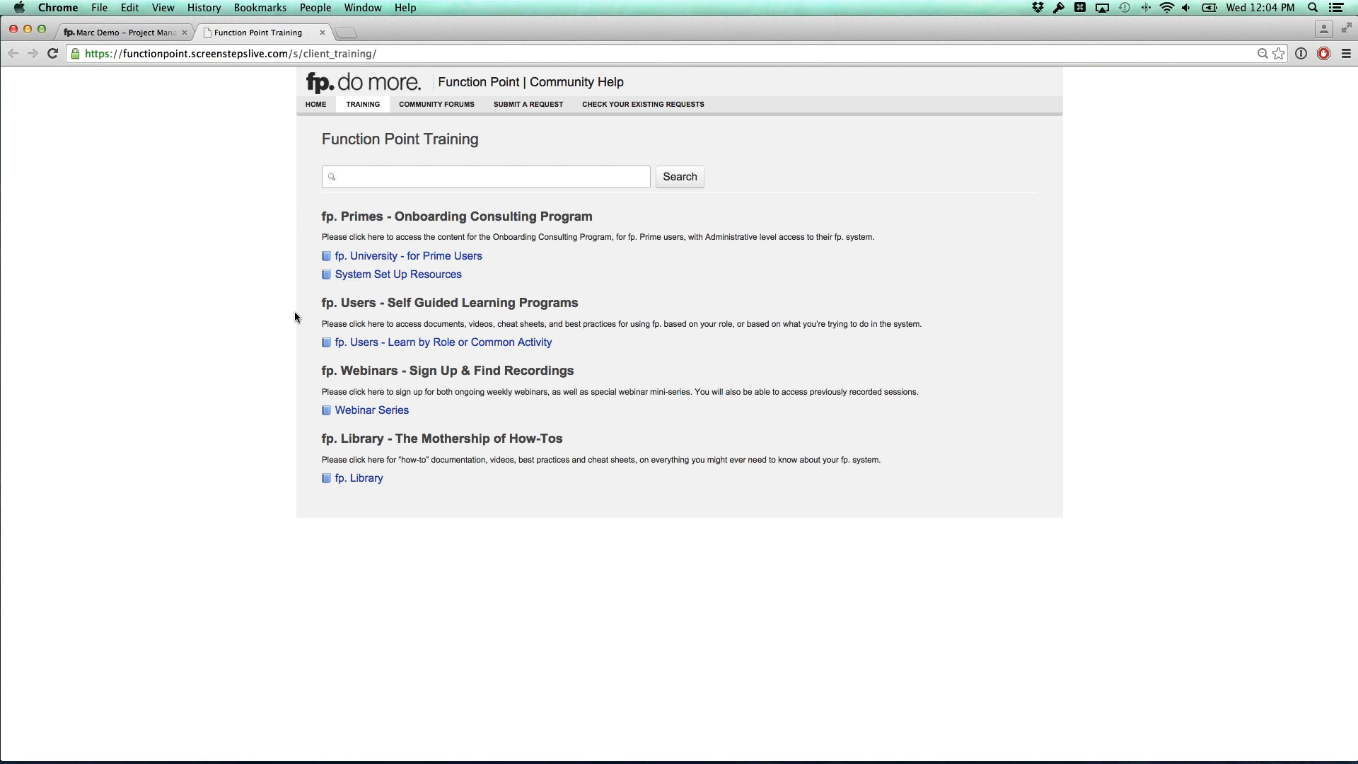
pyautogui.click(359, 481)
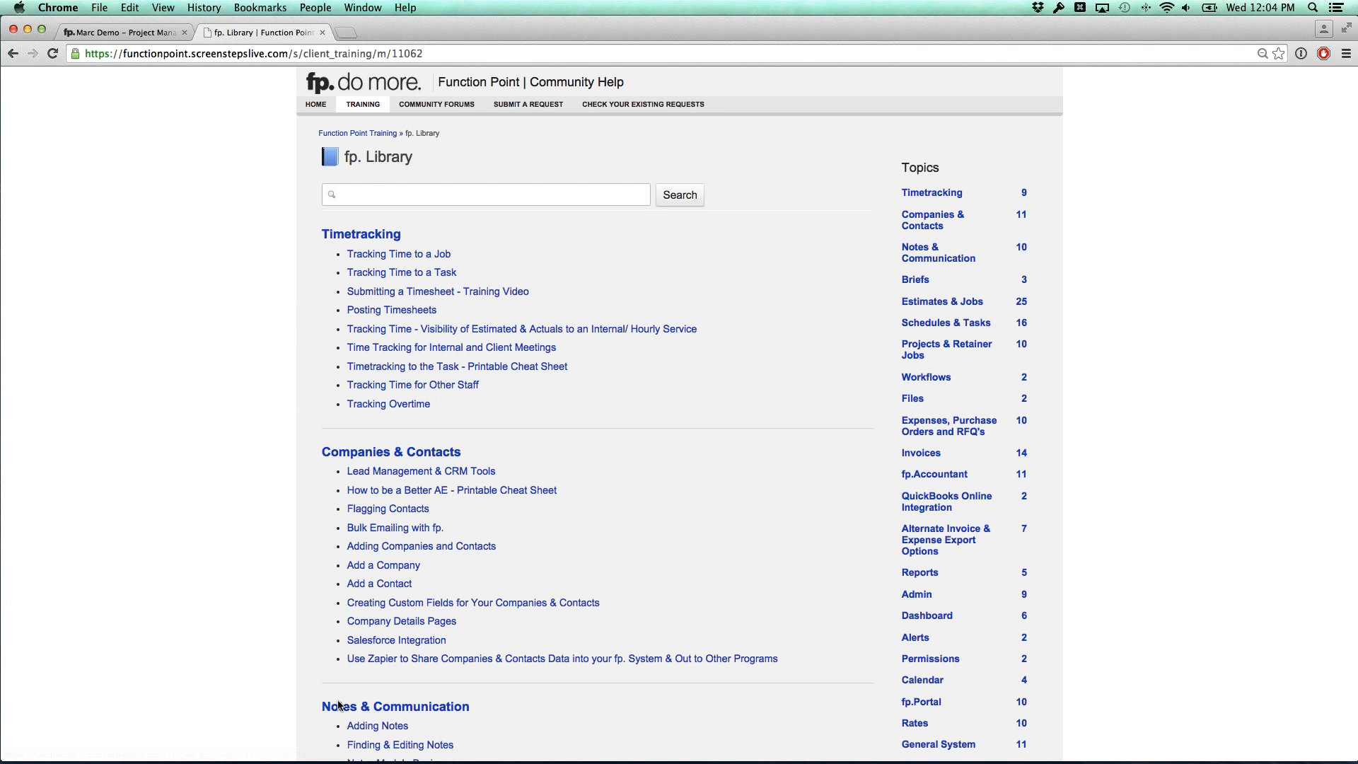
pyautogui.scroll(-10, 282, 618)
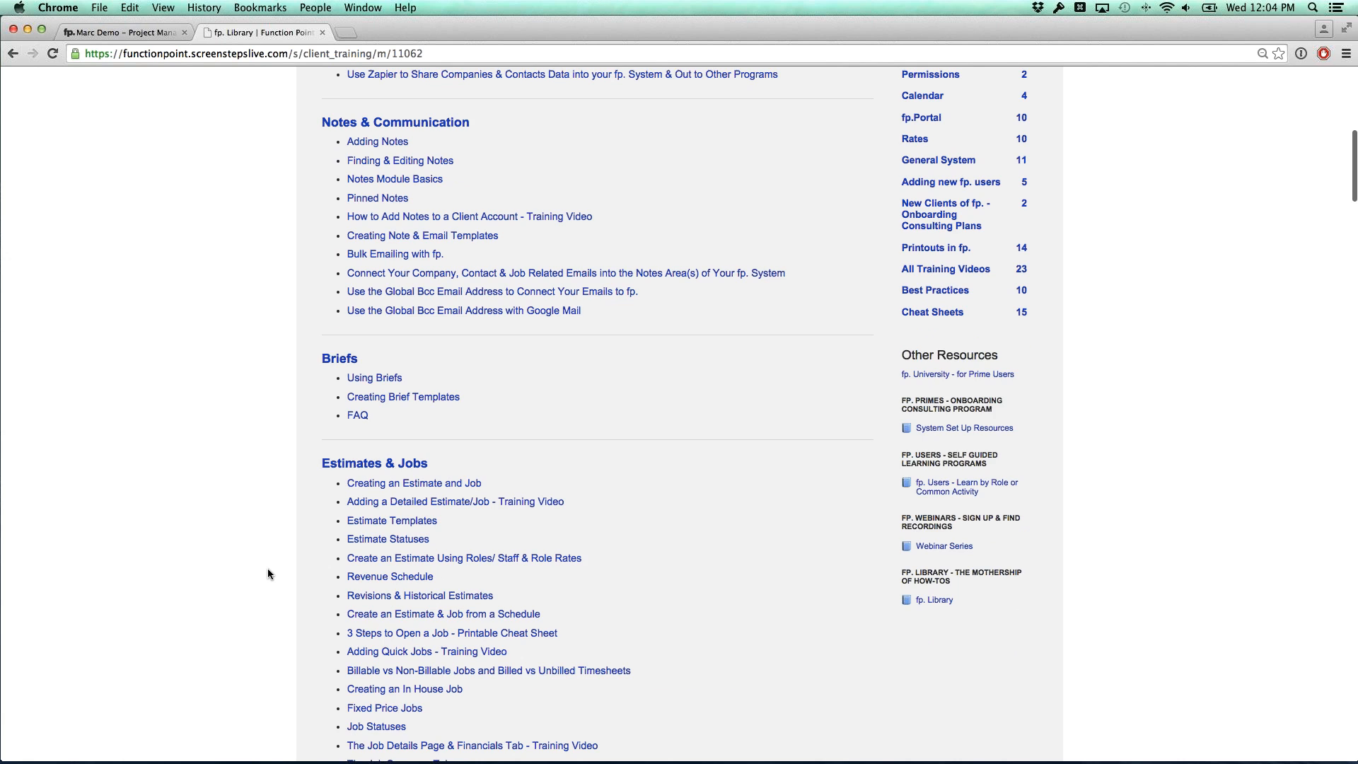
pyautogui.scroll(-20, 269, 574)
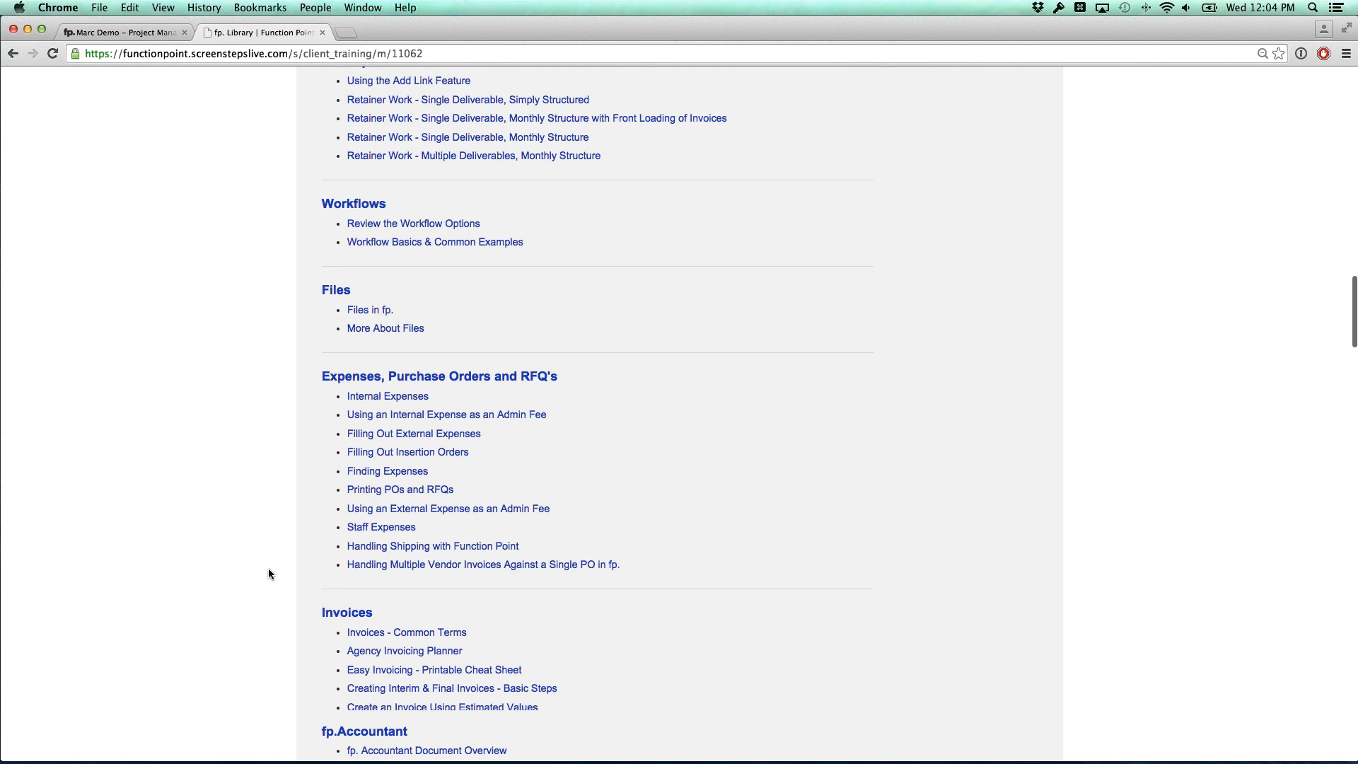
pyautogui.scroll(-5, 269, 574)
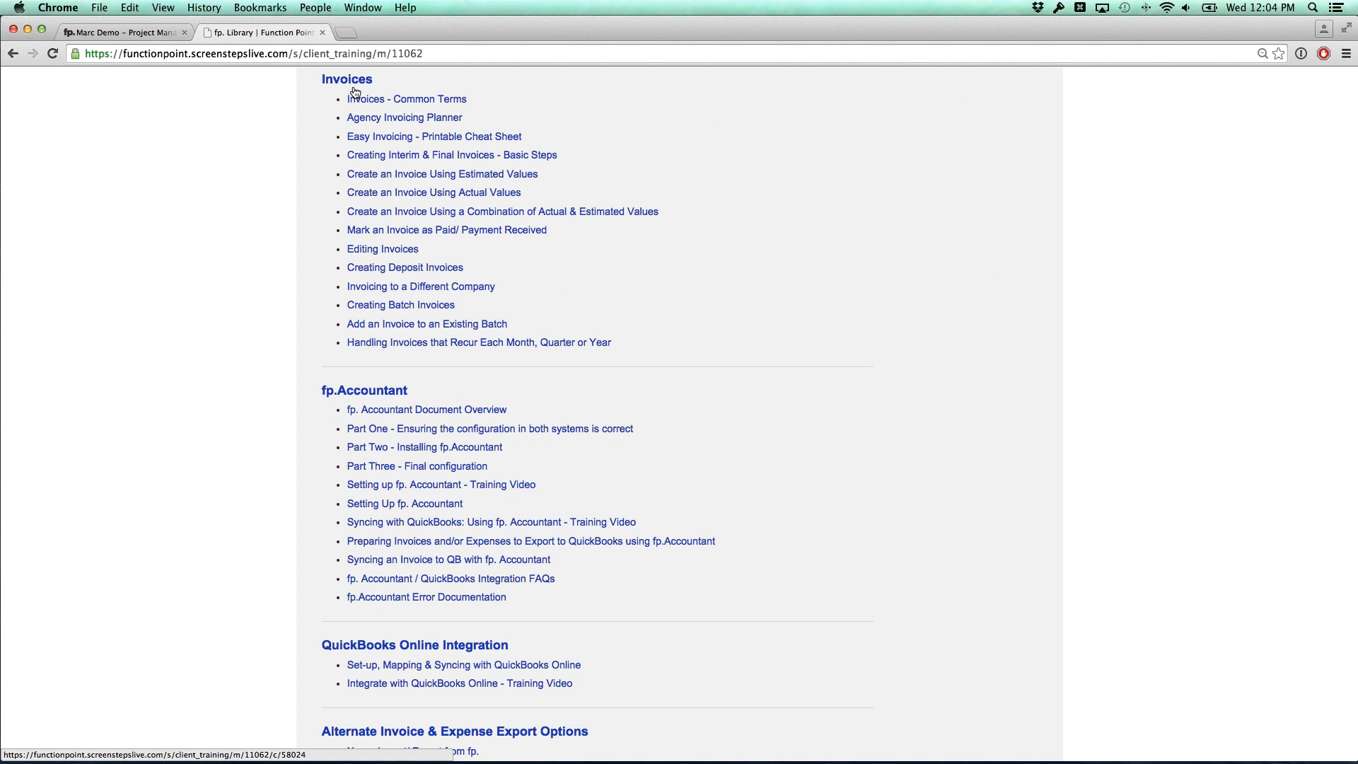
pyautogui.scroll(-20, 247, 322)
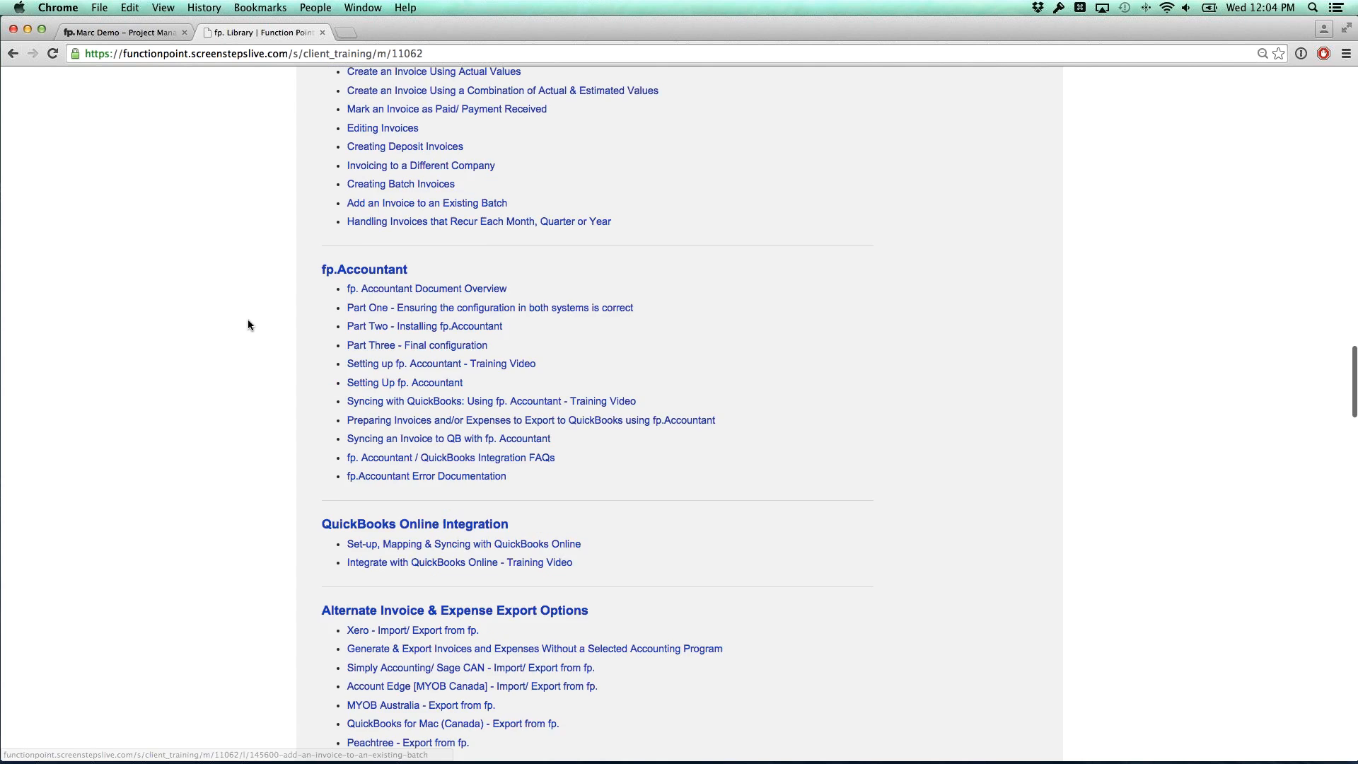
pyautogui.scroll(-20, 247, 324)
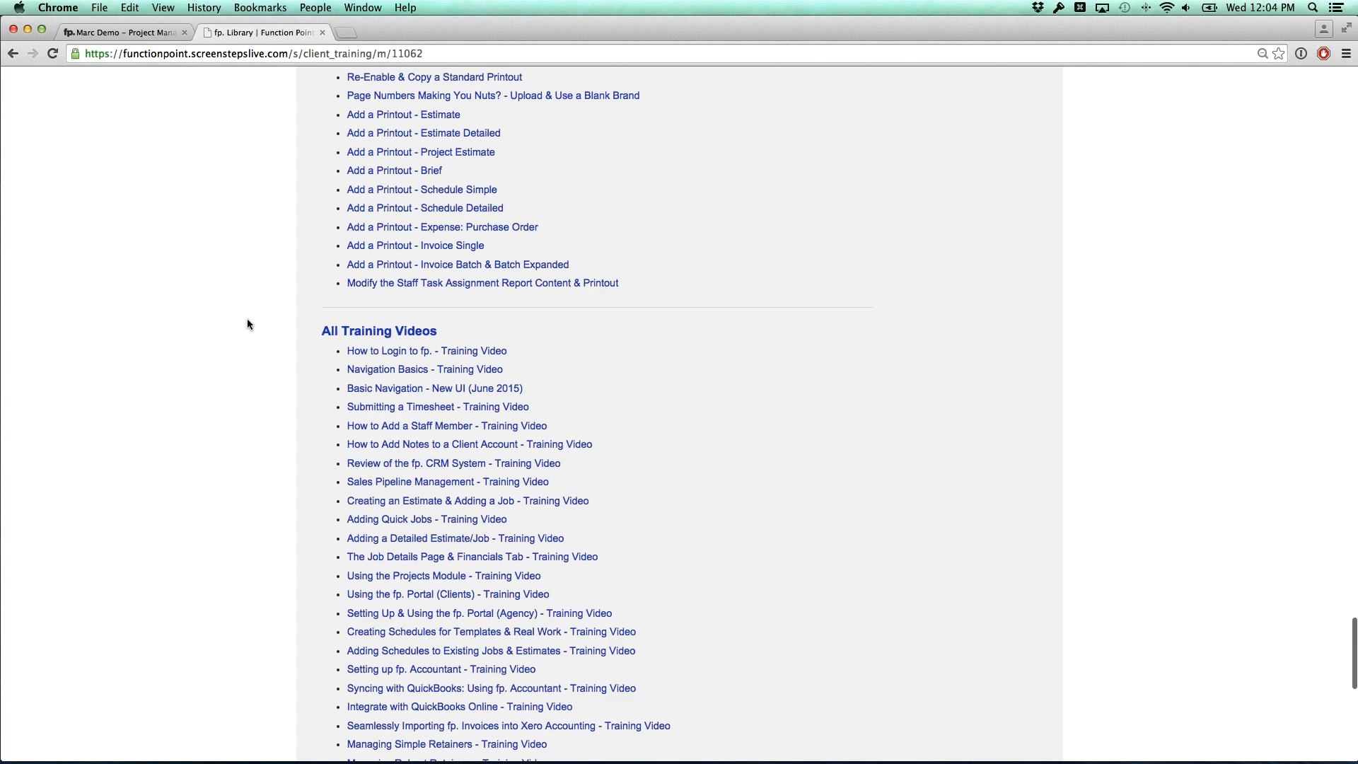
pyautogui.scroll(3, 248, 324)
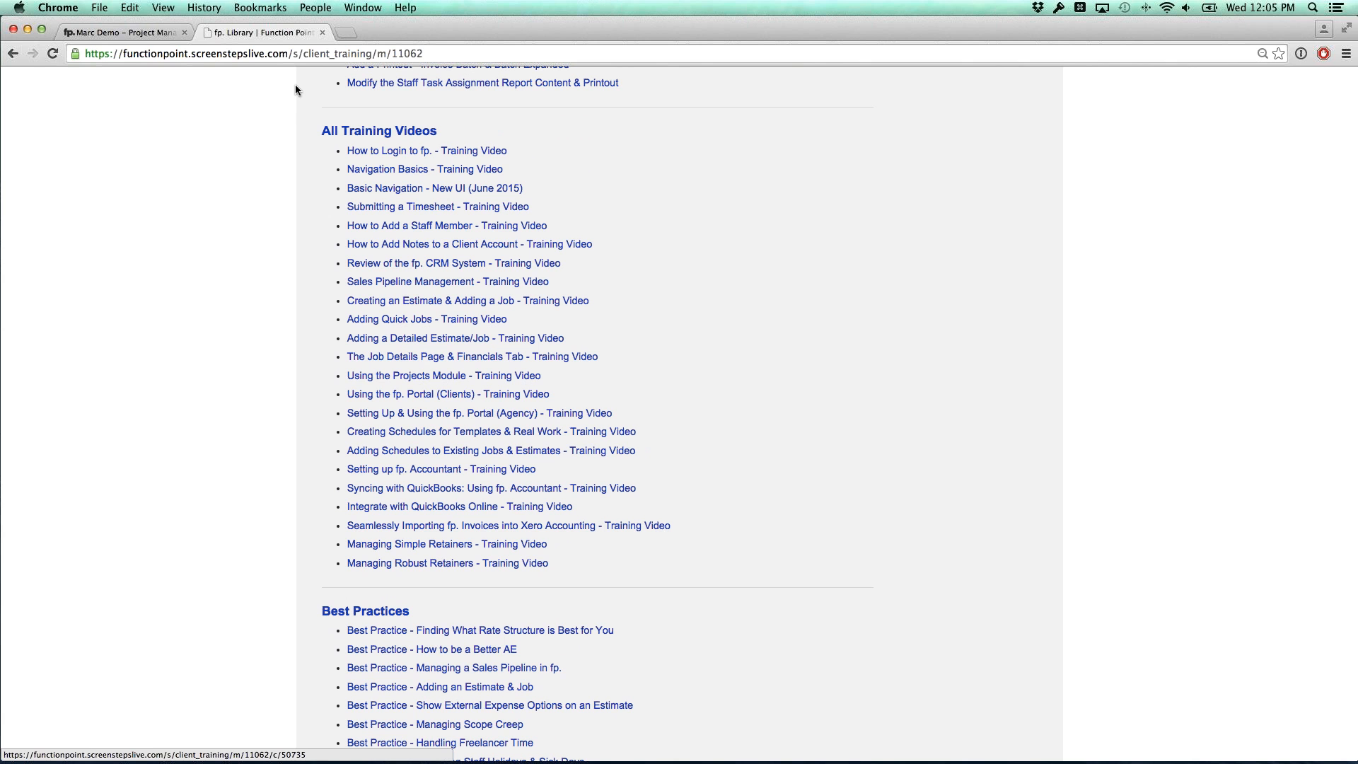
pyautogui.click(322, 33)
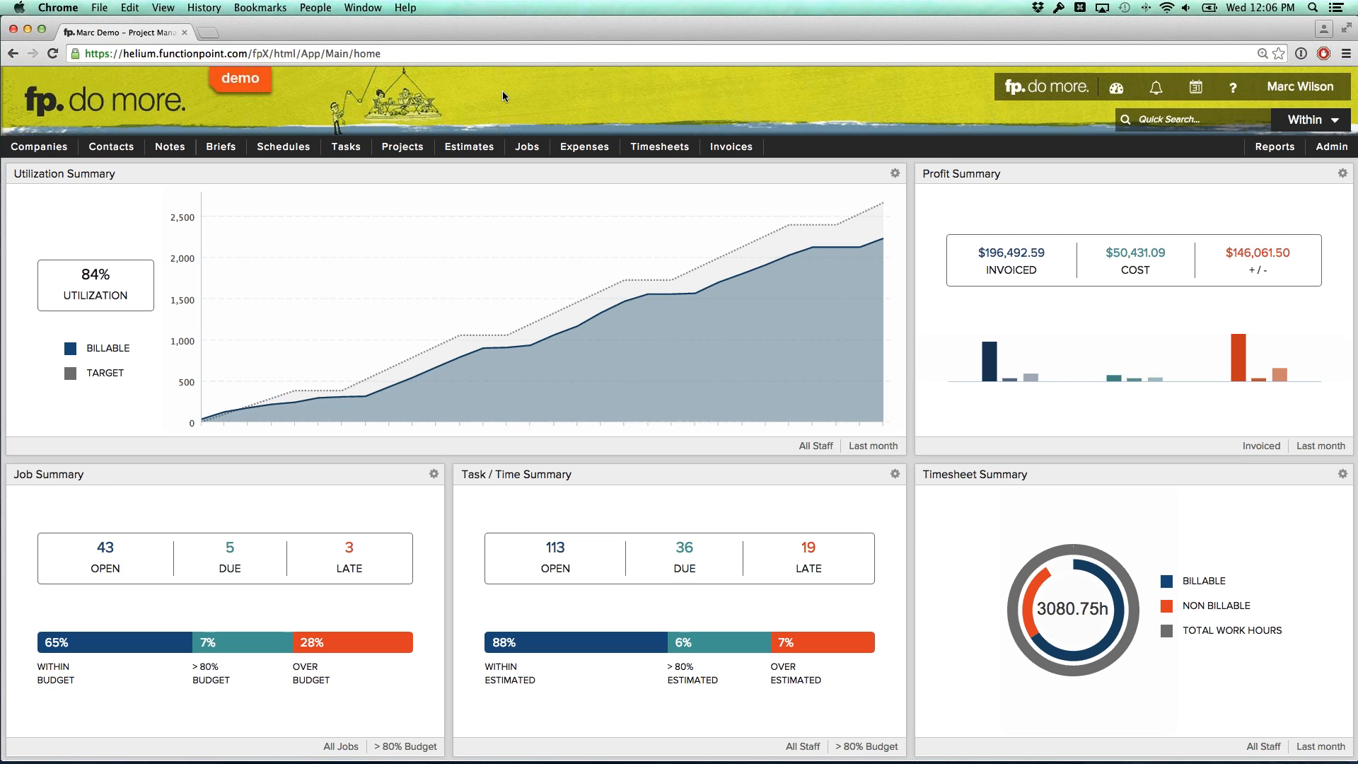
# Start a new estimate named "T&M Example Job" with the estimate type Brochure / Collateral
pyautogui.moveTo(469, 147)
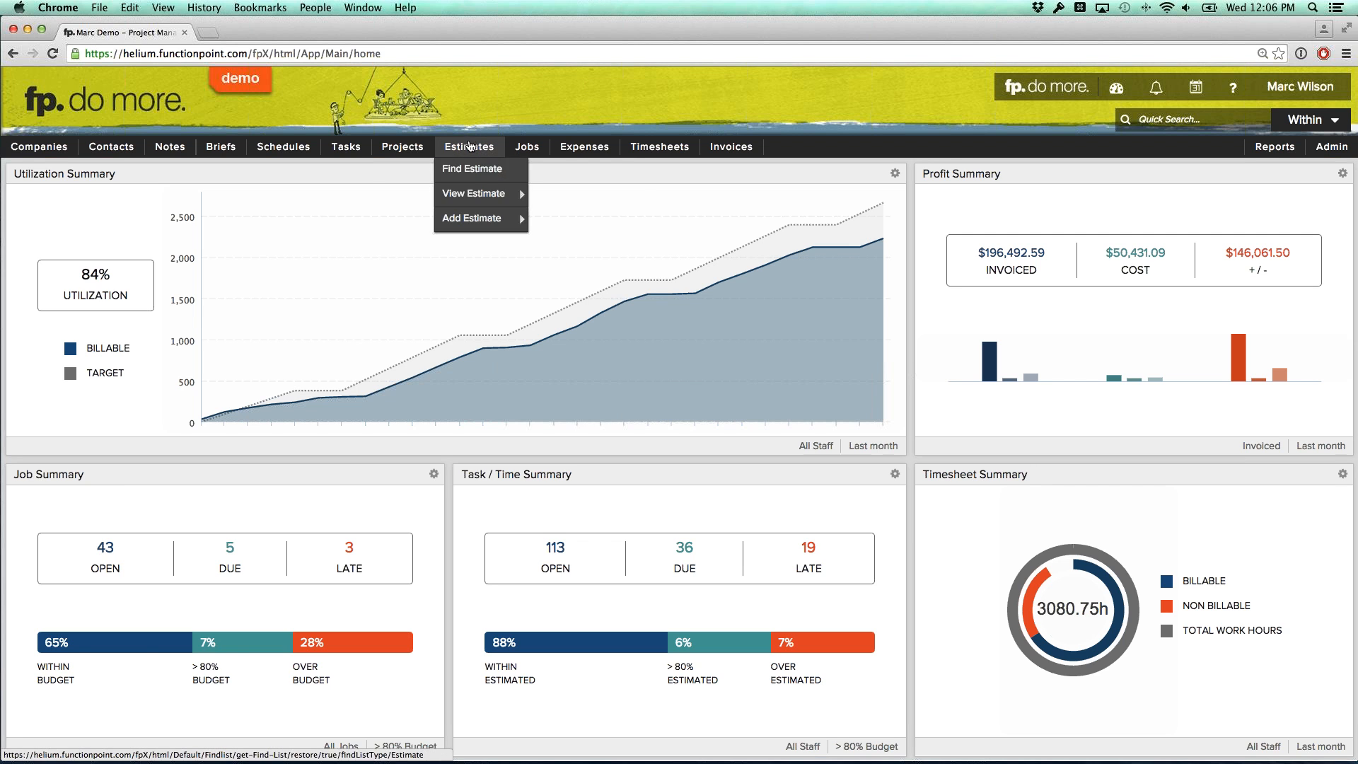
pyautogui.click(469, 222)
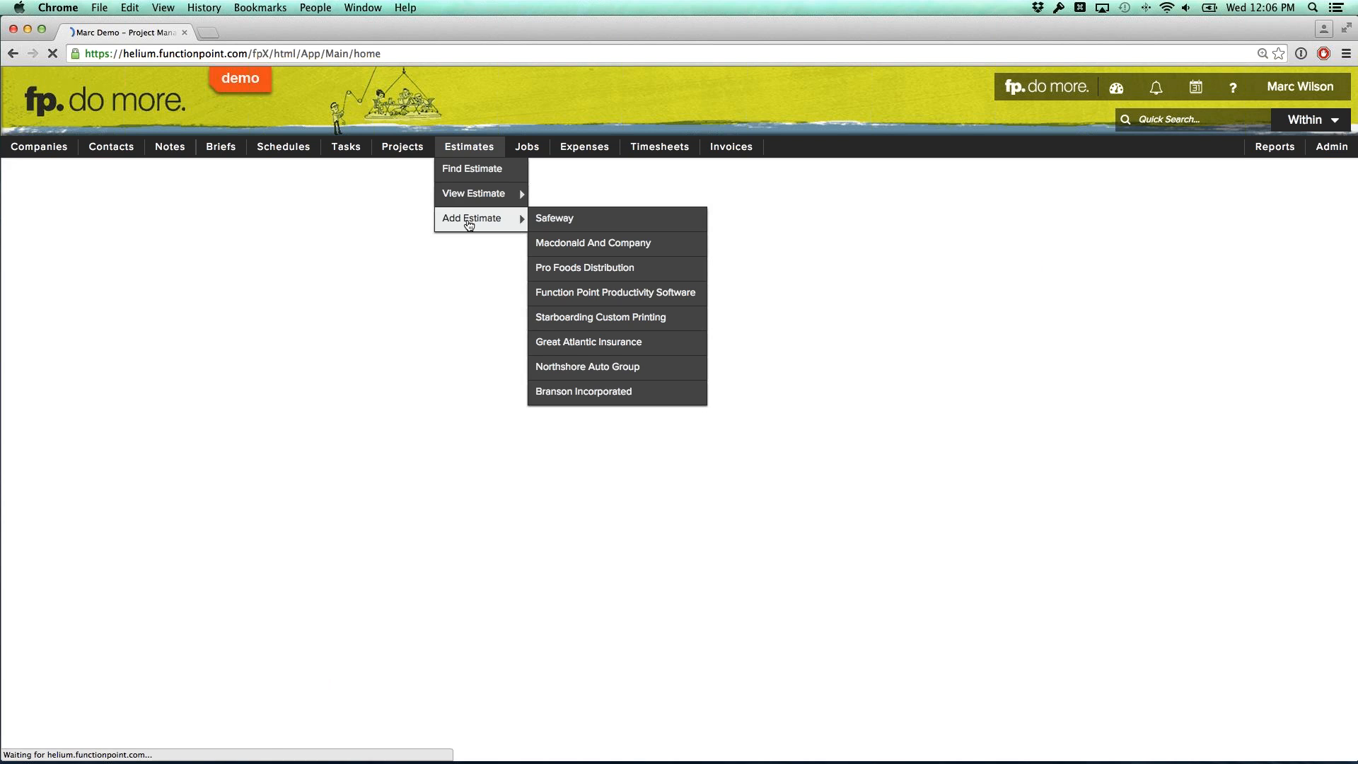
pyautogui.write('T&')
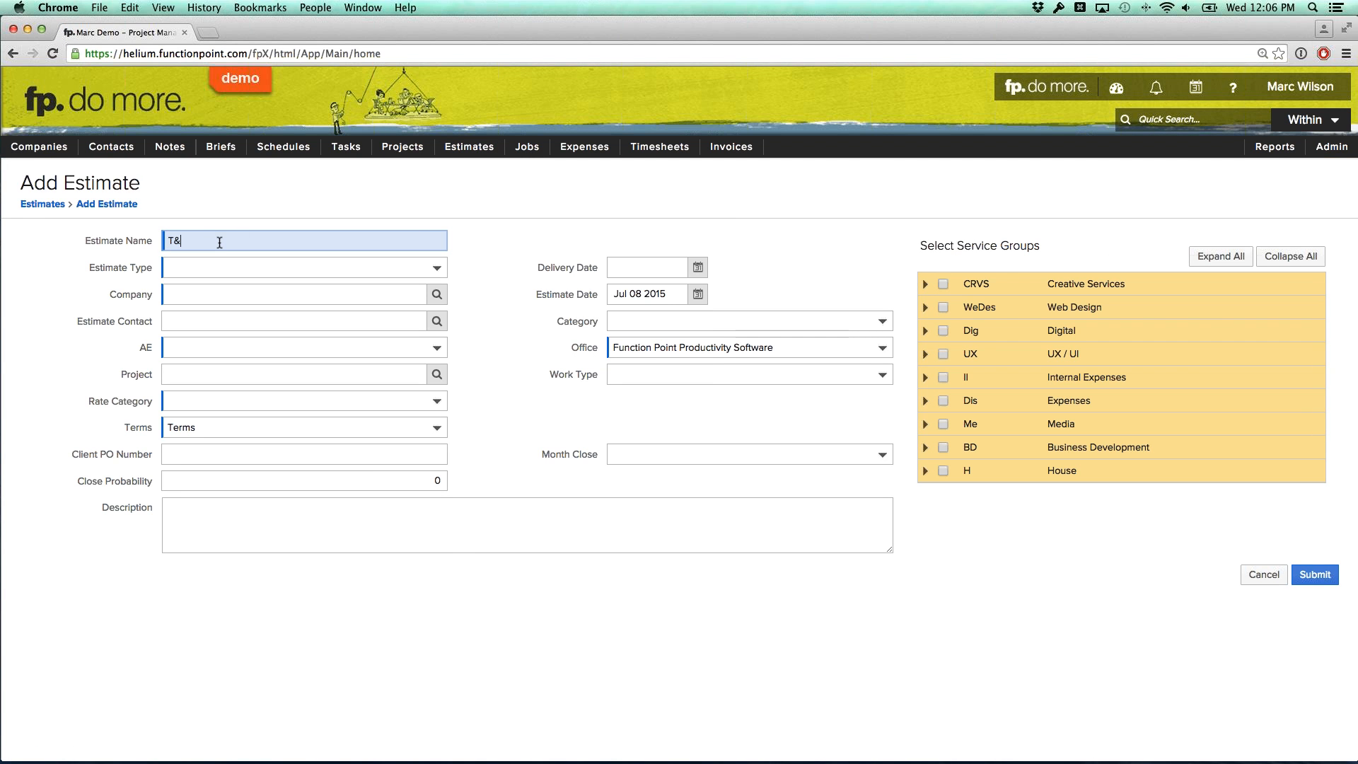
pyautogui.write('M Example Job')
pyautogui.click(205, 268)
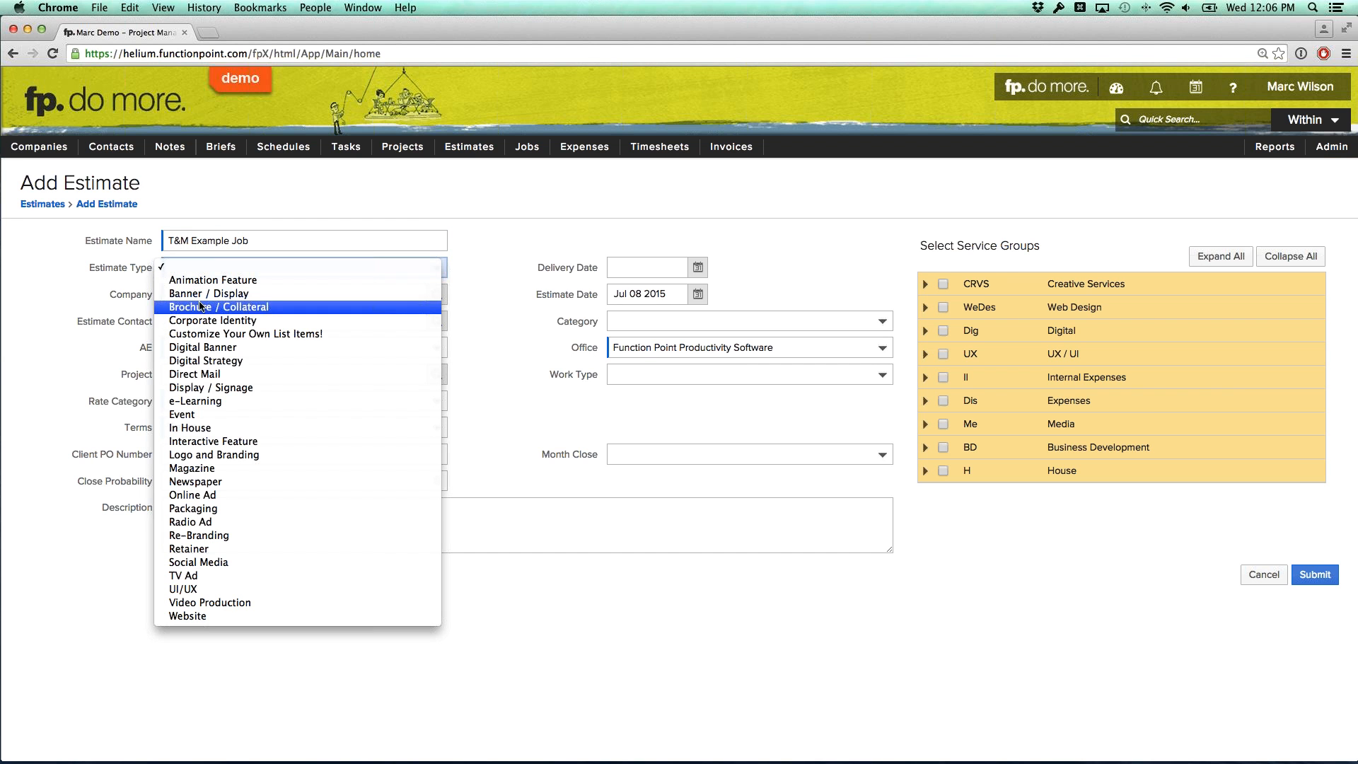
pyautogui.click(208, 306)
# Set the estimate's company to Canon and choose the client's contact person as the estimate contact
pyautogui.click(207, 295)
pyautogui.write('cona')
pyautogui.press('BackSpace')
pyautogui.press('BackSpace')
pyautogui.press('BackSpace')
pyautogui.write('anon')
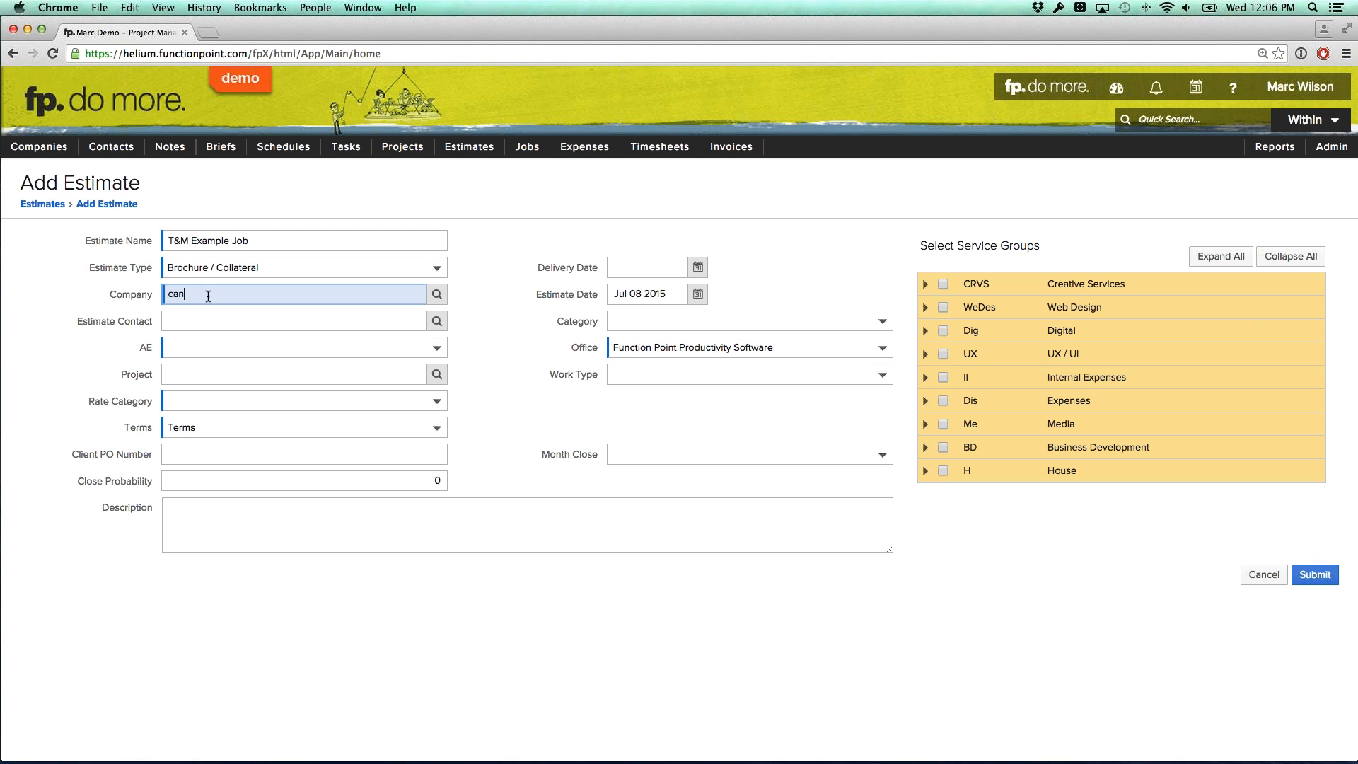
pyautogui.click(248, 324)
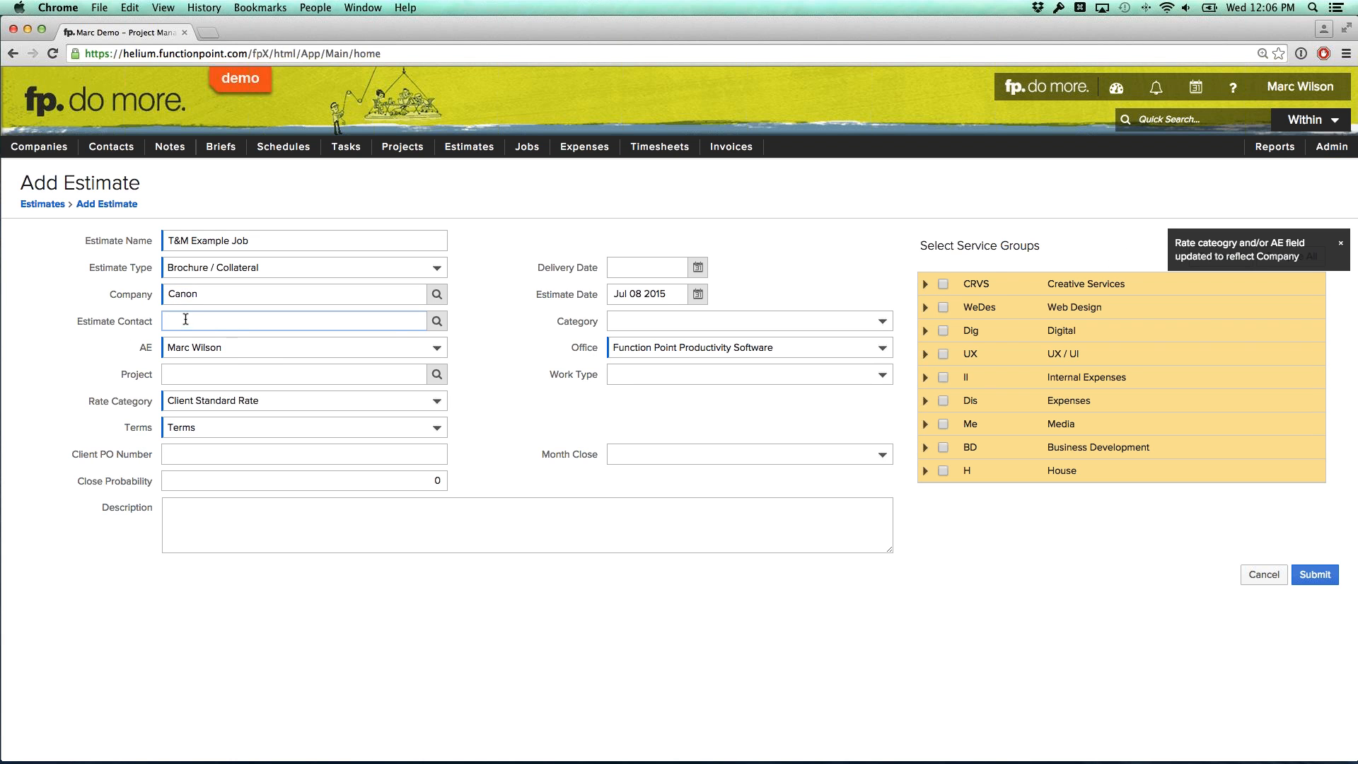
pyautogui.click(442, 320)
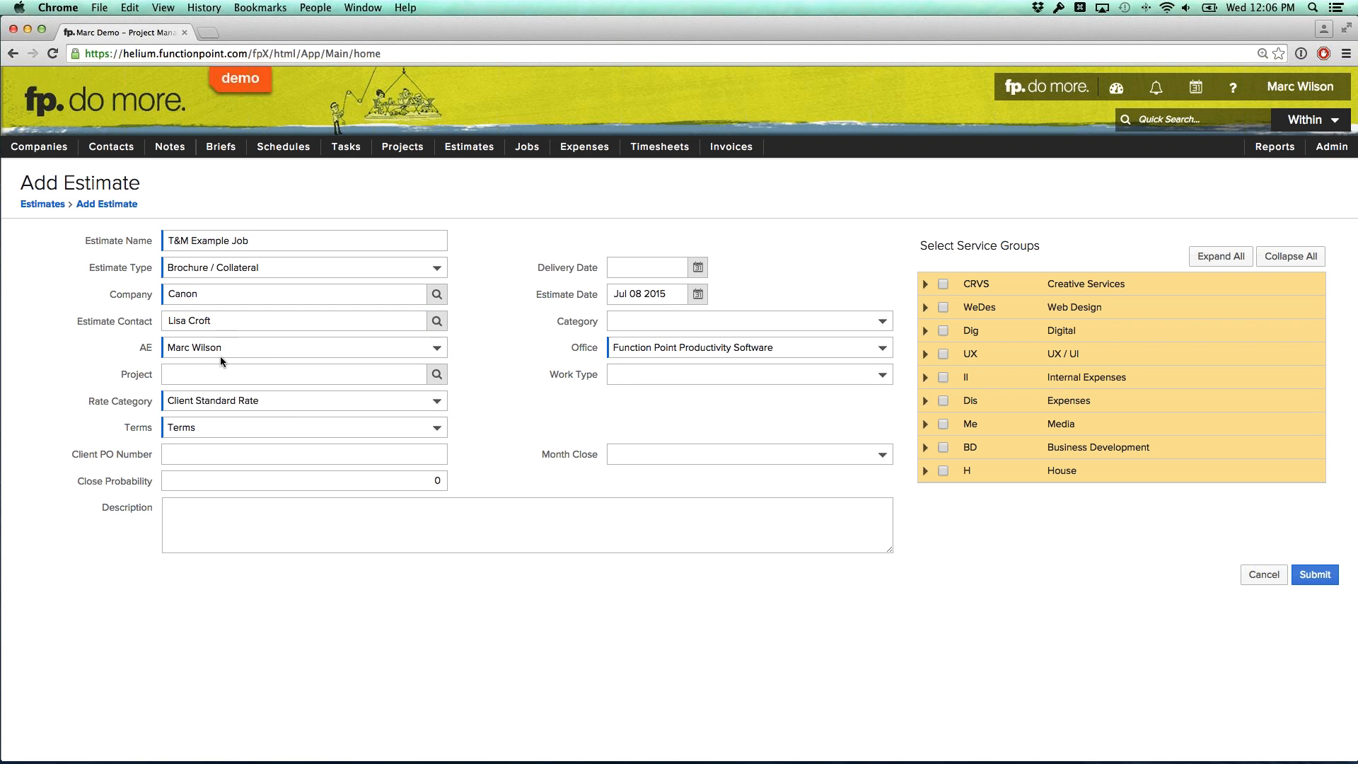
# Enter the description "This will be billed 50% up front, and 50% upon completion." and set the delivery date to Aug 31 2015
pyautogui.click(241, 525)
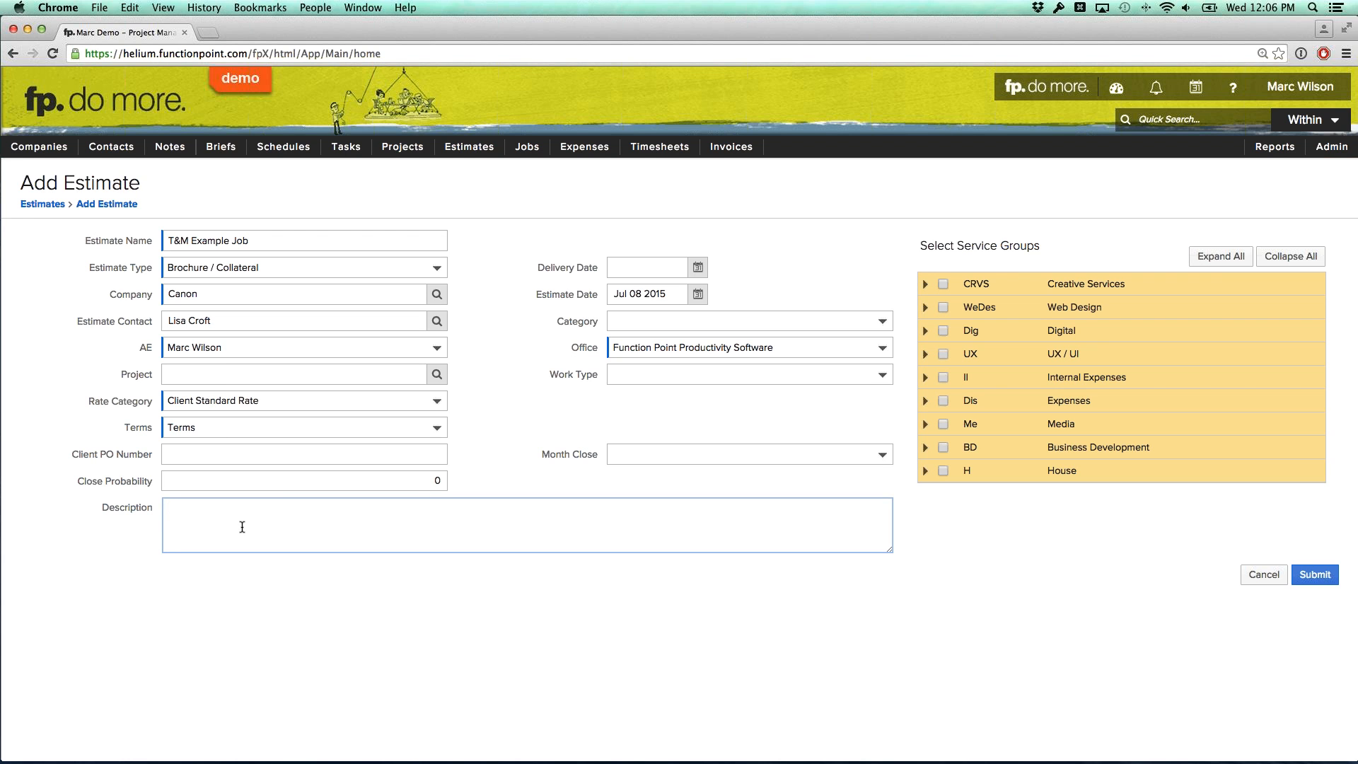
pyautogui.write('This will be billed 50% up front, and 50% upon completion.')
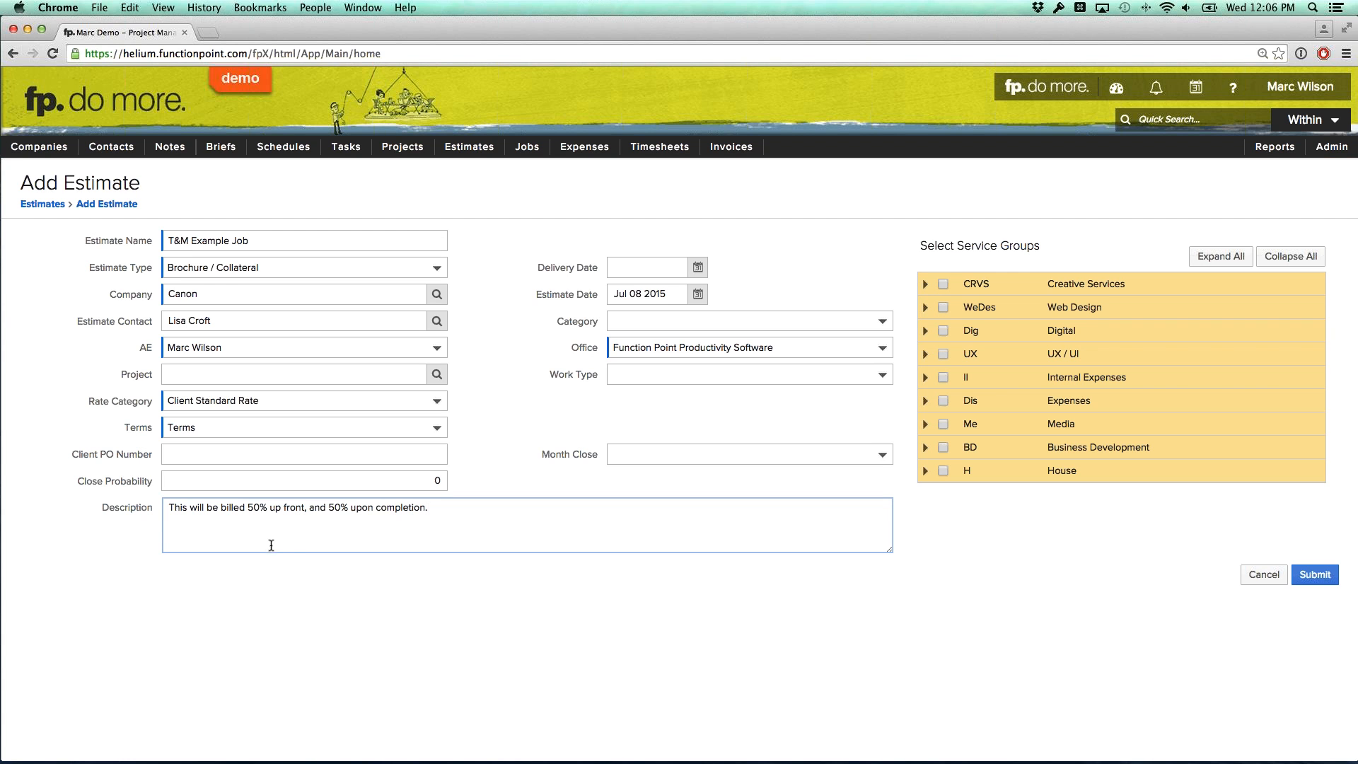
pyautogui.moveTo(428, 508); pyautogui.dragTo(164, 498)
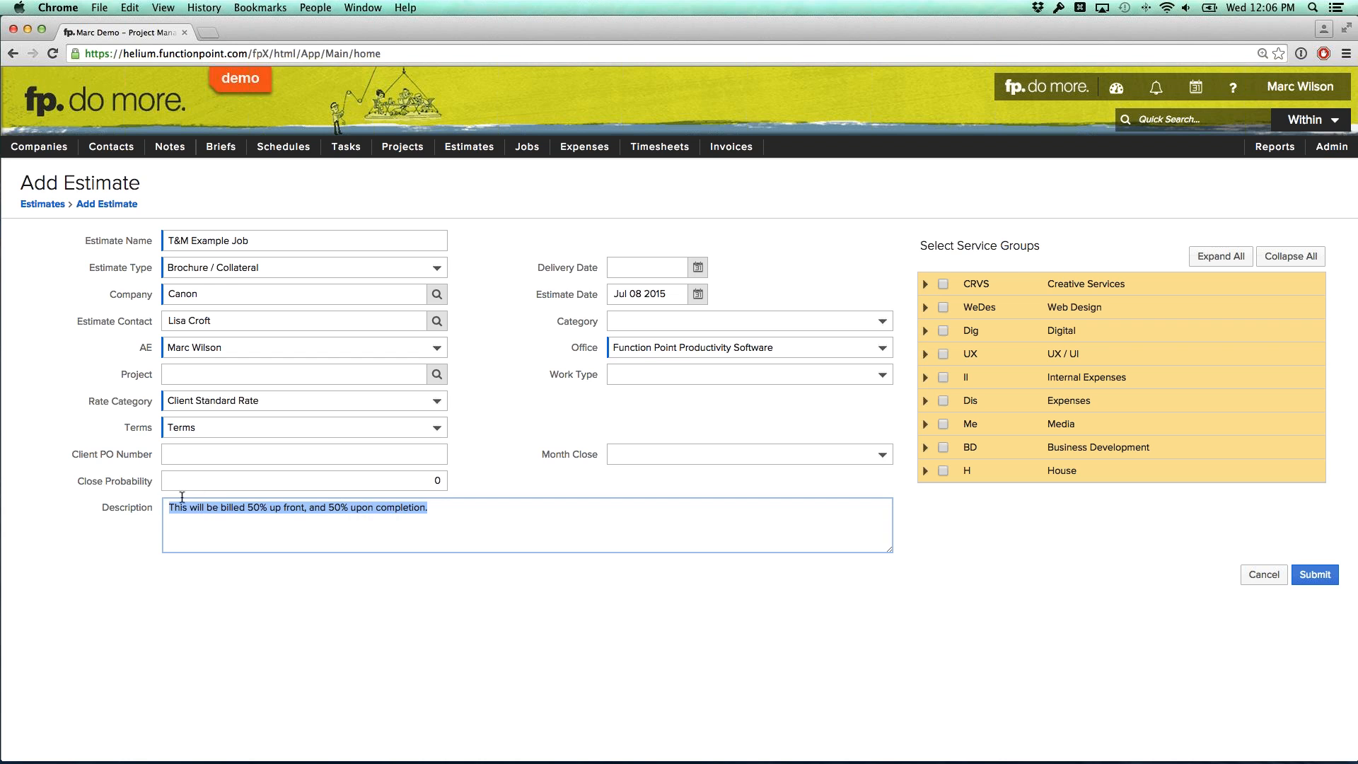
pyautogui.click(400, 594)
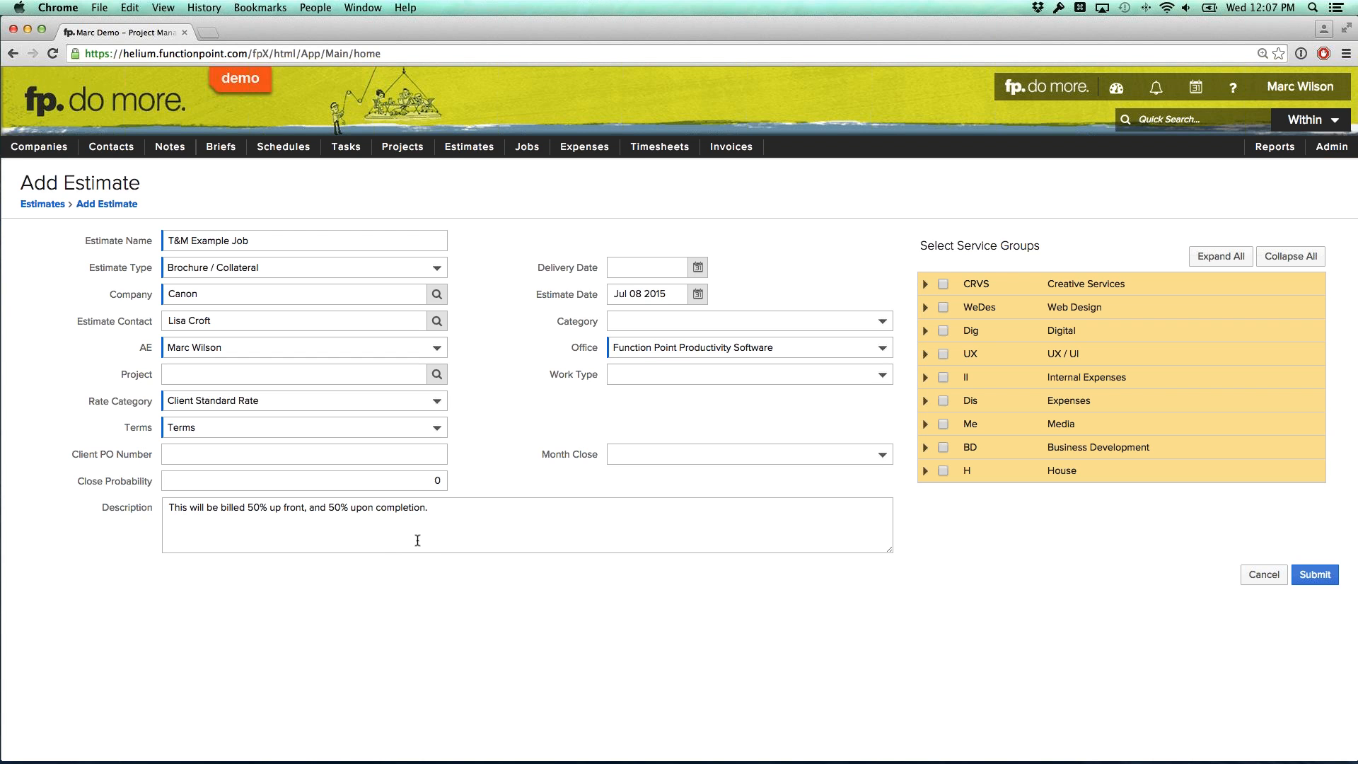
pyautogui.moveTo(440, 523); pyautogui.dragTo(169, 510)
pyautogui.click(465, 584)
pyautogui.click(702, 266)
pyautogui.click(819, 443)
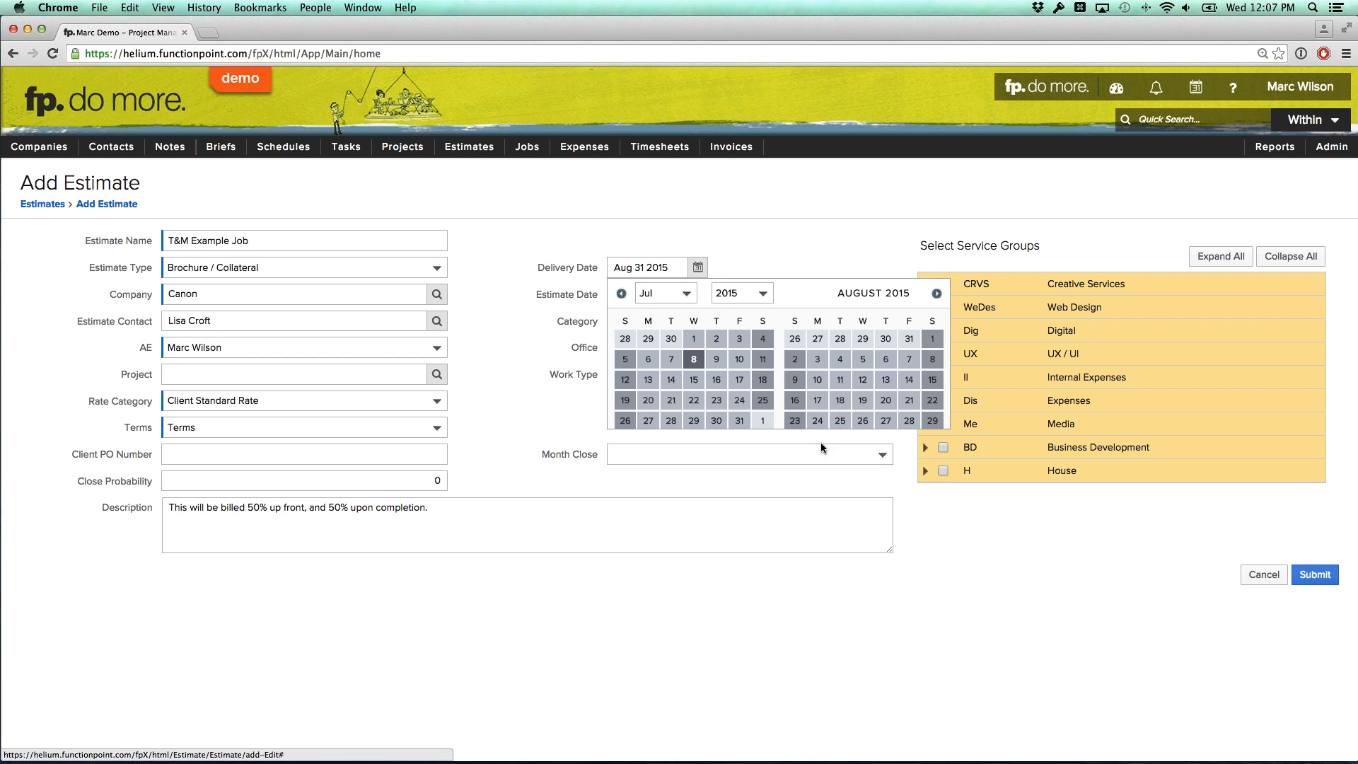
# Include Design and Copywriting/Editing from Creative Services plus Printing from Expenses, and submit the estimate
pyautogui.click(924, 285)
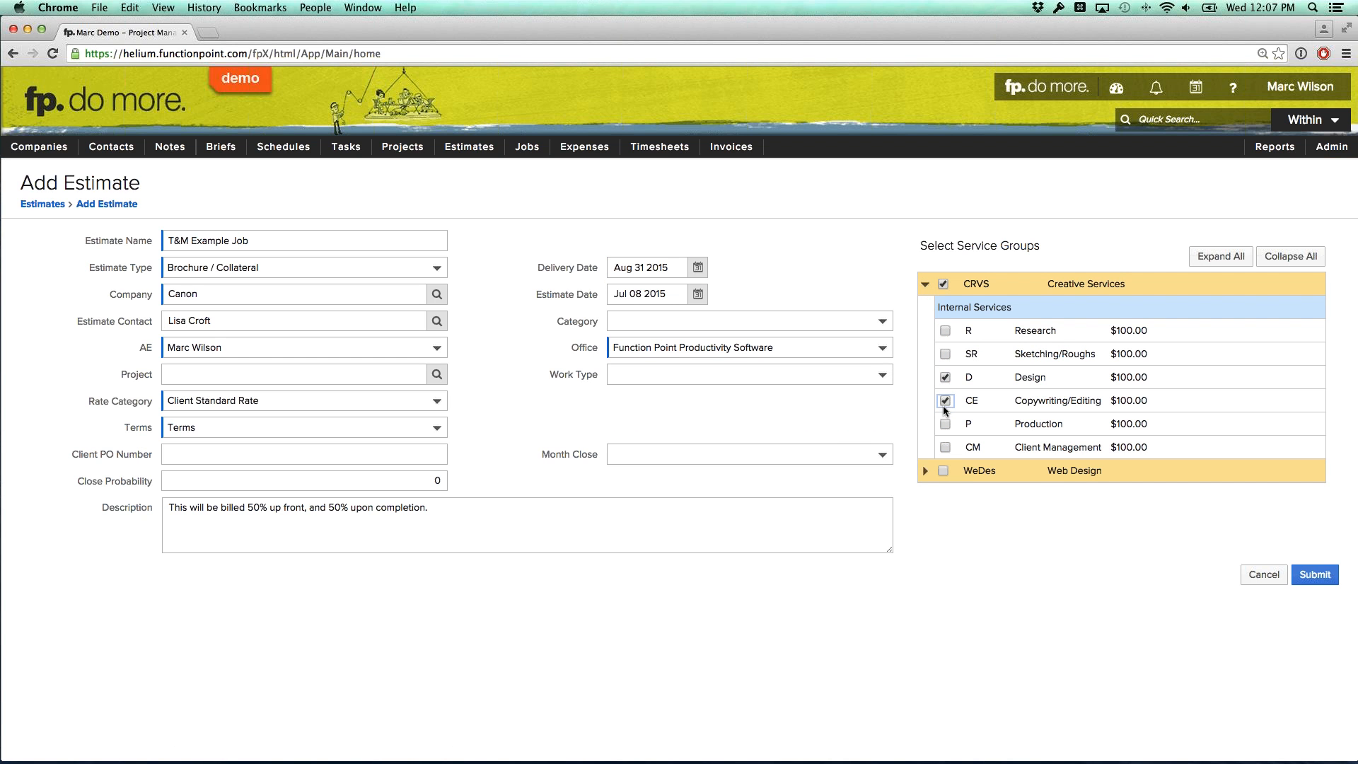
pyautogui.click(925, 284)
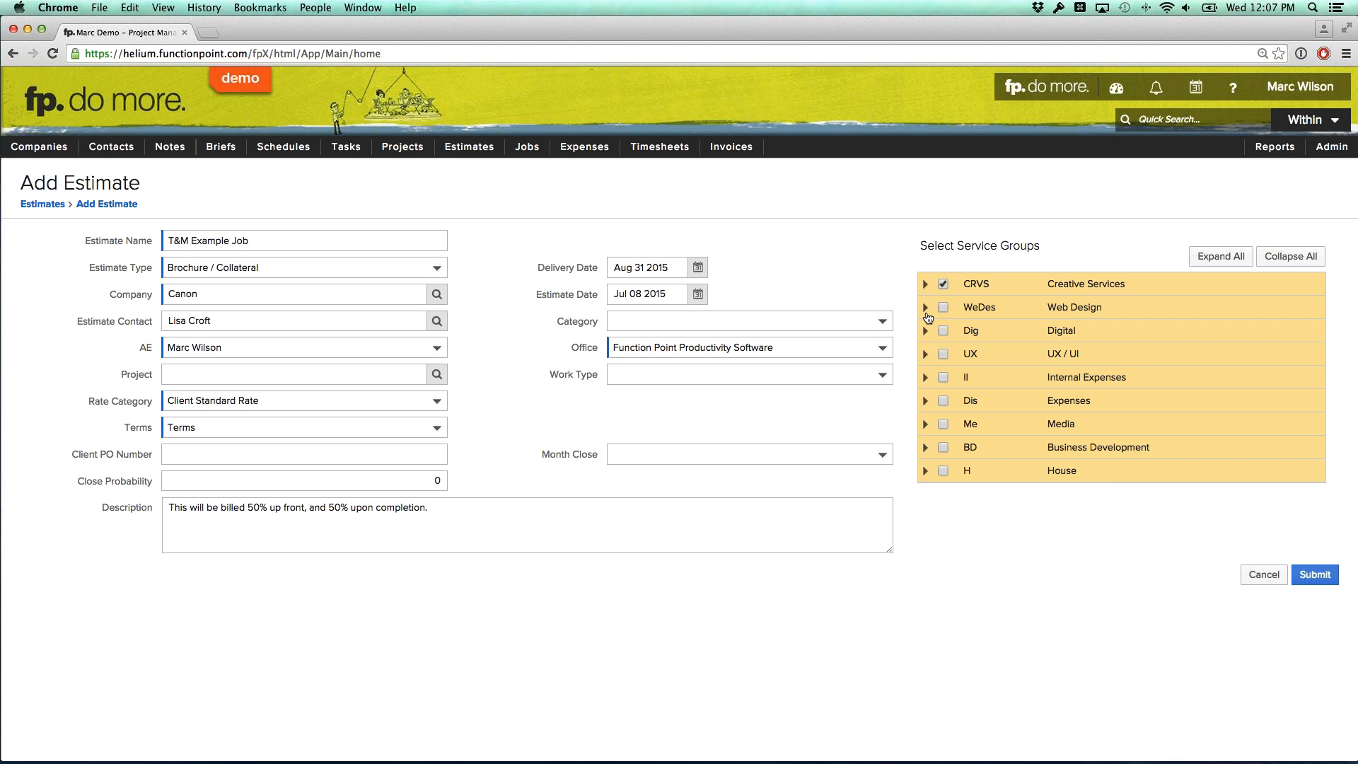
pyautogui.click(924, 400)
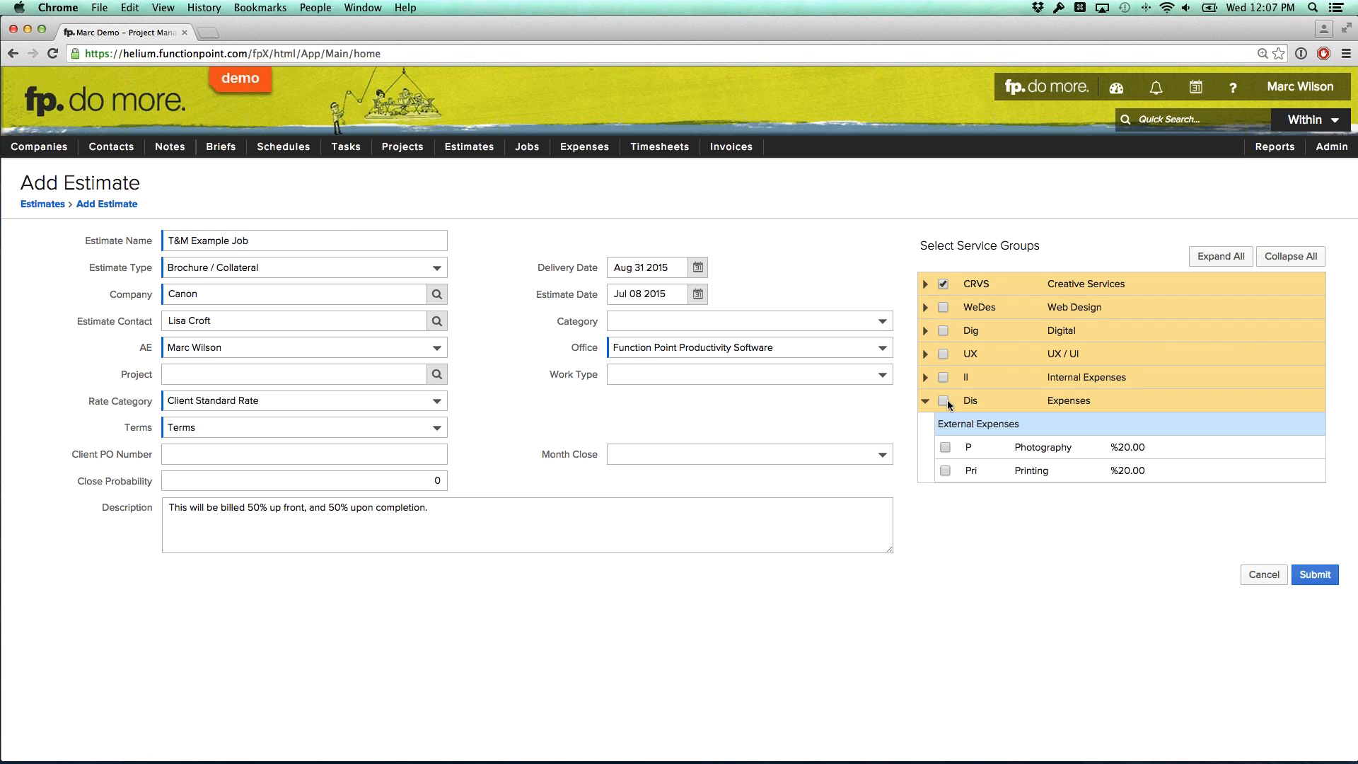
pyautogui.scroll(-2, 948, 400)
pyautogui.click(945, 418)
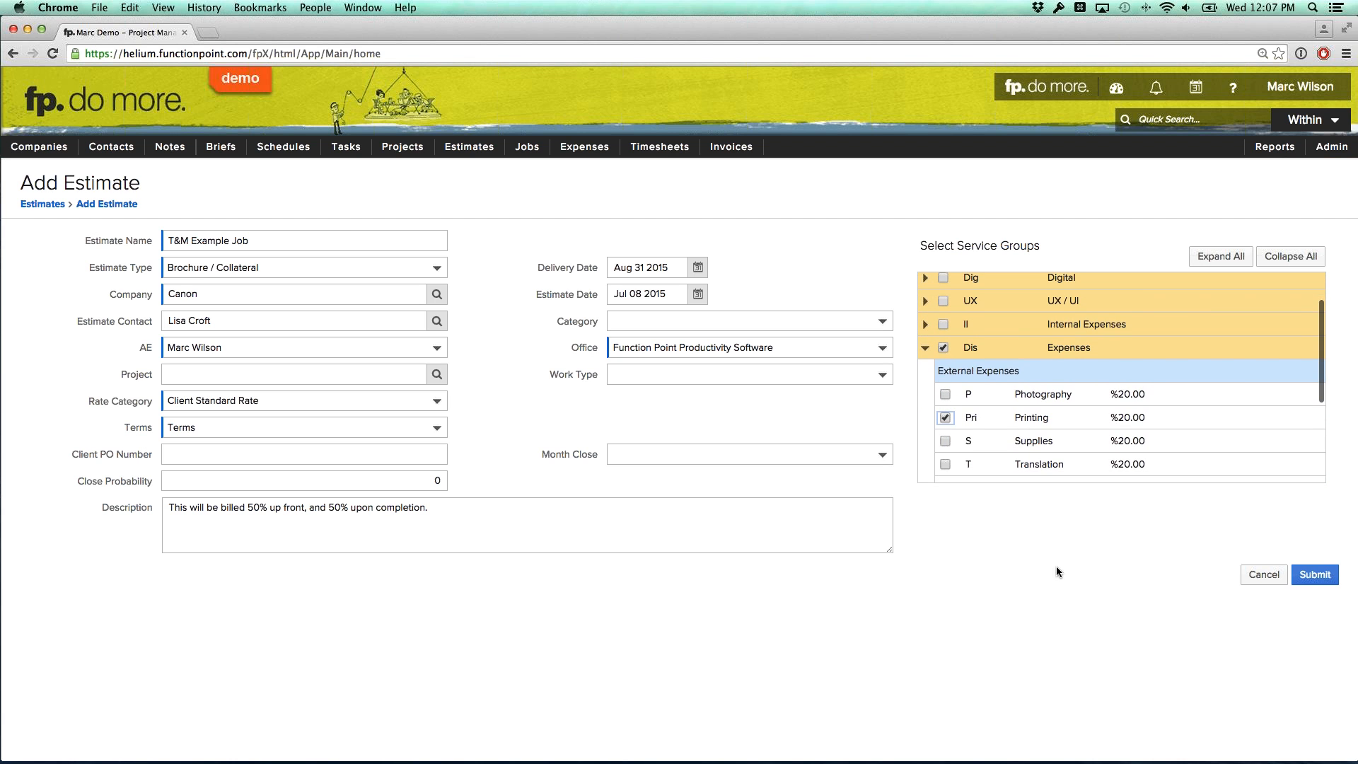
pyautogui.click(1314, 575)
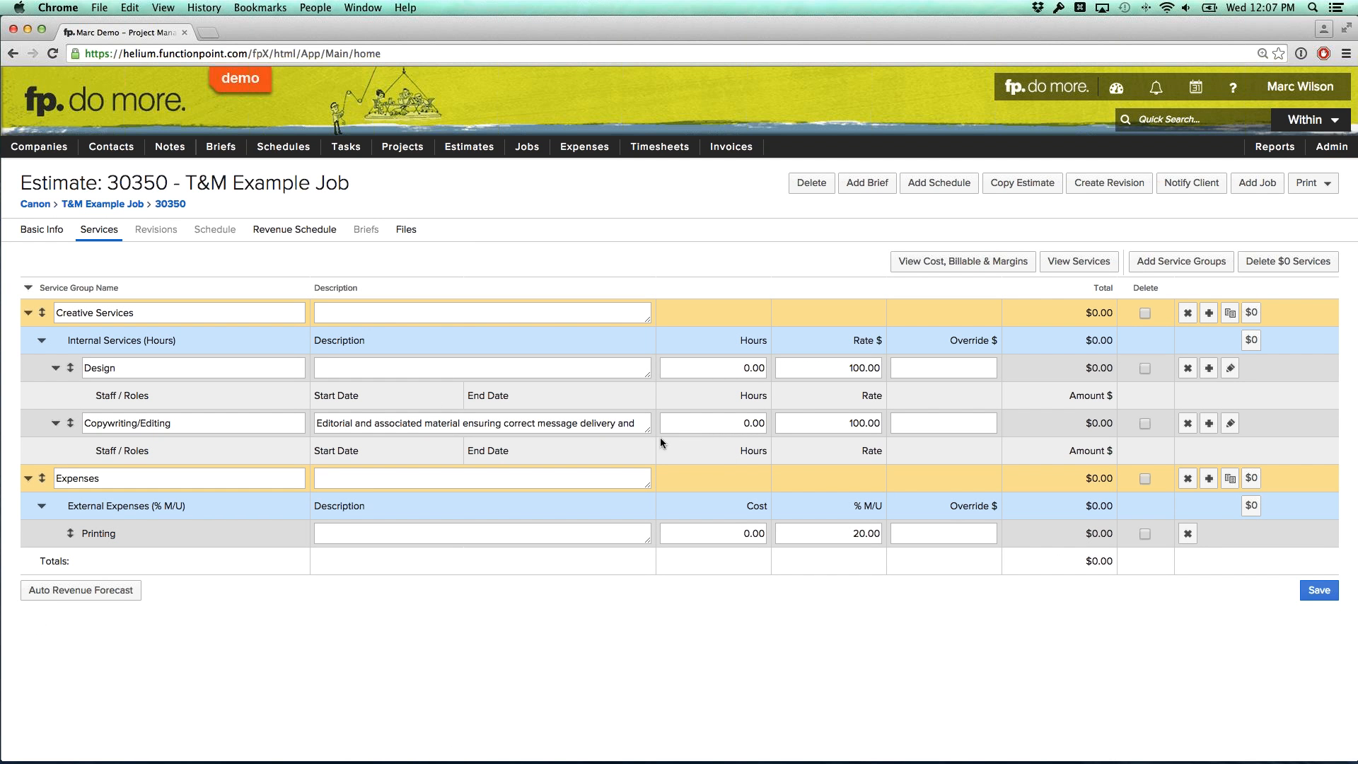
# Set Design and Copywriting/Editing to 50 hours each and the Printing cost to 1000, and save the estimate services
pyautogui.click(56, 368)
pyautogui.click(56, 395)
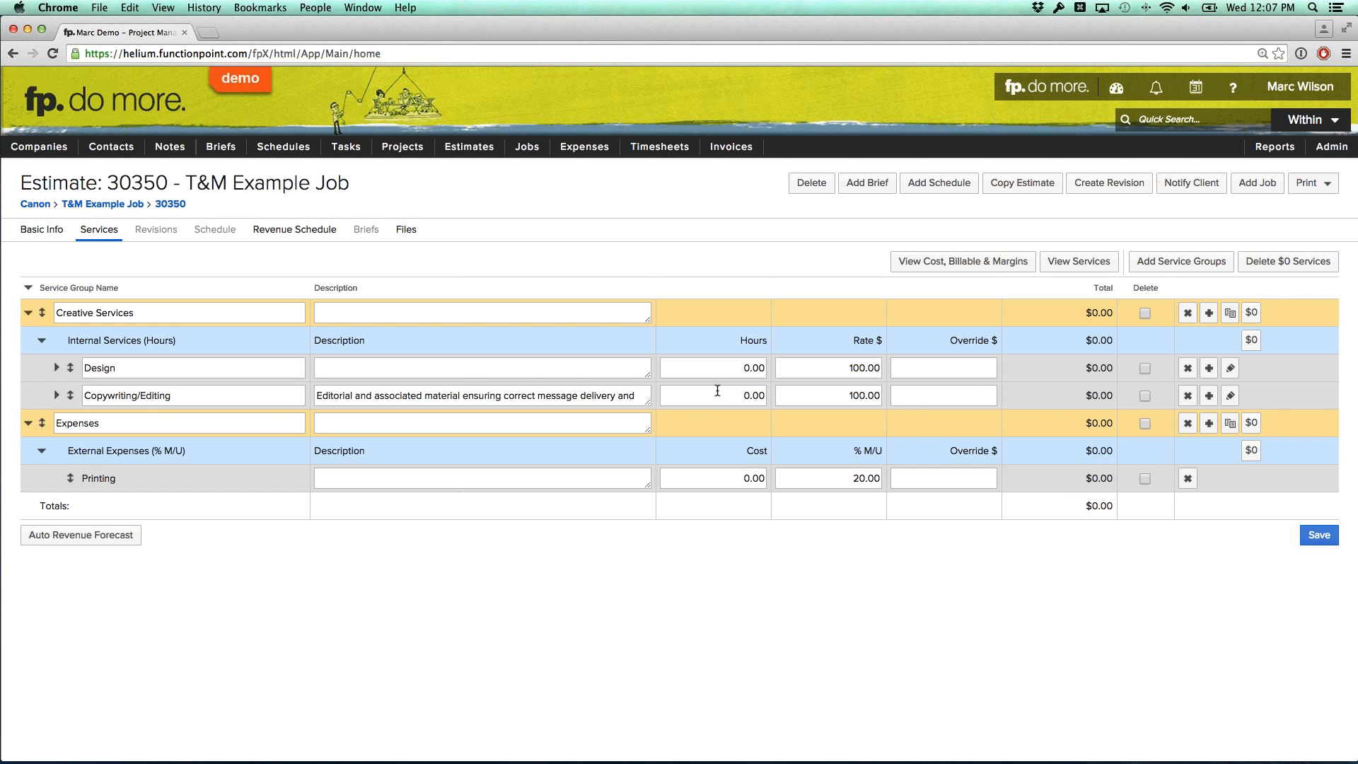
pyautogui.moveTo(738, 367); pyautogui.dragTo(766, 369)
pyautogui.write('50')
pyautogui.click(744, 394)
pyautogui.write('50')
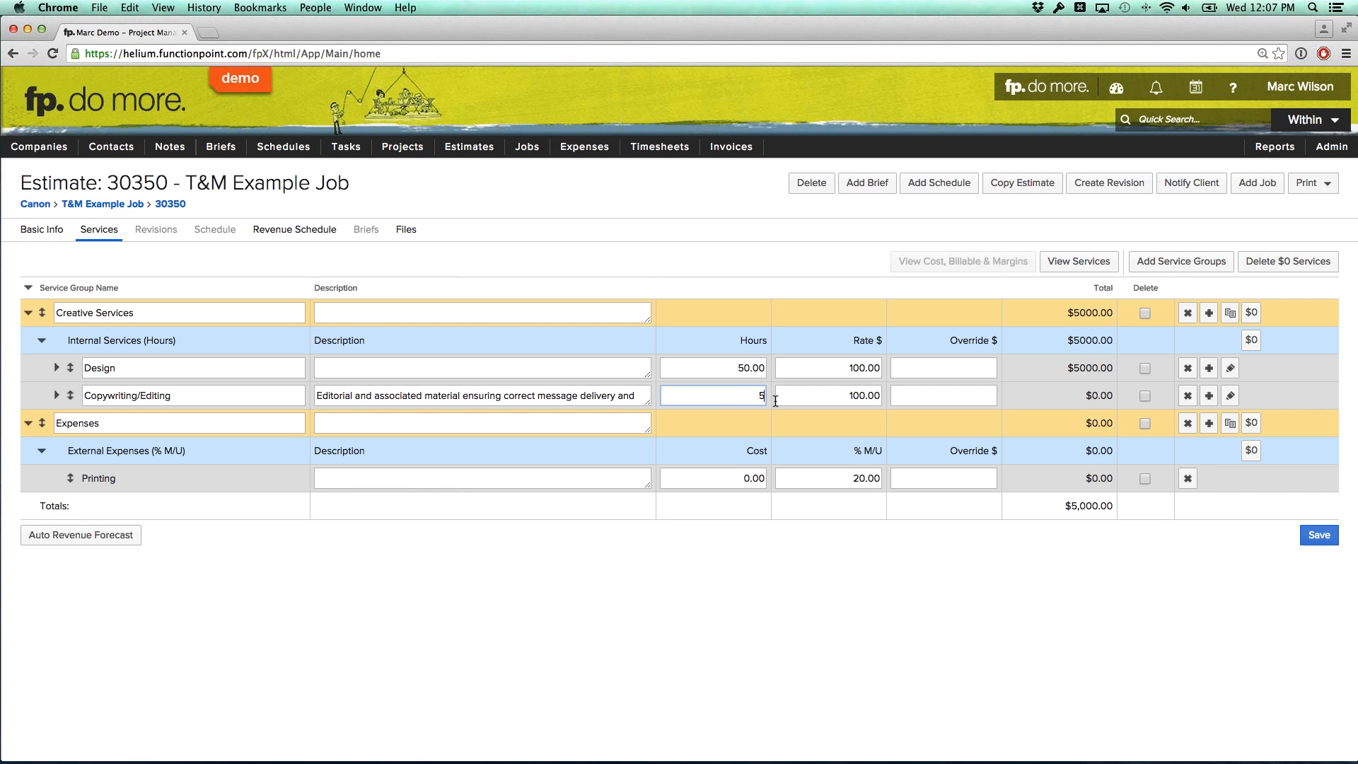
pyautogui.click(741, 478)
pyautogui.write('1000')
pyautogui.click(800, 524)
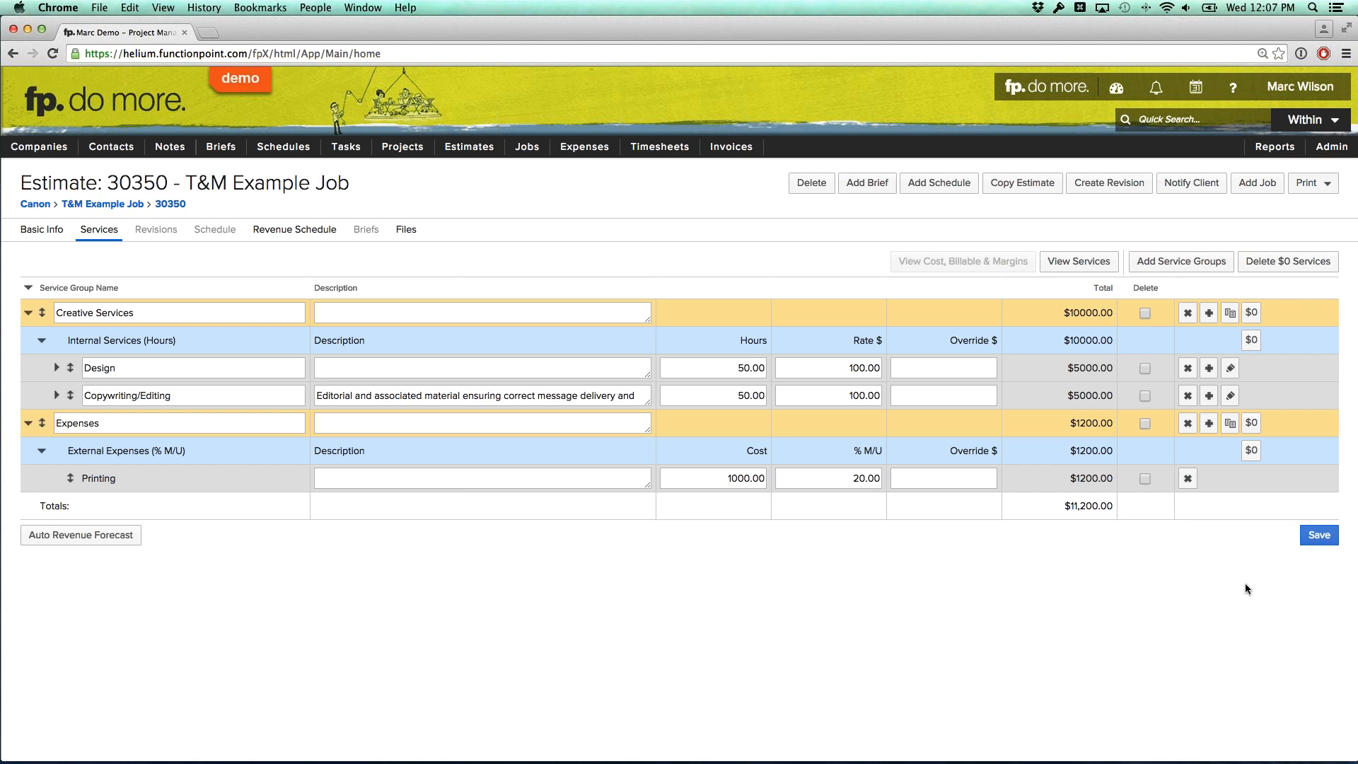
pyautogui.click(1311, 543)
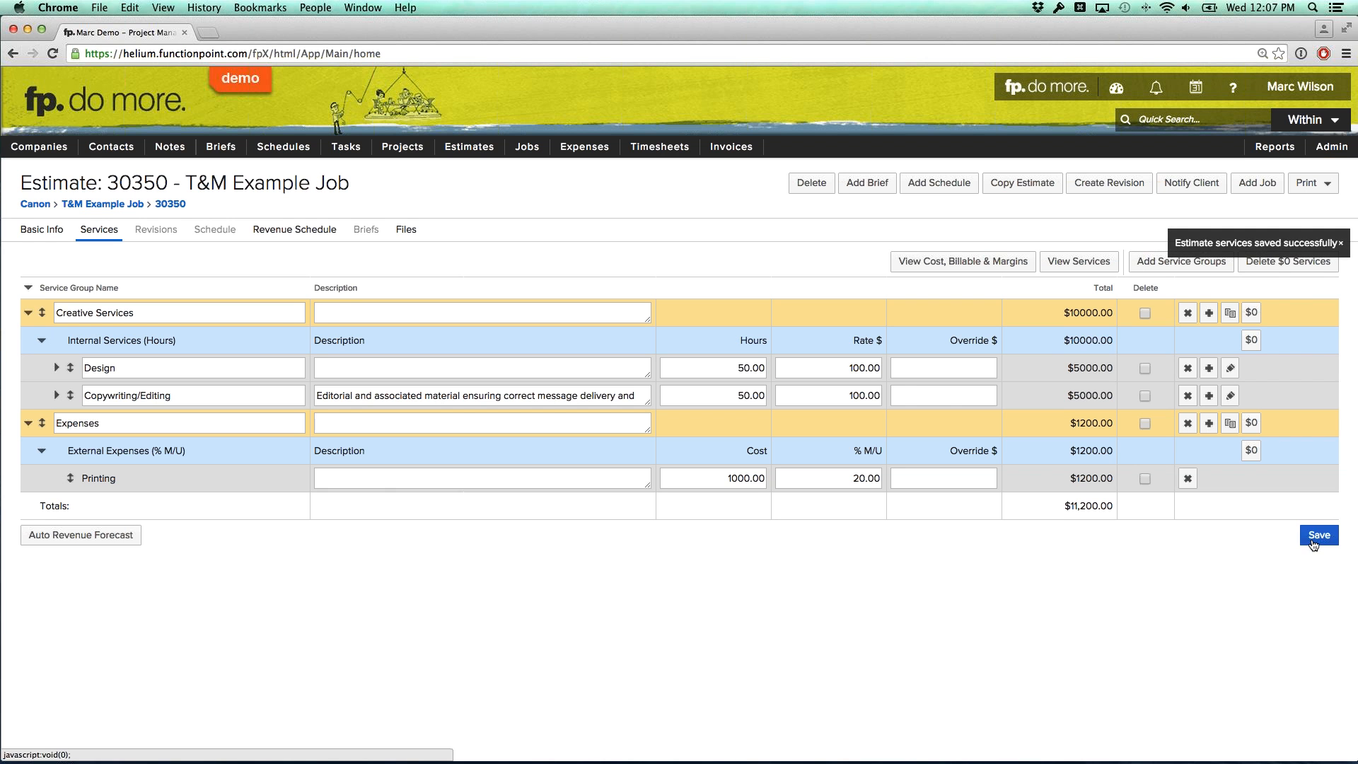
# Create a job from the T&M Example Job estimate
pyautogui.click(1254, 186)
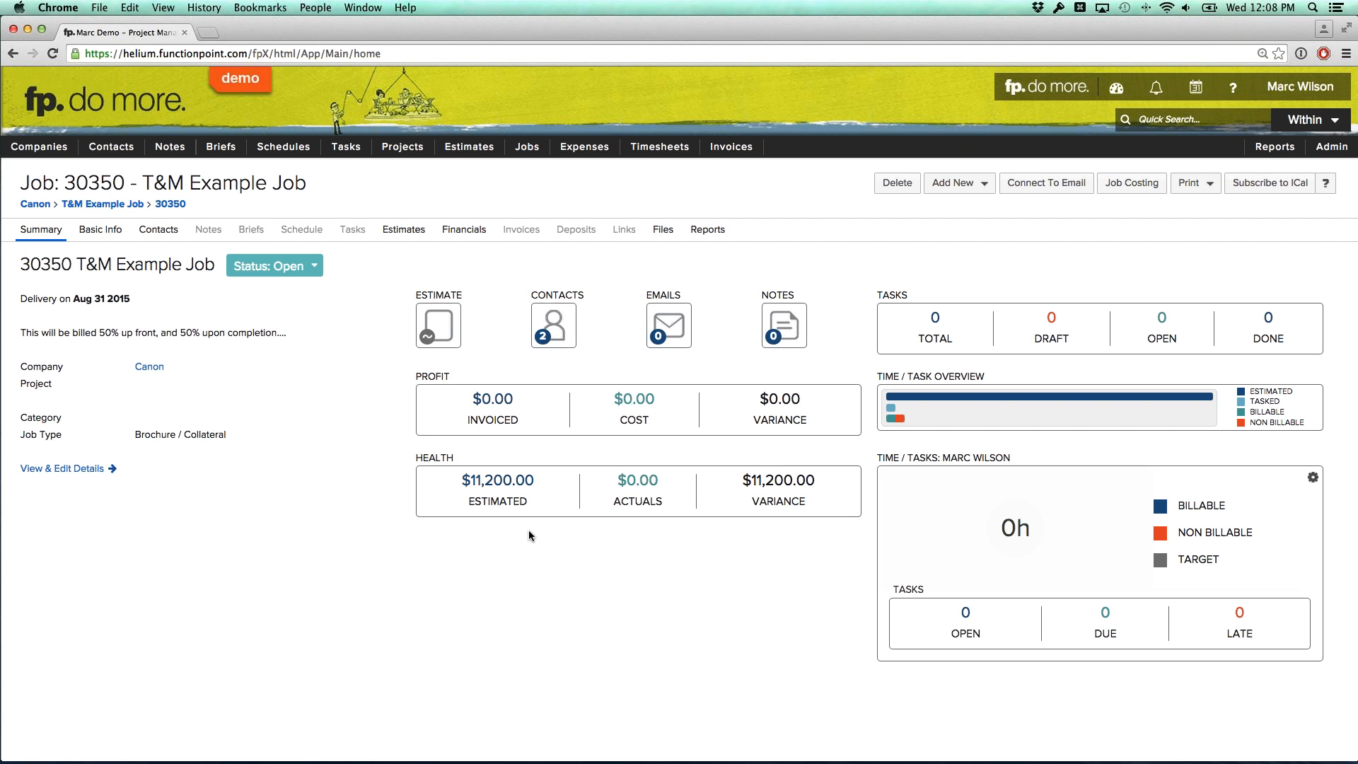
pyautogui.moveTo(504, 493)
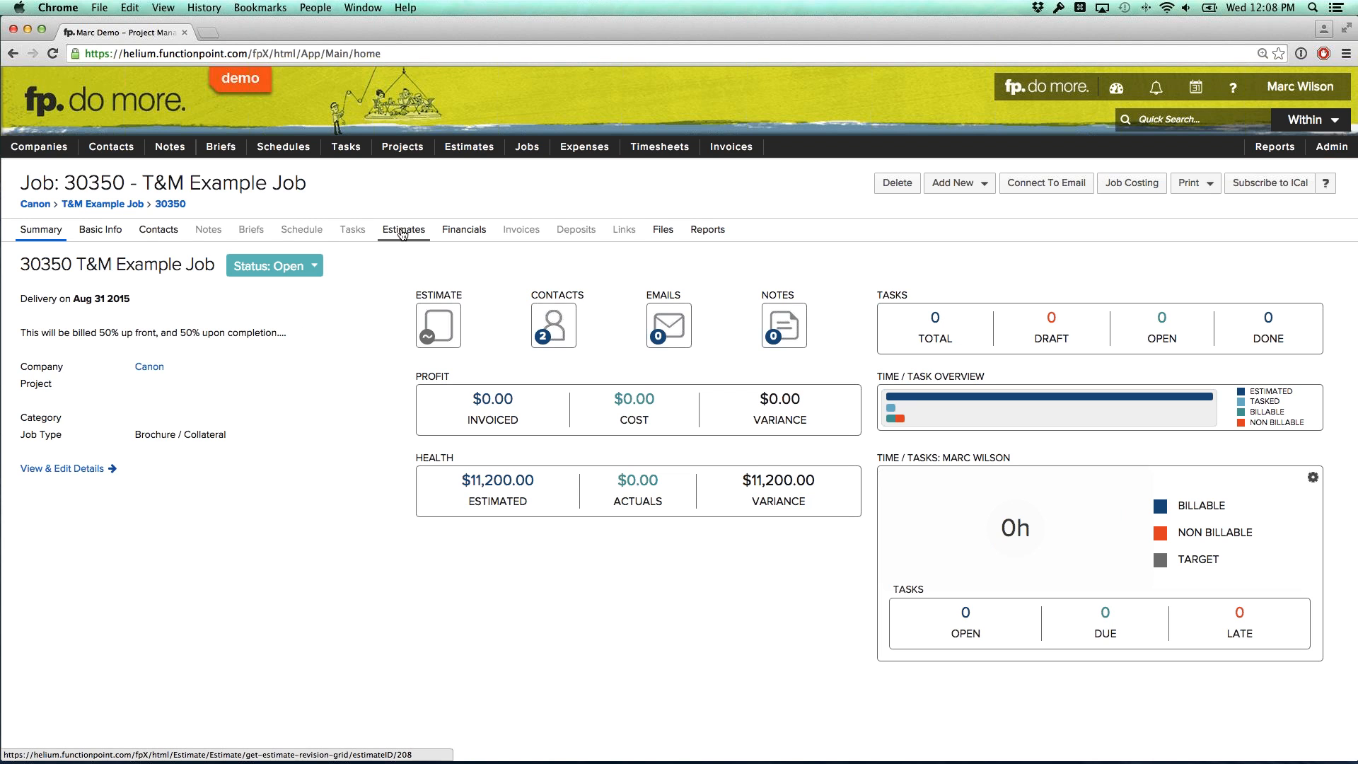
# Open the job's basic information for editing and review the job name and description carried over from the estimate
pyautogui.click(113, 231)
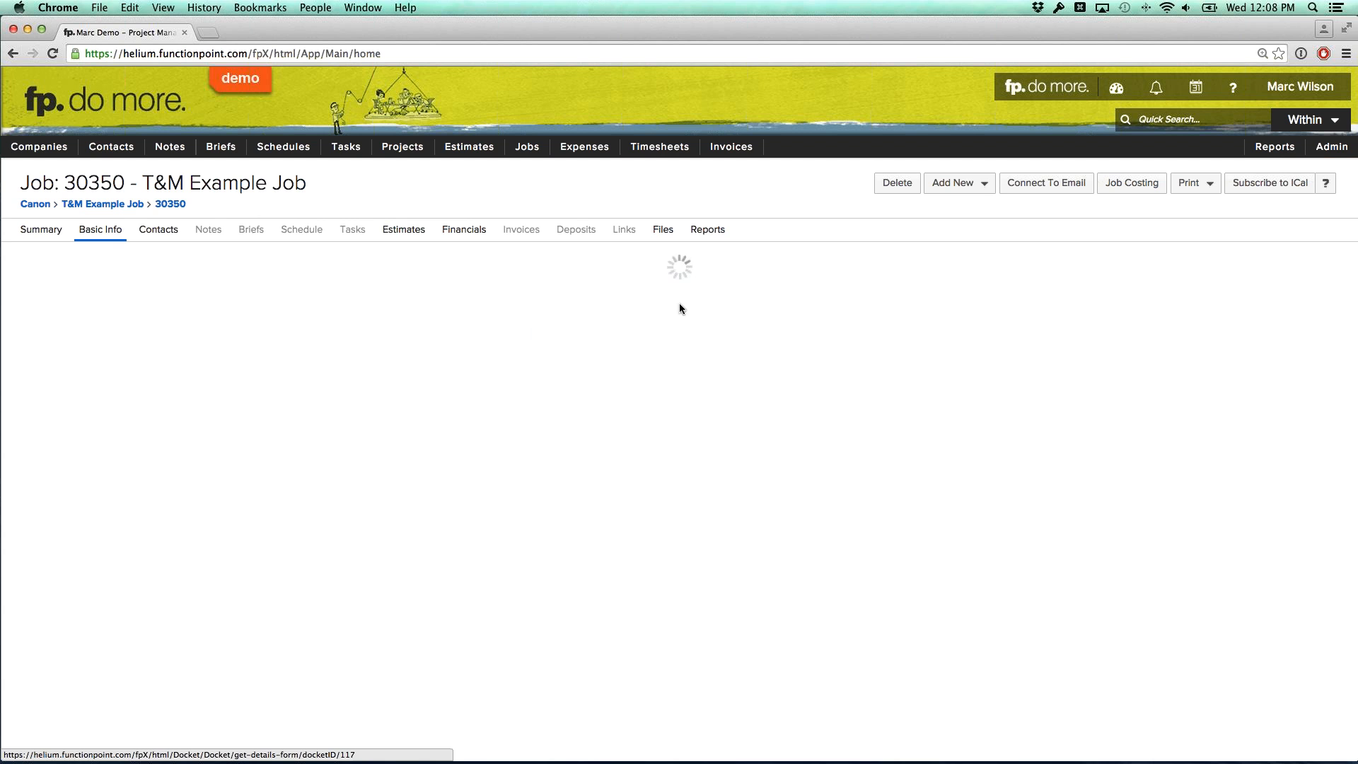
pyautogui.click(1314, 263)
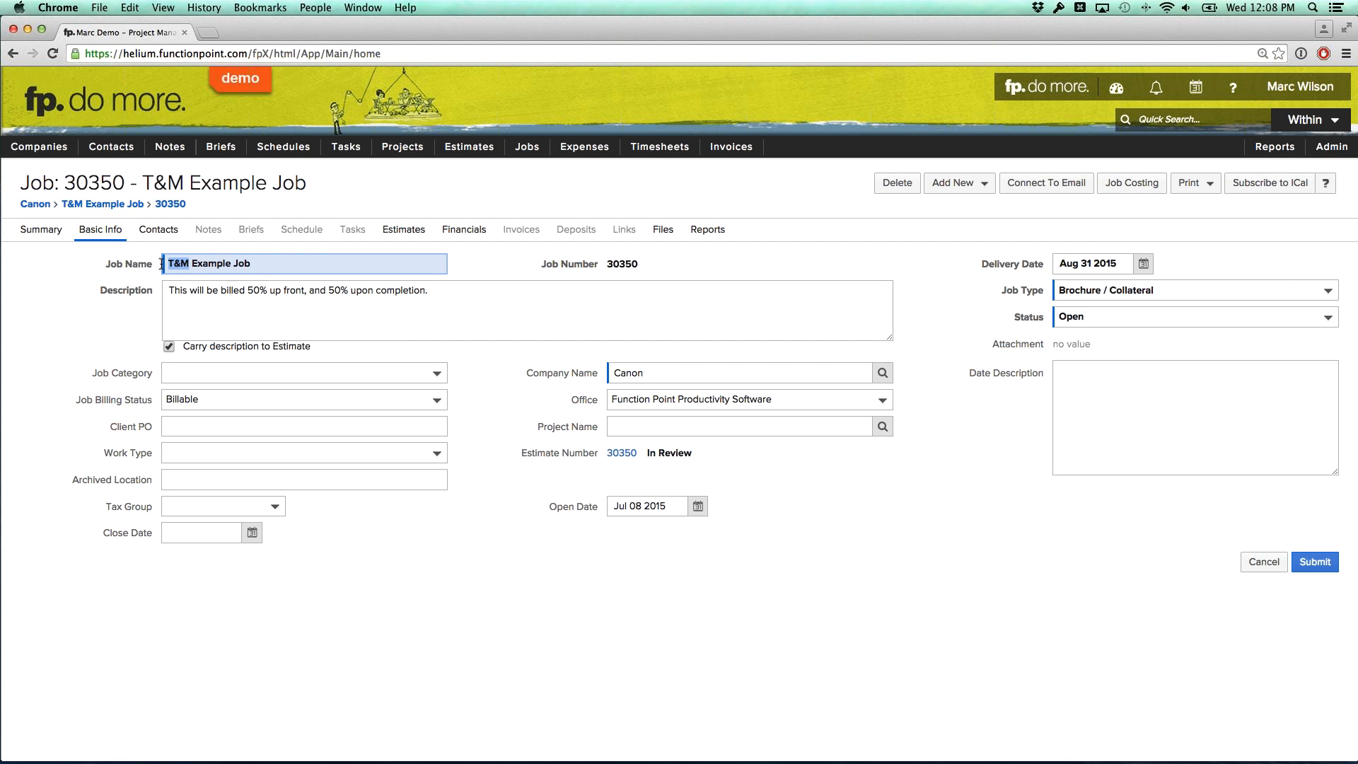
pyautogui.click(268, 291)
pyautogui.moveTo(486, 294); pyautogui.dragTo(132, 287)
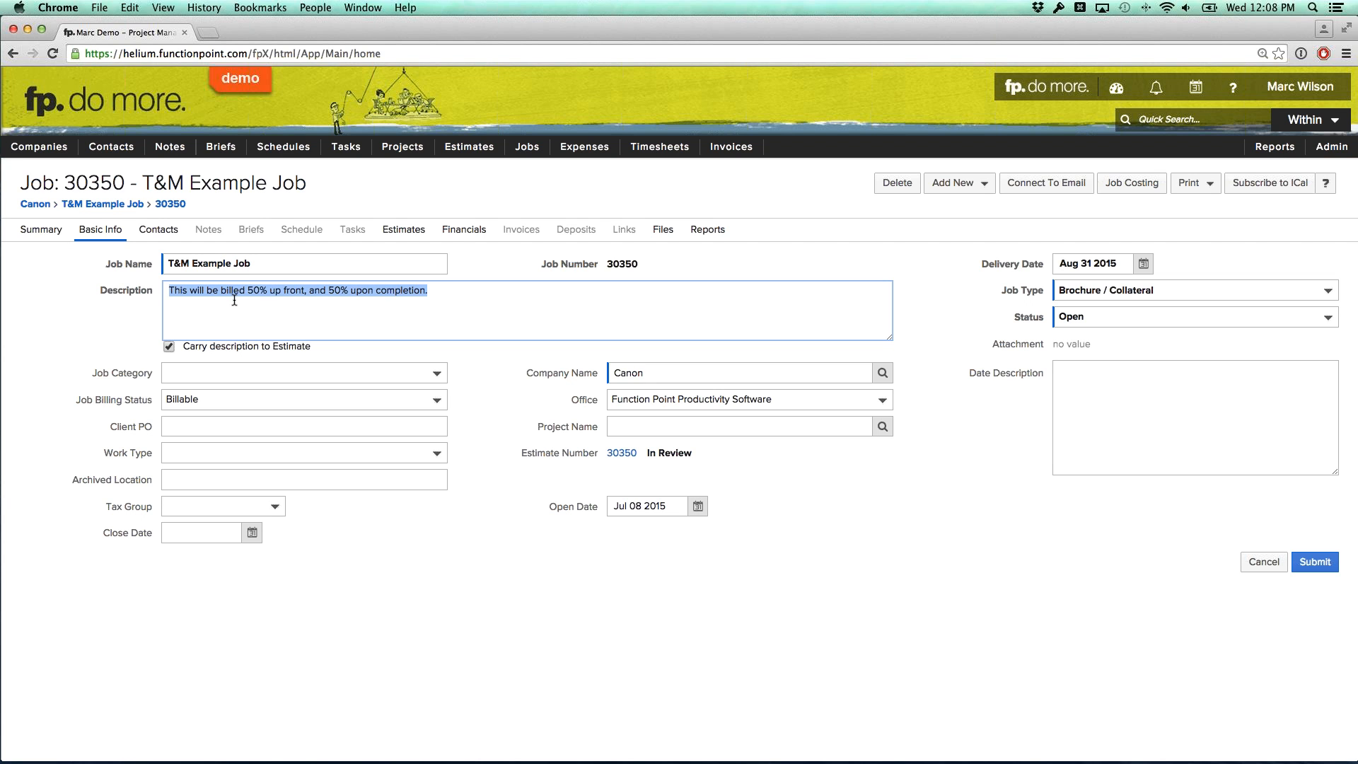
# Replace the job description with "This job will be billed monthly, for time and expense incurred."
pyautogui.write('T')
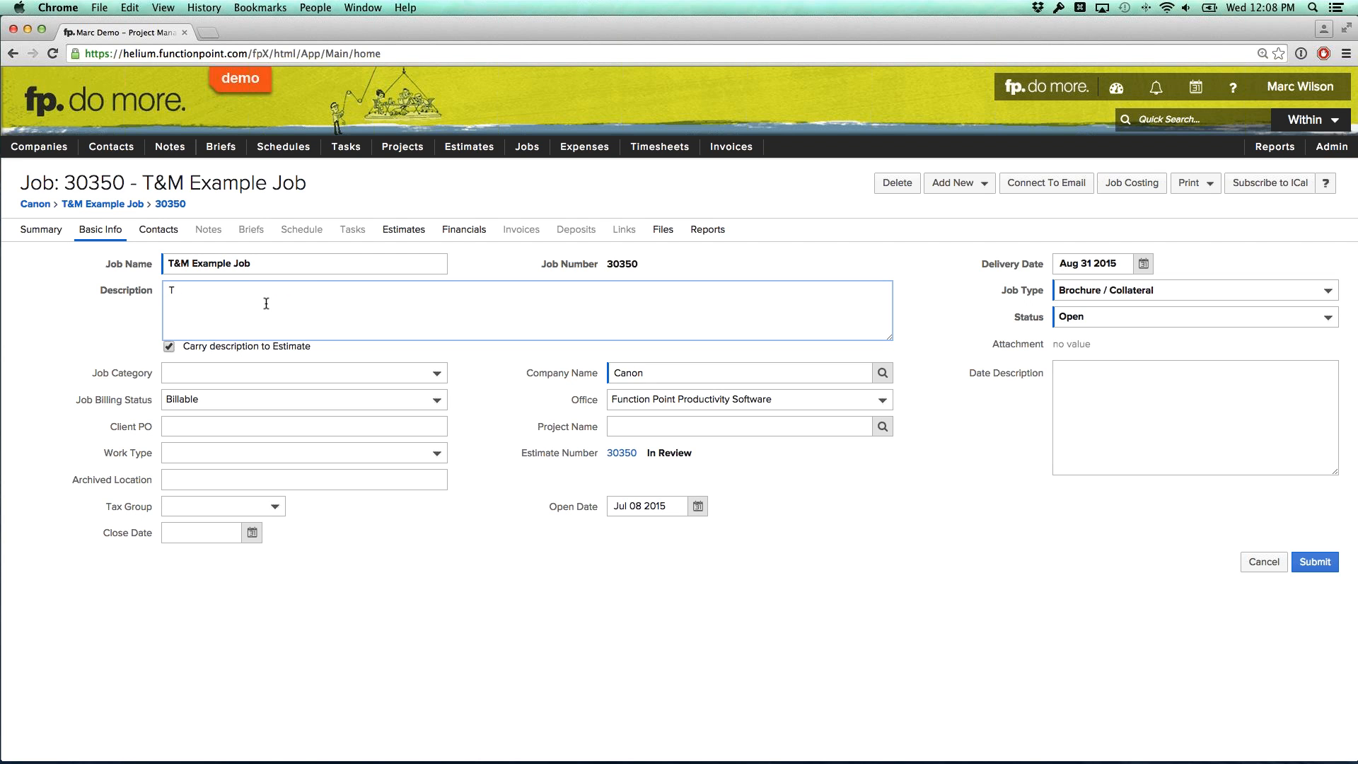
pyautogui.write('his job will be billed monthly, for time and expense in')
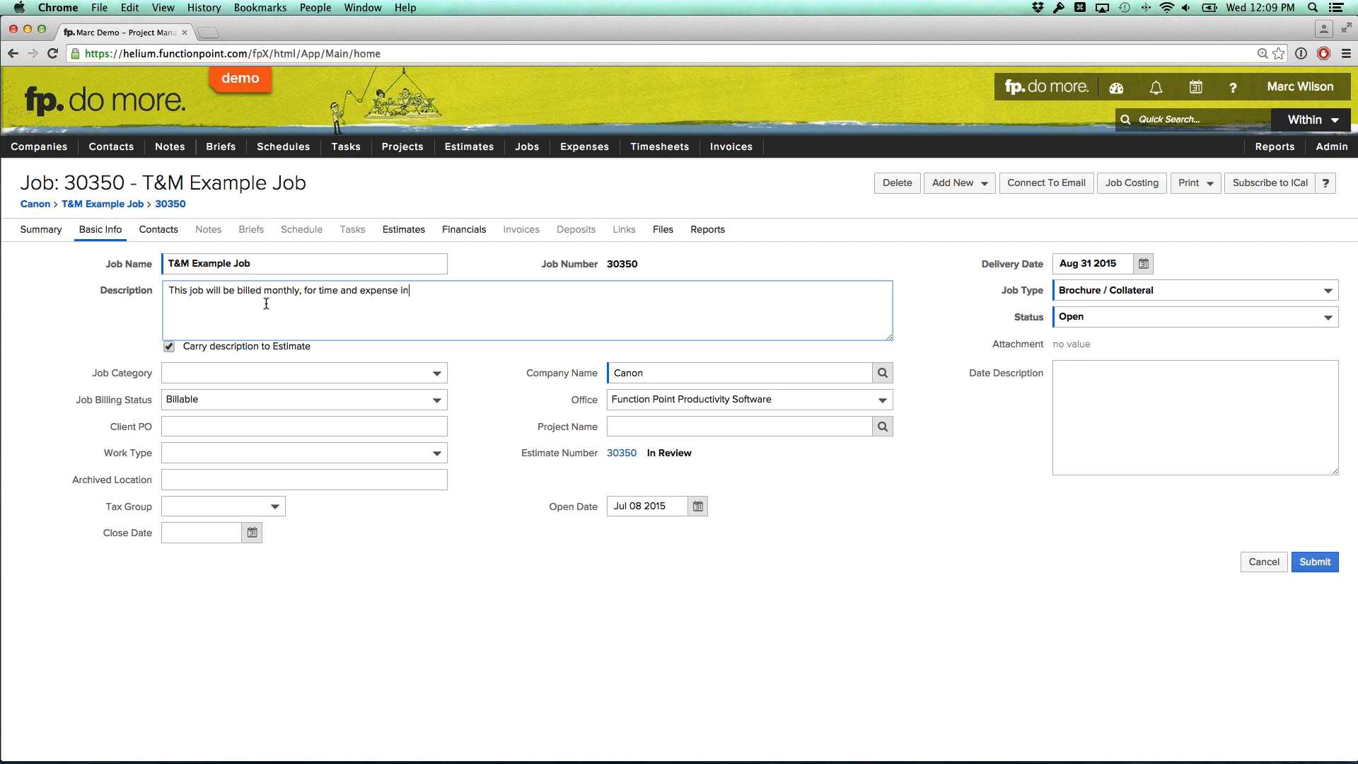
pyautogui.write('curred.')
pyautogui.moveTo(429, 292); pyautogui.dragTo(149, 288)
pyautogui.click(148, 290)
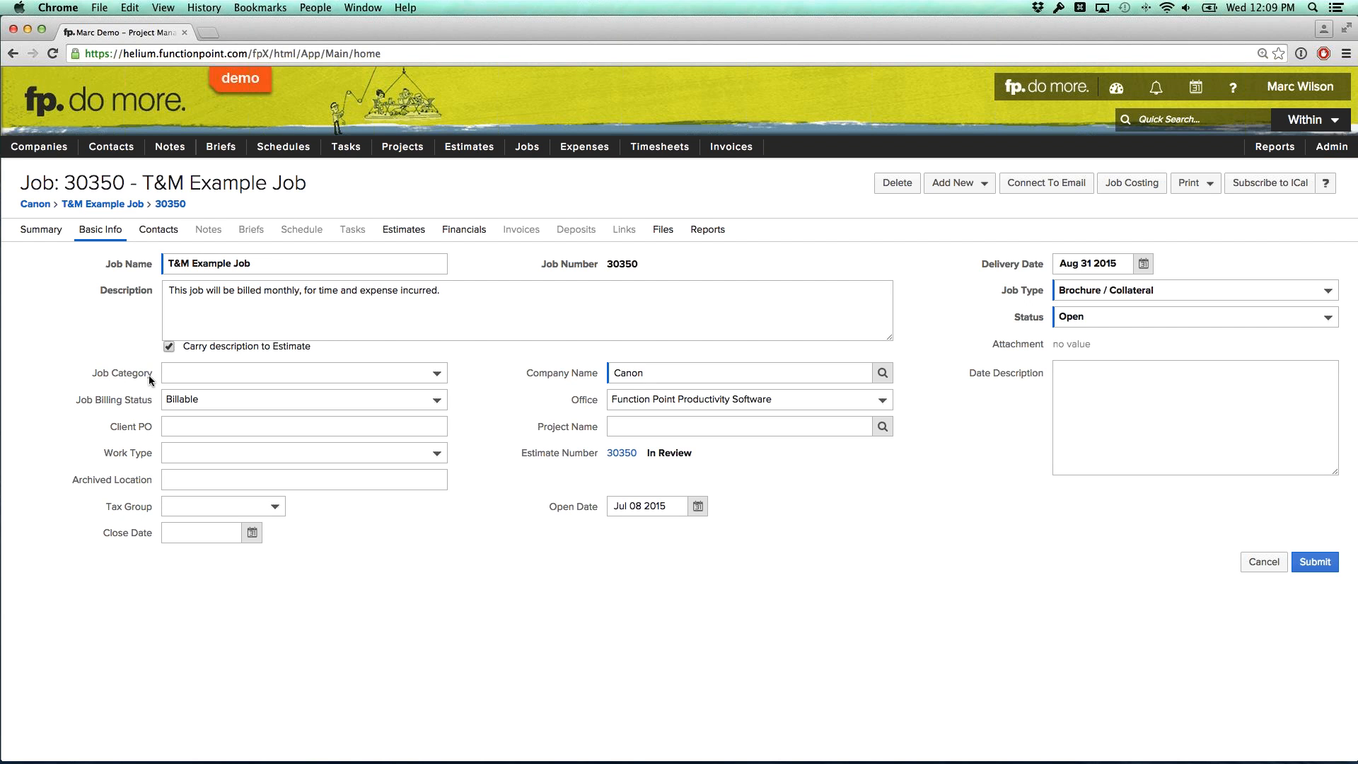
# Set the job category to Time and Materials and submit the job's basic information
pyautogui.click(166, 373)
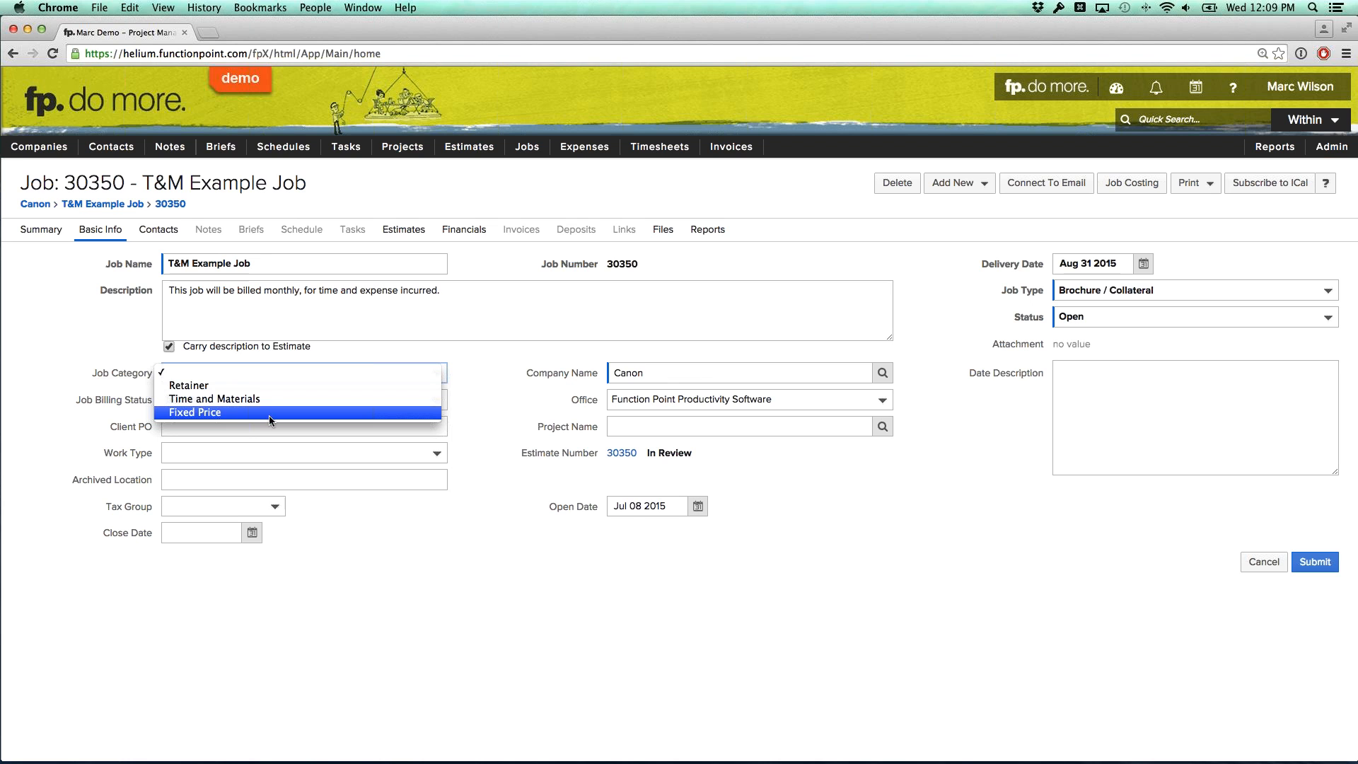
pyautogui.click(225, 400)
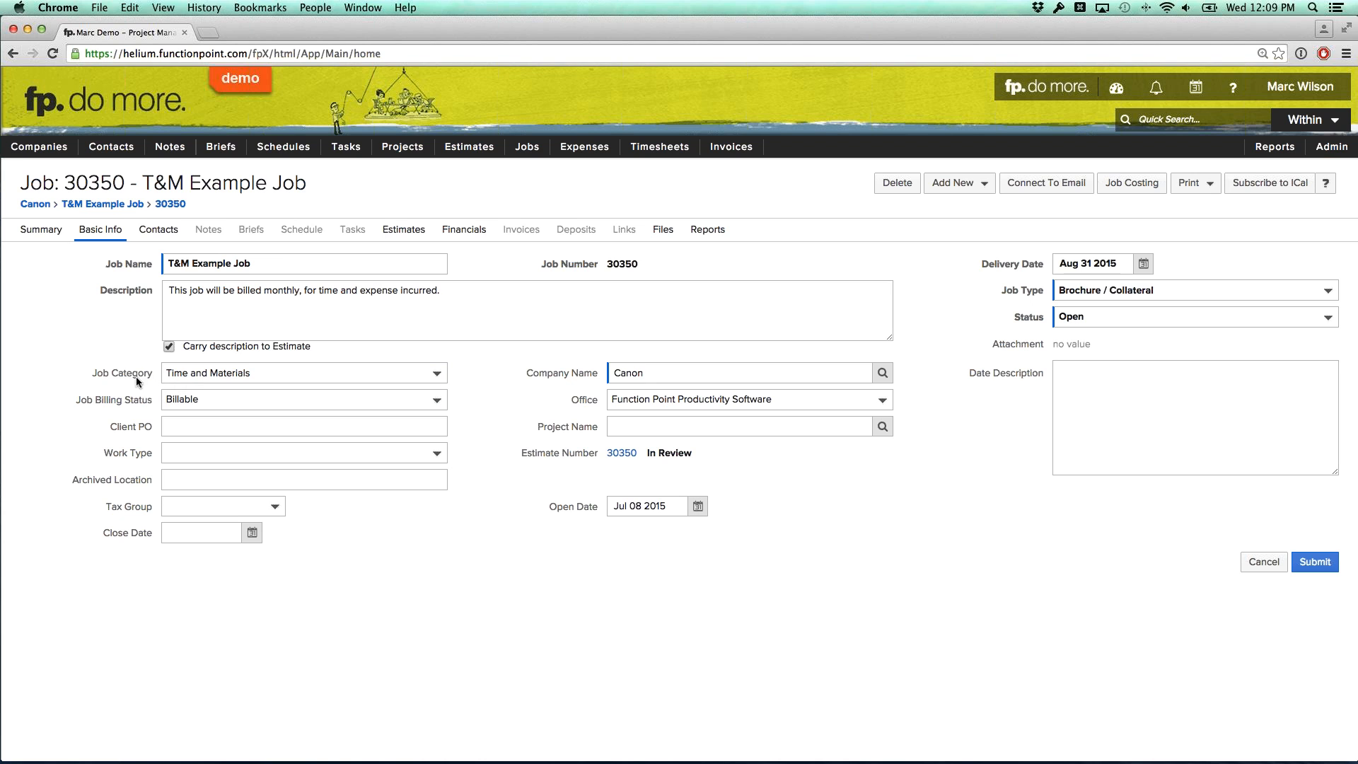
pyautogui.click(150, 375)
pyautogui.moveTo(465, 286); pyautogui.dragTo(188, 287)
pyautogui.click(154, 304)
pyautogui.click(1315, 562)
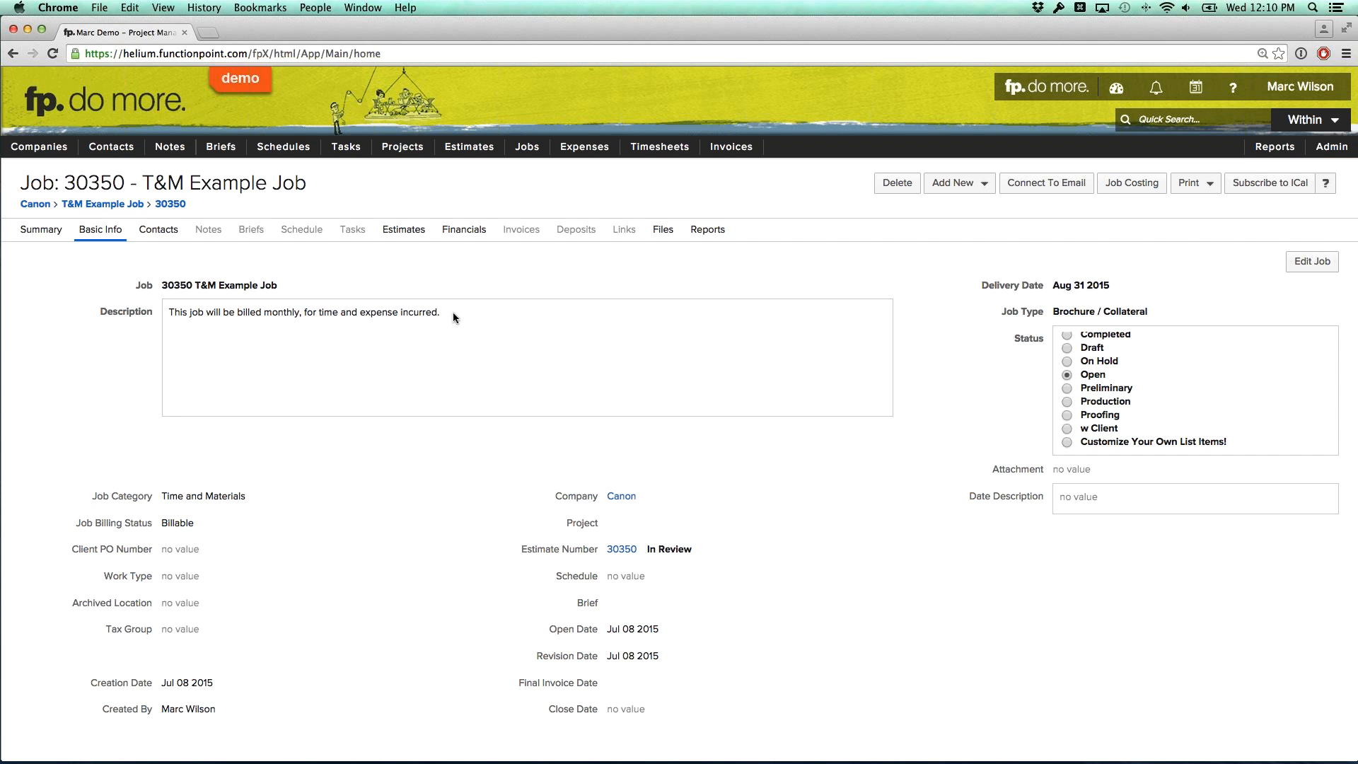
# Open the job's linked estimate and start a copy of it named "Fixed Price Example Job"
pyautogui.click(400, 236)
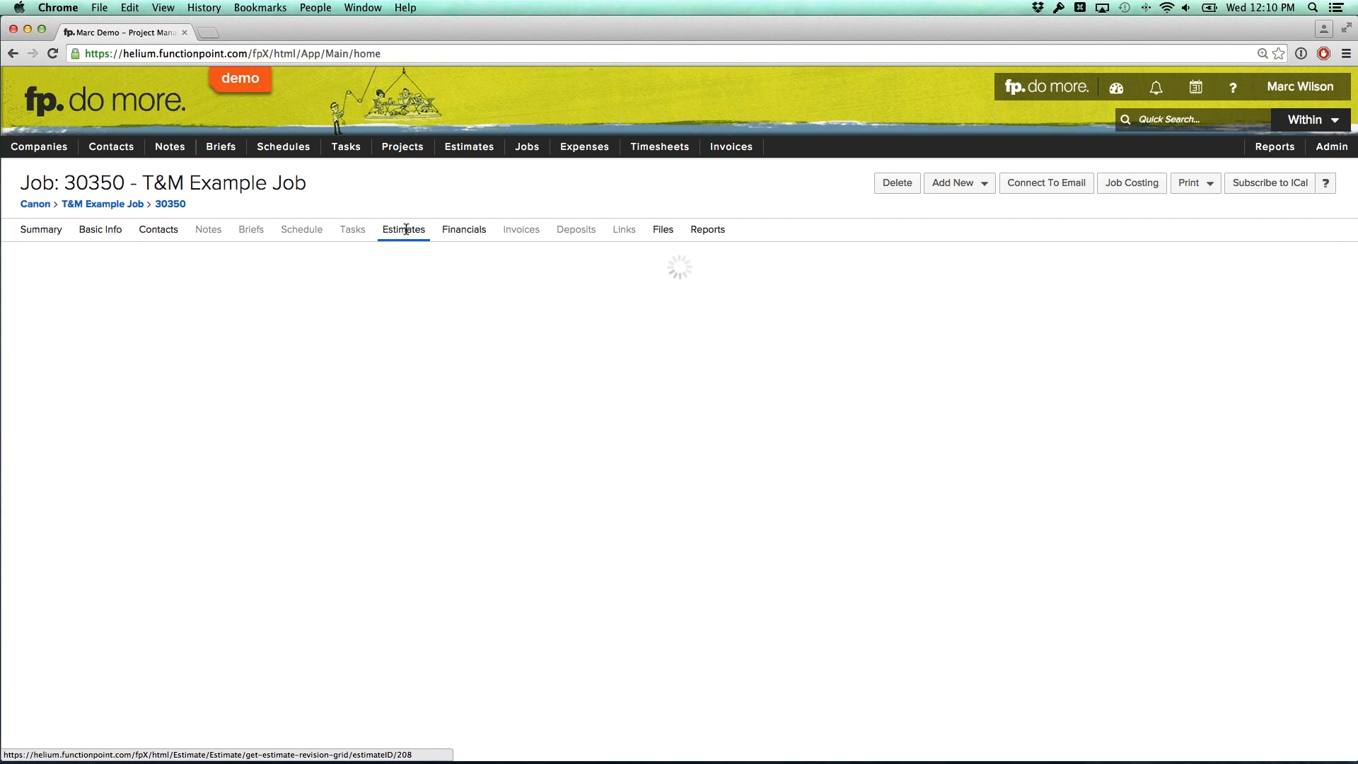
pyautogui.click(251, 311)
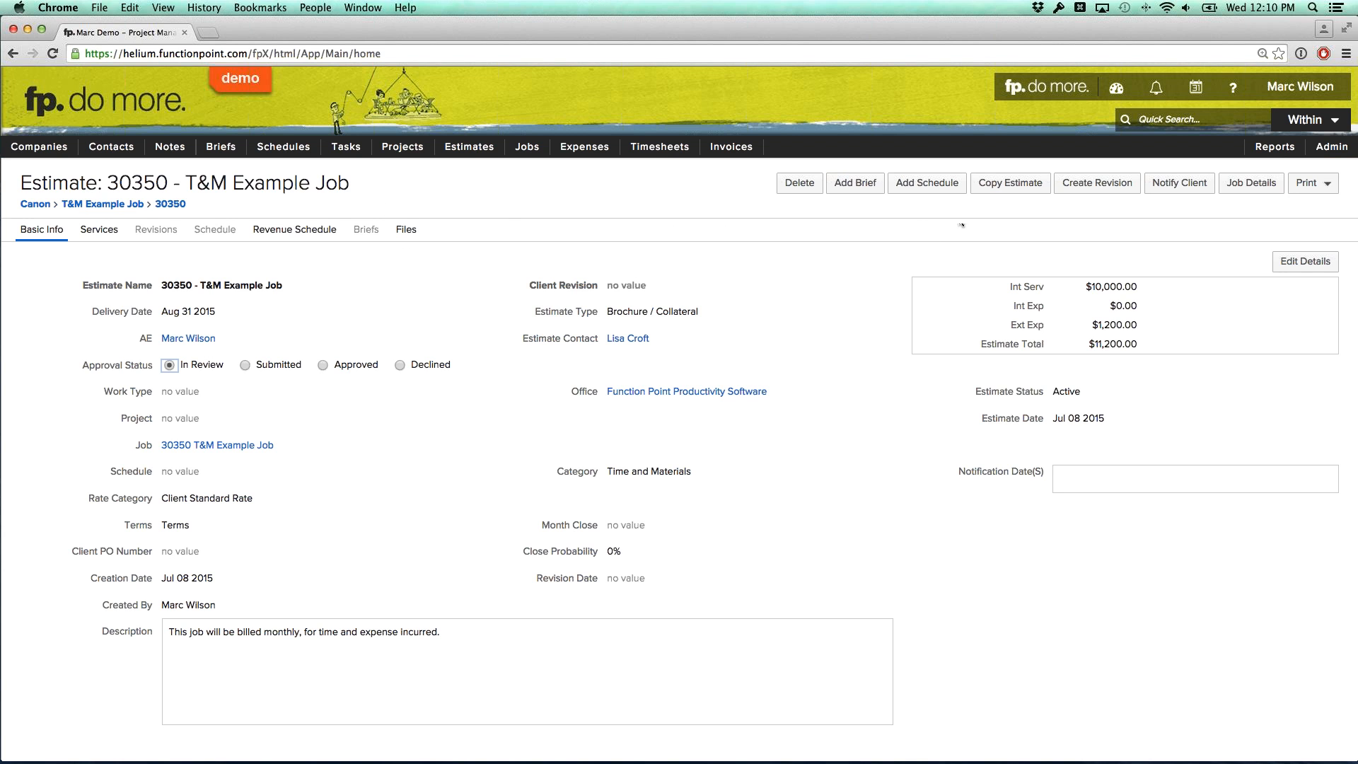
pyautogui.click(997, 189)
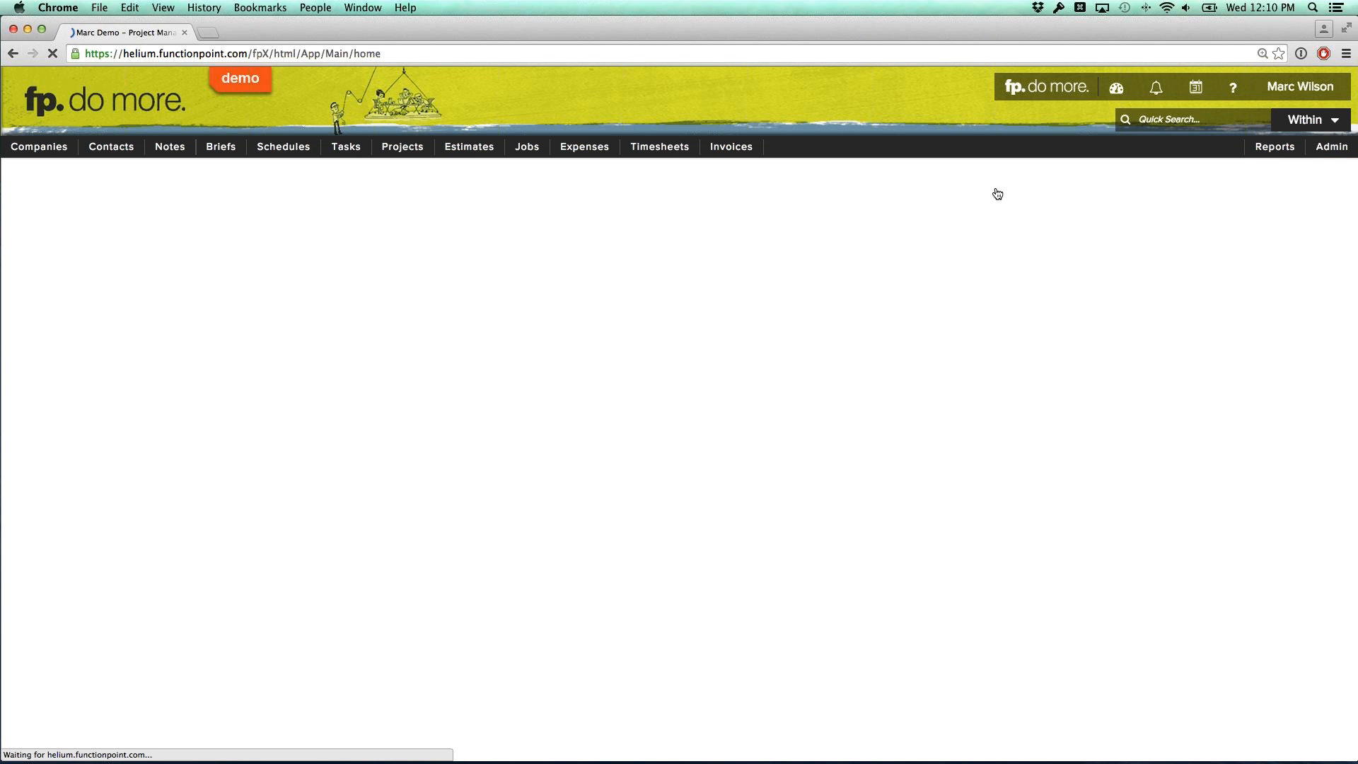
pyautogui.doubleClick(177, 241)
pyautogui.write('Fixed P')
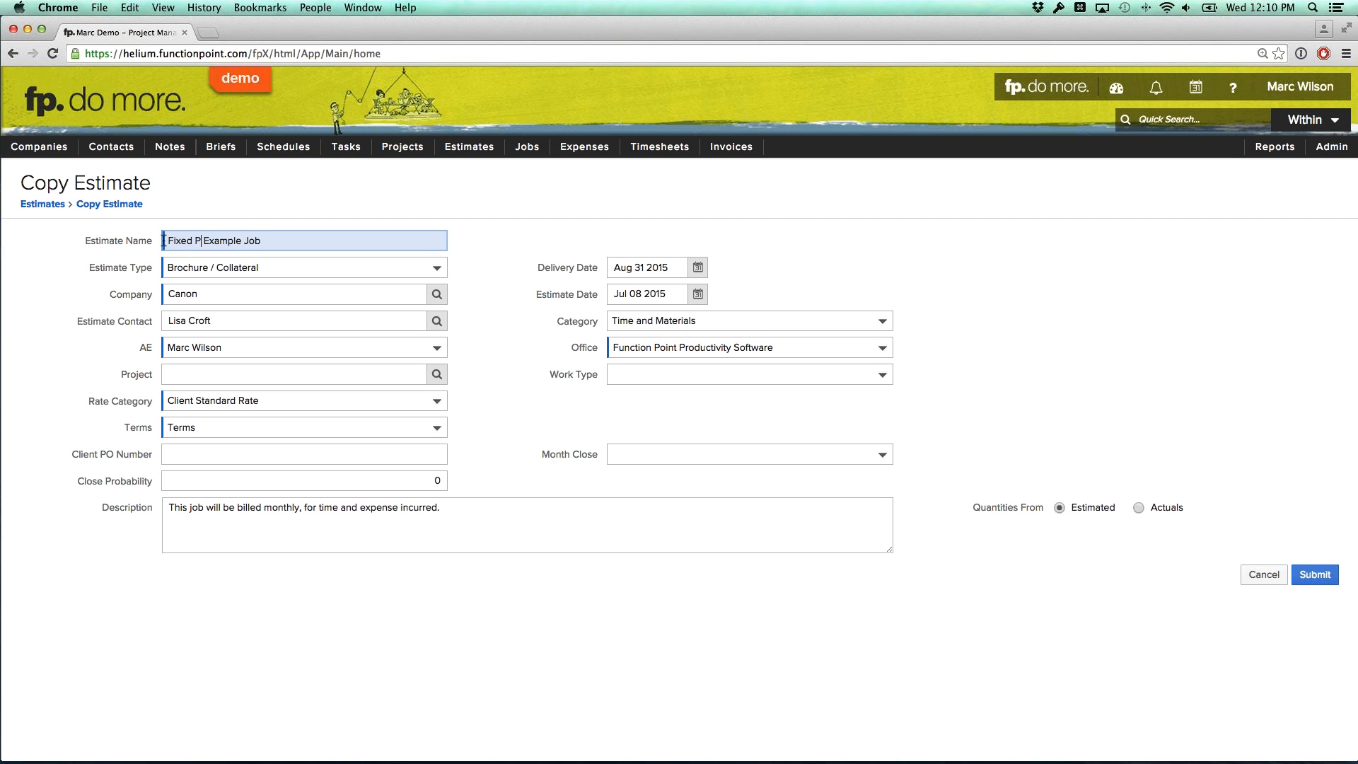
pyautogui.write('rice')
pyautogui.click(149, 242)
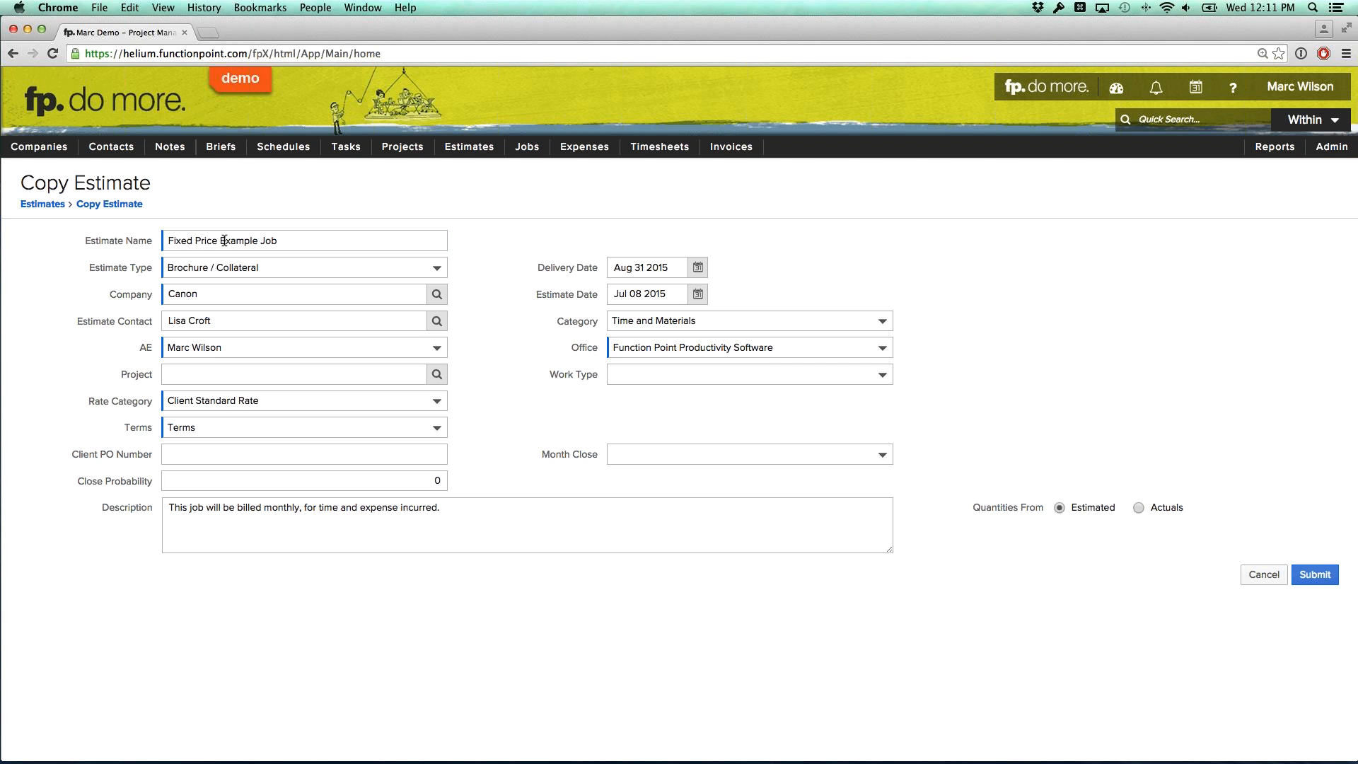
# Change the copied estimate's company to Northshore Auto Group and select a contact from that company
pyautogui.click(227, 293)
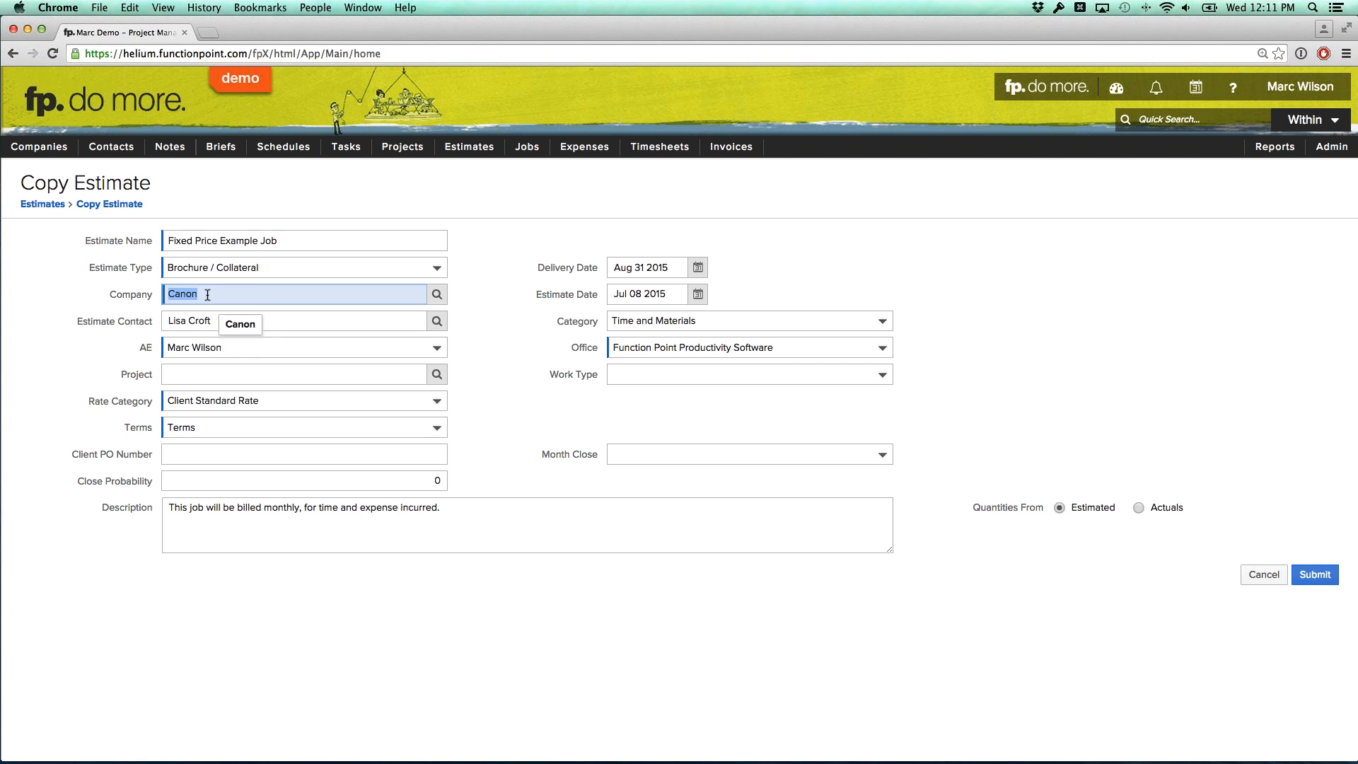
pyautogui.press('BackSpace')
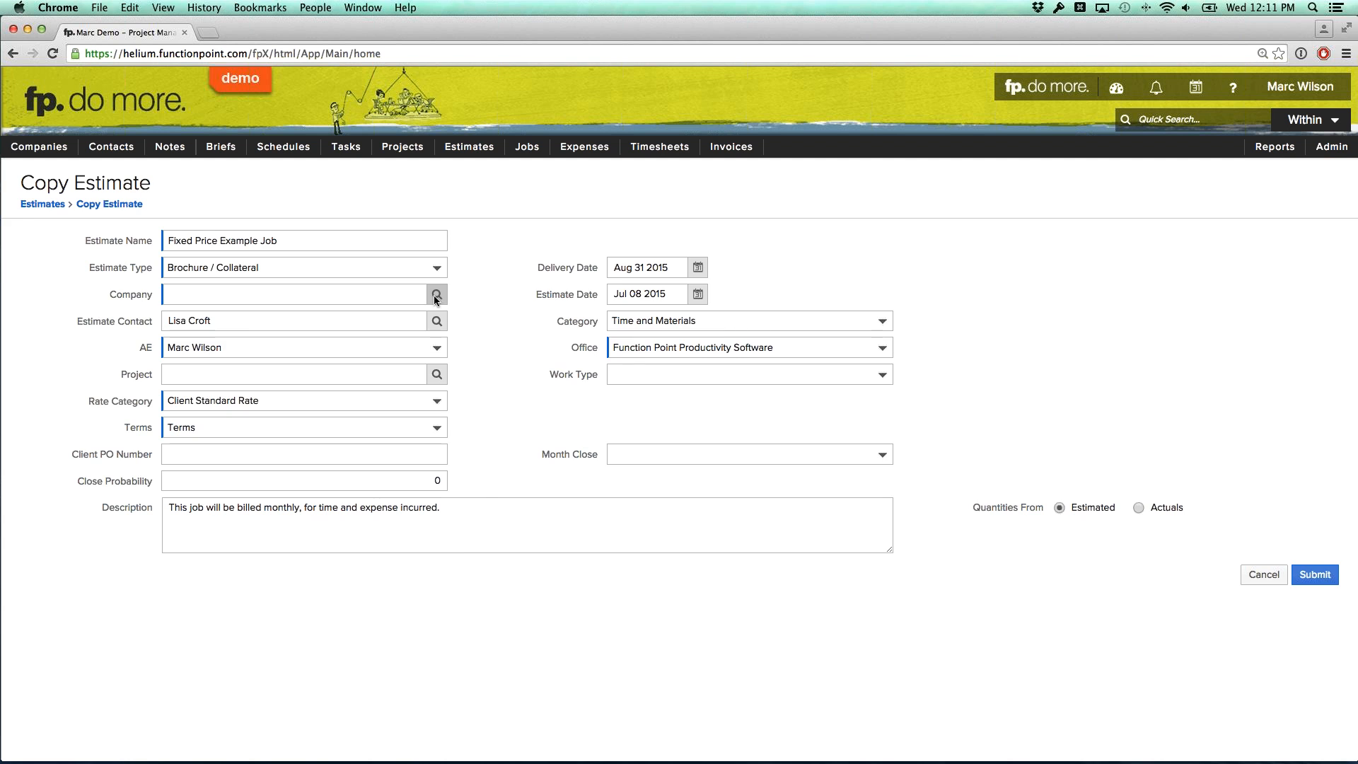
pyautogui.click(436, 298)
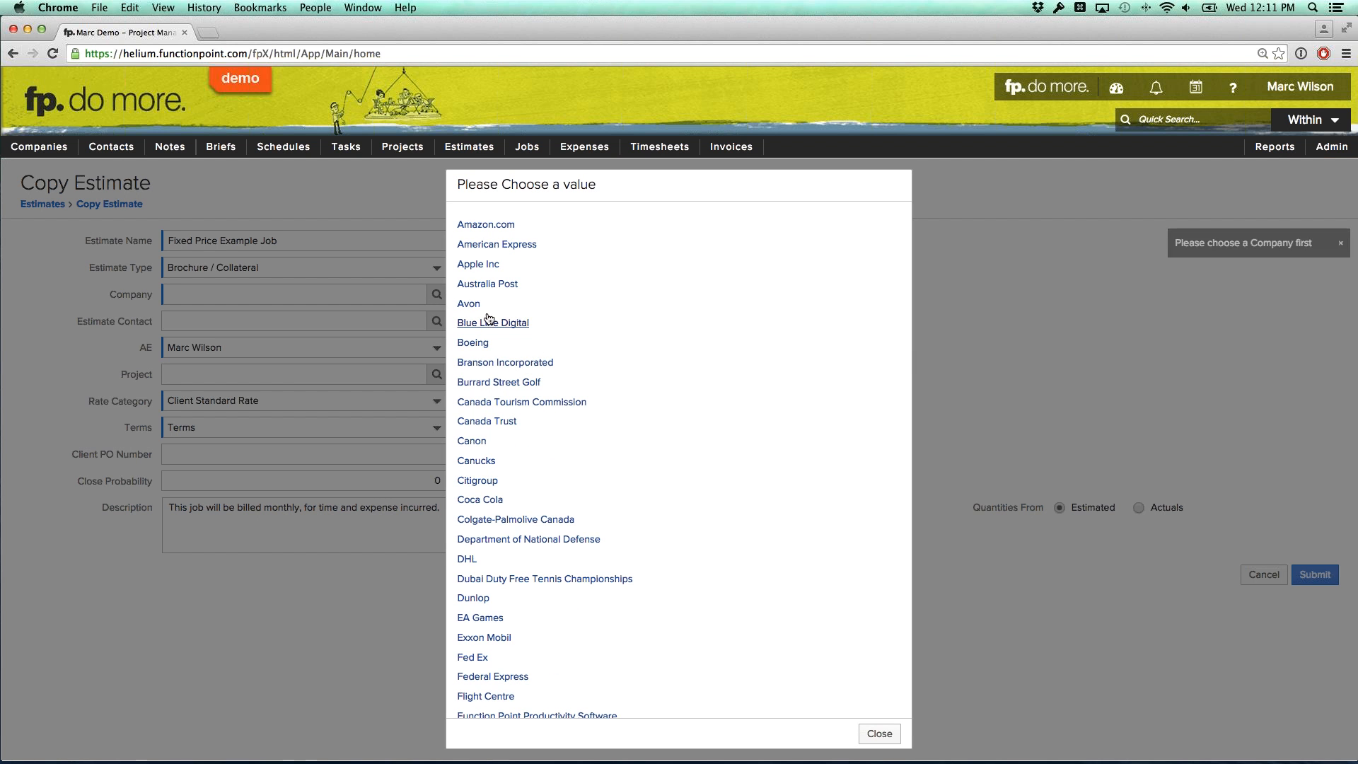
pyautogui.scroll(-5, 532, 306)
pyautogui.scroll(-12, 569, 529)
pyautogui.scroll(-6, 575, 553)
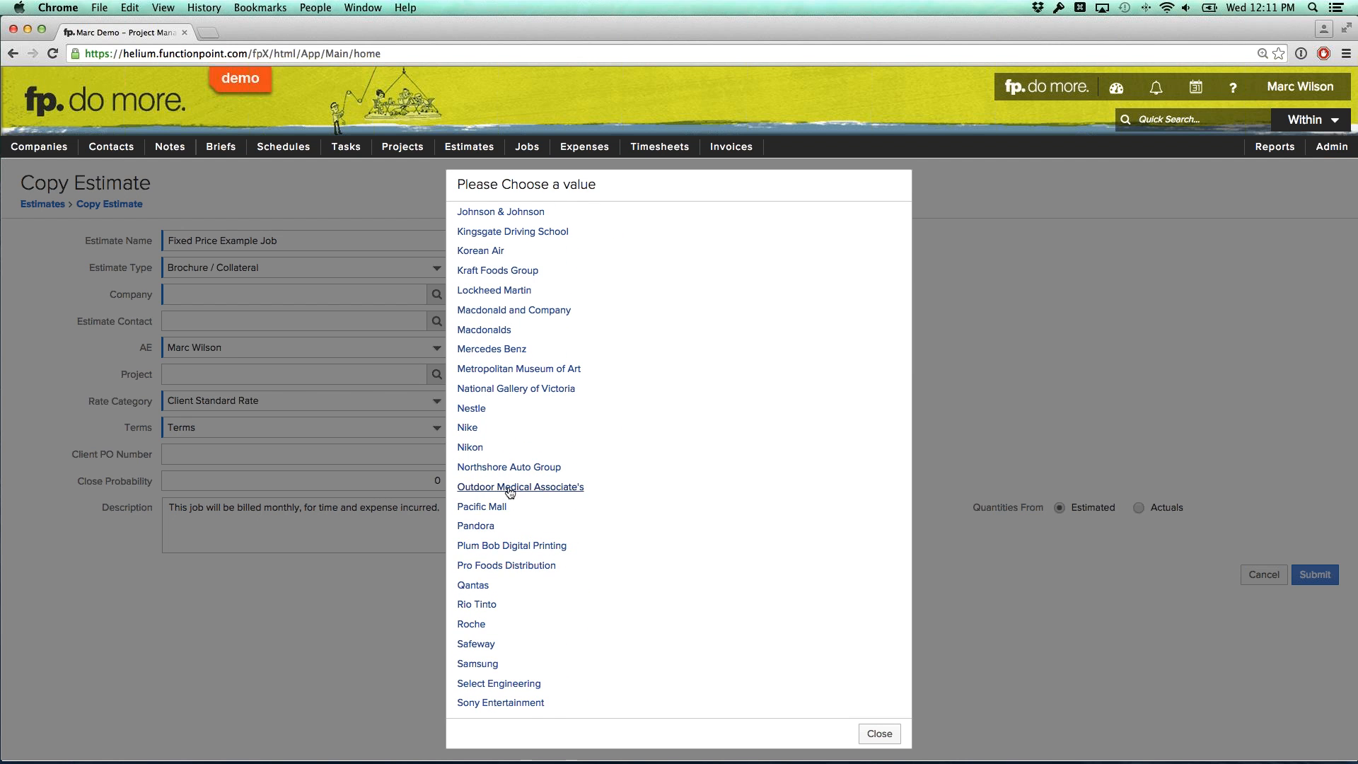
pyautogui.click(507, 470)
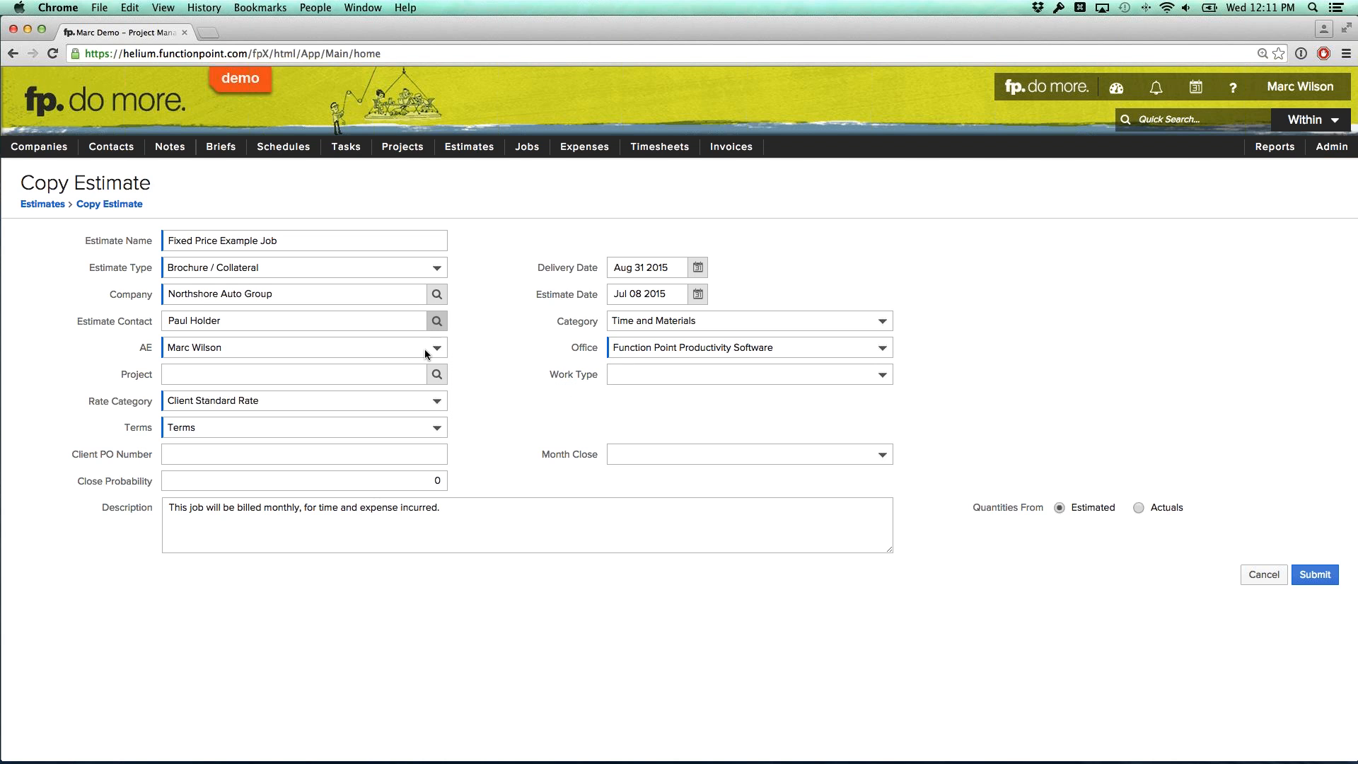
# Replace the estimate description with "This will be billed 50% up front, and 50% upon completion.", correcting the spelling of "completion"
pyautogui.moveTo(454, 507); pyautogui.dragTo(88, 507)
pyautogui.write('Thi')
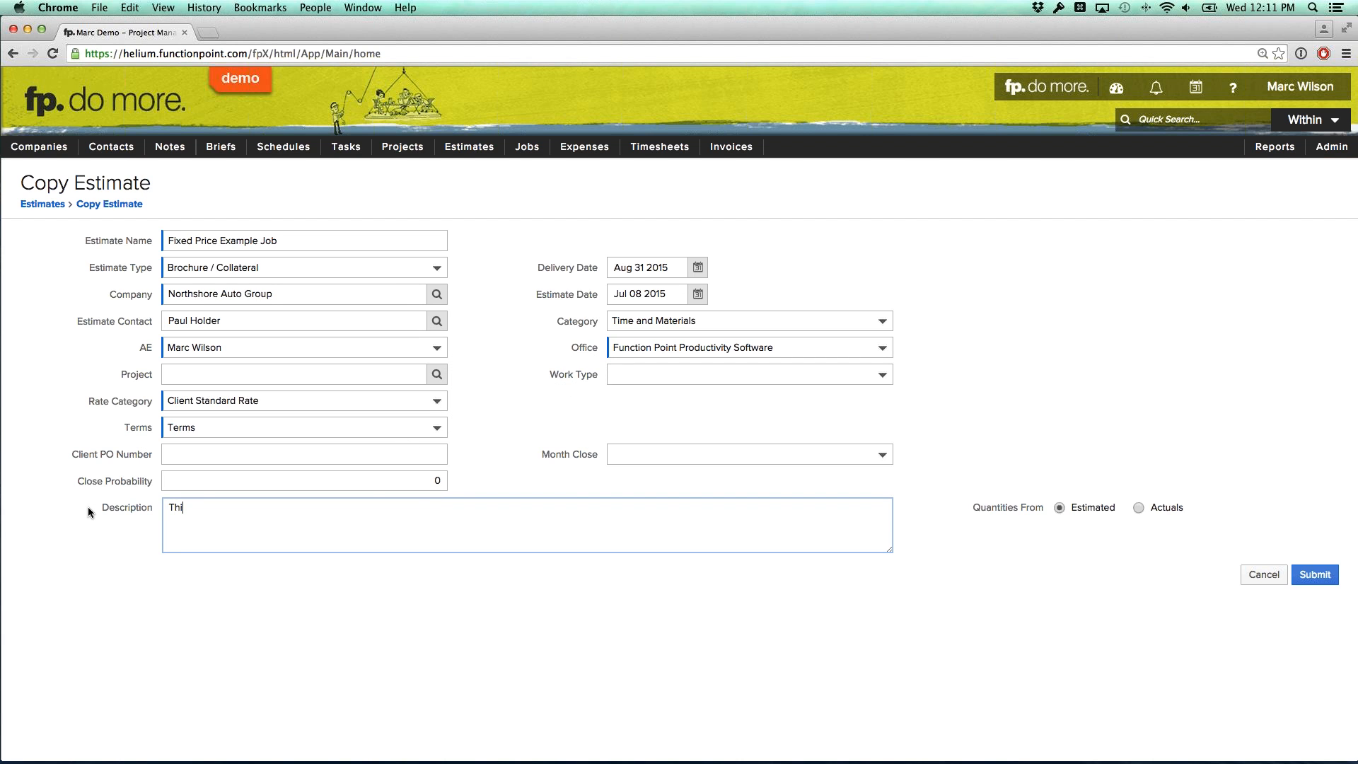
pyautogui.write('s will be billed 50% up front, and 50% upon compltion.')
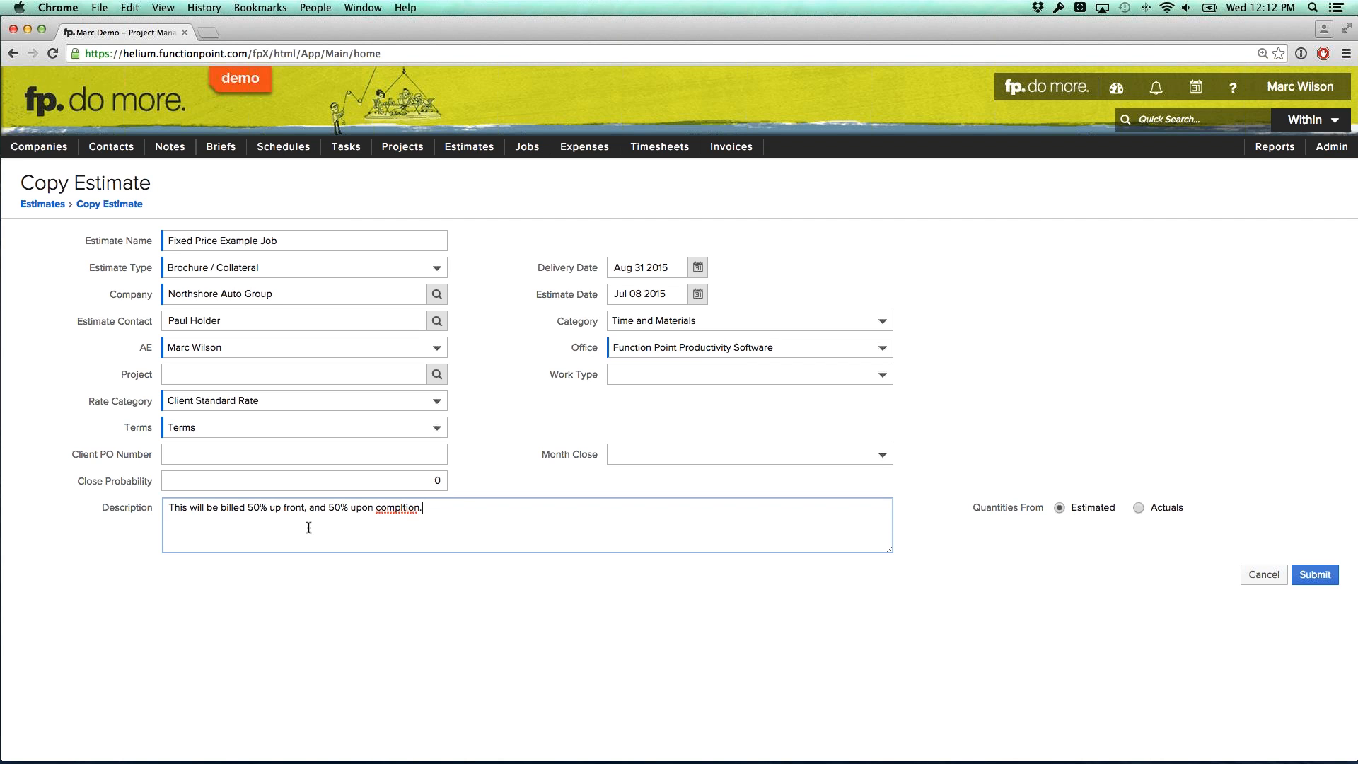
pyautogui.rightClick(398, 512)
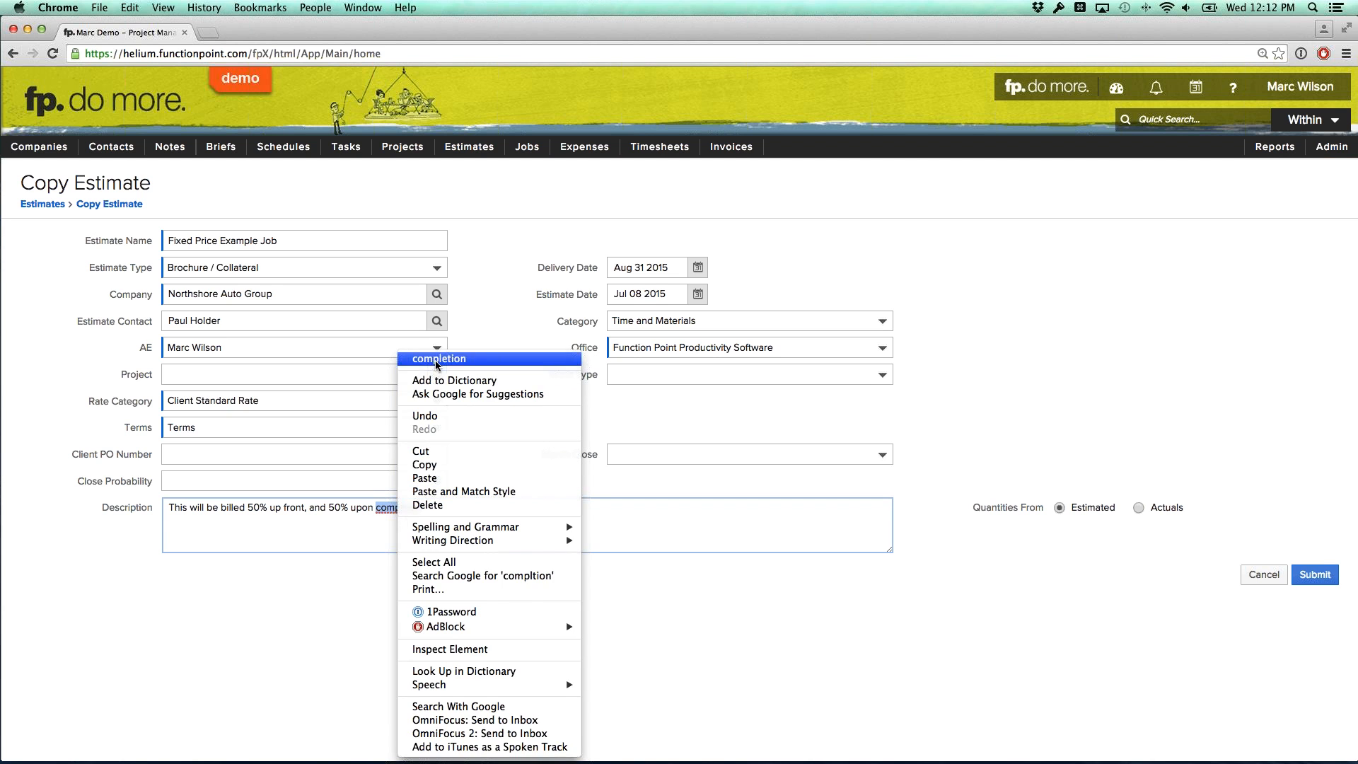
pyautogui.click(425, 358)
pyautogui.click(553, 342)
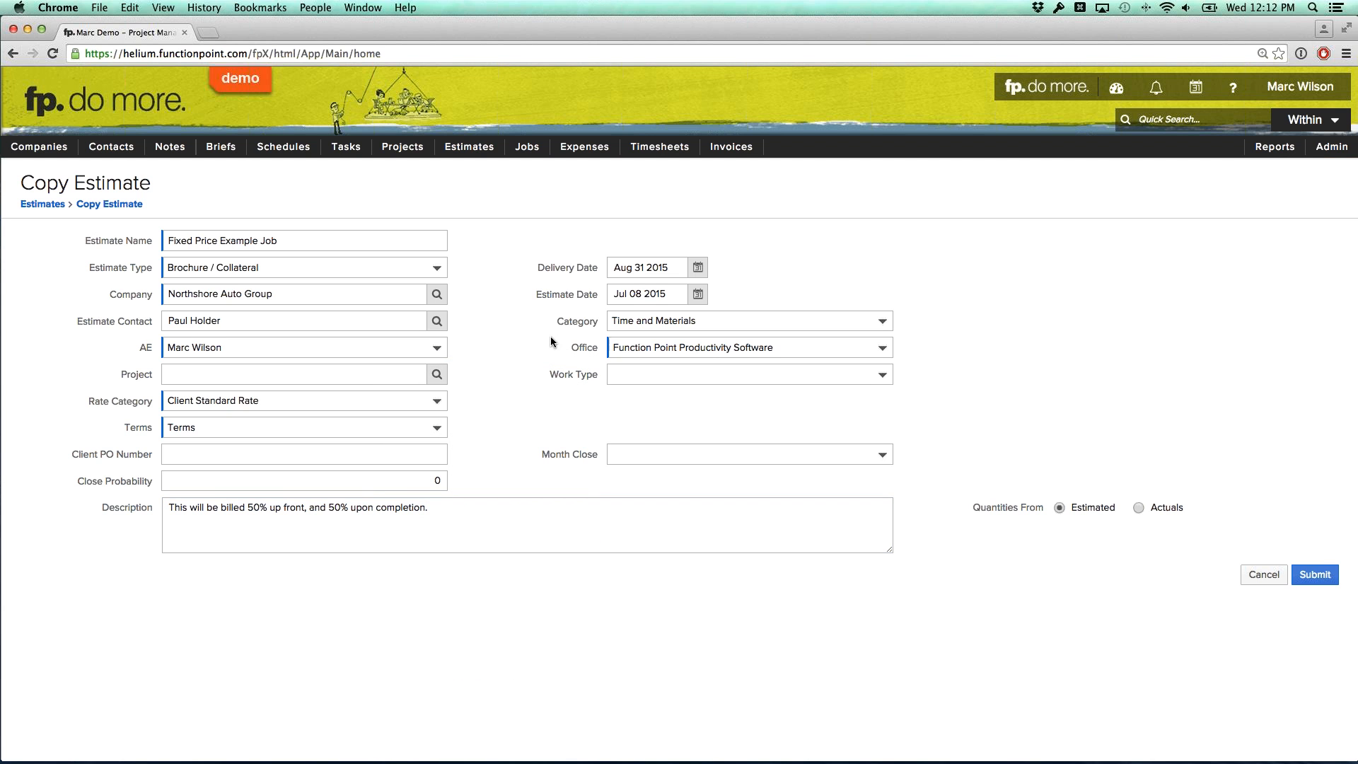
# Set the copied estimate's category to Fixed Price and submit it
pyautogui.click(632, 322)
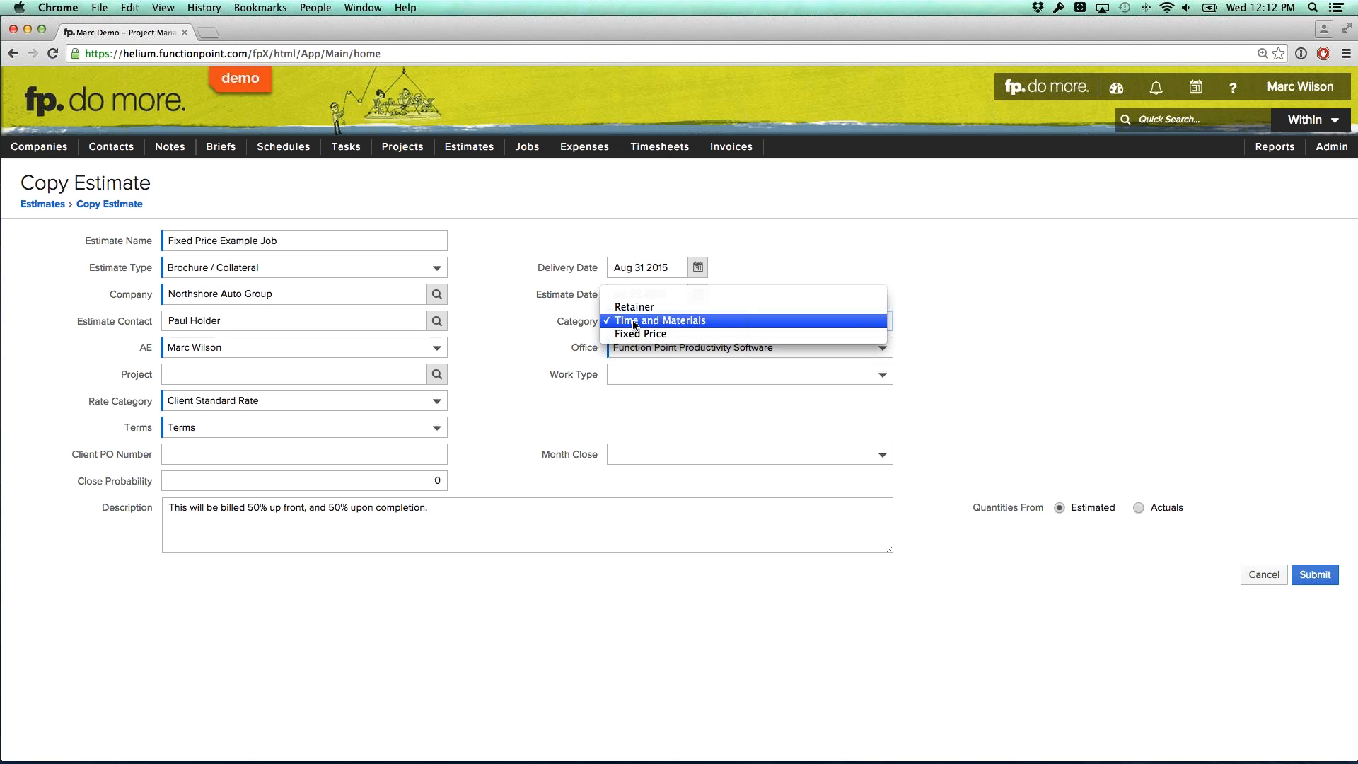
pyautogui.click(631, 335)
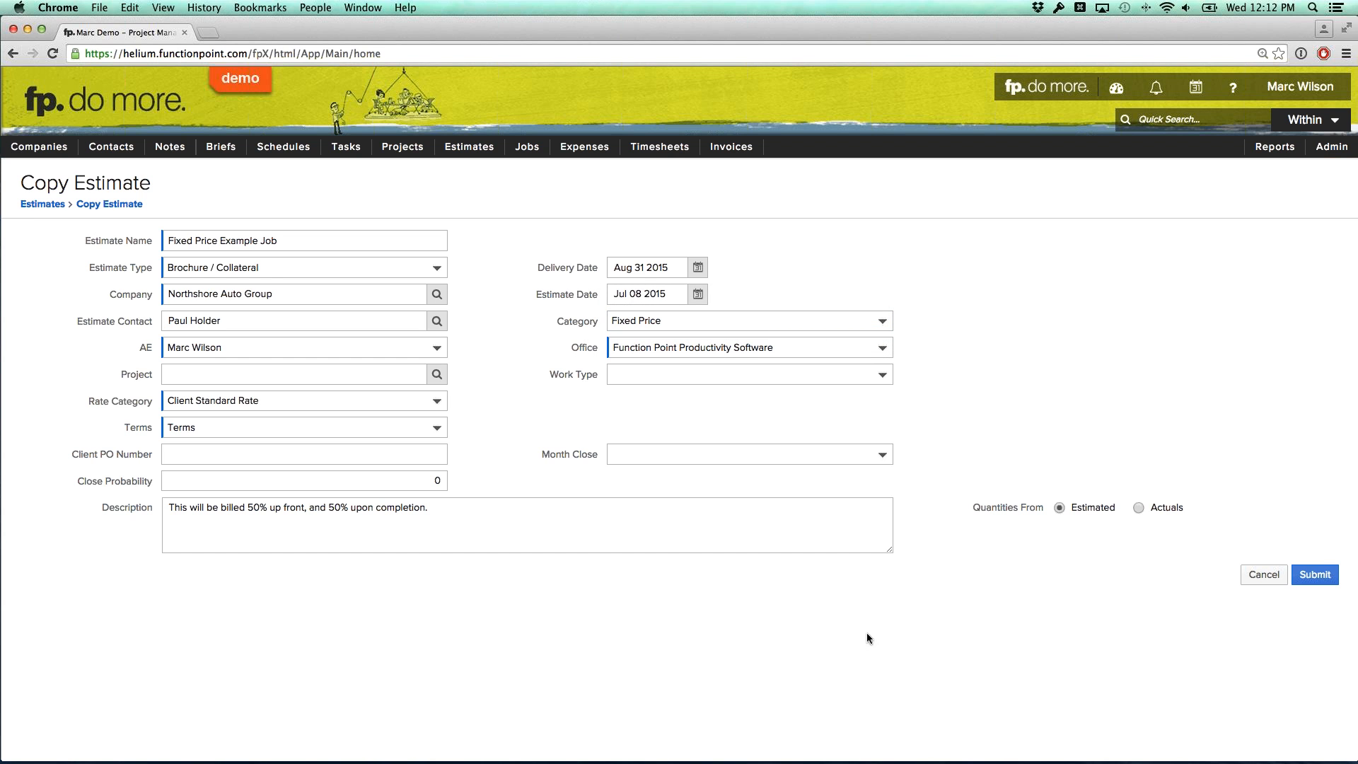
pyautogui.click(1305, 576)
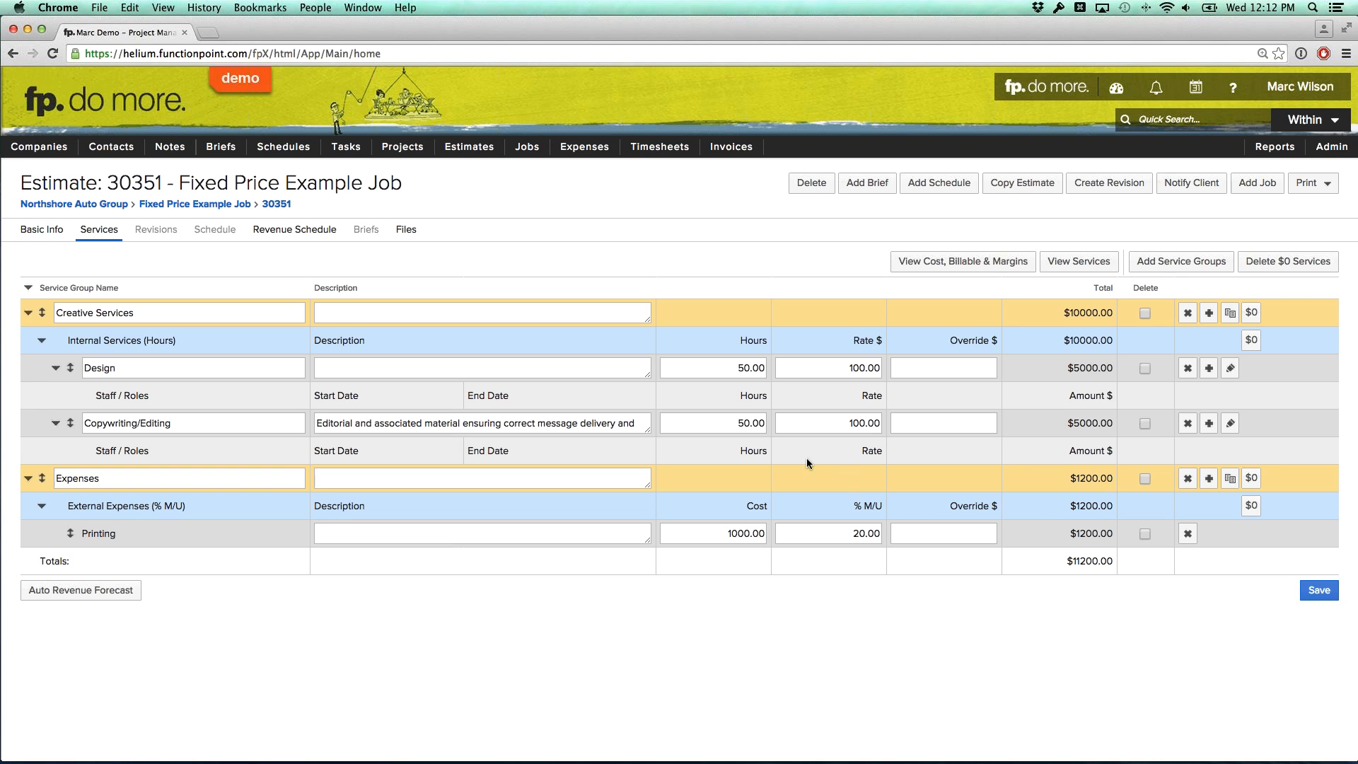
# Set the Design and Copywriting/Editing hours to 75 each in the fixed price estimate
pyautogui.click(732, 371)
pyautogui.write('75')
pyautogui.click(747, 423)
pyautogui.write('75')
pyautogui.click(791, 592)
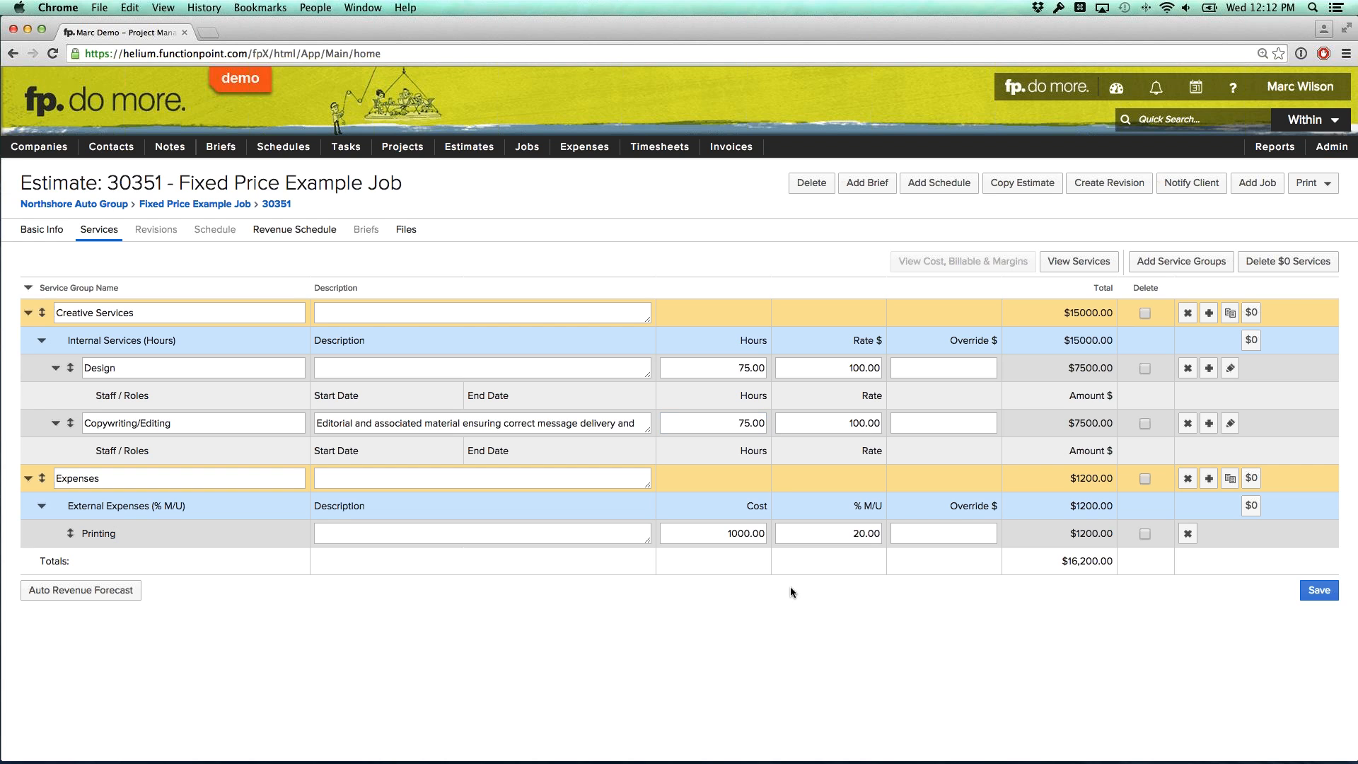
# Set the Printing cost to 500 with a 100% markup, and save the estimate services
pyautogui.click(743, 538)
pyautogui.write('500')
pyautogui.click(800, 576)
pyautogui.click(882, 534)
pyautogui.write('100')
pyautogui.click(884, 658)
pyautogui.click(1317, 593)
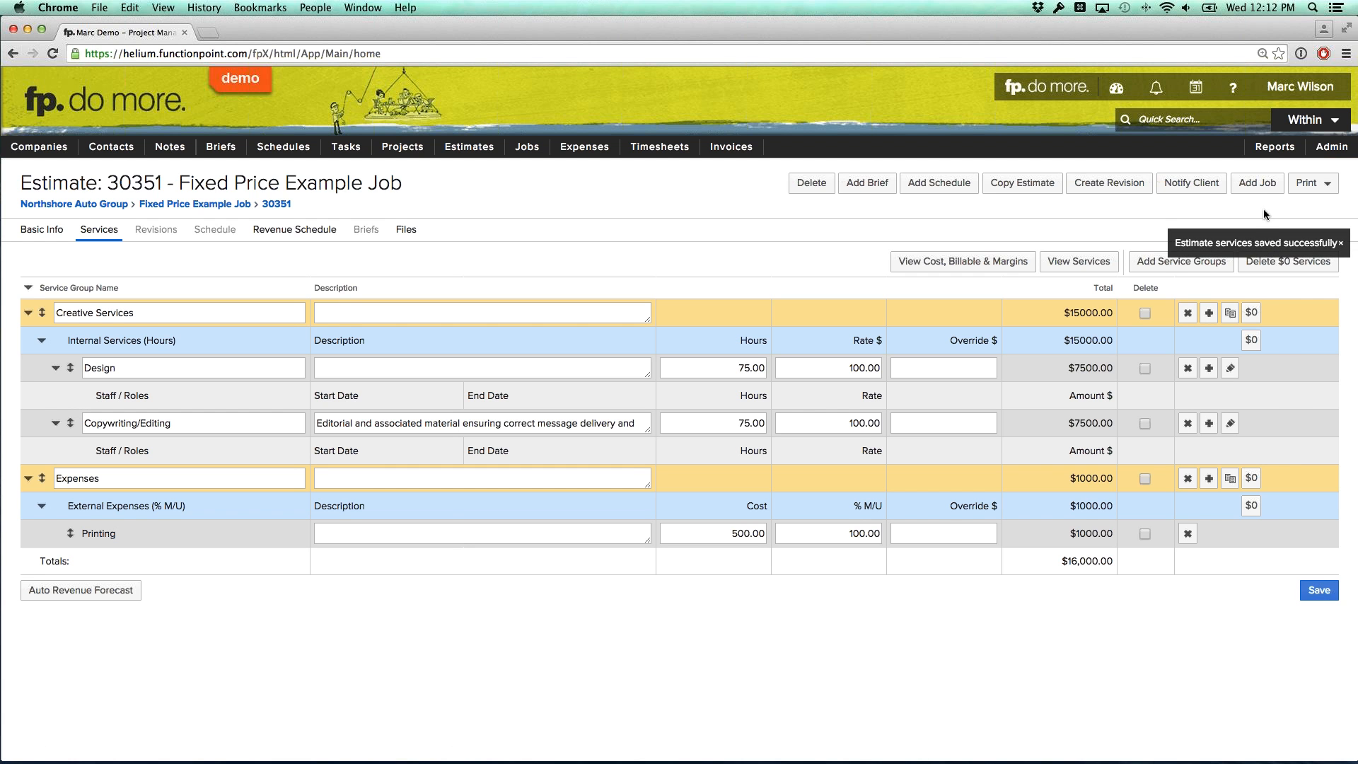
# Create a job from the Fixed Price Example Job estimate
pyautogui.click(1264, 188)
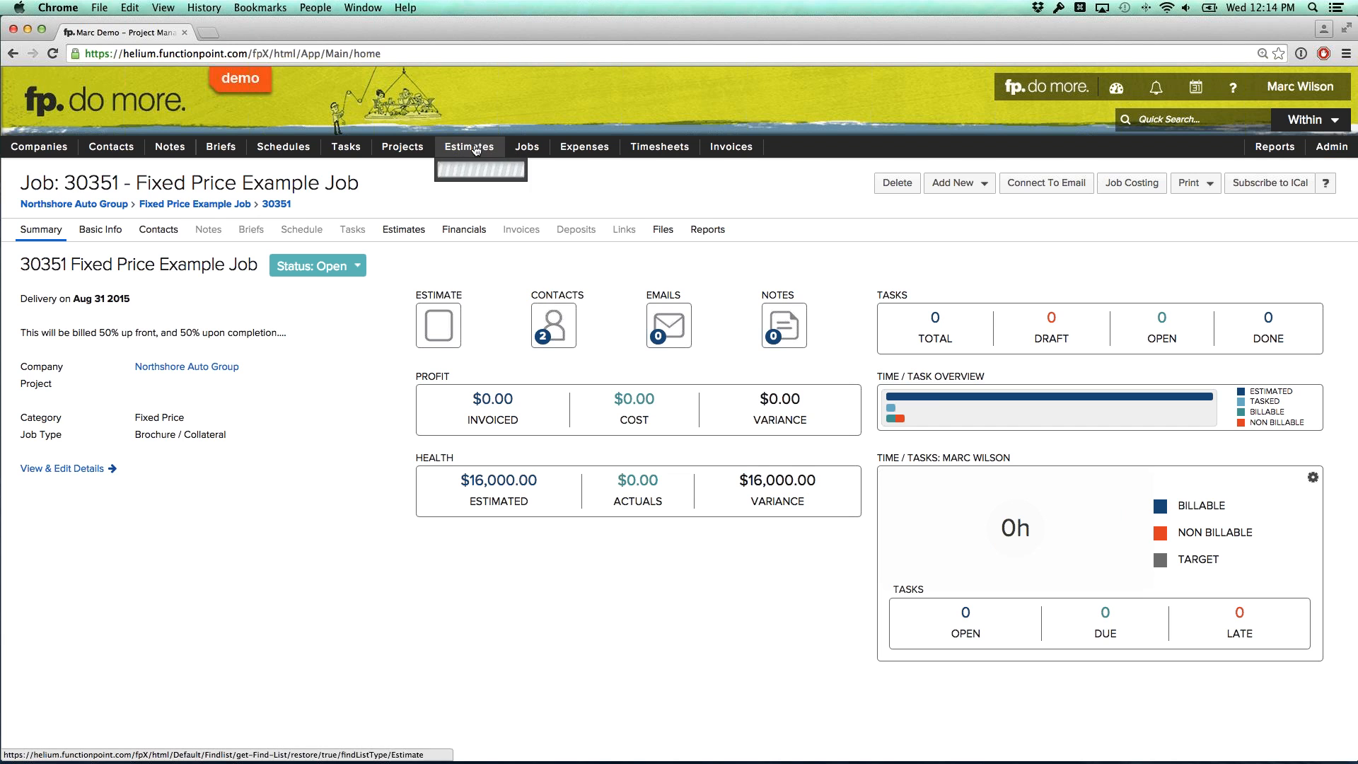
# Start a new estimate for Great Atlantic Insurance and name it "Retainer Example Job (SMM Retainer"
pyautogui.click(469, 146)
pyautogui.moveTo(477, 225)
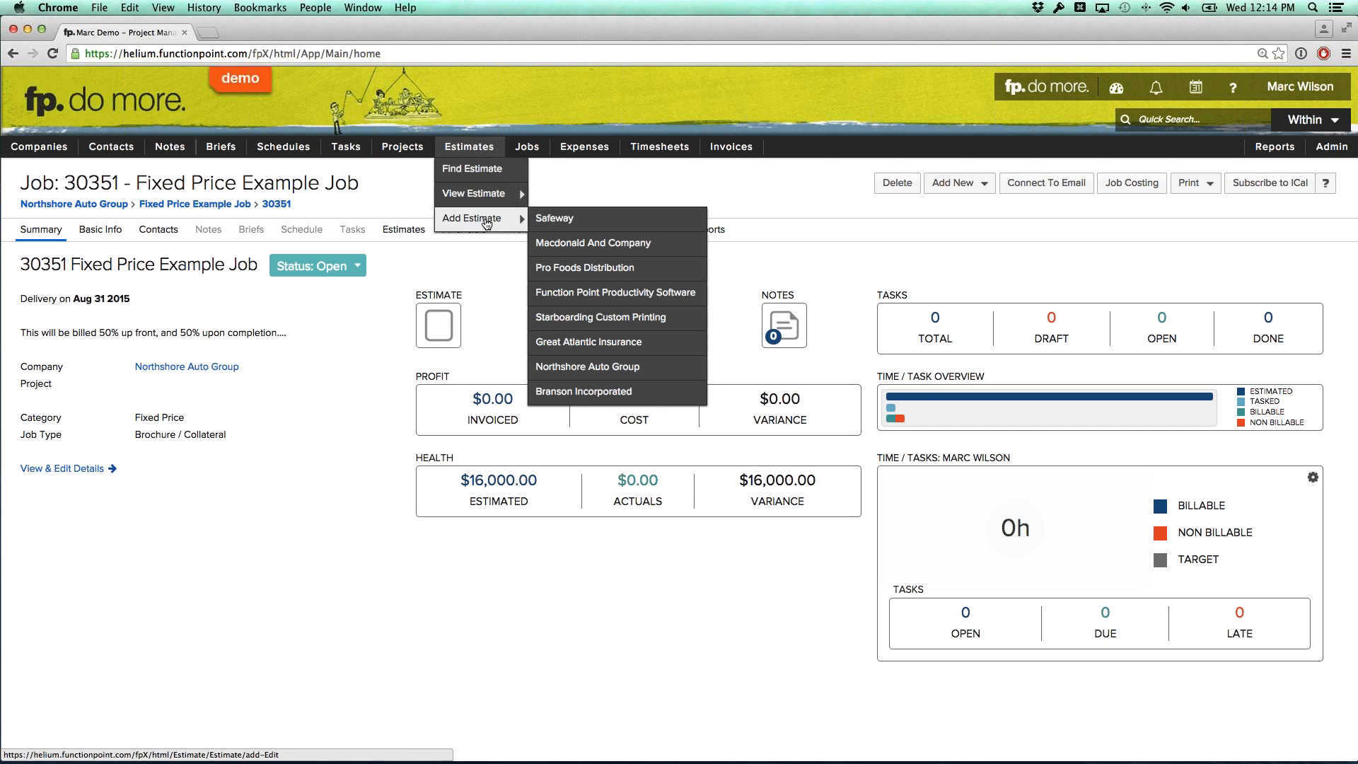
pyautogui.click(593, 344)
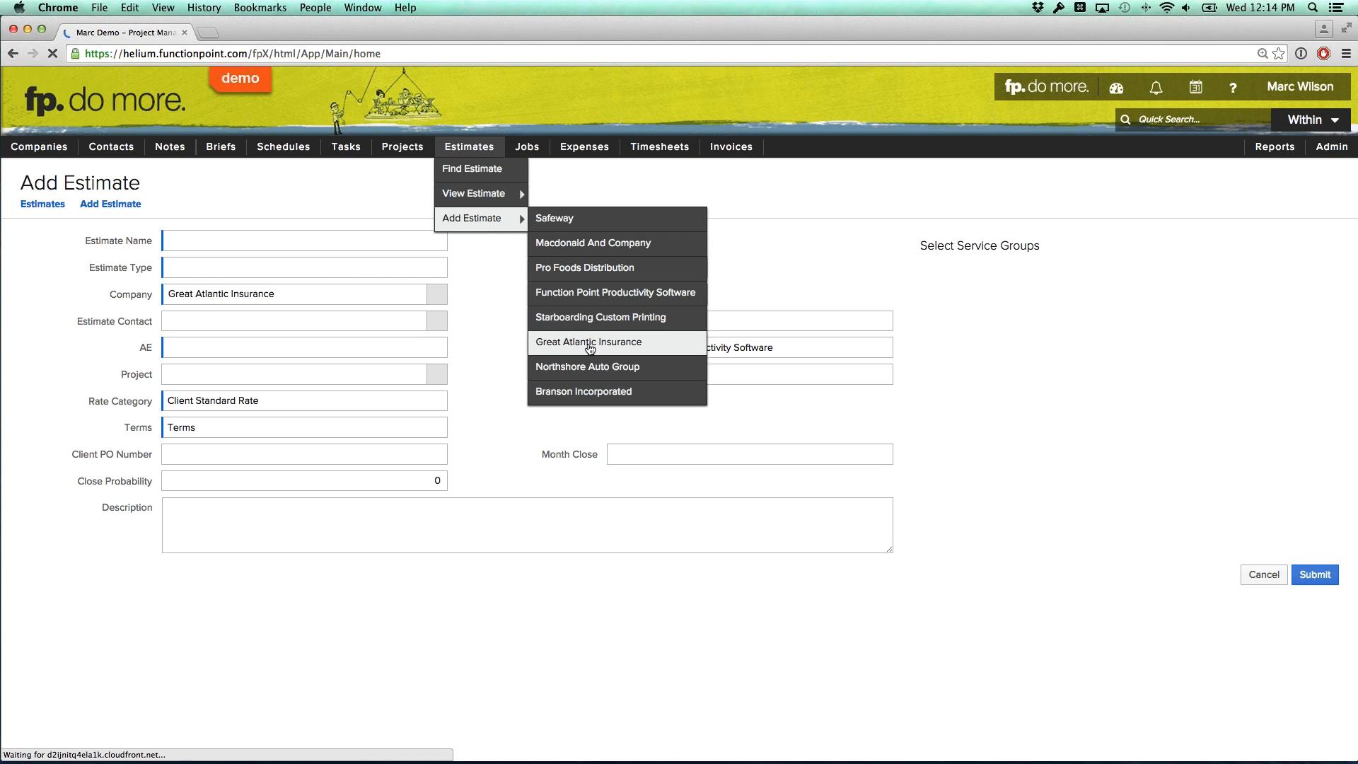
pyautogui.write('Reta')
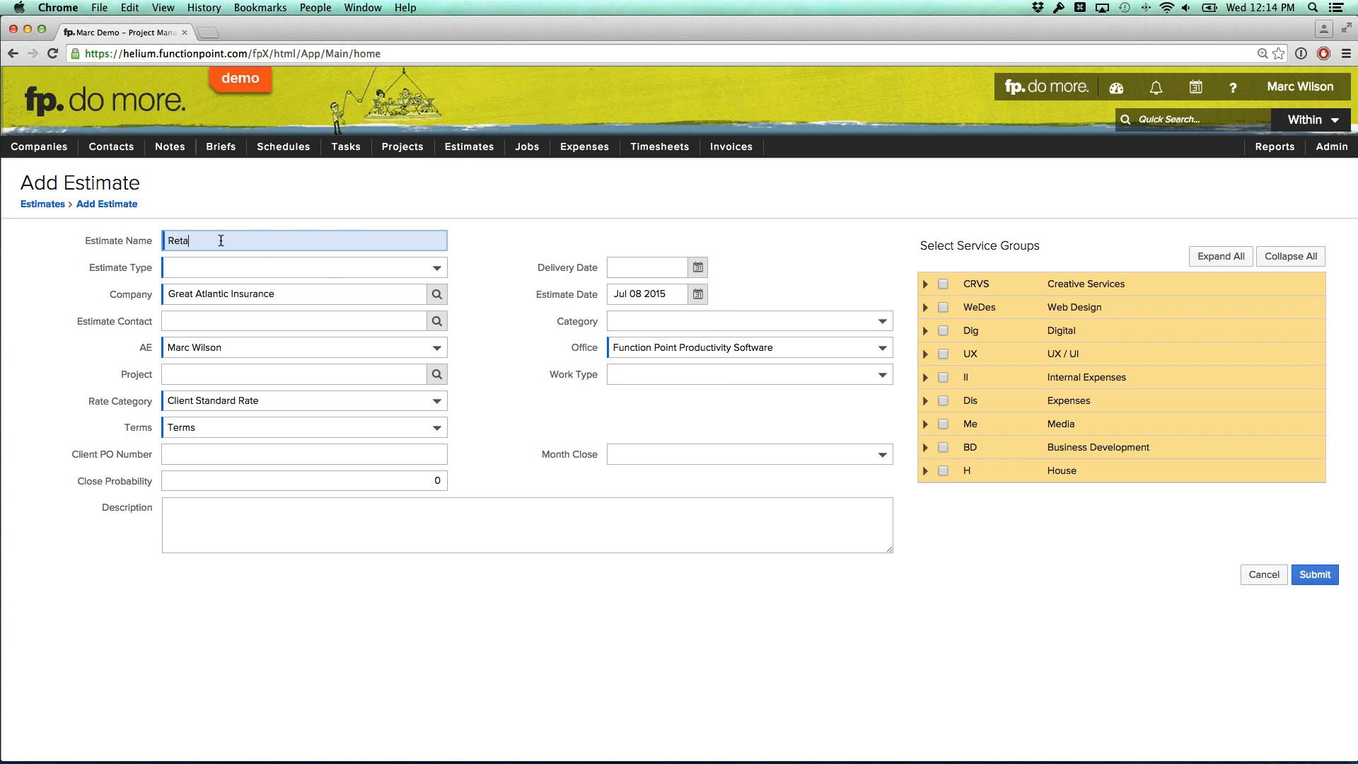
pyautogui.write('iner Example Job (SMM Retainer')
# Set the estimate type to Social Media, the category to Retainer and the delivery date to Dec 31 2015
pyautogui.click(195, 268)
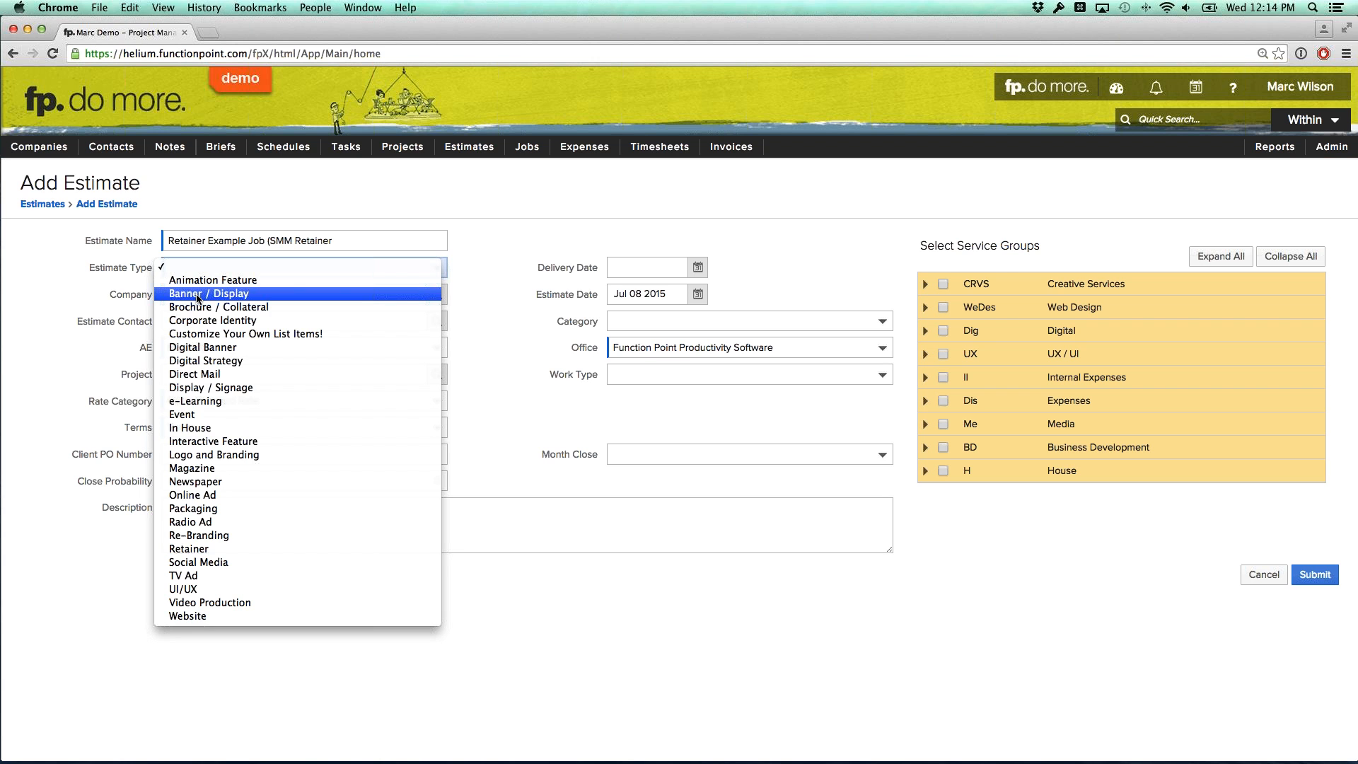
pyautogui.click(191, 563)
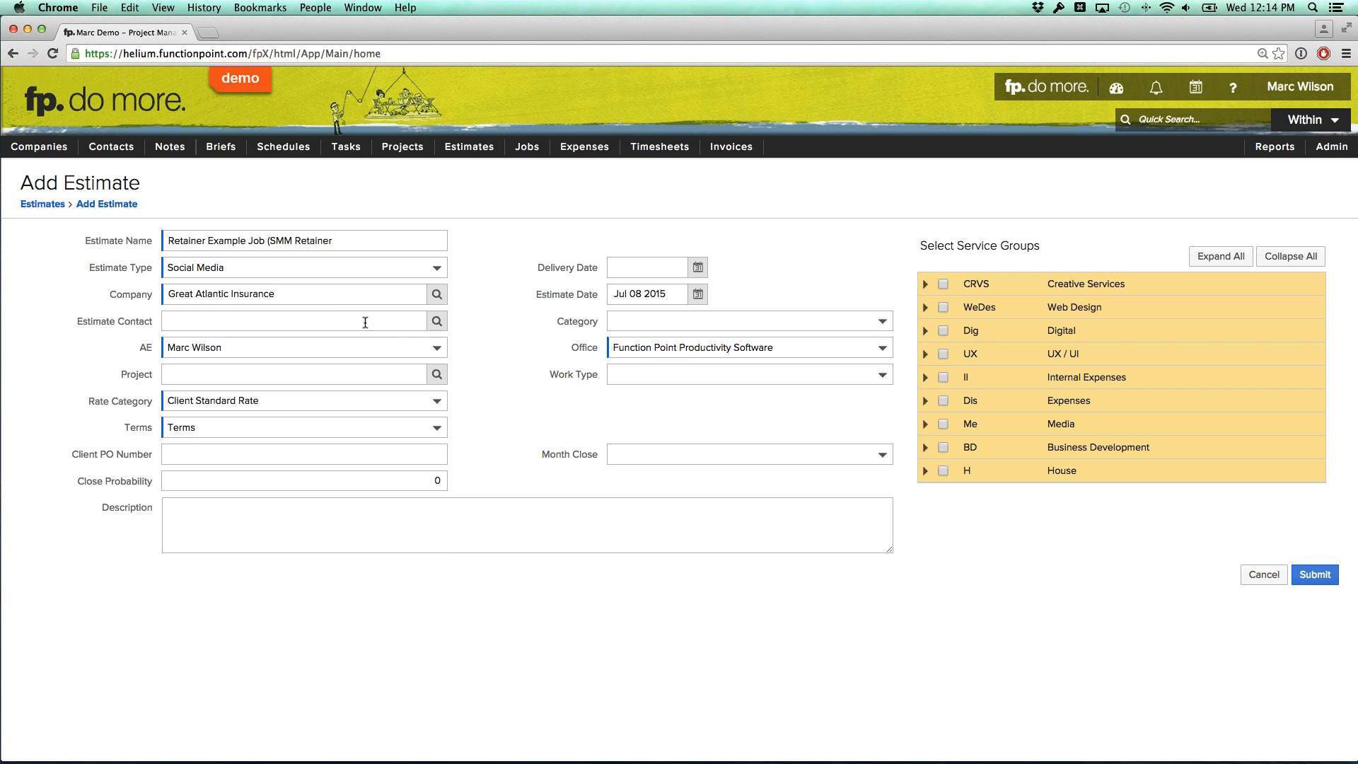
pyautogui.click(609, 322)
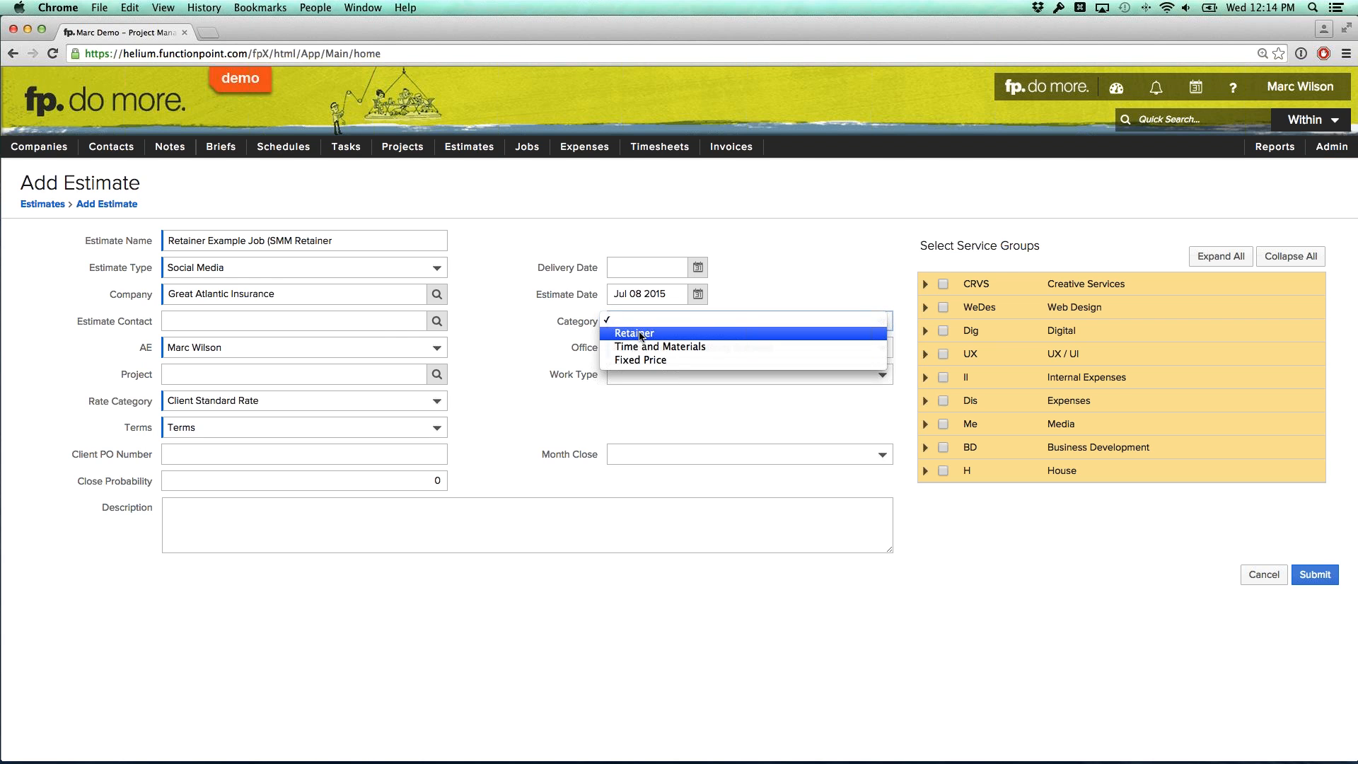
pyautogui.click(612, 333)
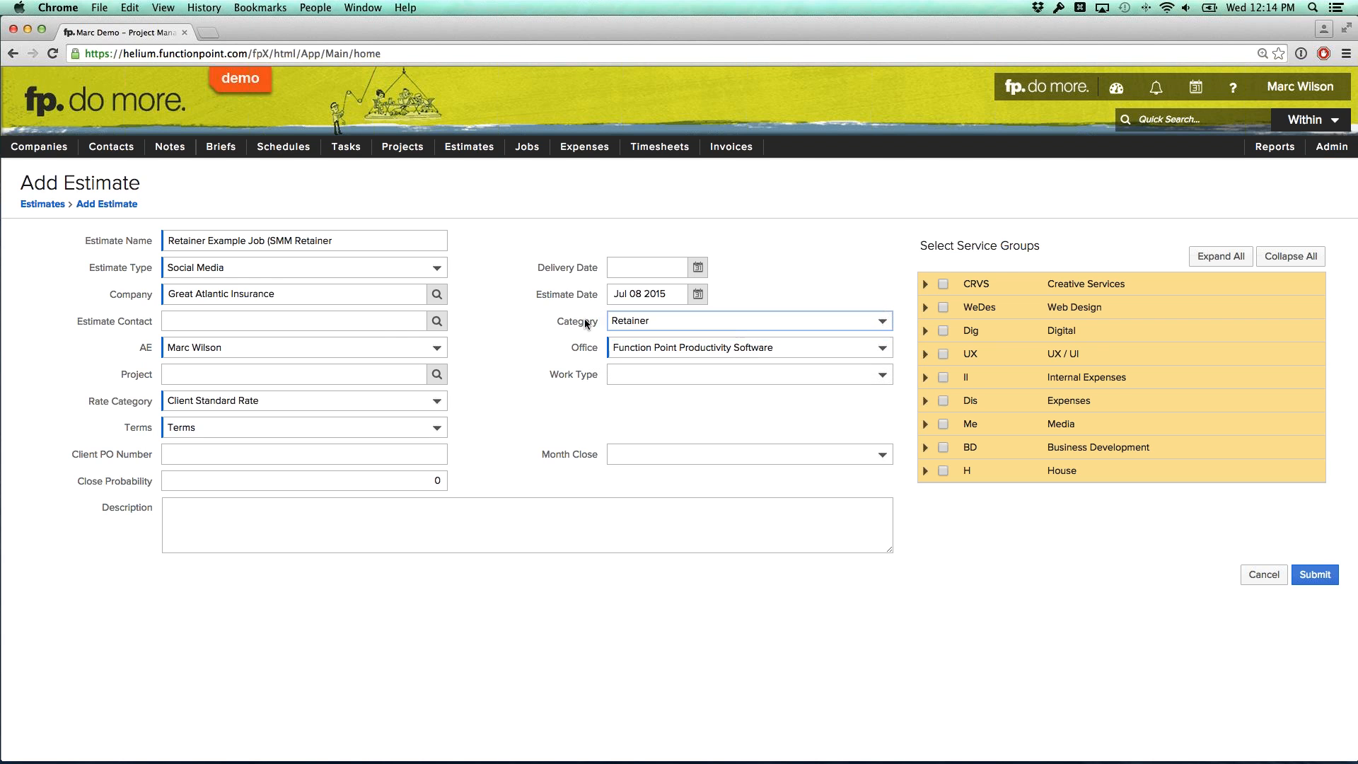
pyautogui.click(629, 266)
pyautogui.write('dec 31')
pyautogui.click(507, 263)
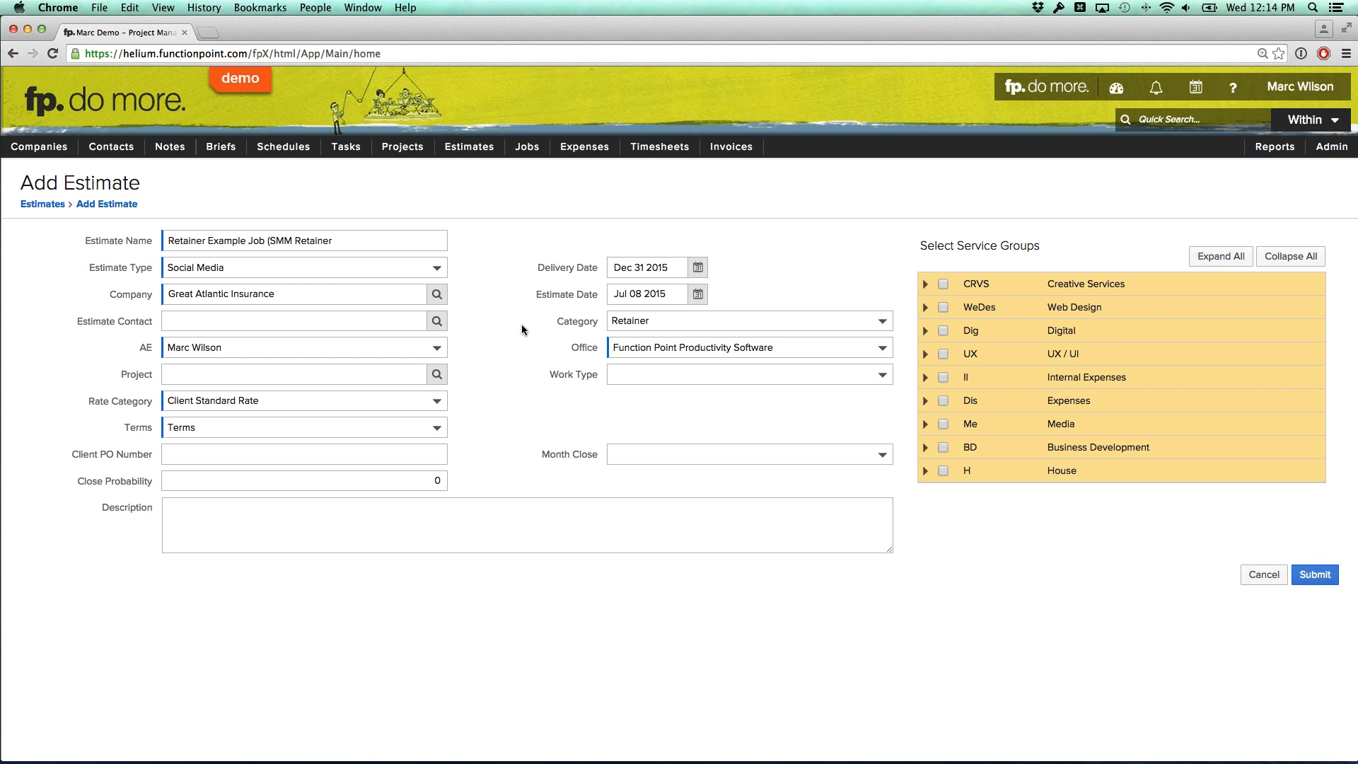
# Include the Client Management service from Creative Services and submit the new retainer estimate
pyautogui.click(924, 287)
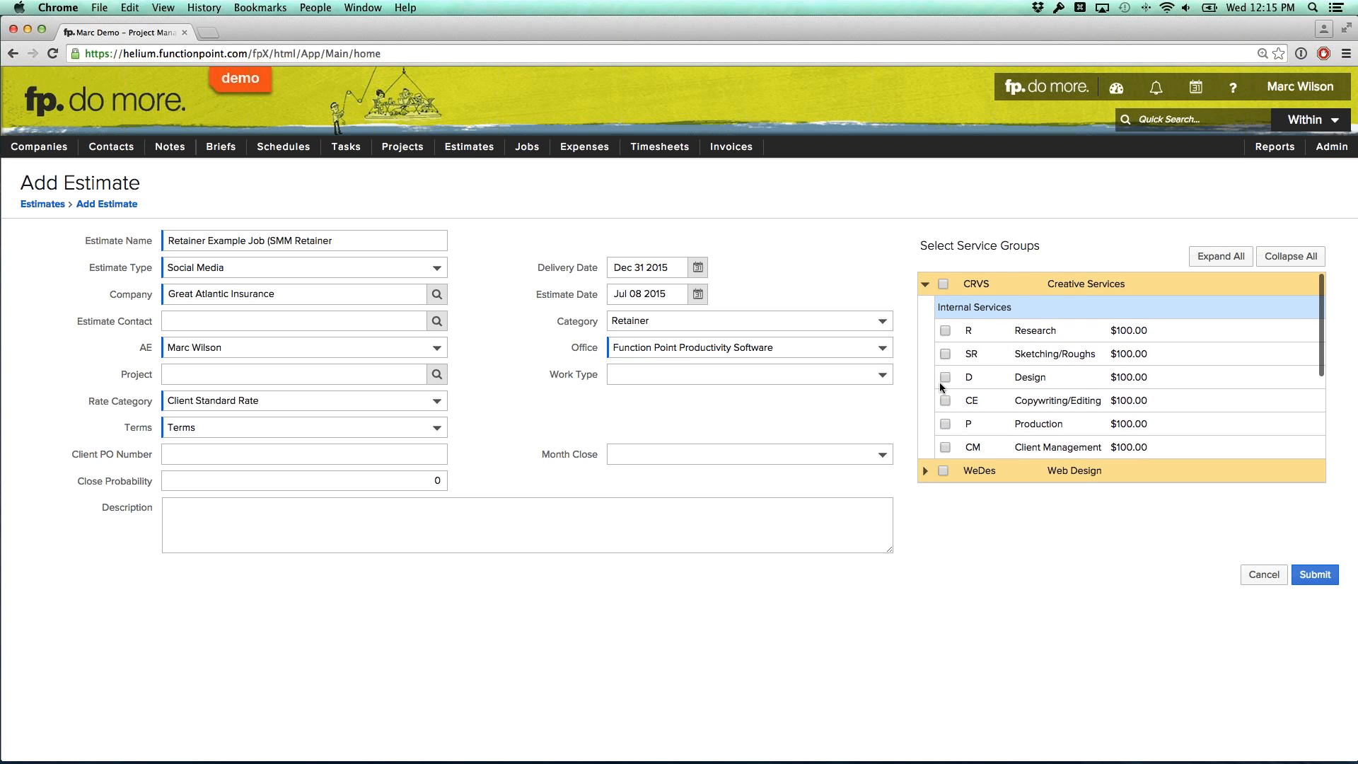
pyautogui.click(945, 447)
pyautogui.click(1315, 577)
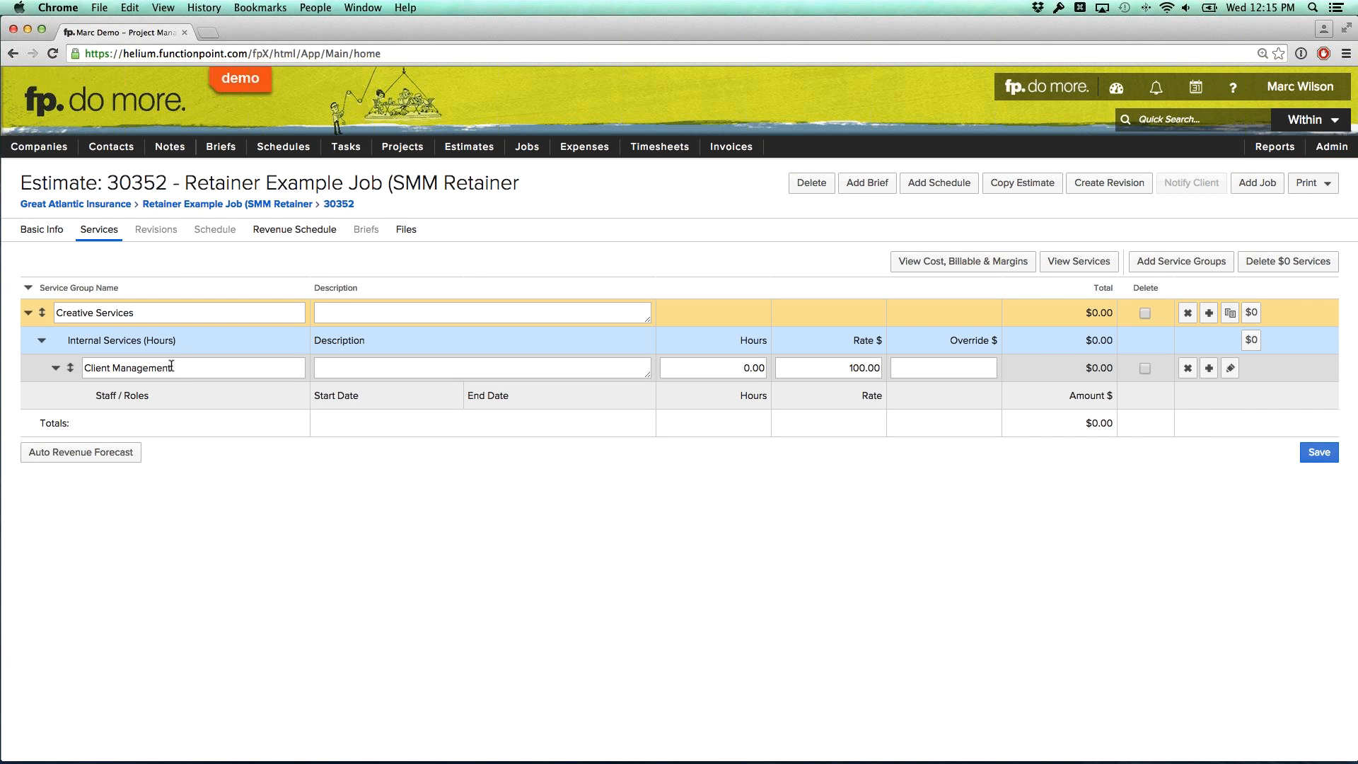
# Rename the Client Management service as SMM Management and its service group as Retainer Services
pyautogui.tripleClick(114, 366)
pyautogui.write('SMM')
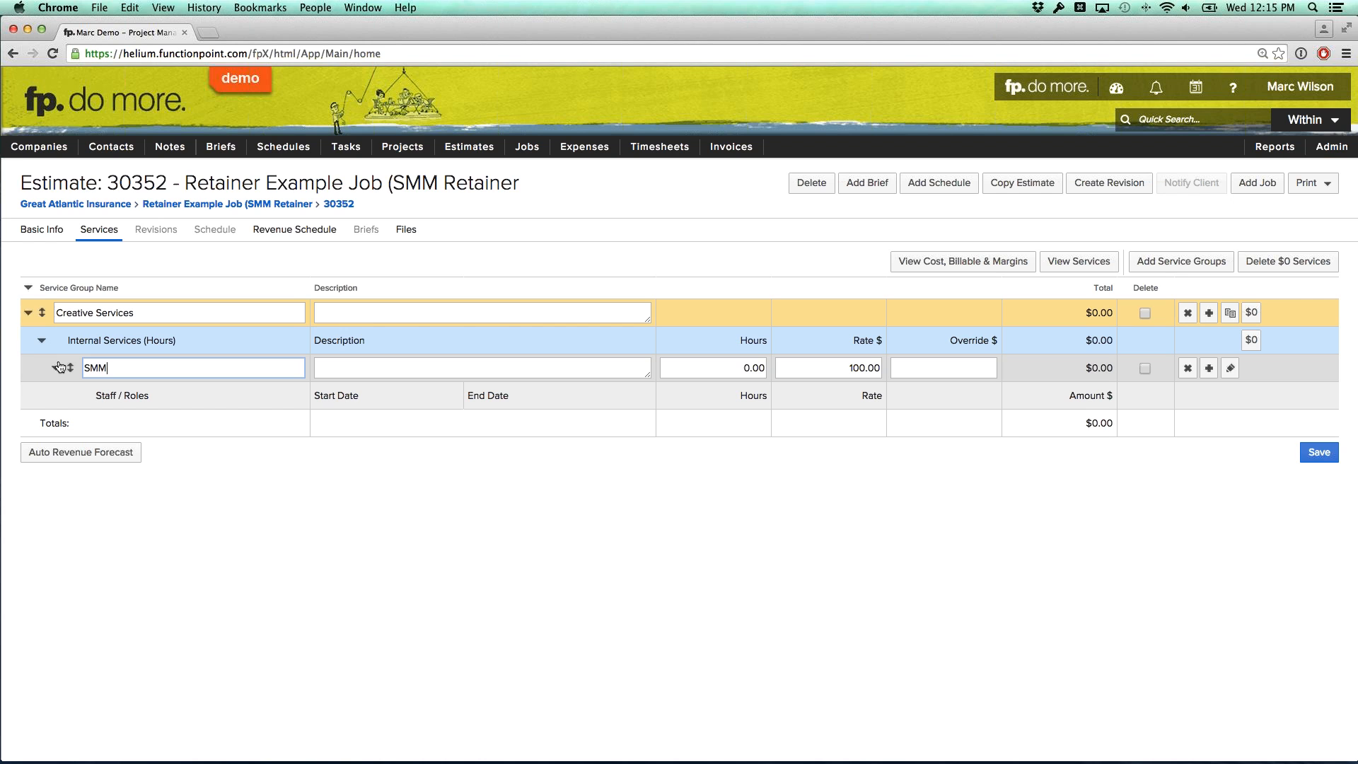
pyautogui.write(' Management')
pyautogui.doubleClick(91, 314)
pyautogui.write('Retainer')
pyautogui.click(369, 467)
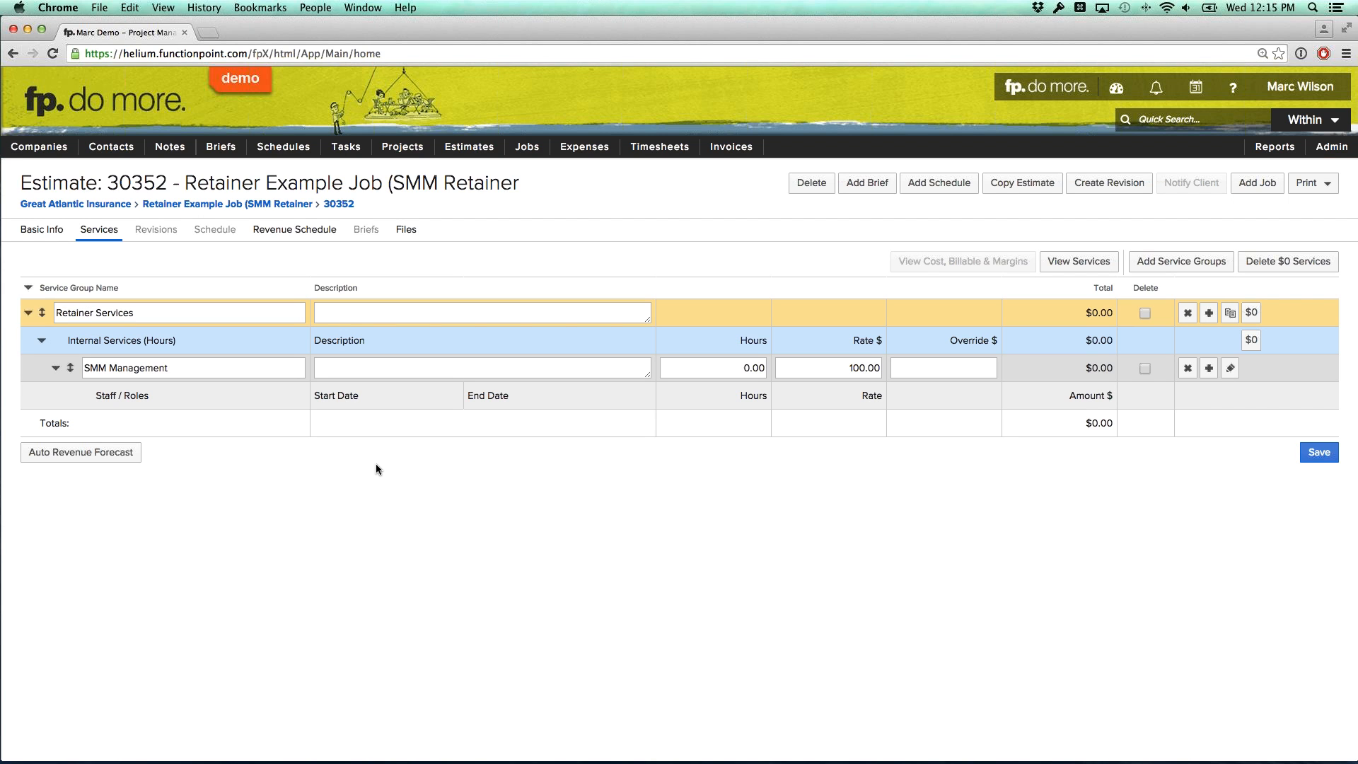
# Set the SMM Management hours to 20, save the estimate services and create a job from the estimate
pyautogui.click(738, 368)
pyautogui.write('20')
pyautogui.click(783, 446)
pyautogui.click(1314, 460)
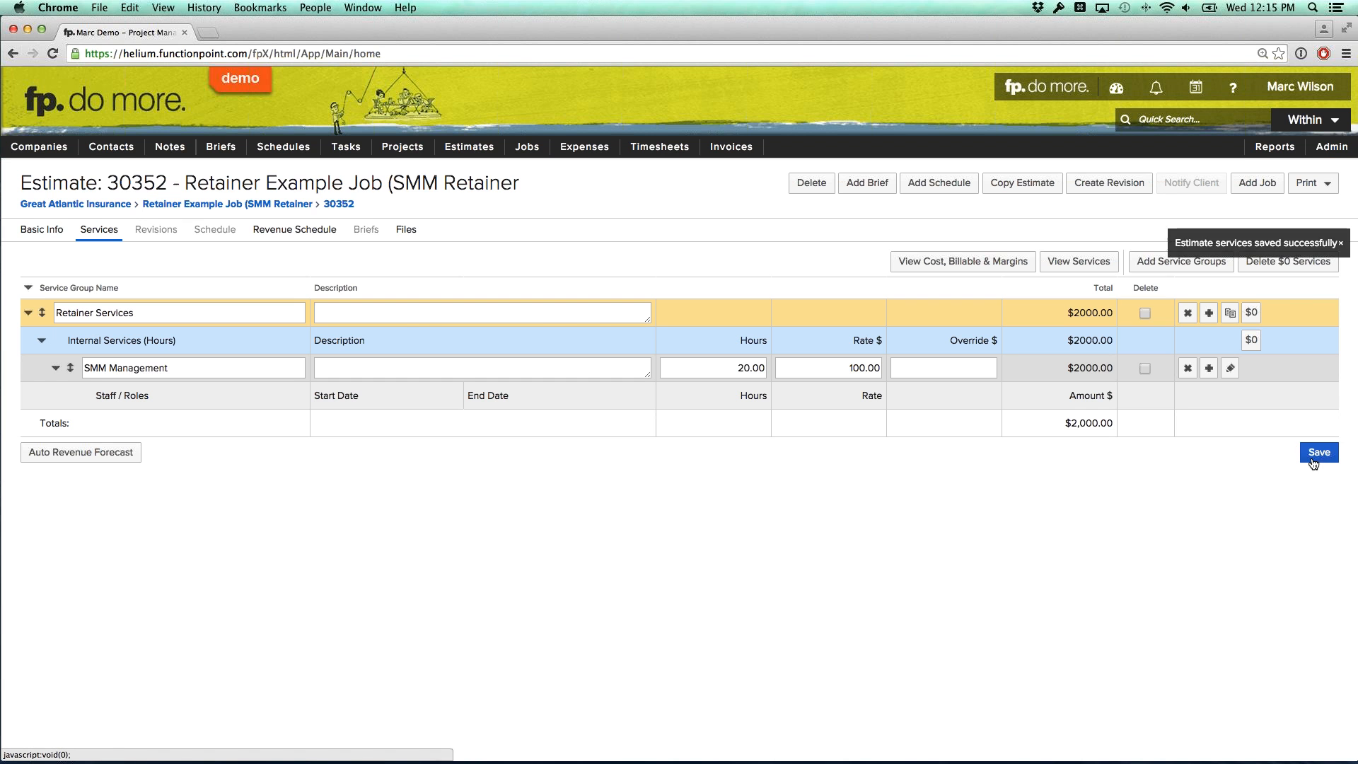
pyautogui.click(1254, 190)
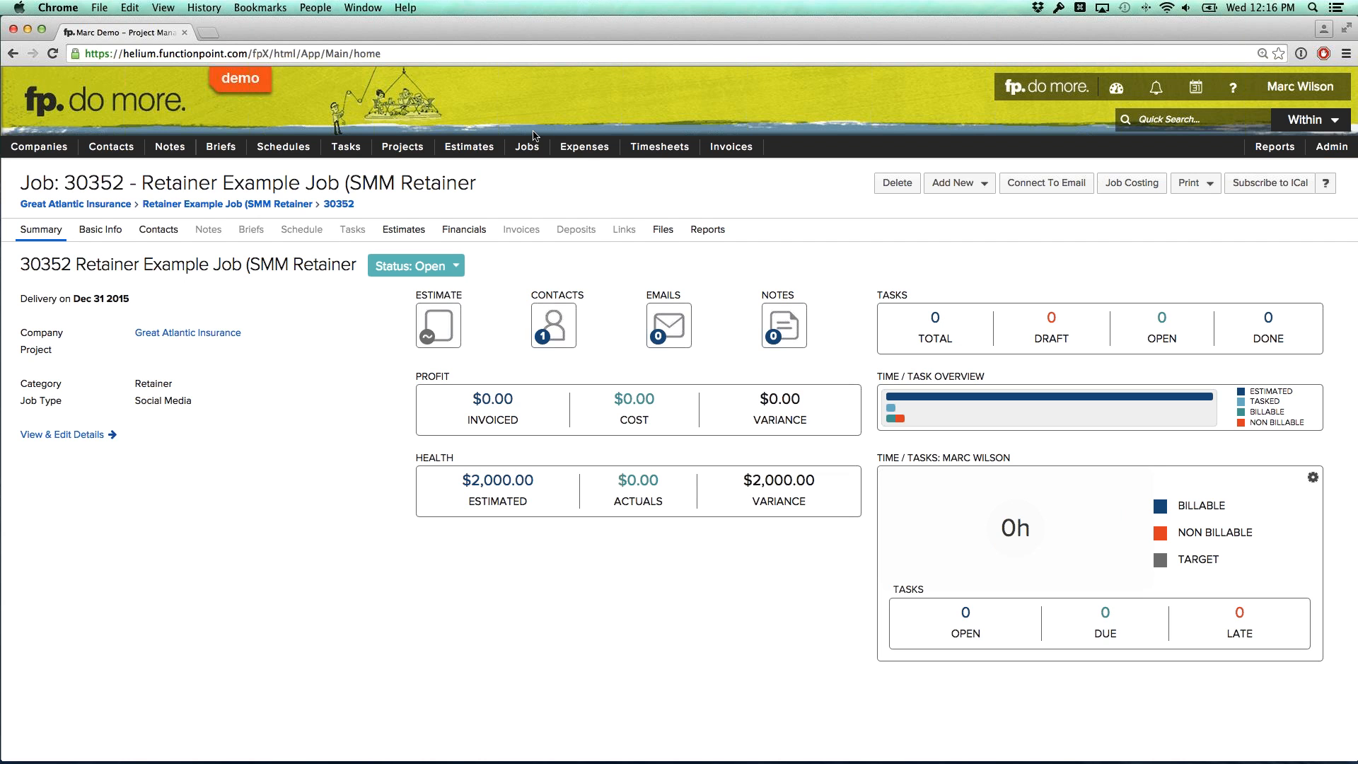
# Open the T&M Example Job from the recently viewed jobs
pyautogui.moveTo(529, 145)
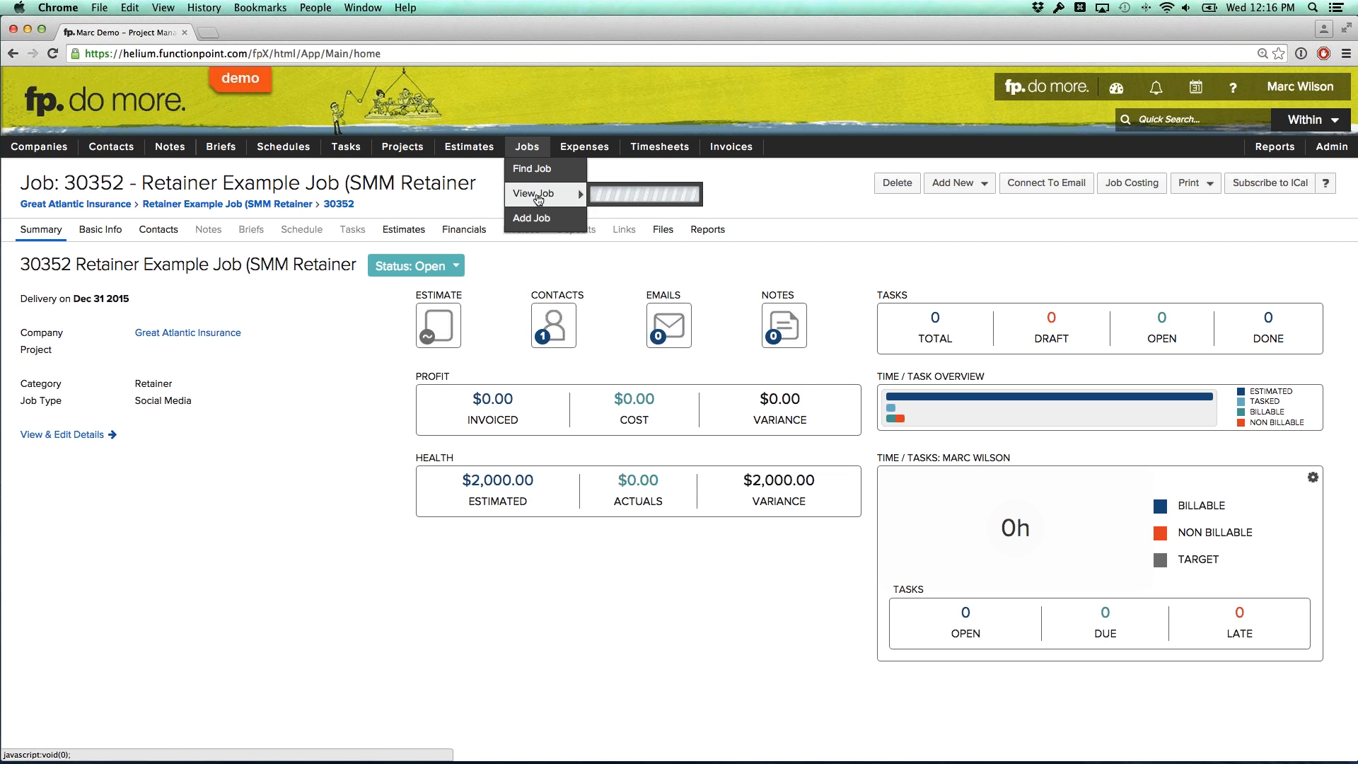
pyautogui.moveTo(544, 198)
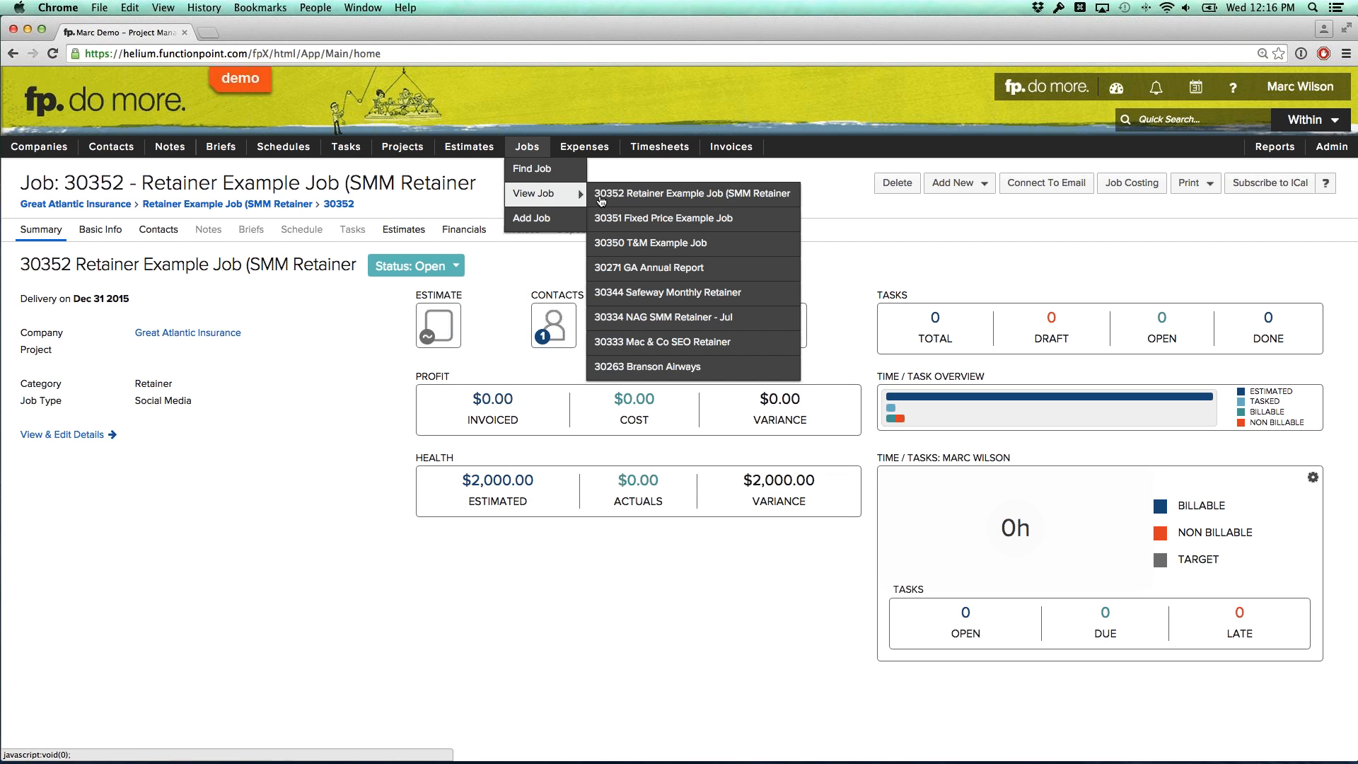
pyautogui.click(660, 247)
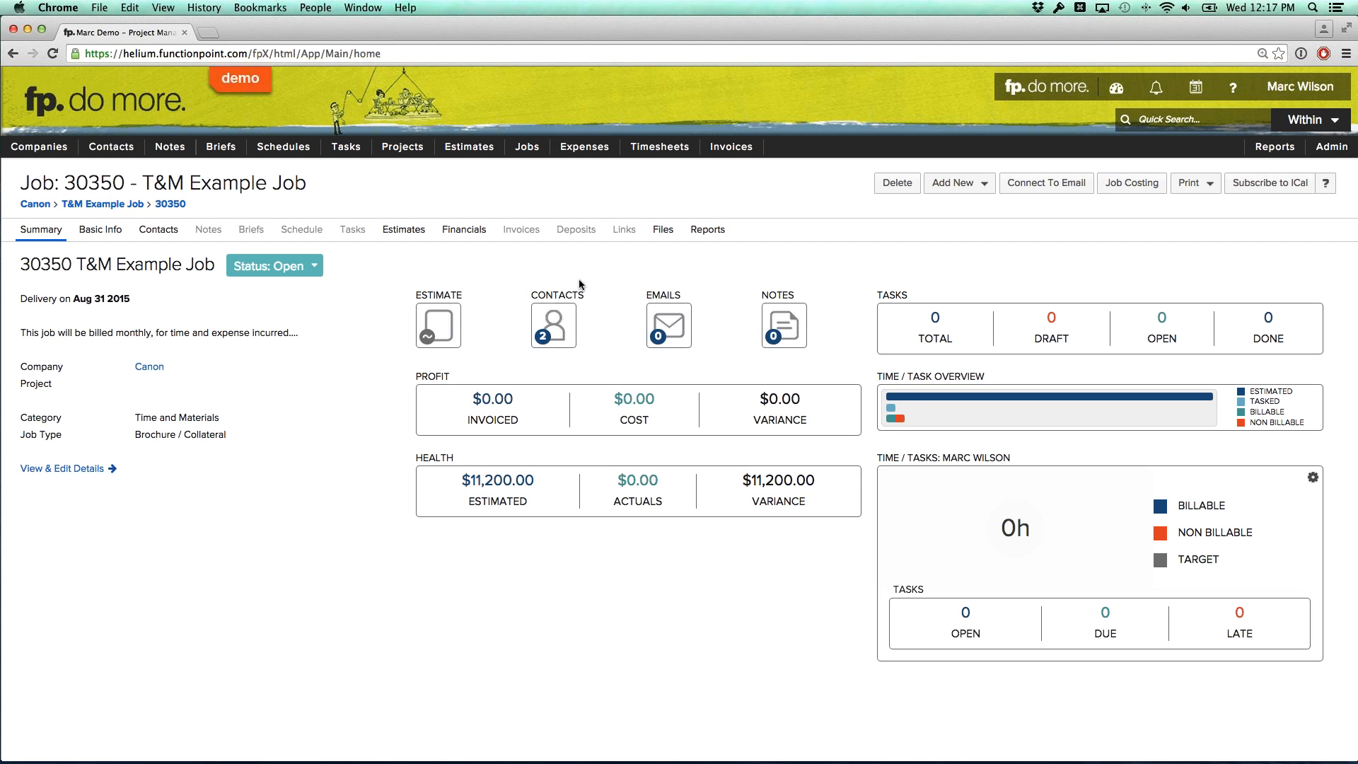
# Open the weekly timesheet view for the week of Jun 08 to Jun 14 2015
pyautogui.click(662, 147)
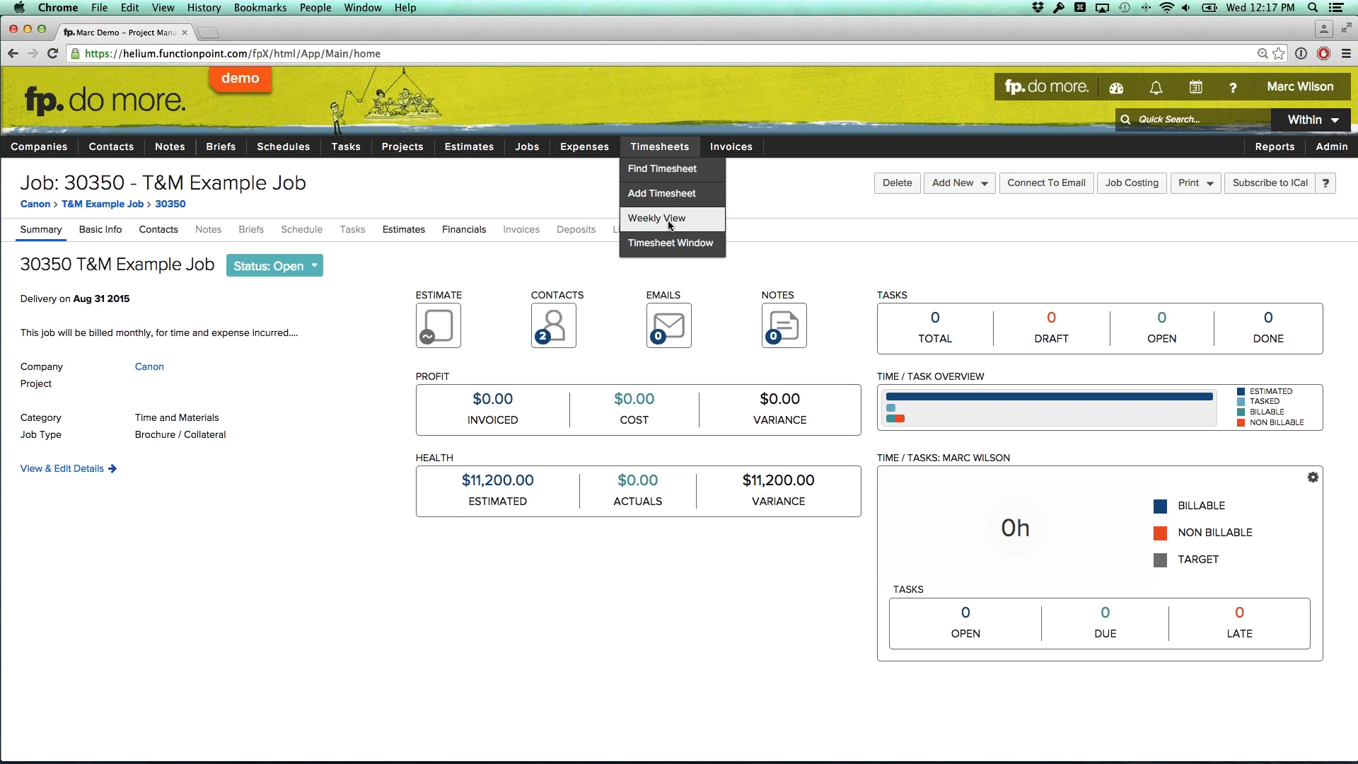
pyautogui.click(670, 220)
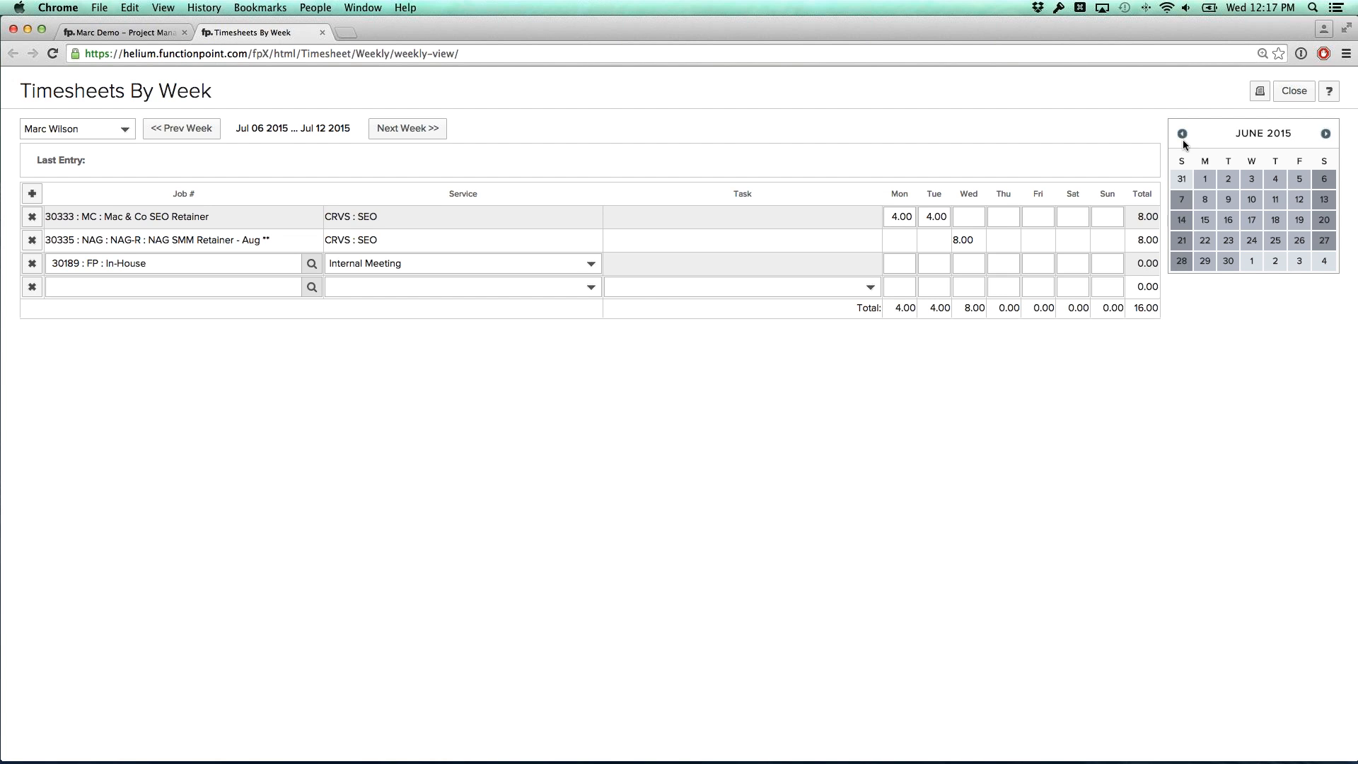
pyautogui.click(1207, 207)
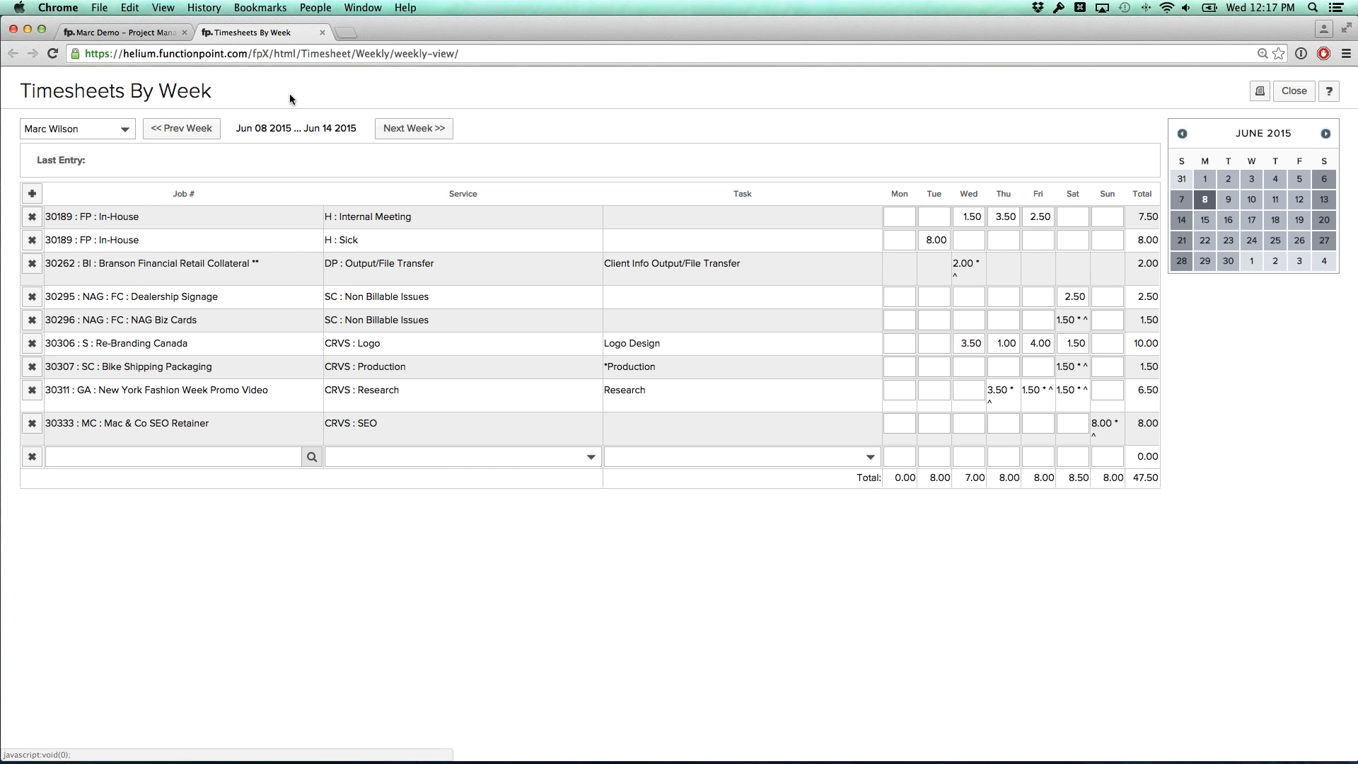
pyautogui.click(148, 33)
pyautogui.moveTo(111, 147)
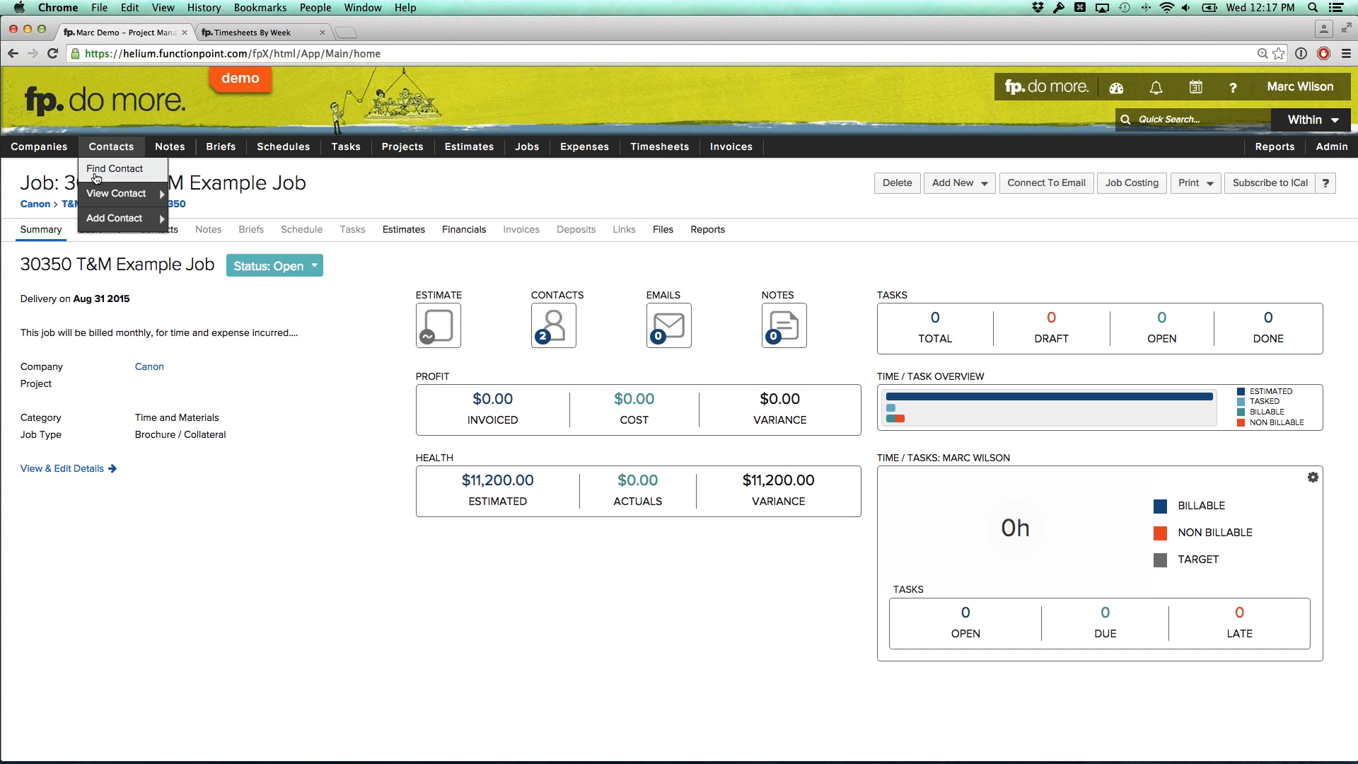
pyautogui.click(248, 33)
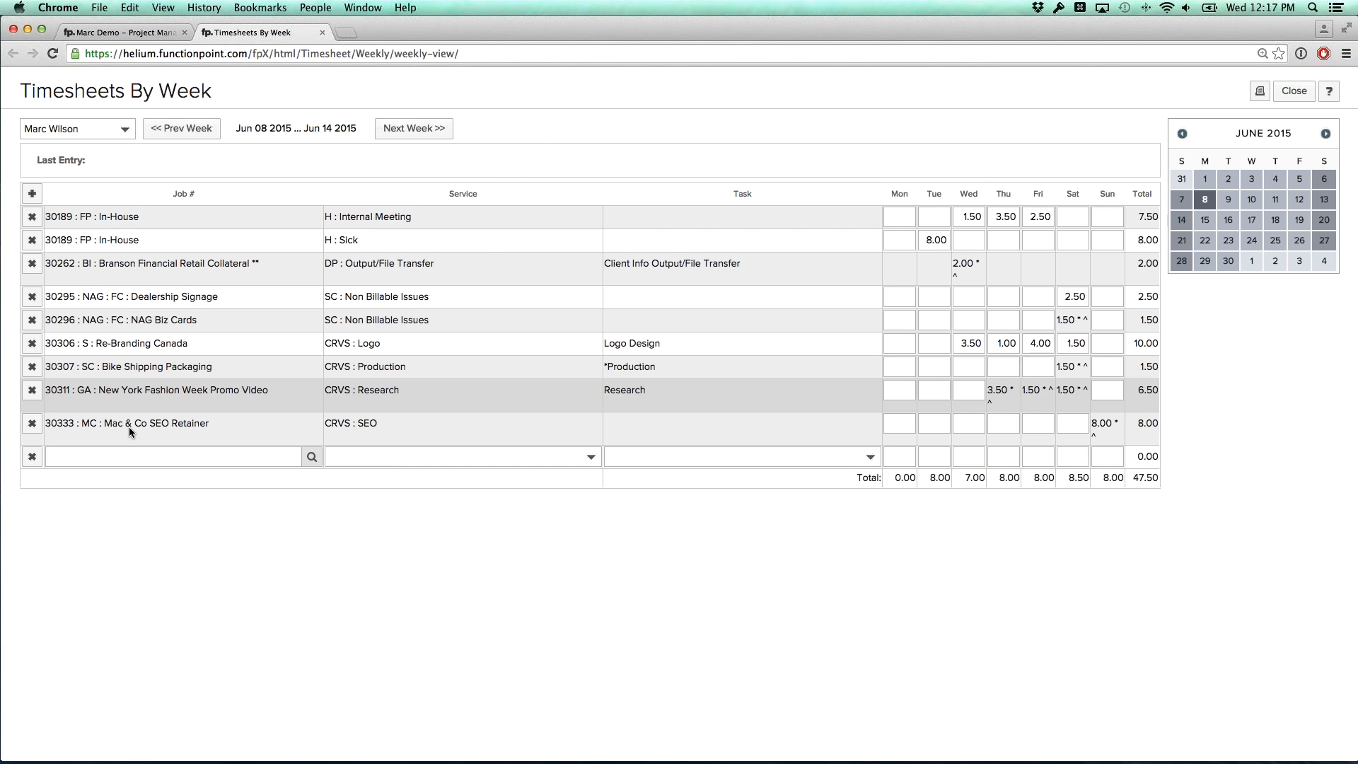
# Add a timesheet row for job 30350 with the Design service and enter 25 hours on Monday
pyautogui.click(139, 457)
pyautogui.write('30350')
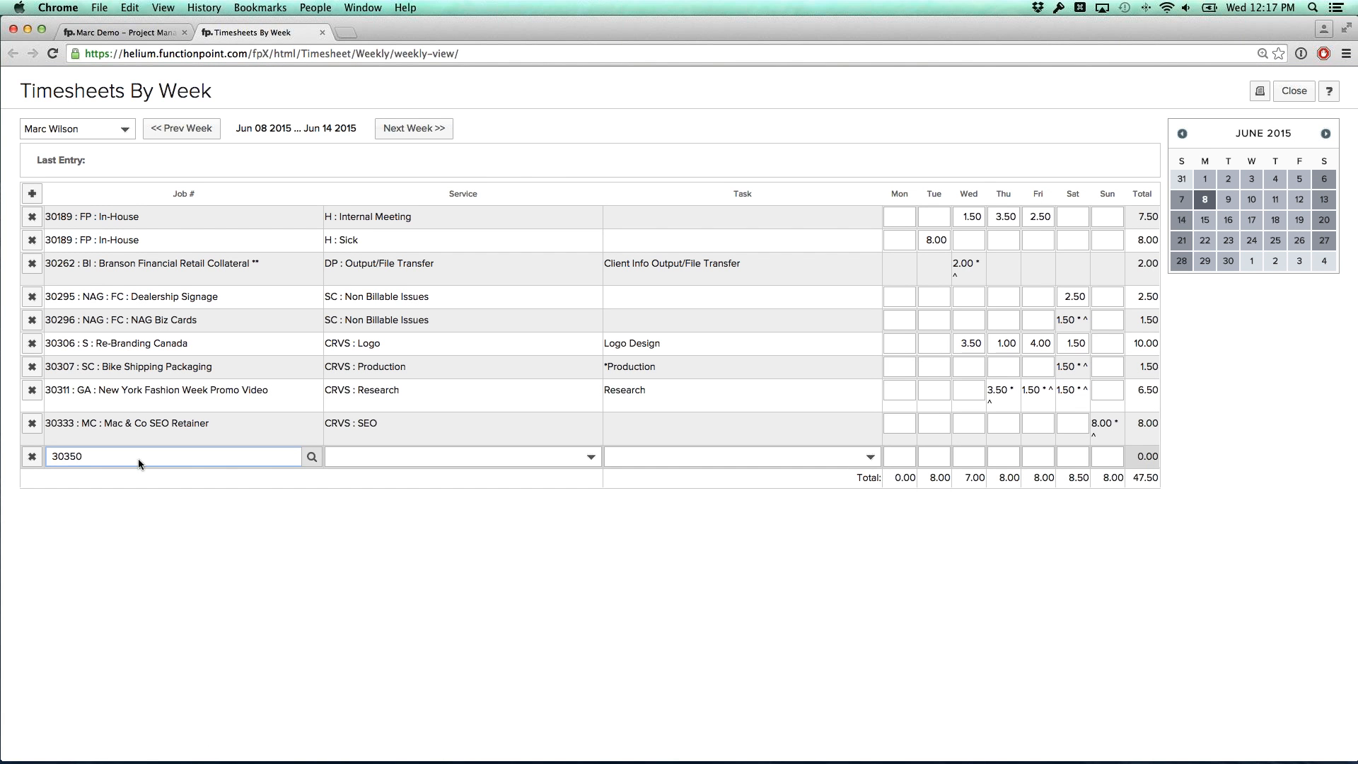
pyautogui.click(256, 549)
pyautogui.click(378, 458)
pyautogui.click(382, 483)
pyautogui.click(901, 457)
pyautogui.write('25')
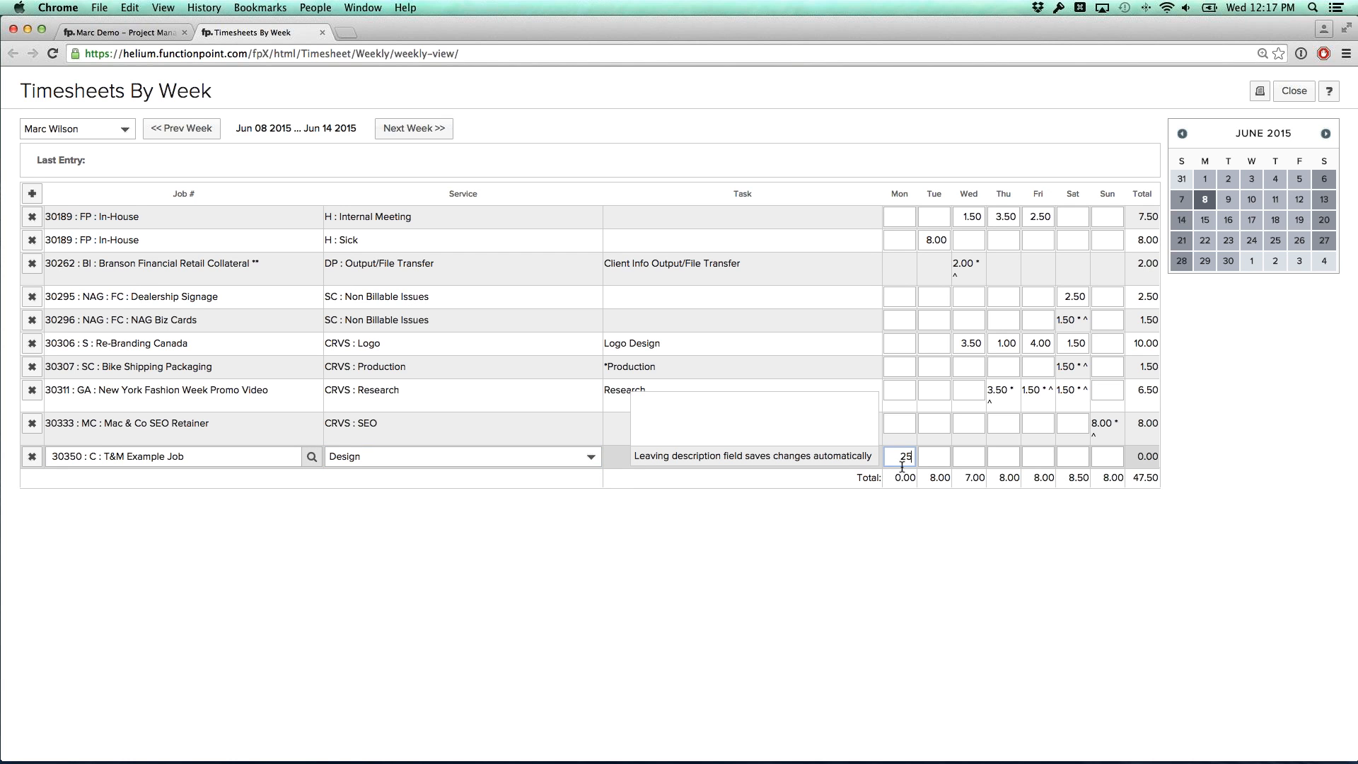
pyautogui.click(919, 511)
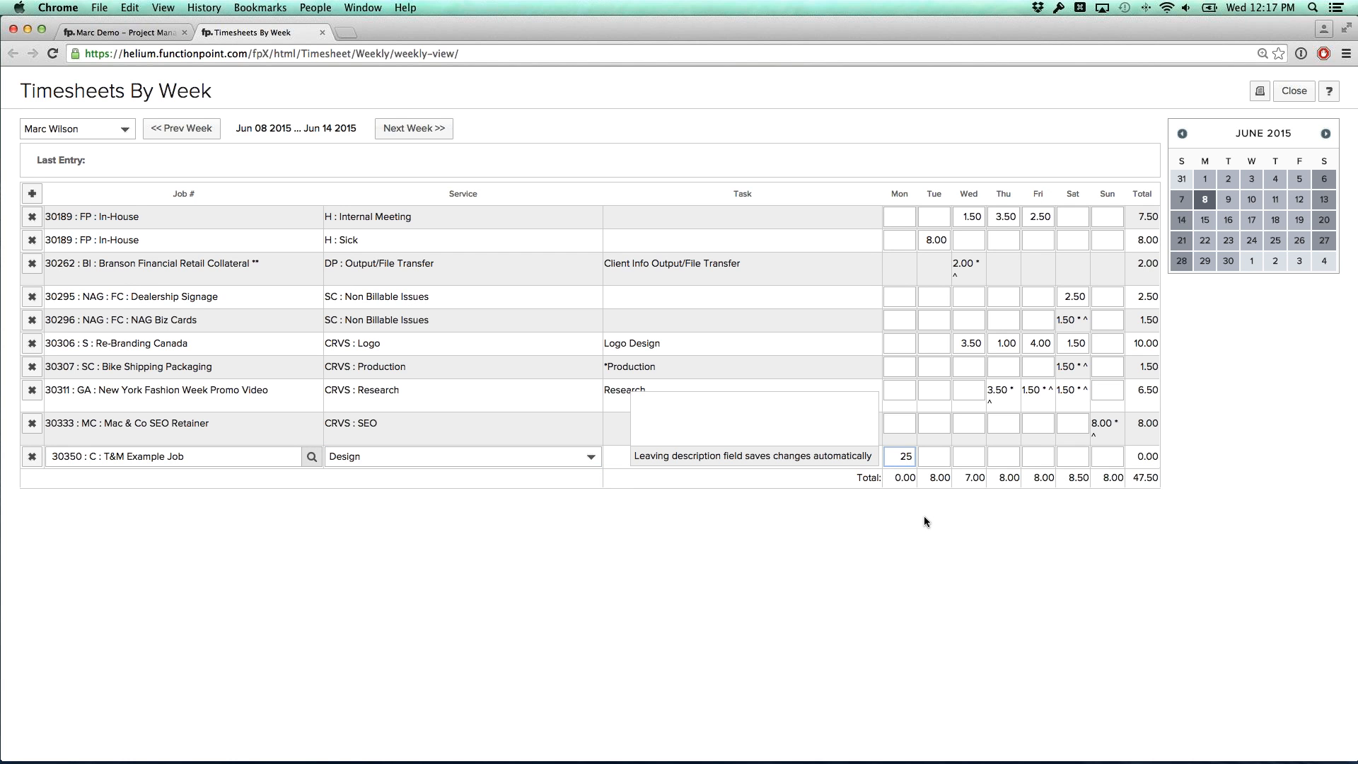
# Log 12 hours on Tuesday for the T&M Example Job's Design service
pyautogui.click(936, 457)
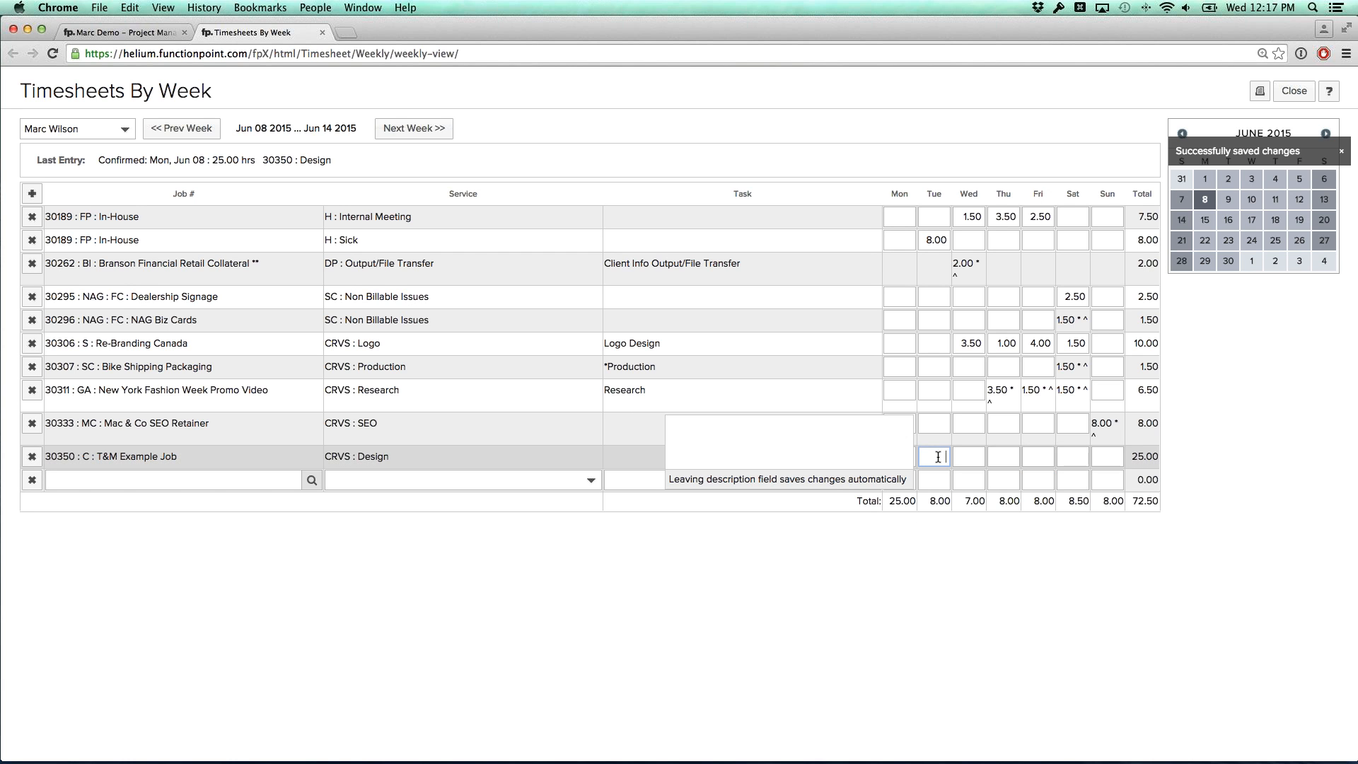
pyautogui.write('12')
pyautogui.click(931, 541)
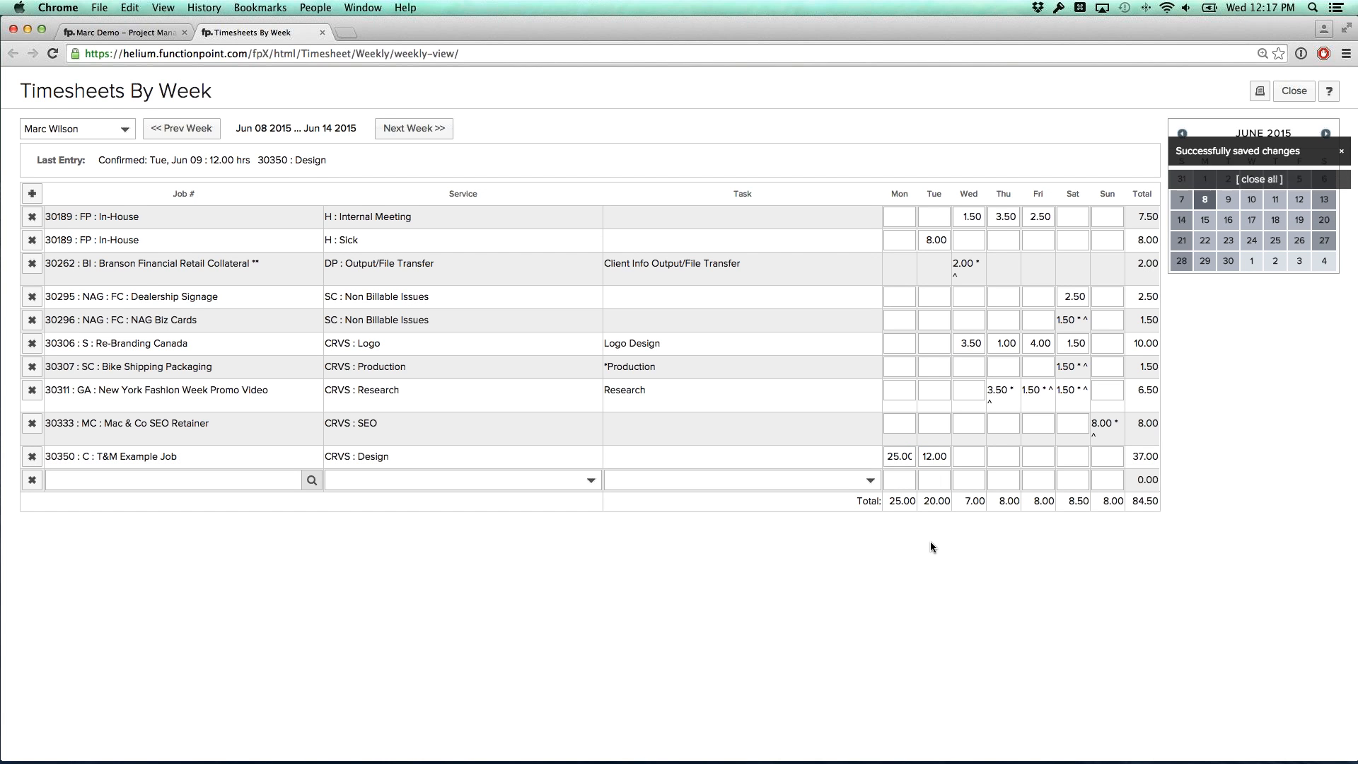
# Change the T&M Example Job's Design hours to 8 on Monday and 7 on Tuesday
pyautogui.click(892, 457)
pyautogui.write('8')
pyautogui.press('Tab')
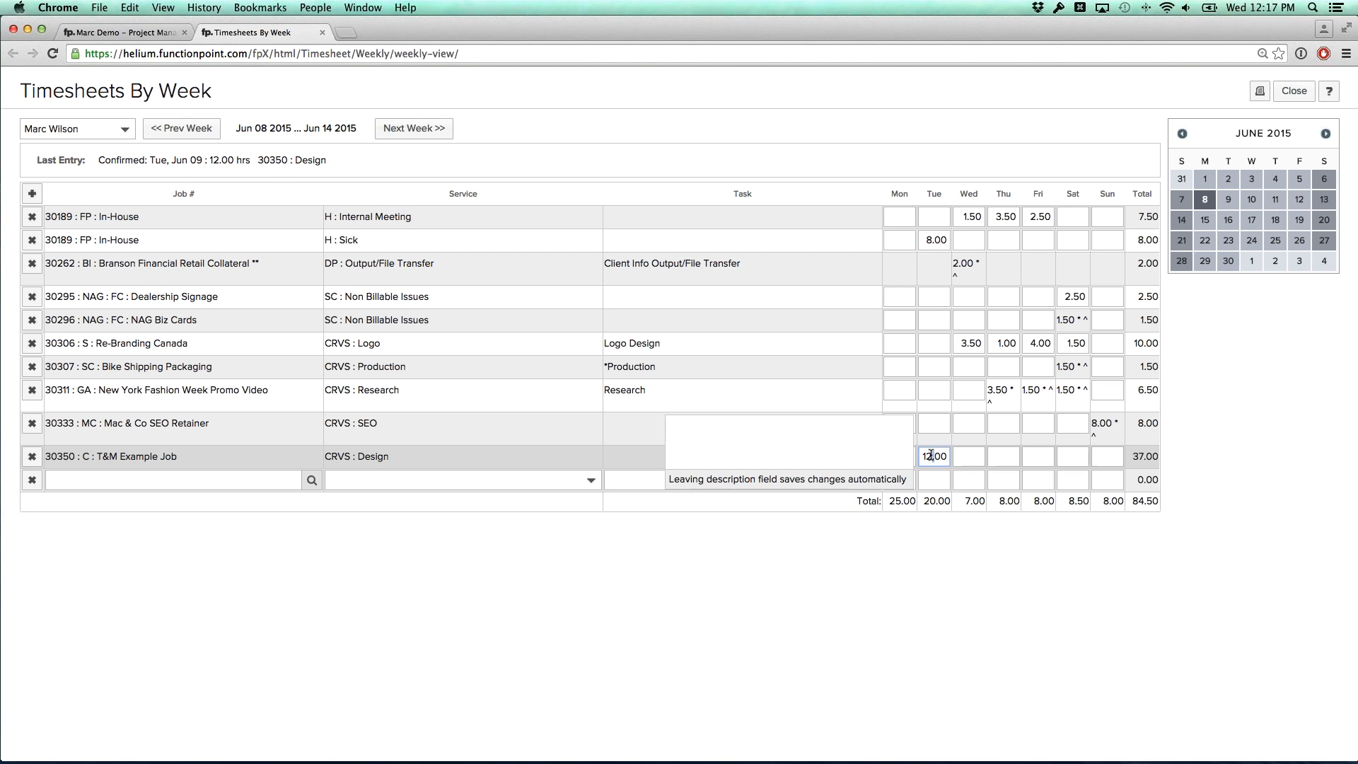
pyautogui.click(949, 573)
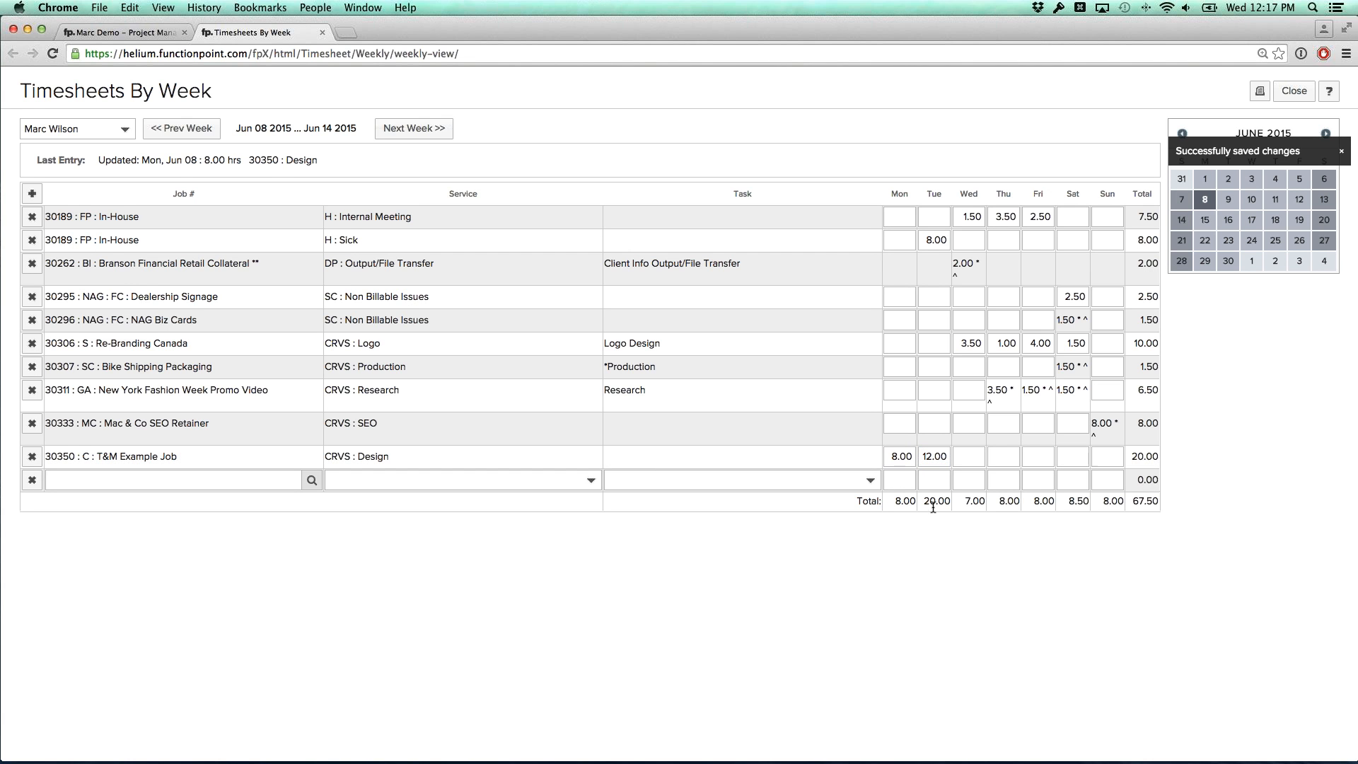
pyautogui.click(934, 458)
pyautogui.write('7')
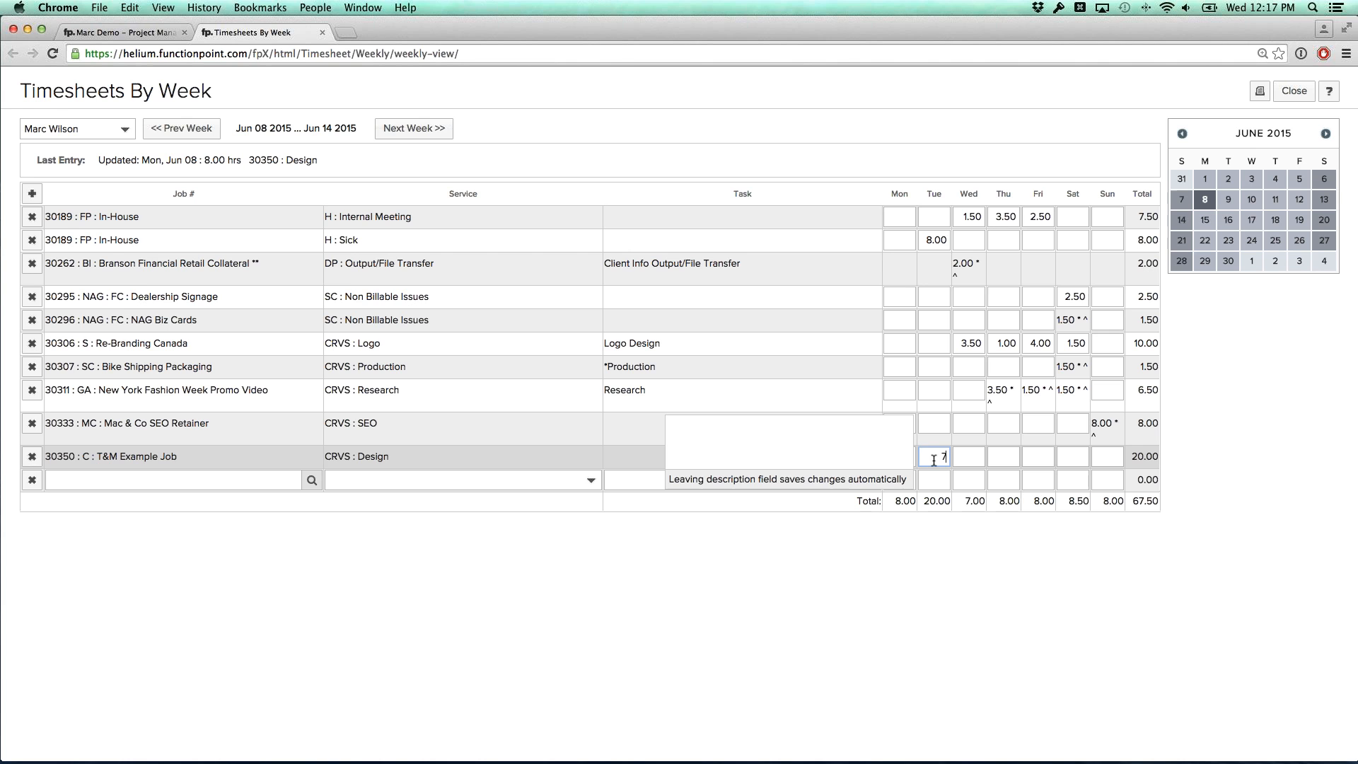
# Add a Copywriting/Editing row for the T&M Example Job with 5 hours on Wednesday and 3 on Thursday
pyautogui.click(130, 479)
pyautogui.write('3')
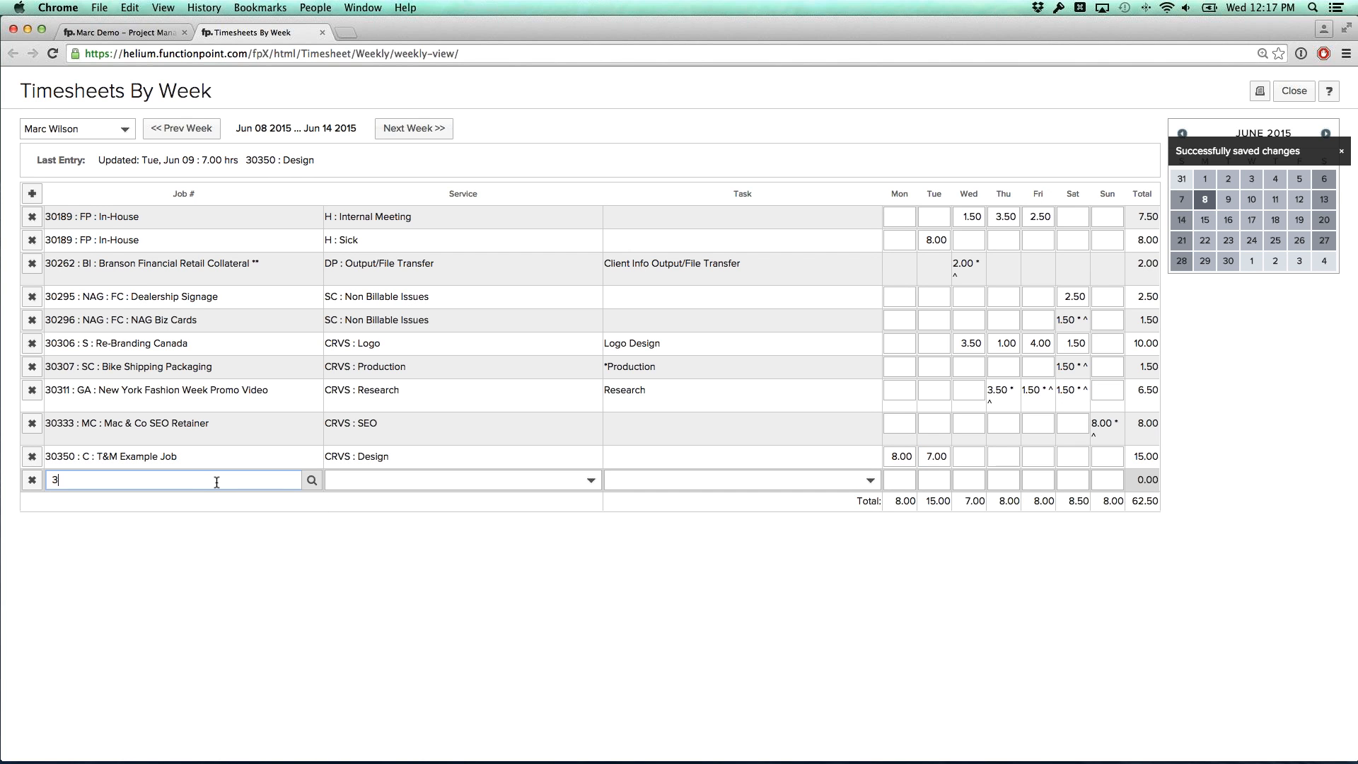
pyautogui.write('50 : C : T&M Example Job')
pyautogui.click(394, 481)
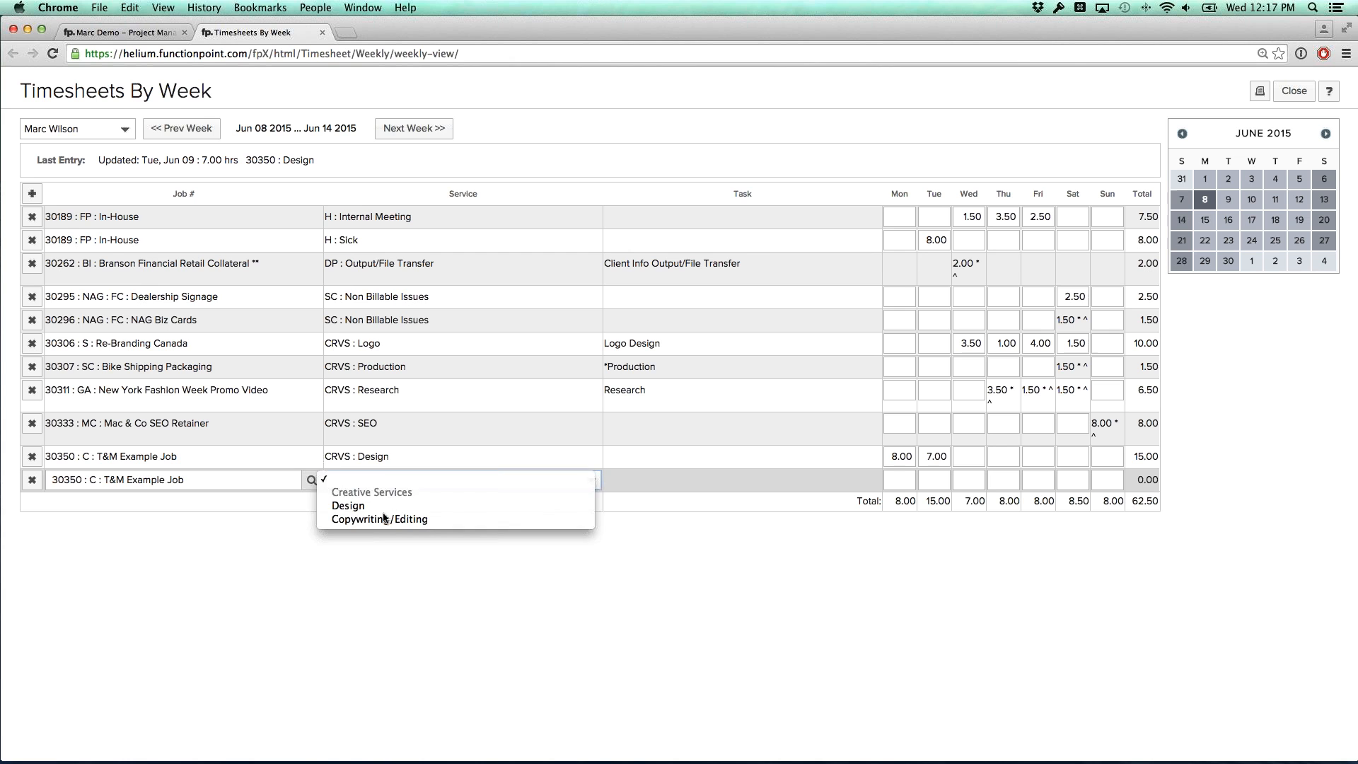
pyautogui.click(384, 518)
pyautogui.click(971, 481)
pyautogui.write('5')
pyautogui.click(1005, 481)
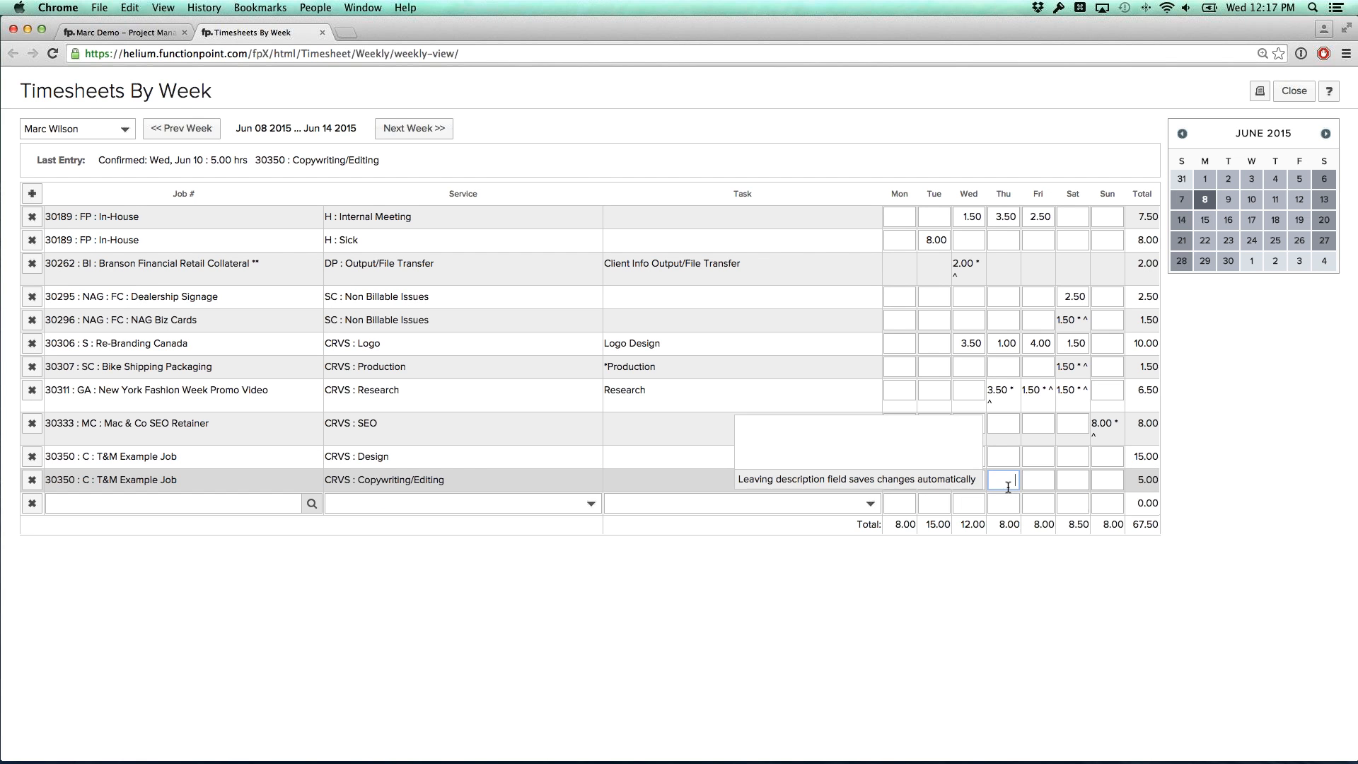
pyautogui.write('3')
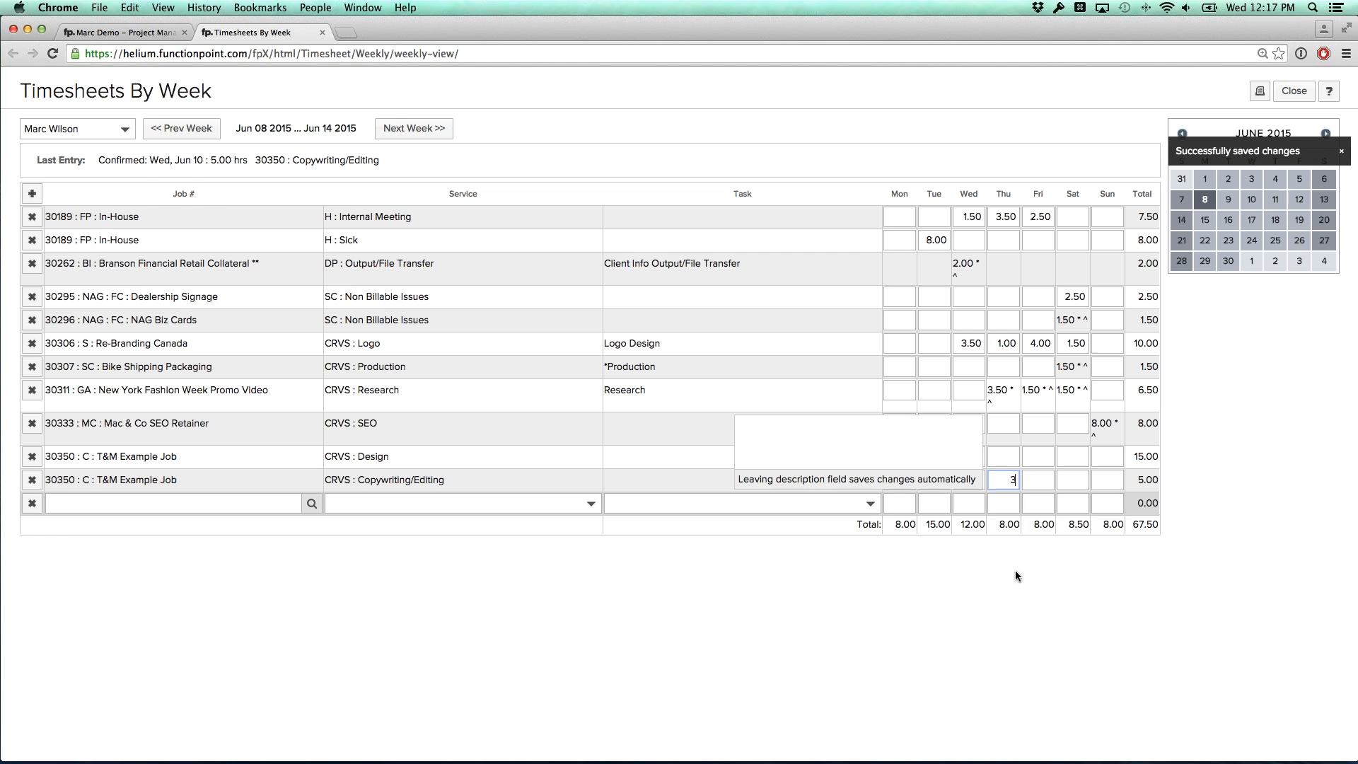
pyautogui.click(1016, 570)
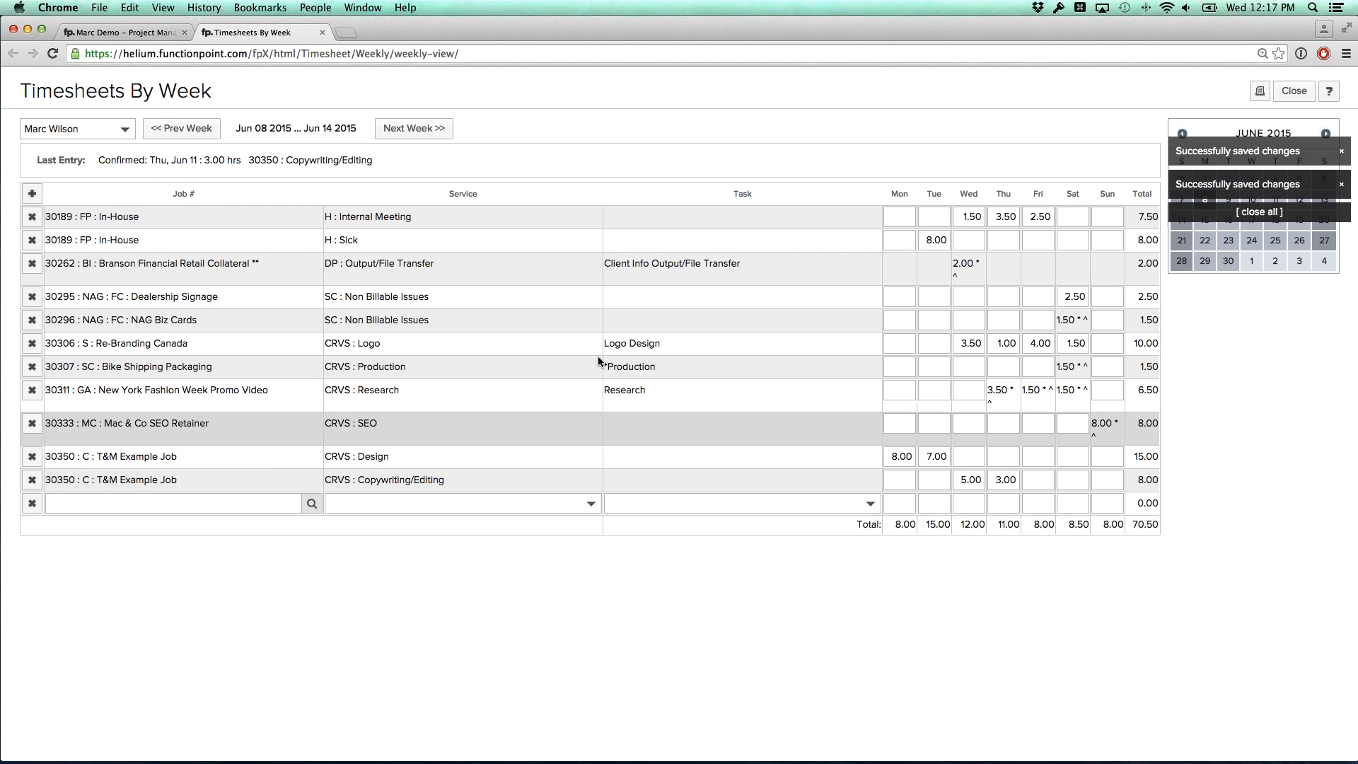
# Close the weekly timesheet and review the T&M Example Job's financials with the Creative Services group collapsed
pyautogui.click(322, 32)
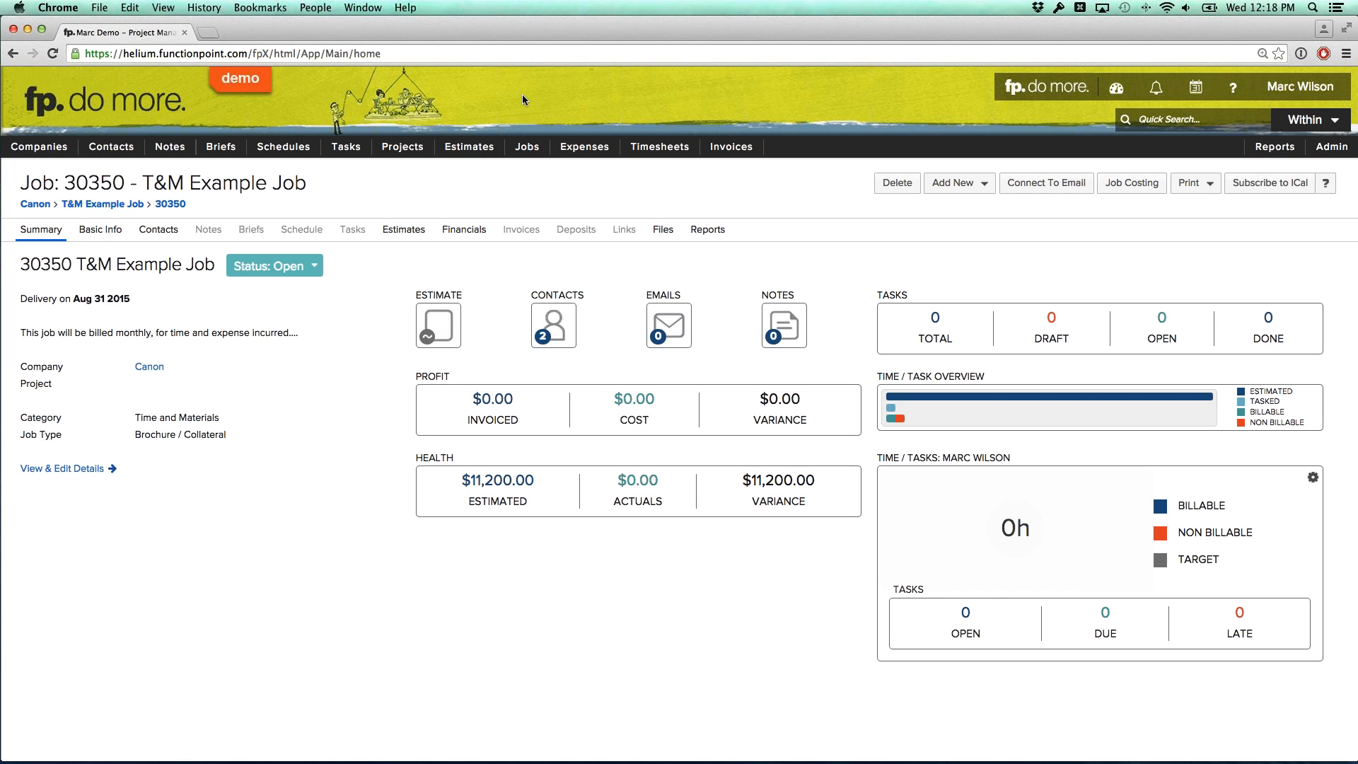
pyautogui.moveTo(499, 150)
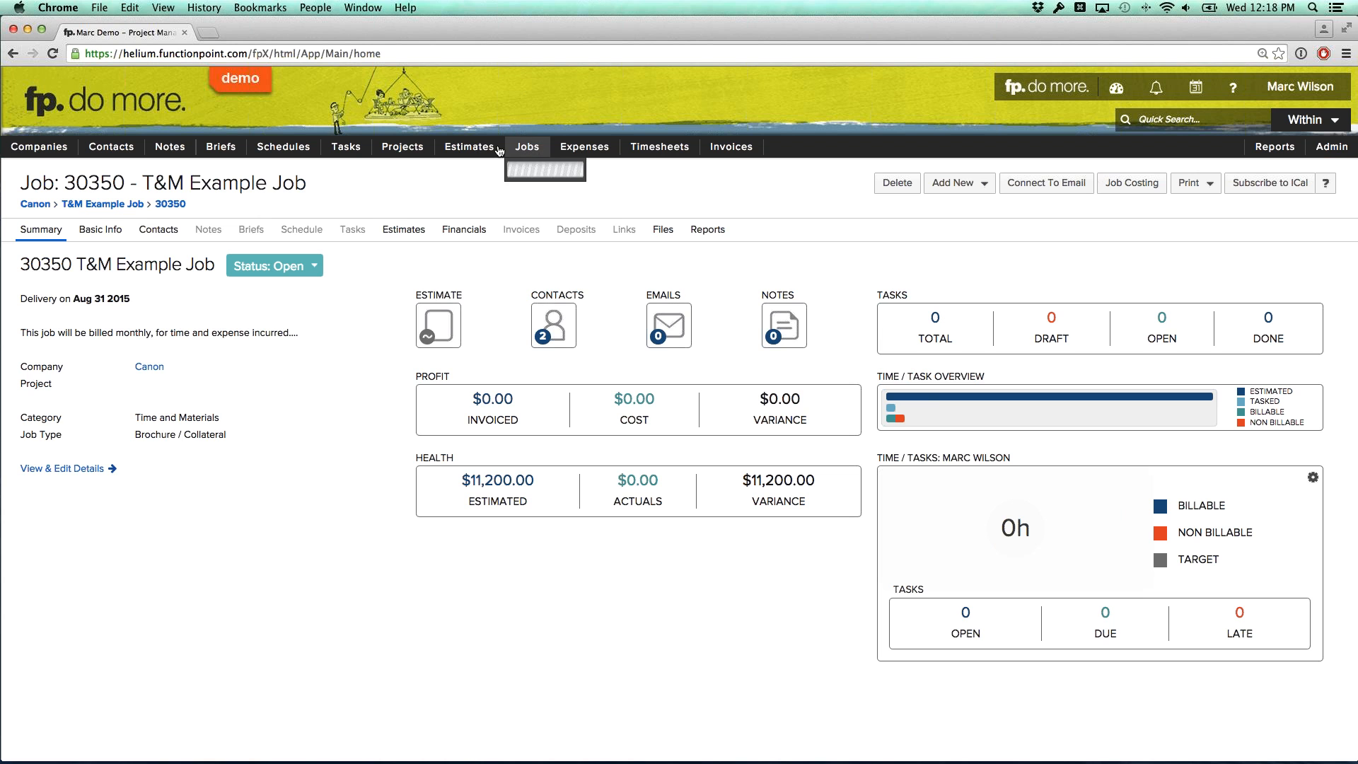
pyautogui.click(458, 230)
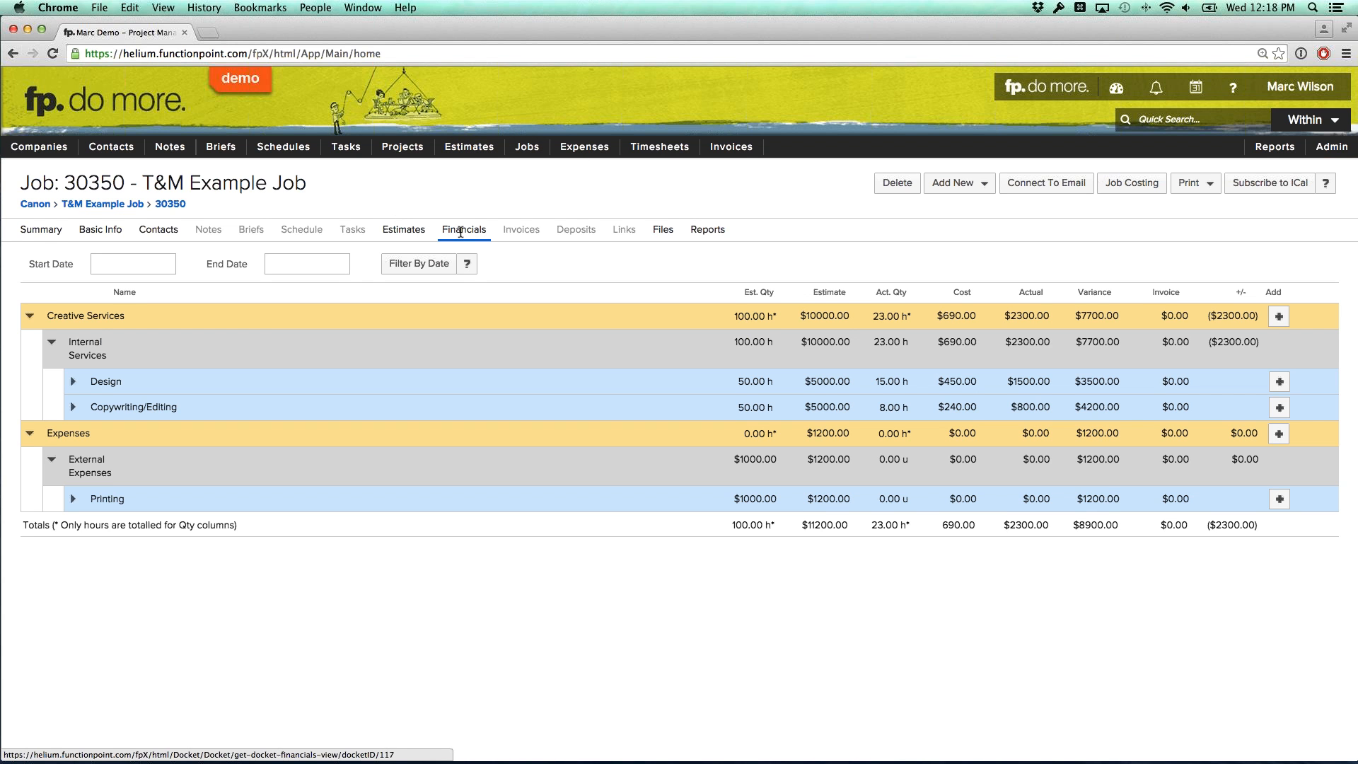
pyautogui.click(30, 316)
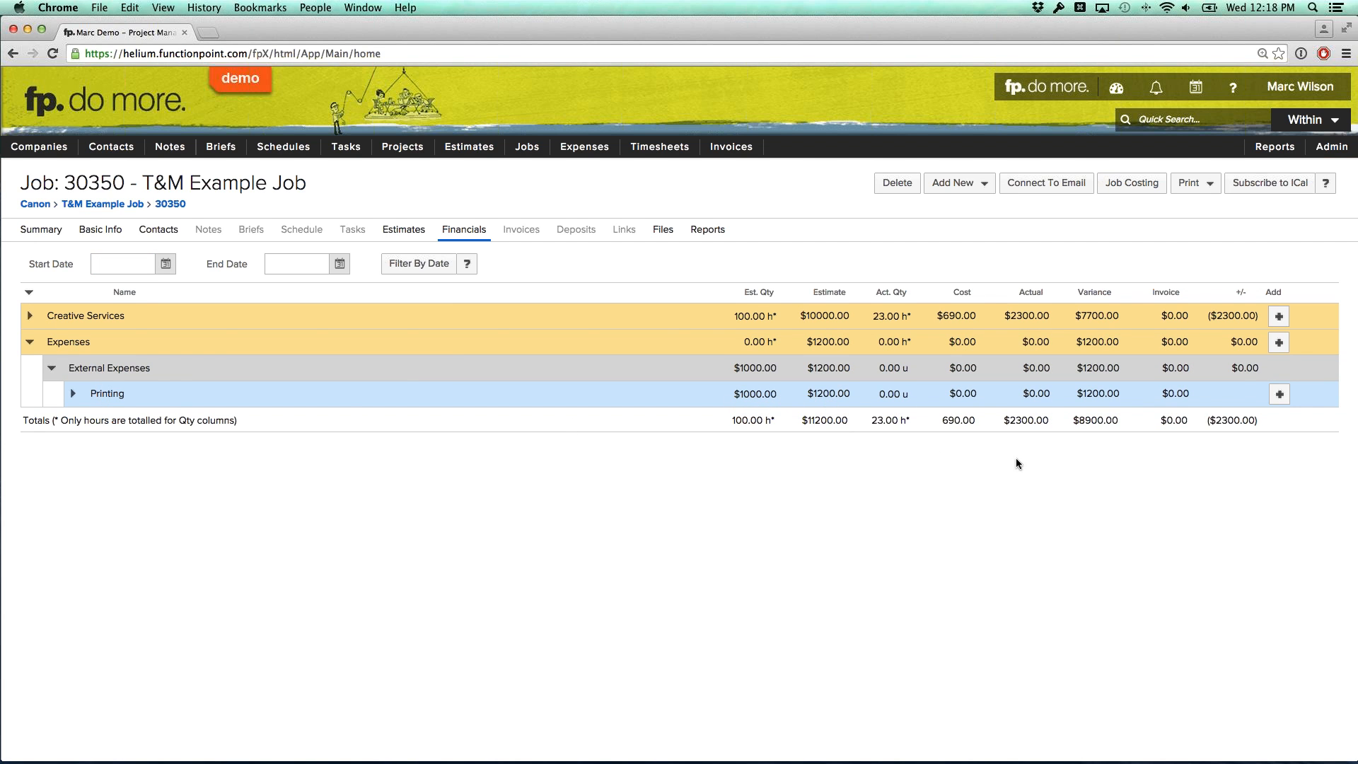
# Add a Printing expense to the T&M Example Job with supplier Starboarding Custom Printing and reference number dfd66
pyautogui.click(1278, 394)
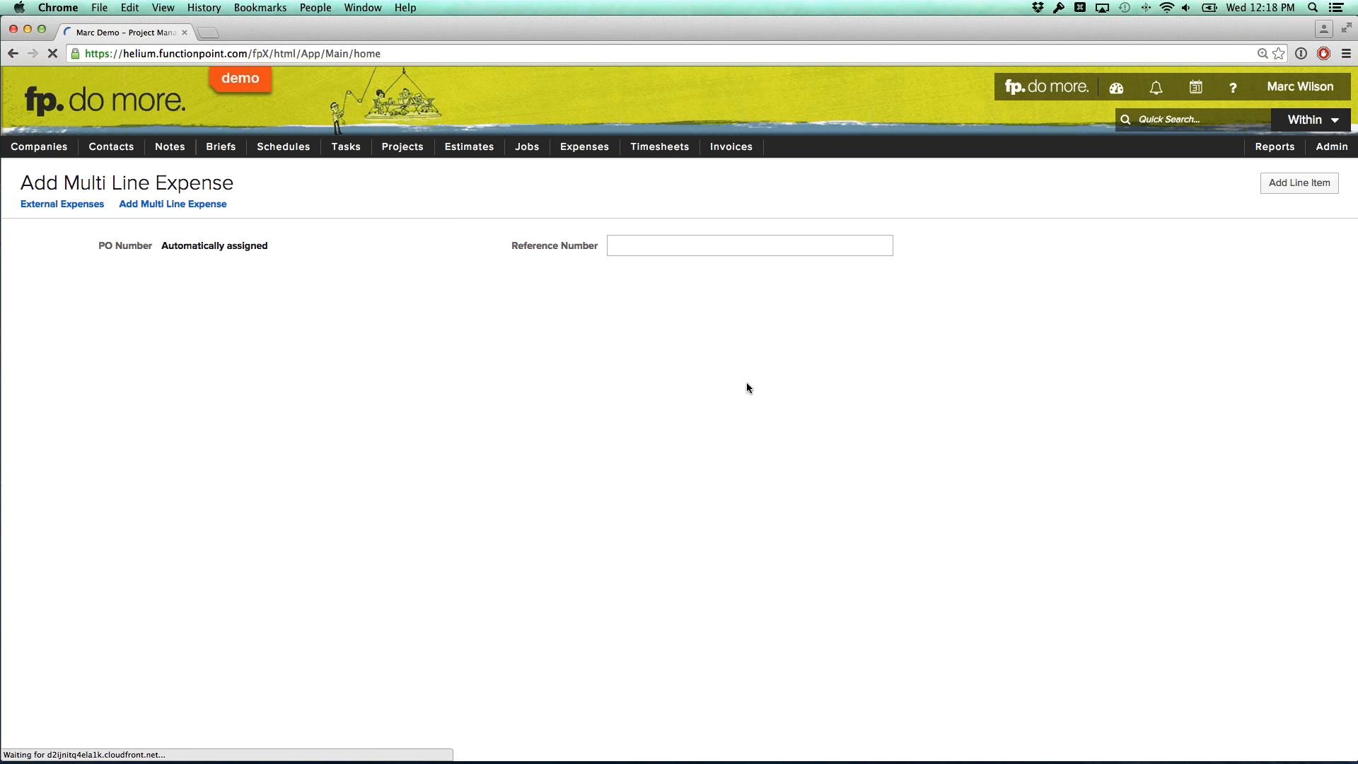
pyautogui.click(315, 267)
pyautogui.write('star')
pyautogui.press('Tab')
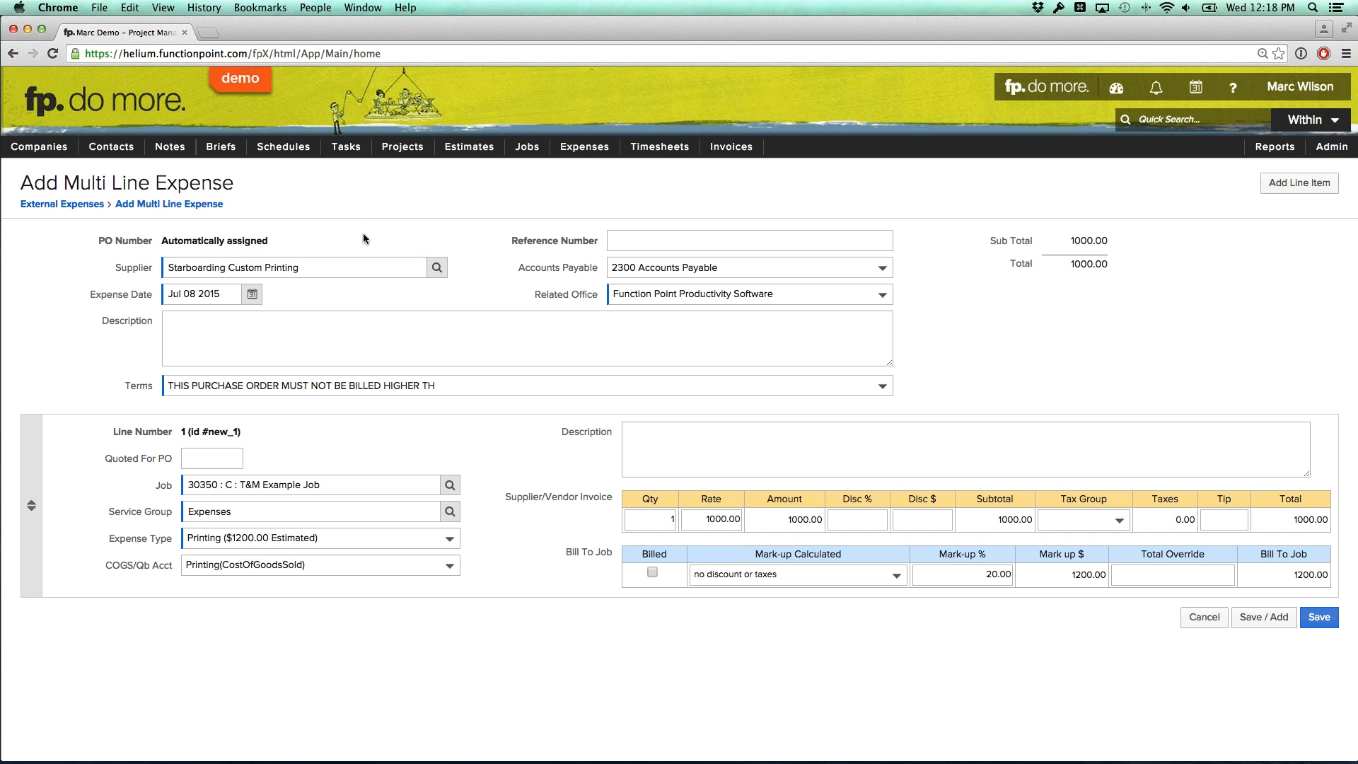
pyautogui.click(637, 244)
pyautogui.write('dfd66')
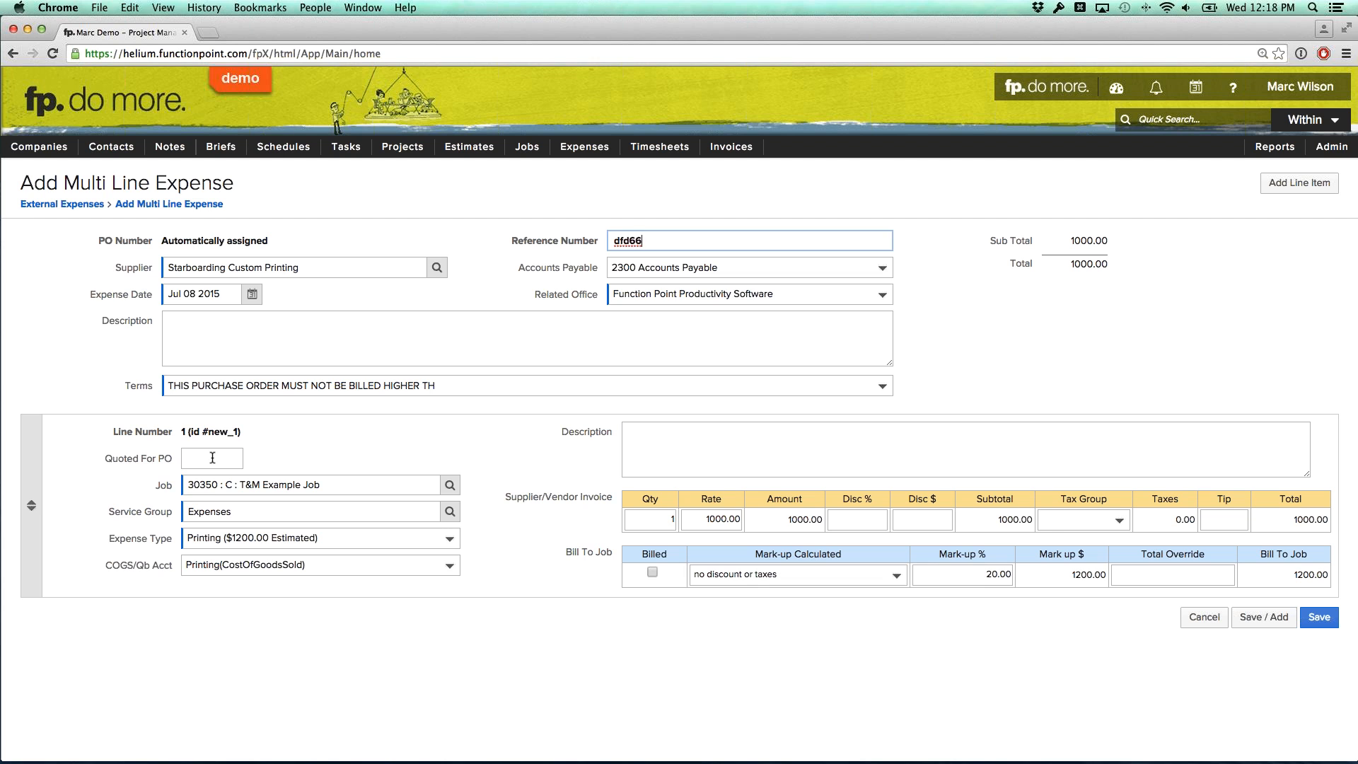
# Set the expense line's Quoted For PO to 500 and its description to "500 copies"
pyautogui.click(212, 458)
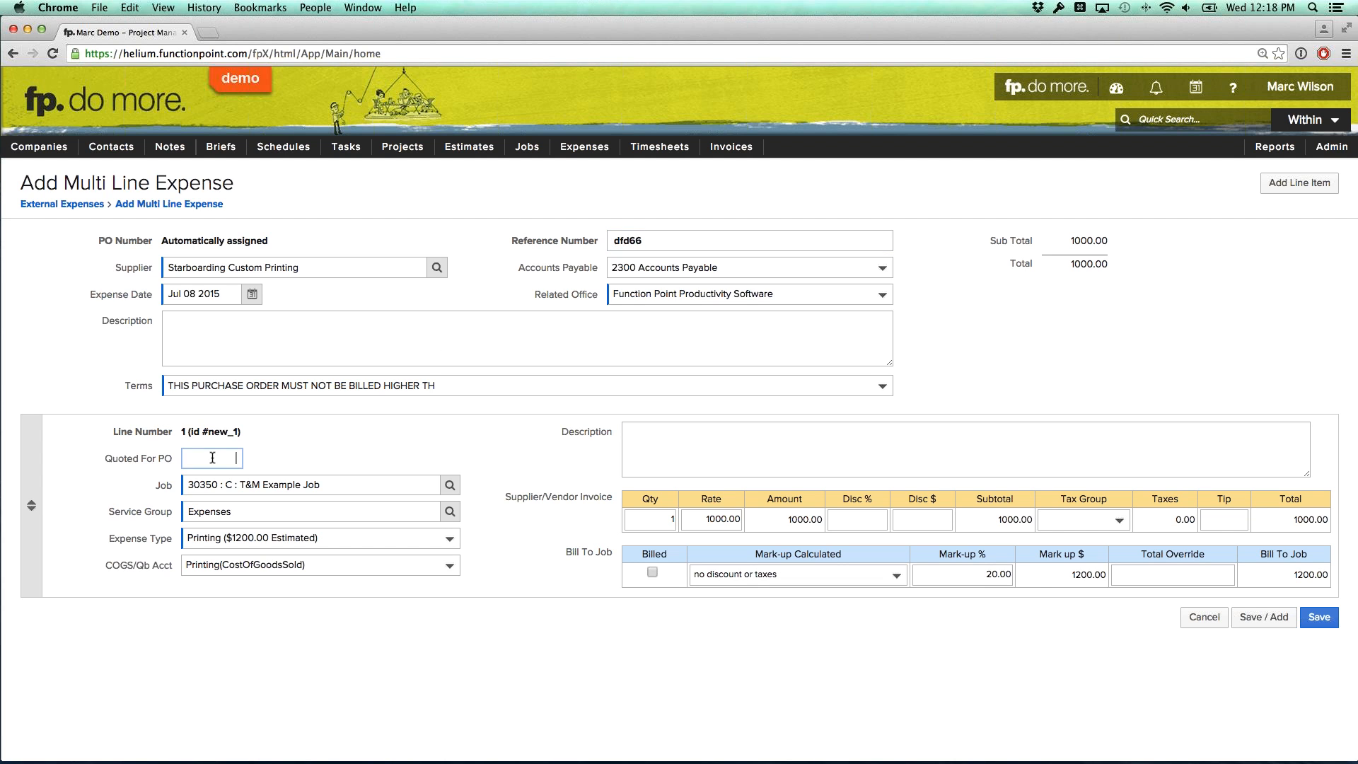
pyautogui.write('500')
pyautogui.click(641, 448)
pyautogui.write('500 copi')
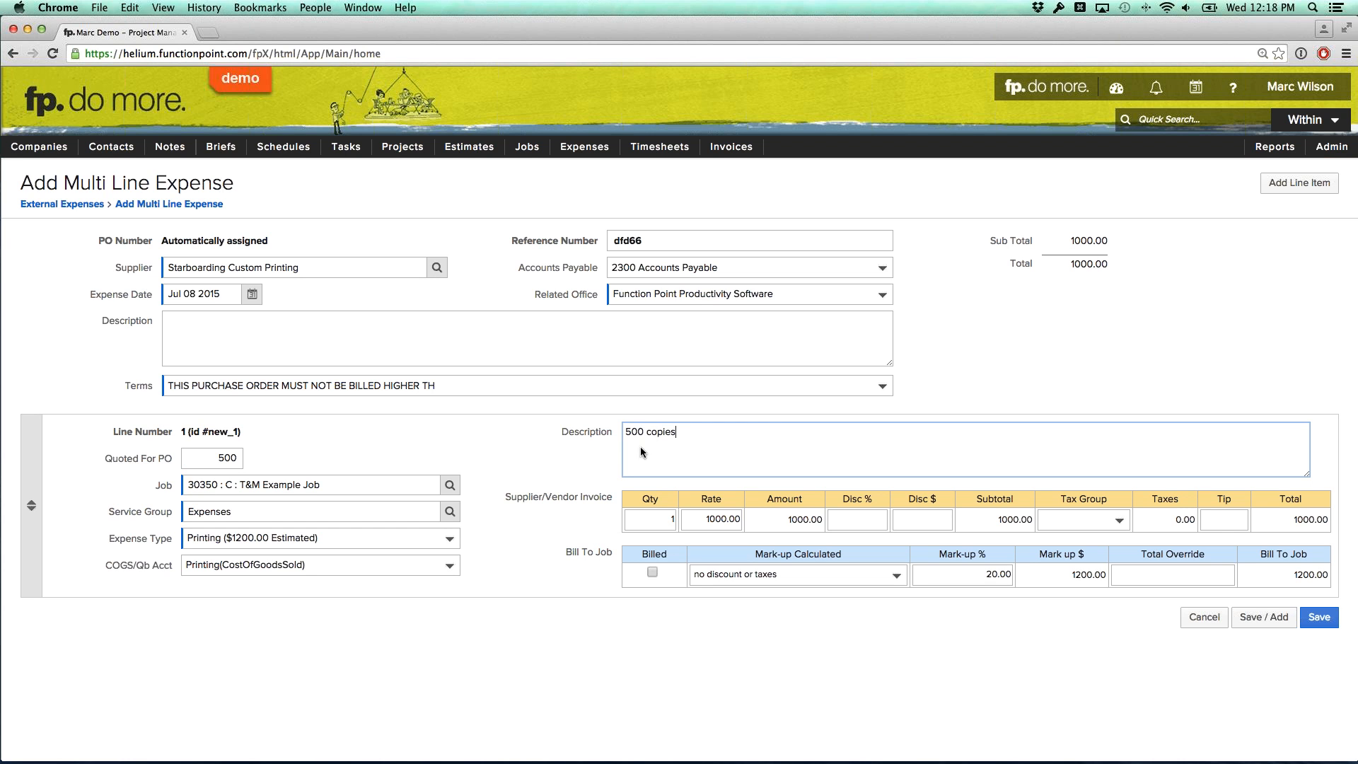
# Set the expense line's quantity to 500 and rate to 1.00, and save the expense
pyautogui.click(665, 516)
pyautogui.write('500')
pyautogui.click(709, 519)
pyautogui.write('1')
pyautogui.click(730, 629)
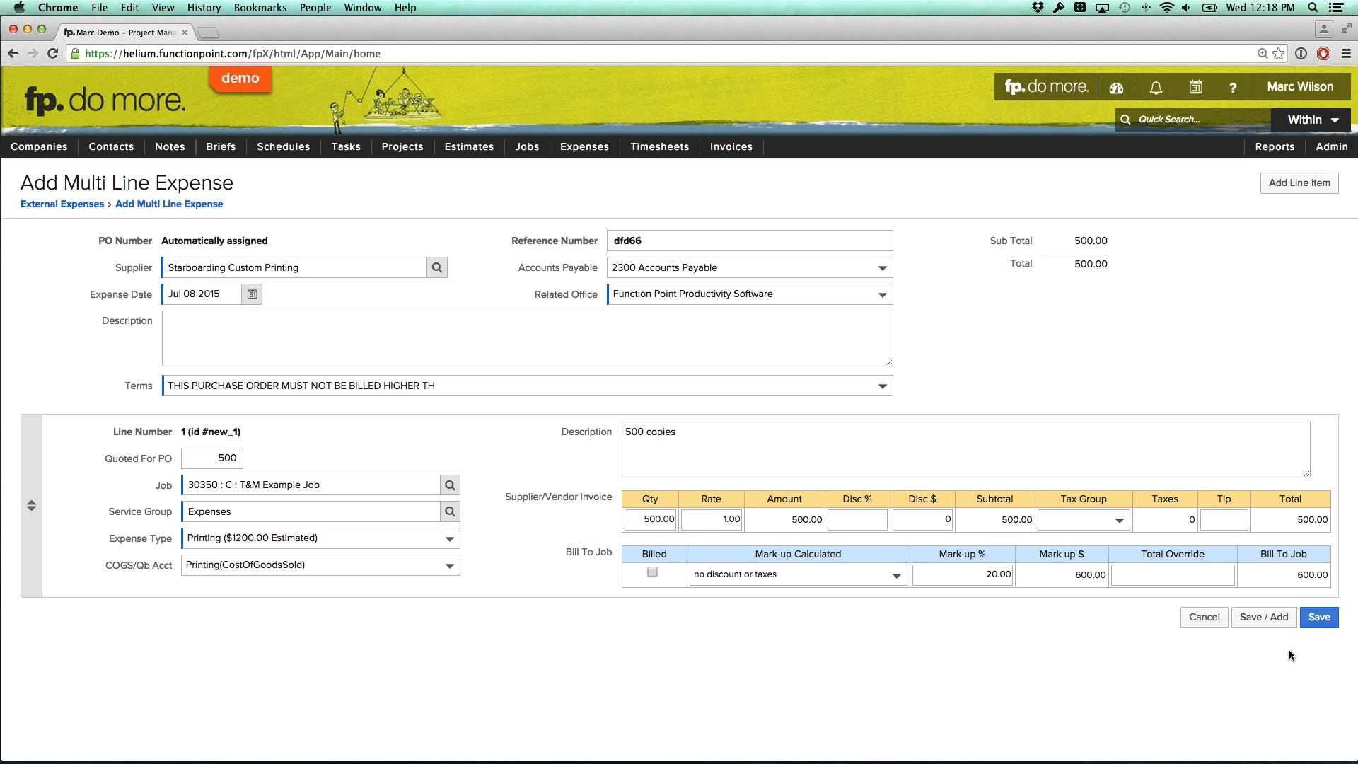
pyautogui.click(1319, 617)
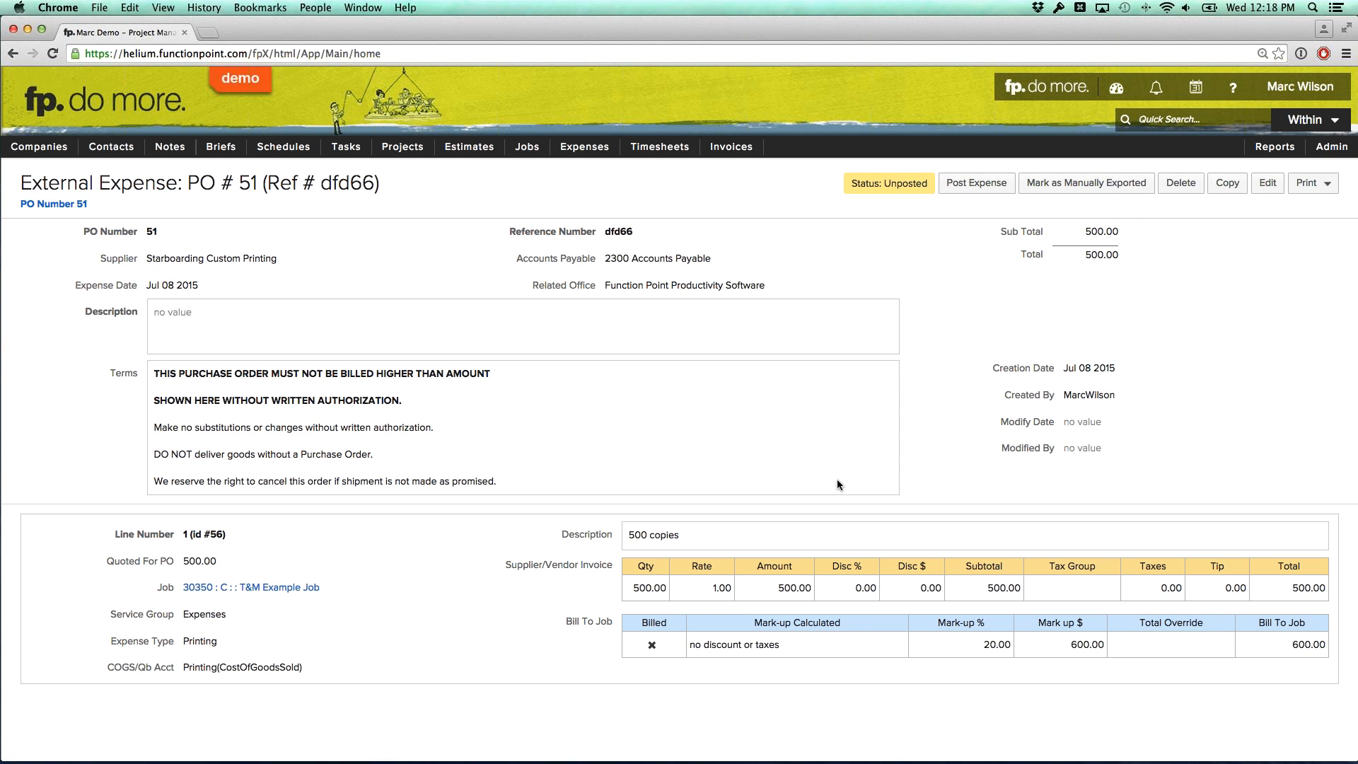
# Open the T&M Example Job's summary and examine its Health and Profit figures
pyautogui.click(527, 146)
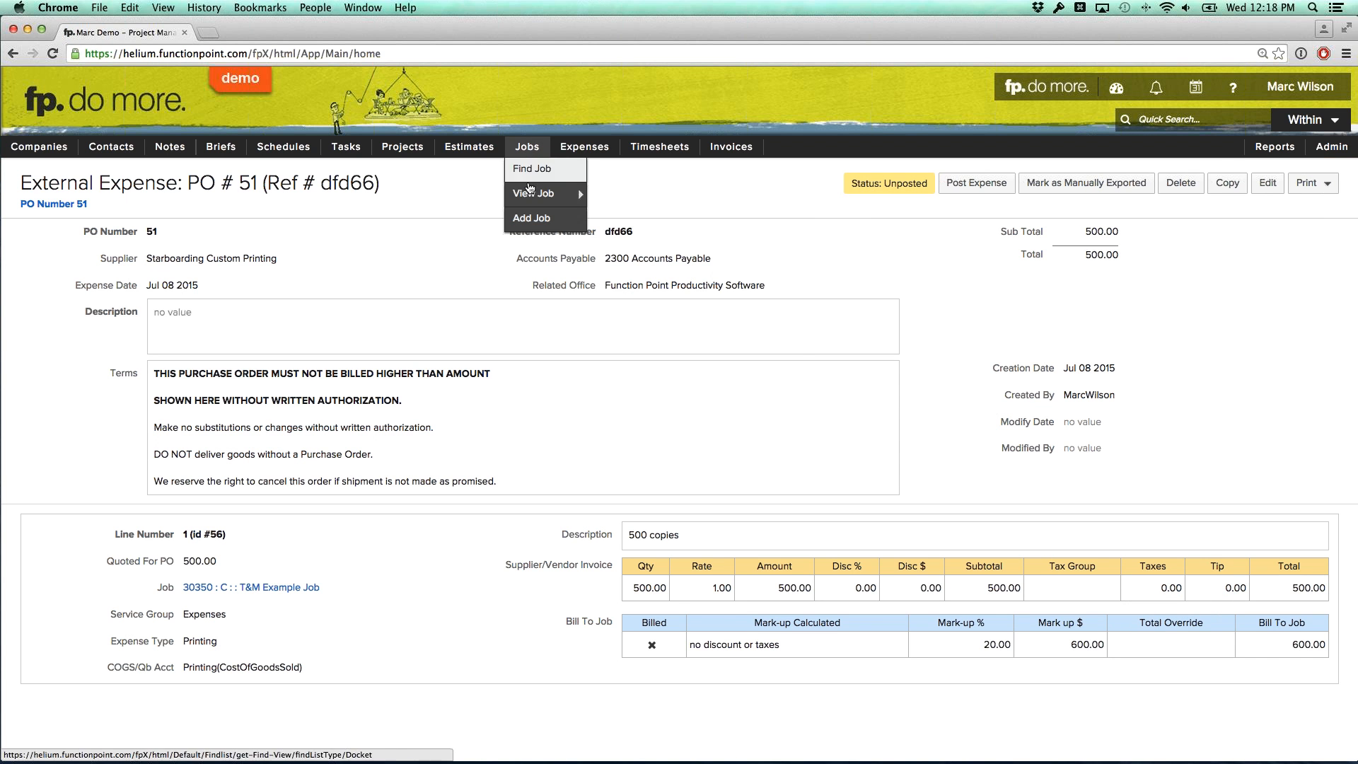
pyautogui.moveTo(559, 193)
pyautogui.click(624, 195)
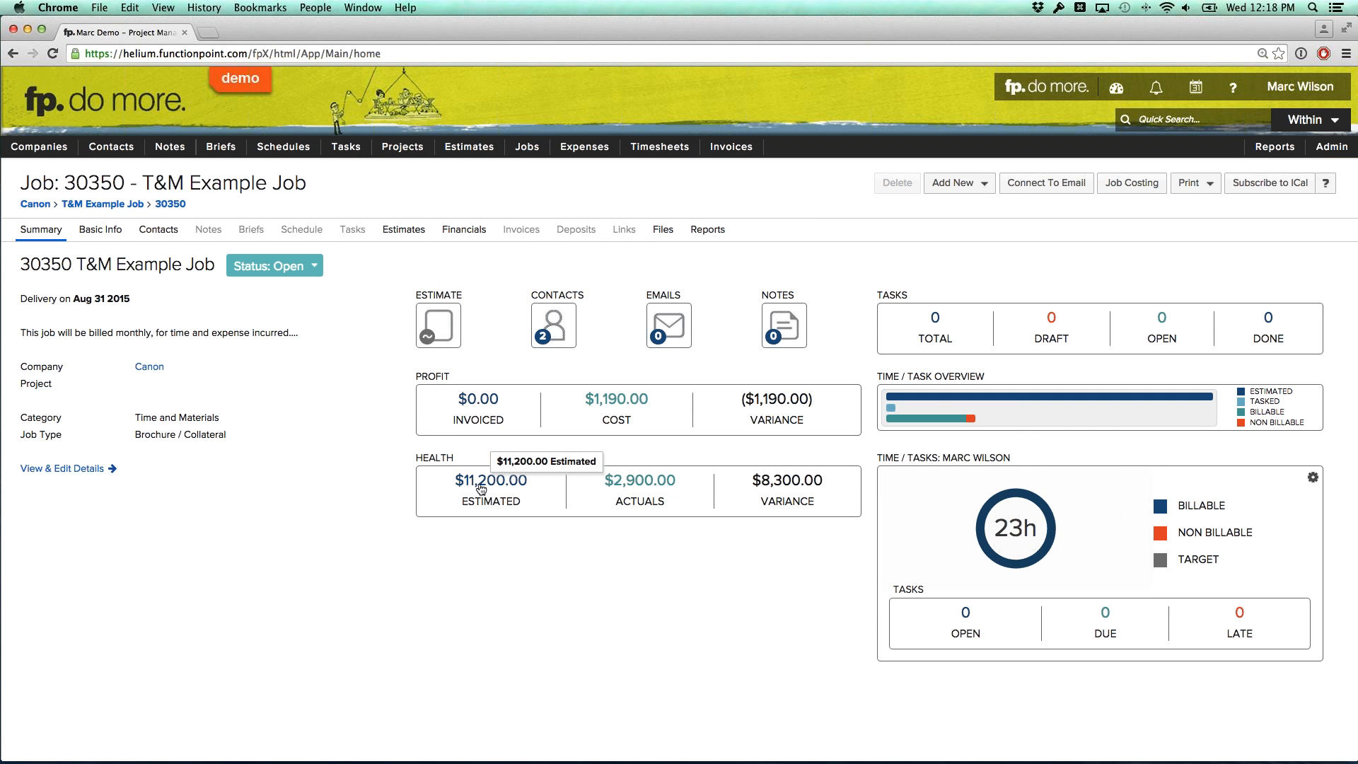
pyautogui.moveTo(658, 490)
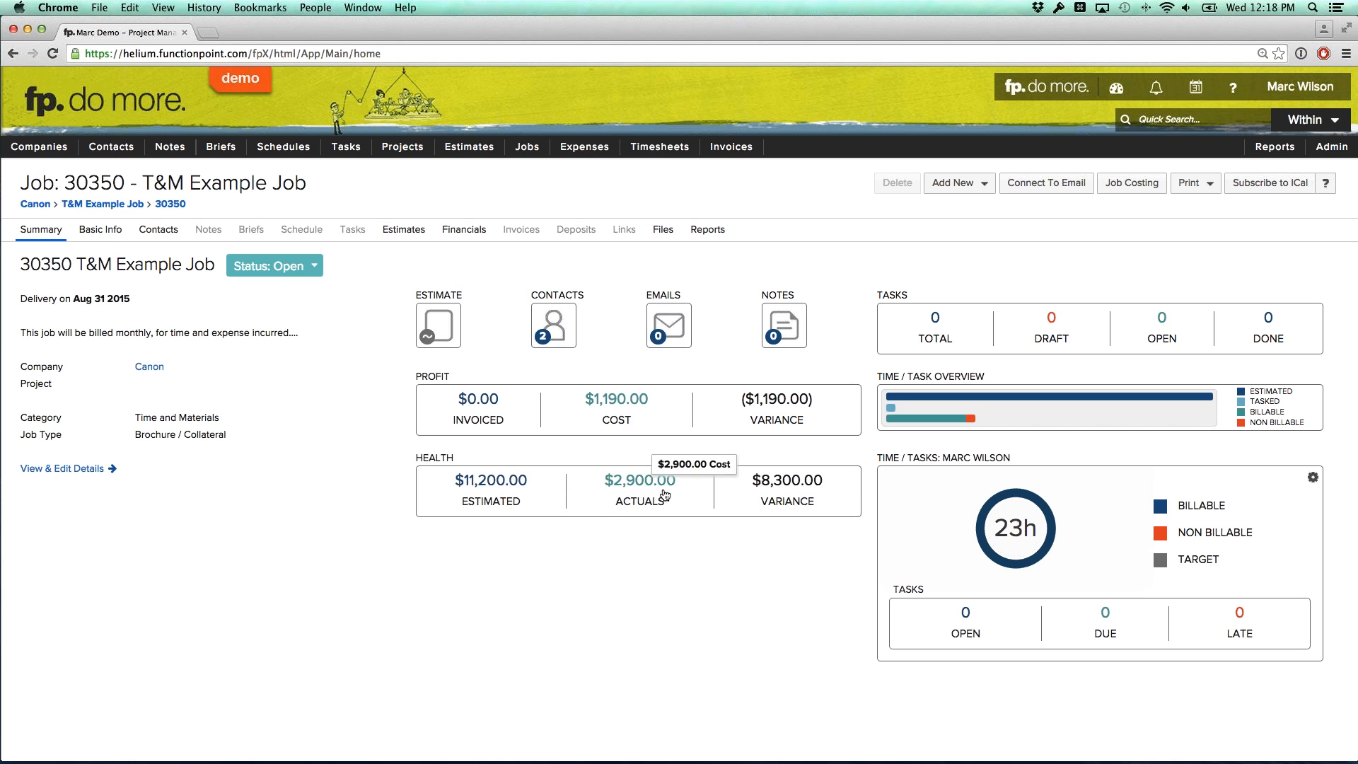
pyautogui.moveTo(793, 488)
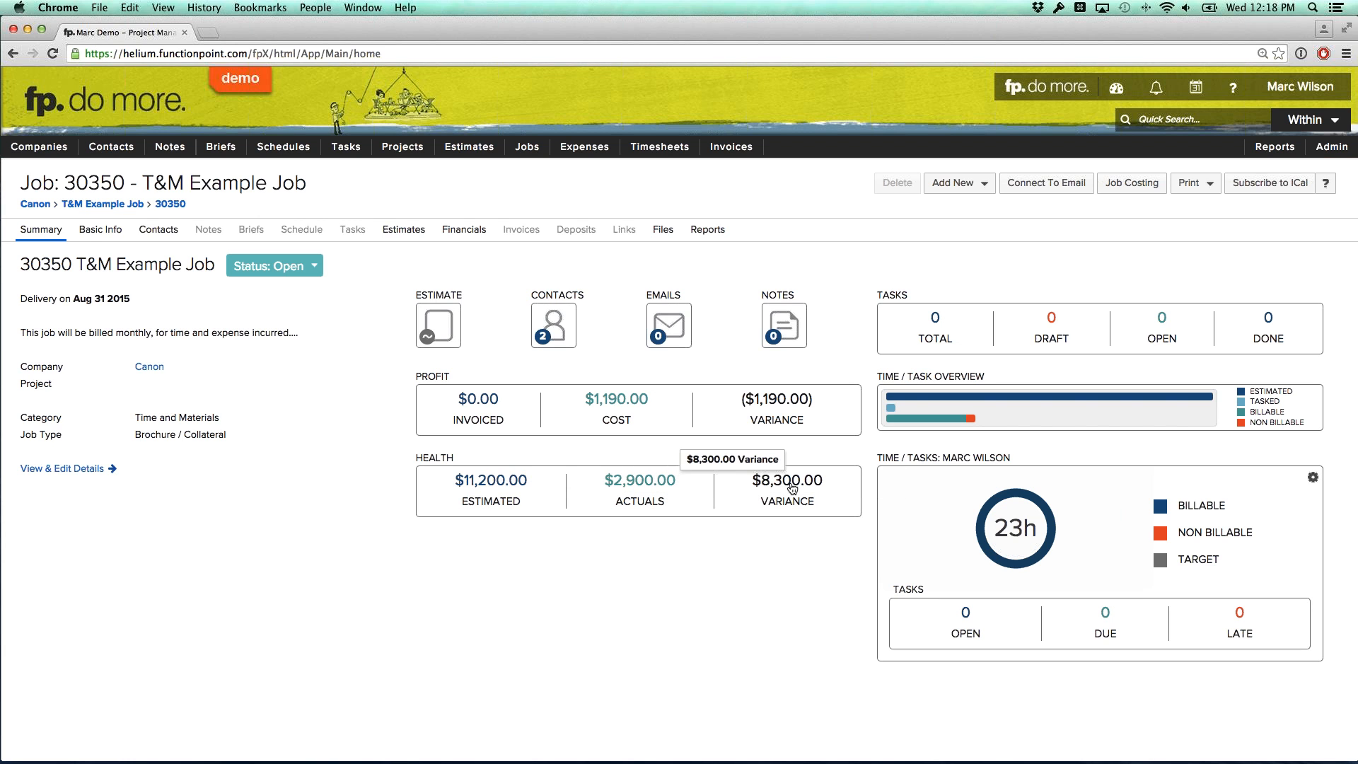
pyautogui.moveTo(491, 408)
pyautogui.moveTo(608, 416)
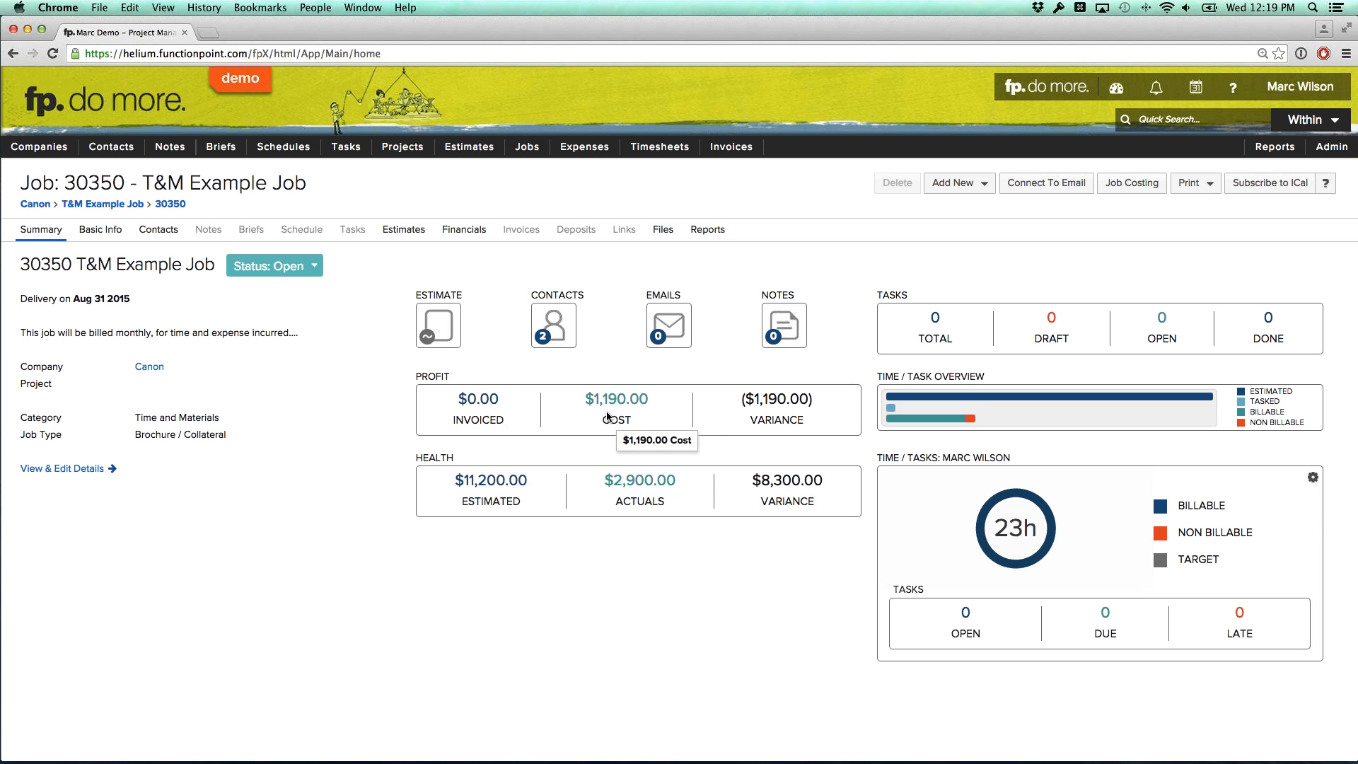
pyautogui.moveTo(771, 416)
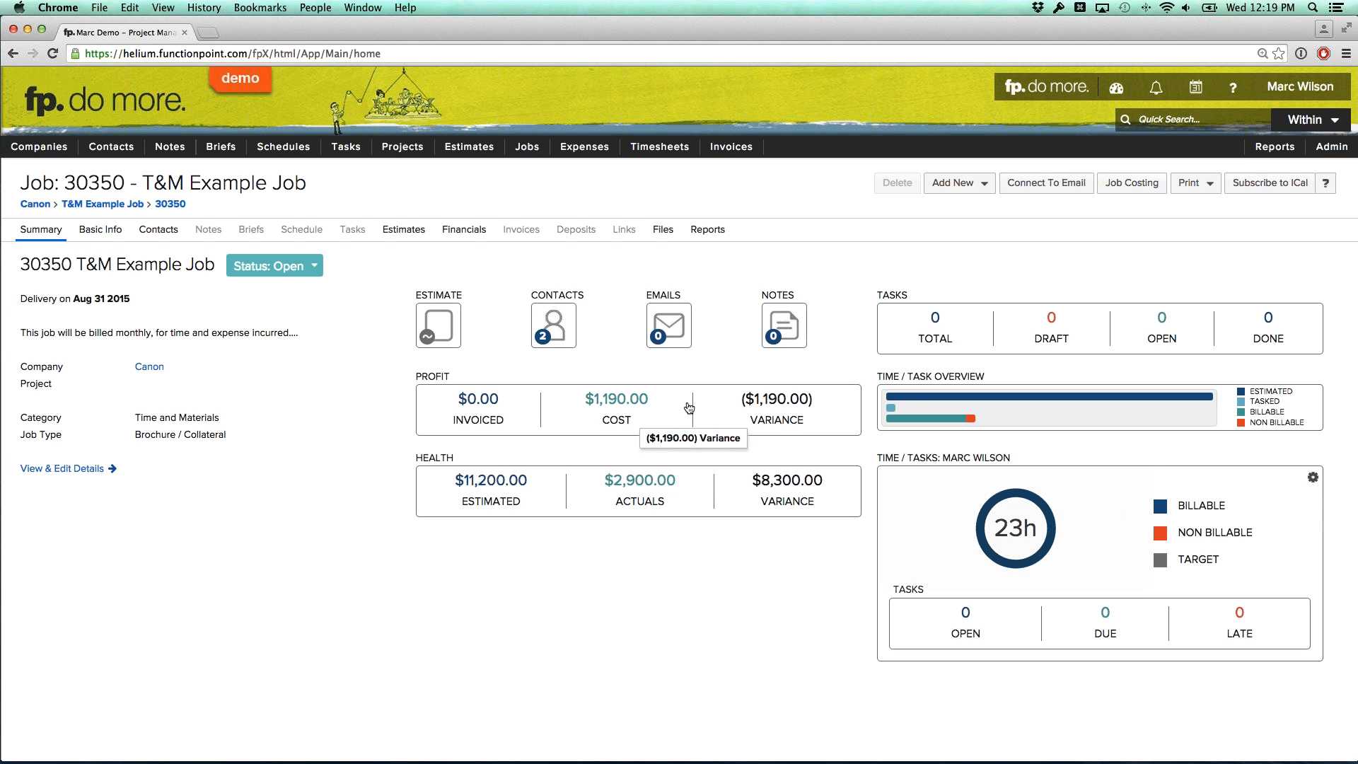
# Open the job's financials and examine the estimated, actual and invoiced figures for Creative Services
pyautogui.click(464, 229)
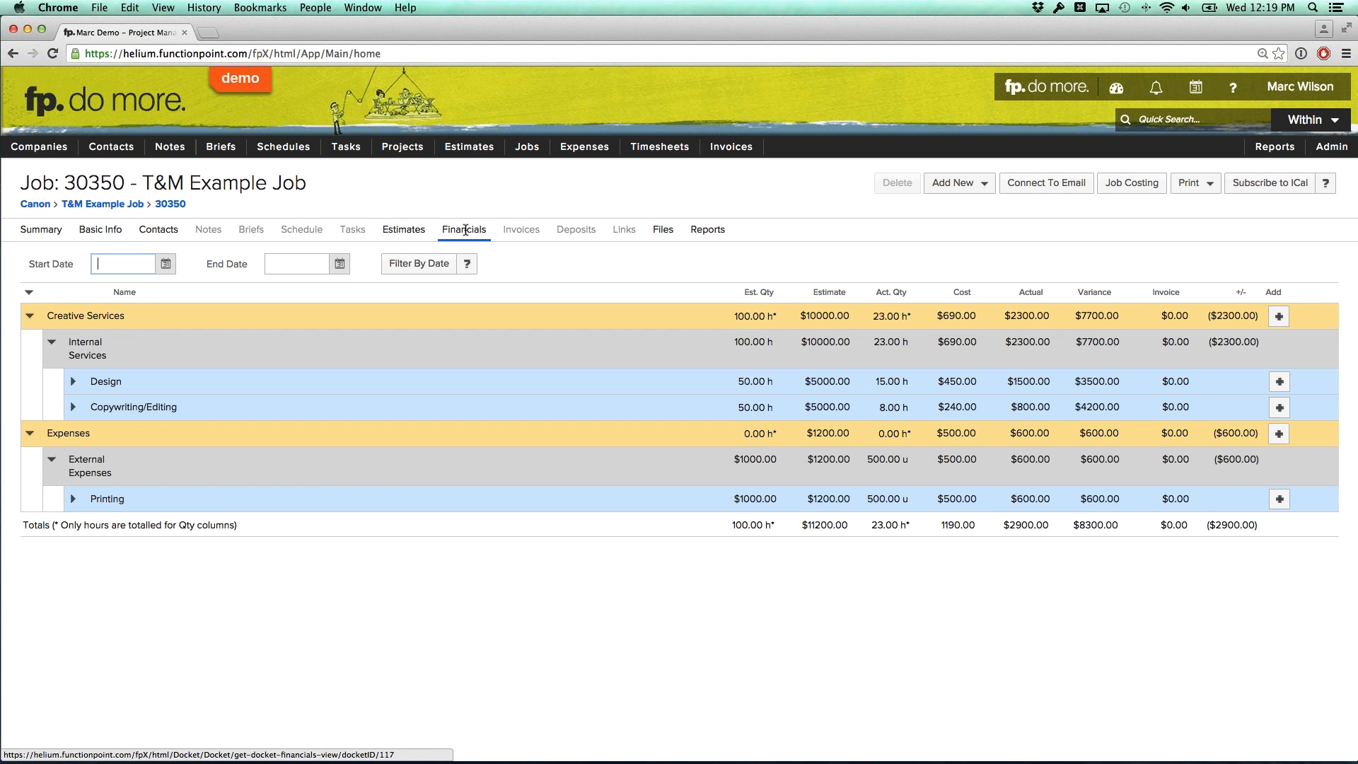
pyautogui.moveTo(732, 317); pyautogui.dragTo(754, 320)
pyautogui.click(764, 324)
pyautogui.moveTo(875, 316); pyautogui.dragTo(902, 318)
pyautogui.click(877, 324)
pyautogui.moveTo(802, 317); pyautogui.dragTo(852, 319)
pyautogui.click(858, 326)
pyautogui.moveTo(1005, 317); pyautogui.dragTo(1045, 323)
pyautogui.click(1061, 325)
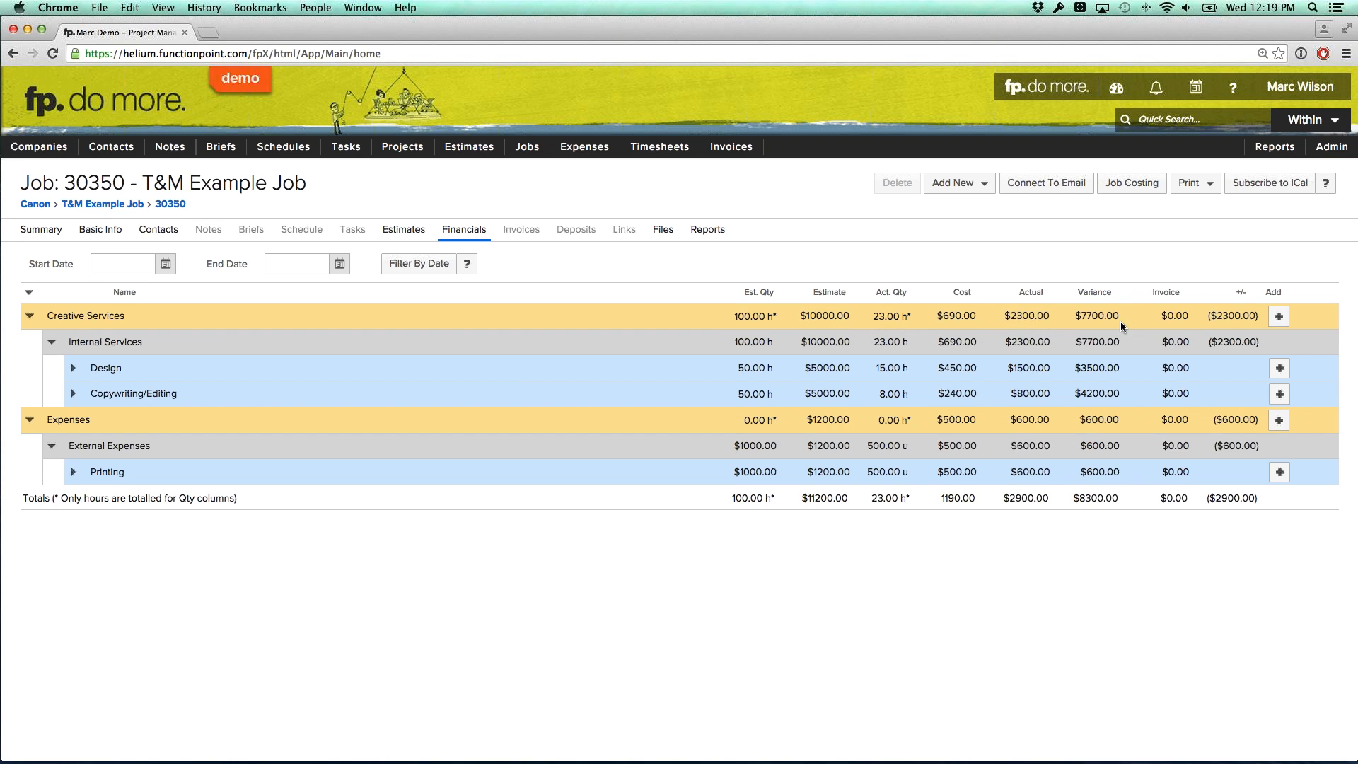
pyautogui.moveTo(1157, 318); pyautogui.dragTo(1193, 321)
pyautogui.click(1191, 322)
# Examine the External Expenses quantities, cost, actual and invoice figures, and the job's total uninvoiced difference
pyautogui.moveTo(732, 447); pyautogui.dragTo(778, 447)
pyautogui.click(766, 447)
pyautogui.moveTo(868, 447); pyautogui.dragTo(967, 451)
pyautogui.click(968, 452)
pyautogui.moveTo(1011, 449); pyautogui.dragTo(1055, 453)
pyautogui.click(1055, 453)
pyautogui.moveTo(1162, 454); pyautogui.dragTo(1259, 452)
pyautogui.click(1188, 451)
pyautogui.click(1256, 453)
pyautogui.moveTo(1210, 499); pyautogui.dragTo(1263, 499)
pyautogui.click(1245, 503)
# Start a new invoice from the T&M Example Job
pyautogui.click(975, 194)
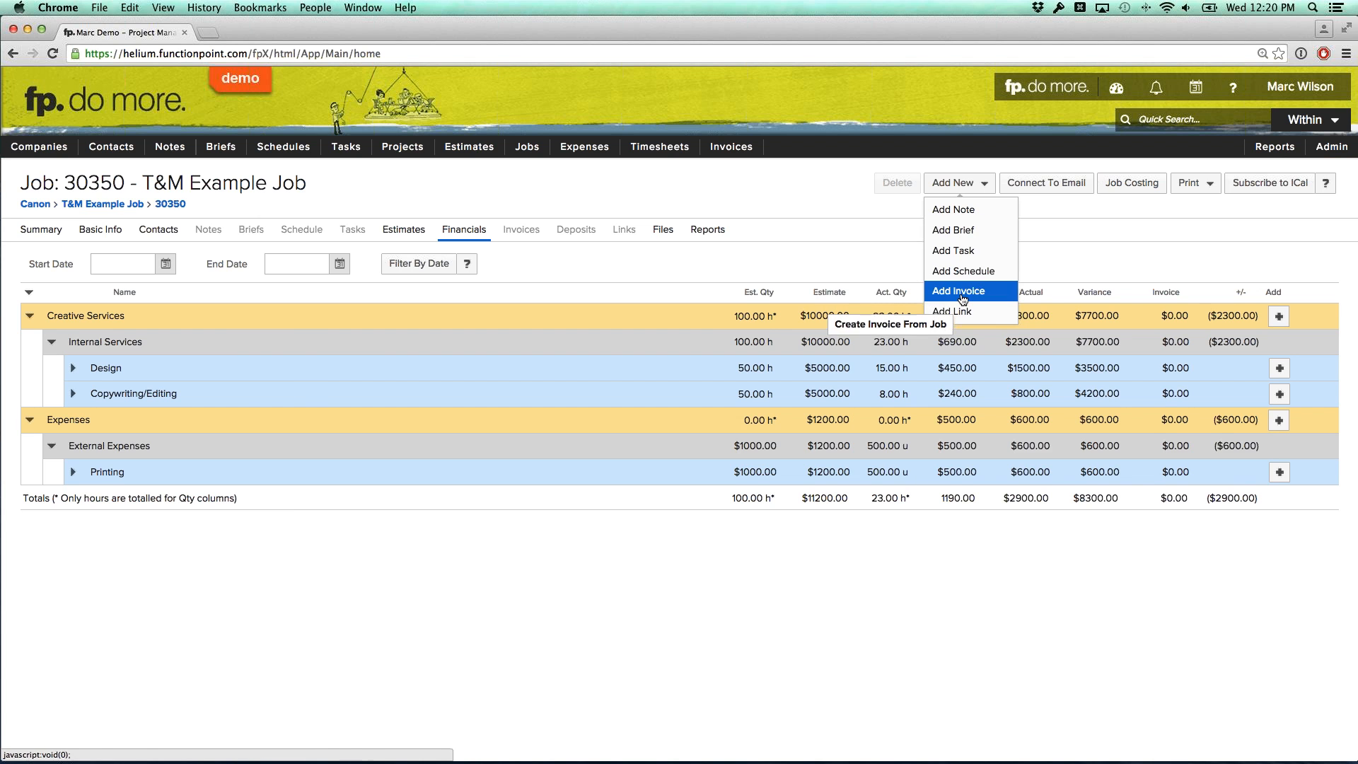
pyautogui.click(963, 292)
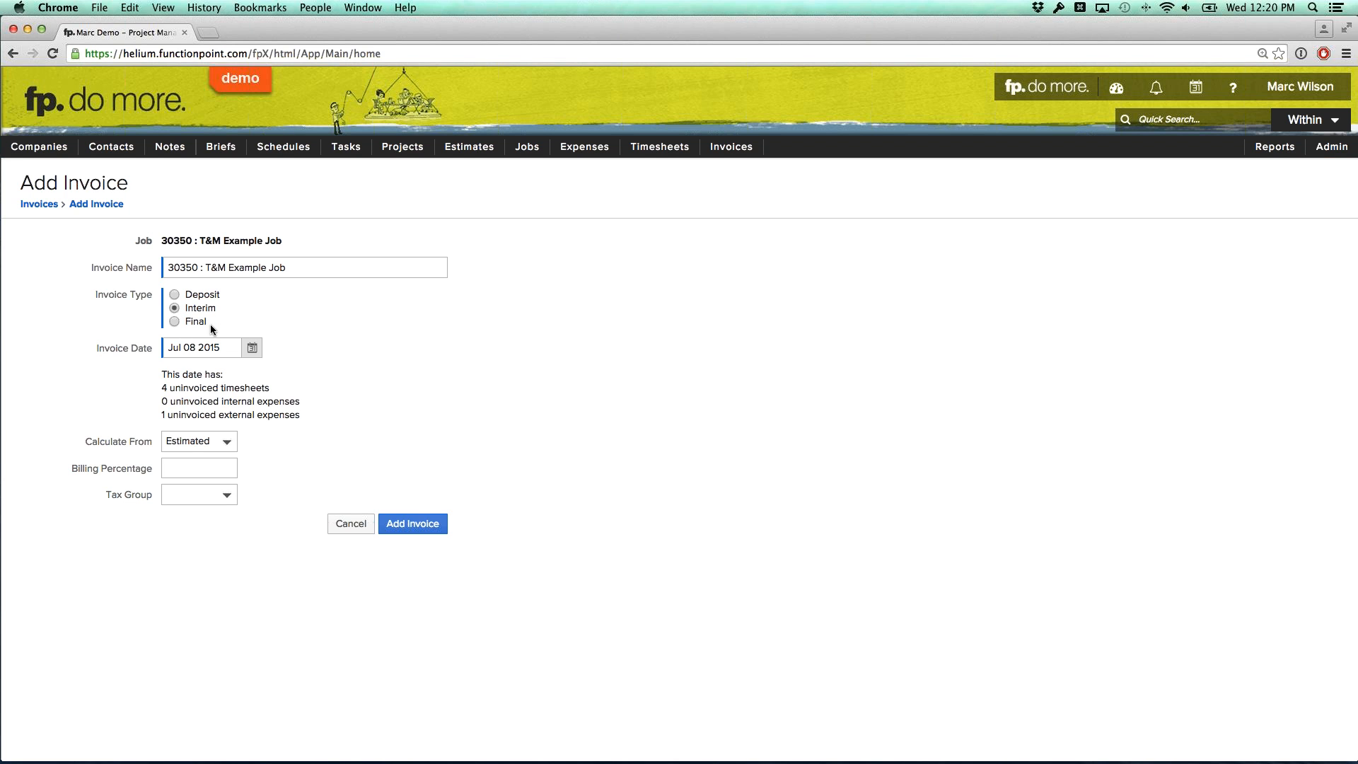
# Switch the invoice date to Jul 01 2015 and back to Jul 08 2015, comparing the uninvoiced external expenses for each
pyautogui.click(238, 347)
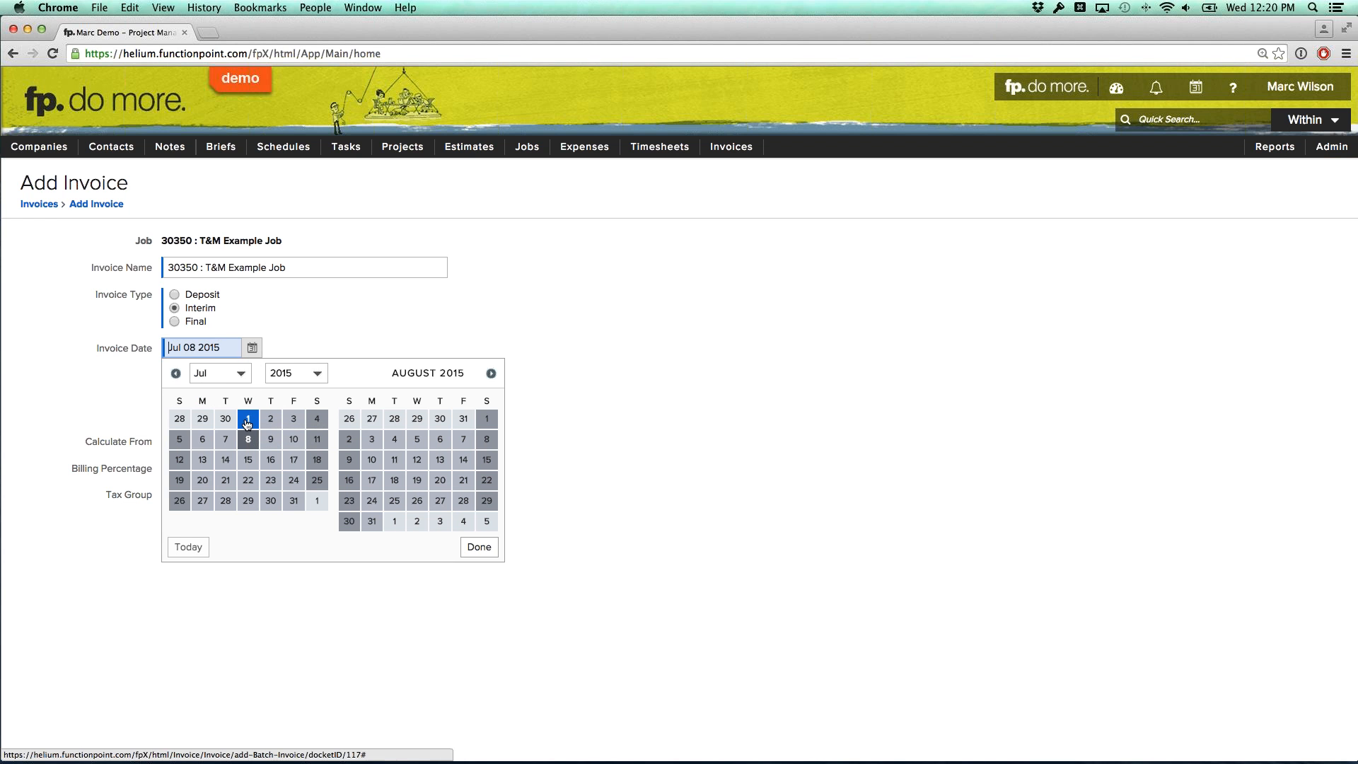
pyautogui.click(247, 422)
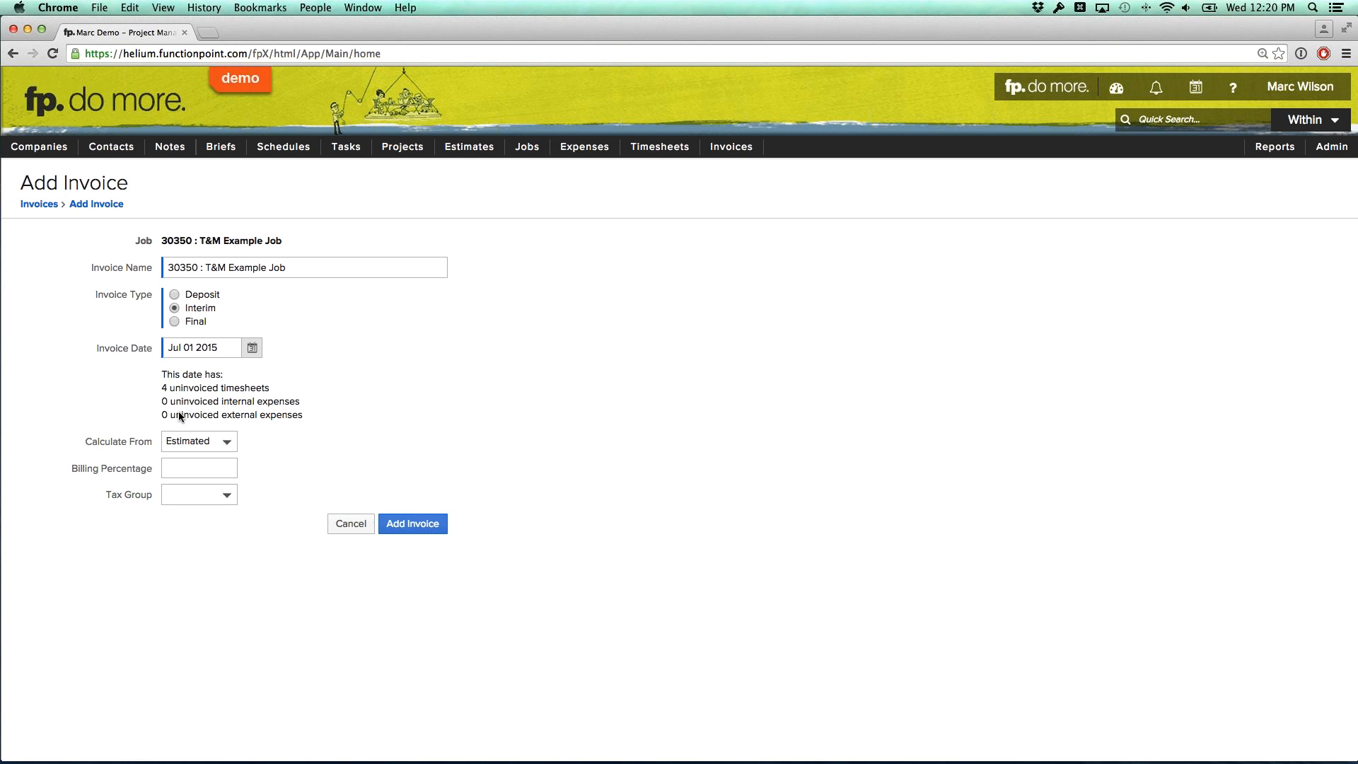
pyautogui.moveTo(172, 418); pyautogui.dragTo(298, 415)
pyautogui.click(251, 348)
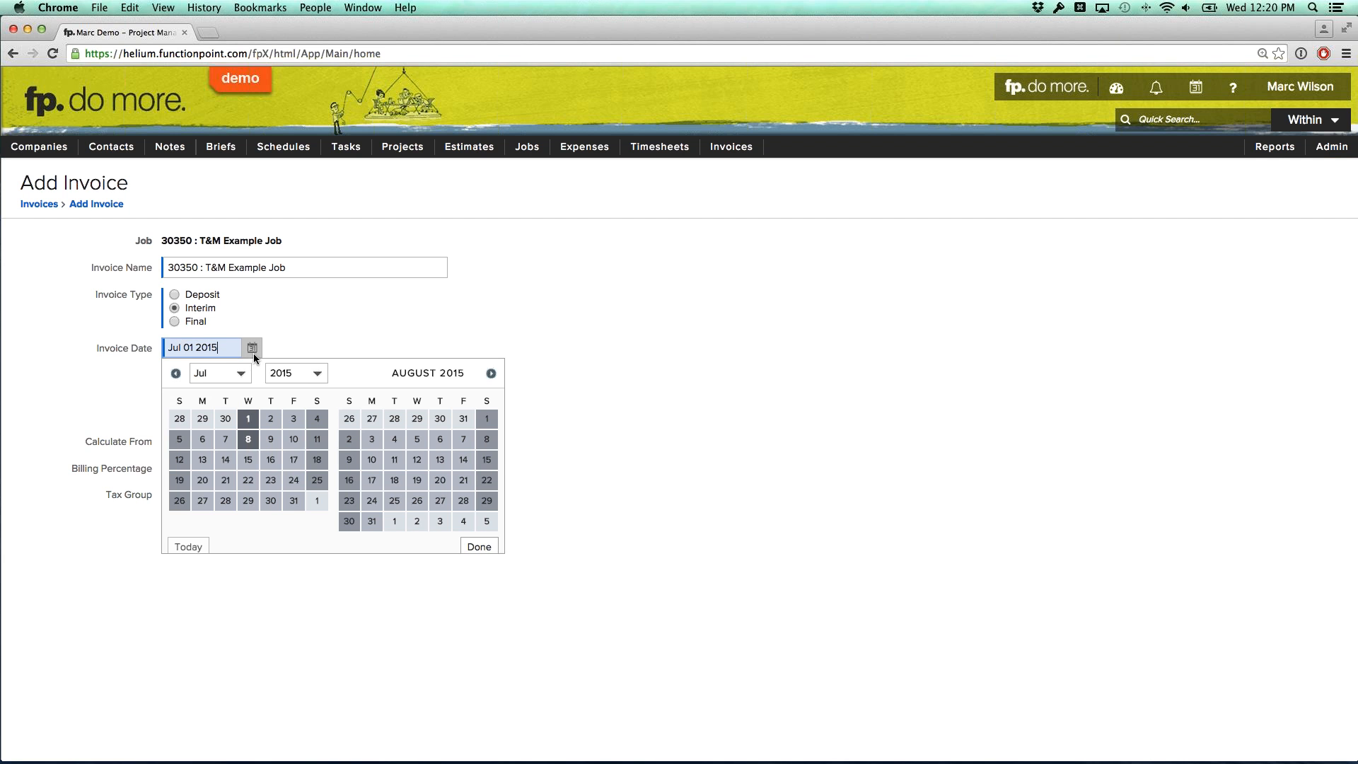
pyautogui.click(249, 438)
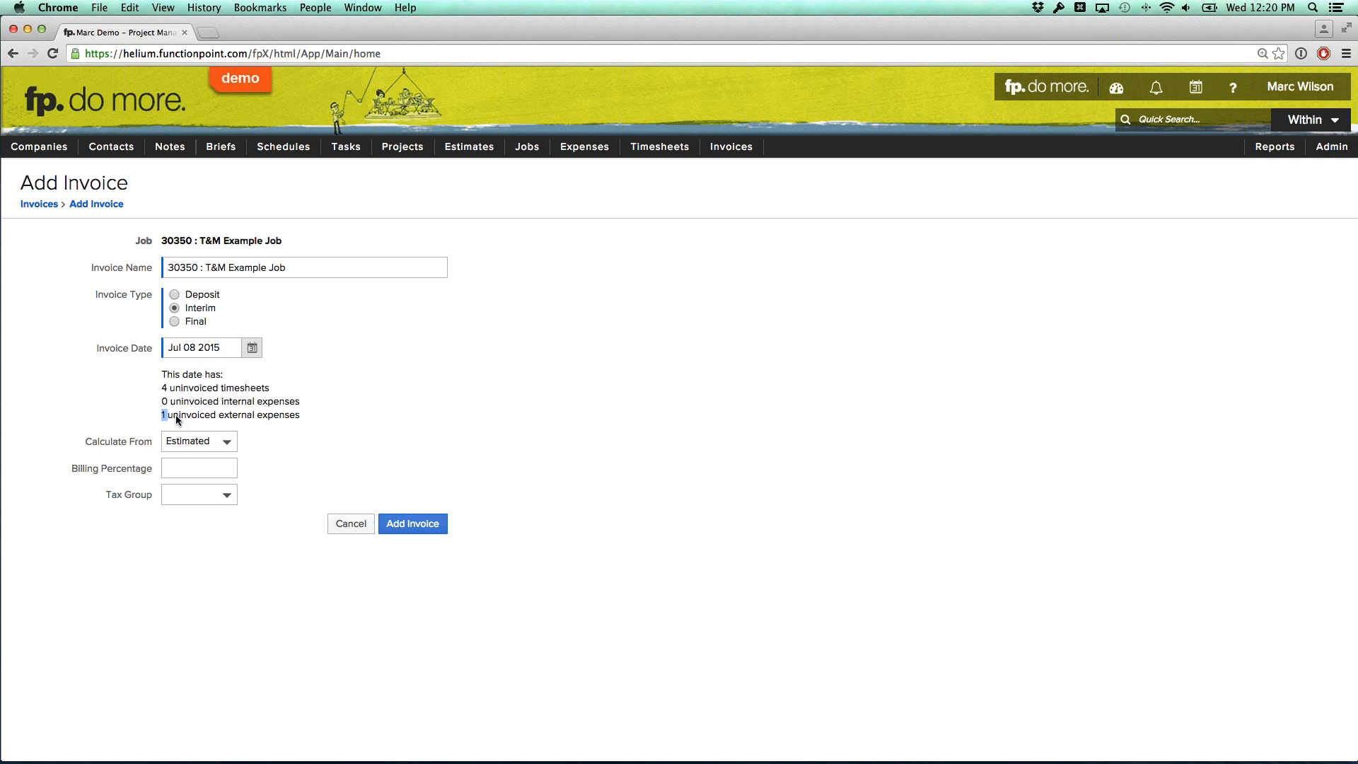
pyautogui.moveTo(263, 416); pyautogui.dragTo(293, 414)
pyautogui.click(293, 414)
# Set the interim invoice to calculate from Actuals and add the invoice
pyautogui.click(222, 444)
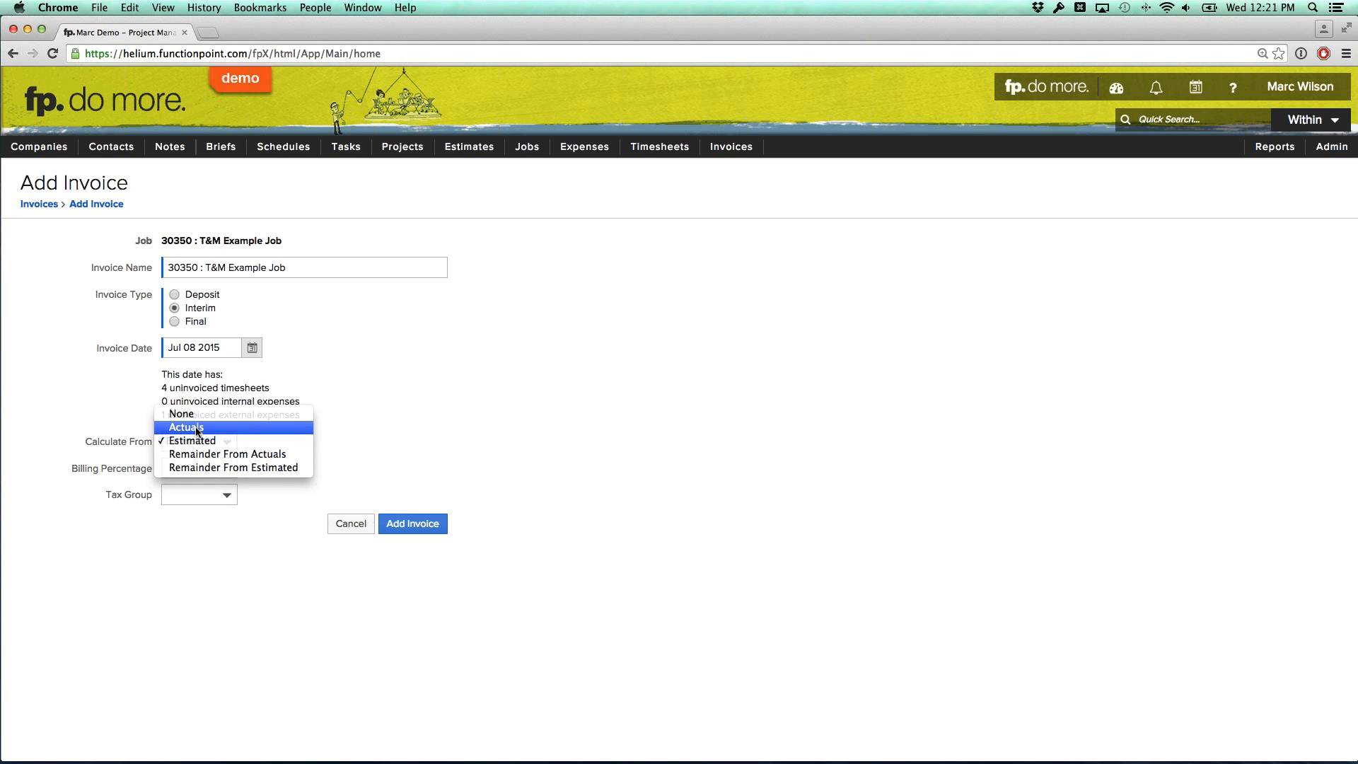
pyautogui.click(196, 428)
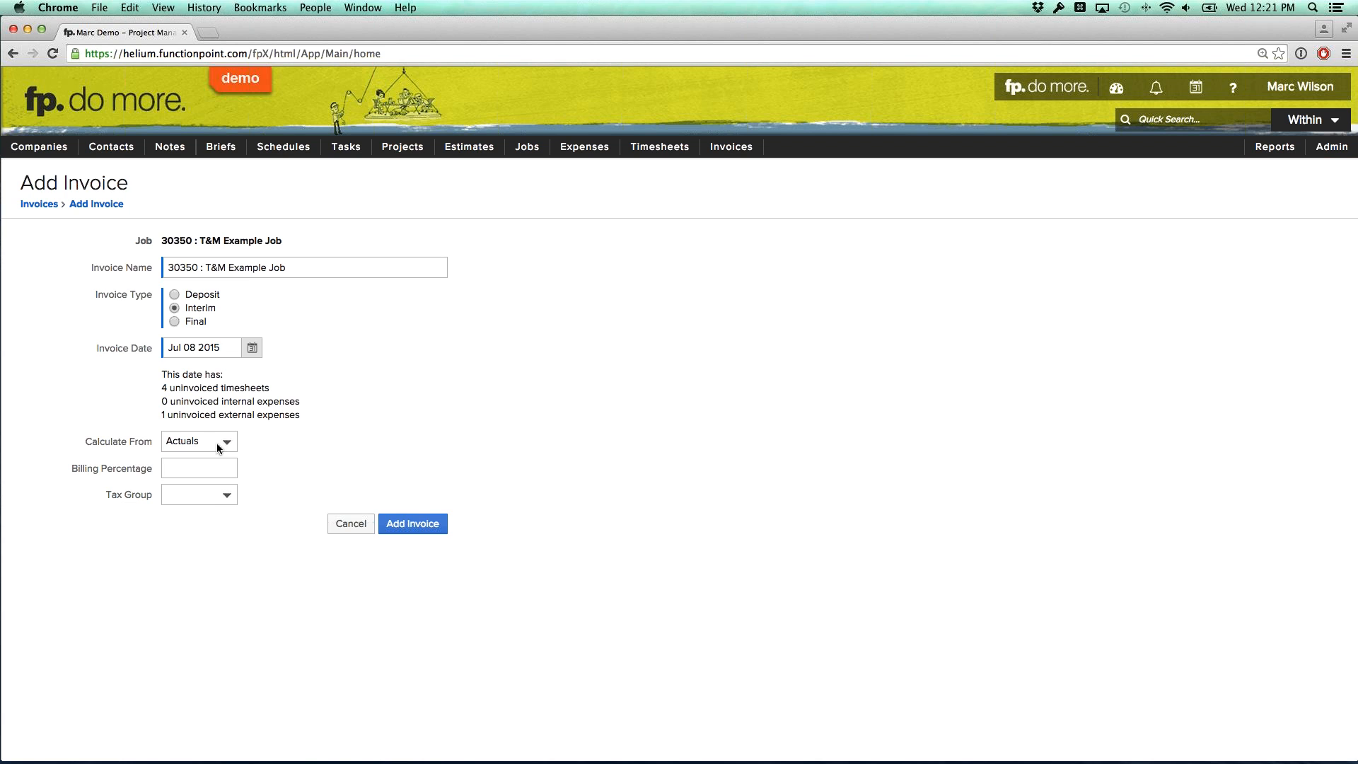
pyautogui.click(216, 443)
pyautogui.click(216, 442)
pyautogui.click(409, 526)
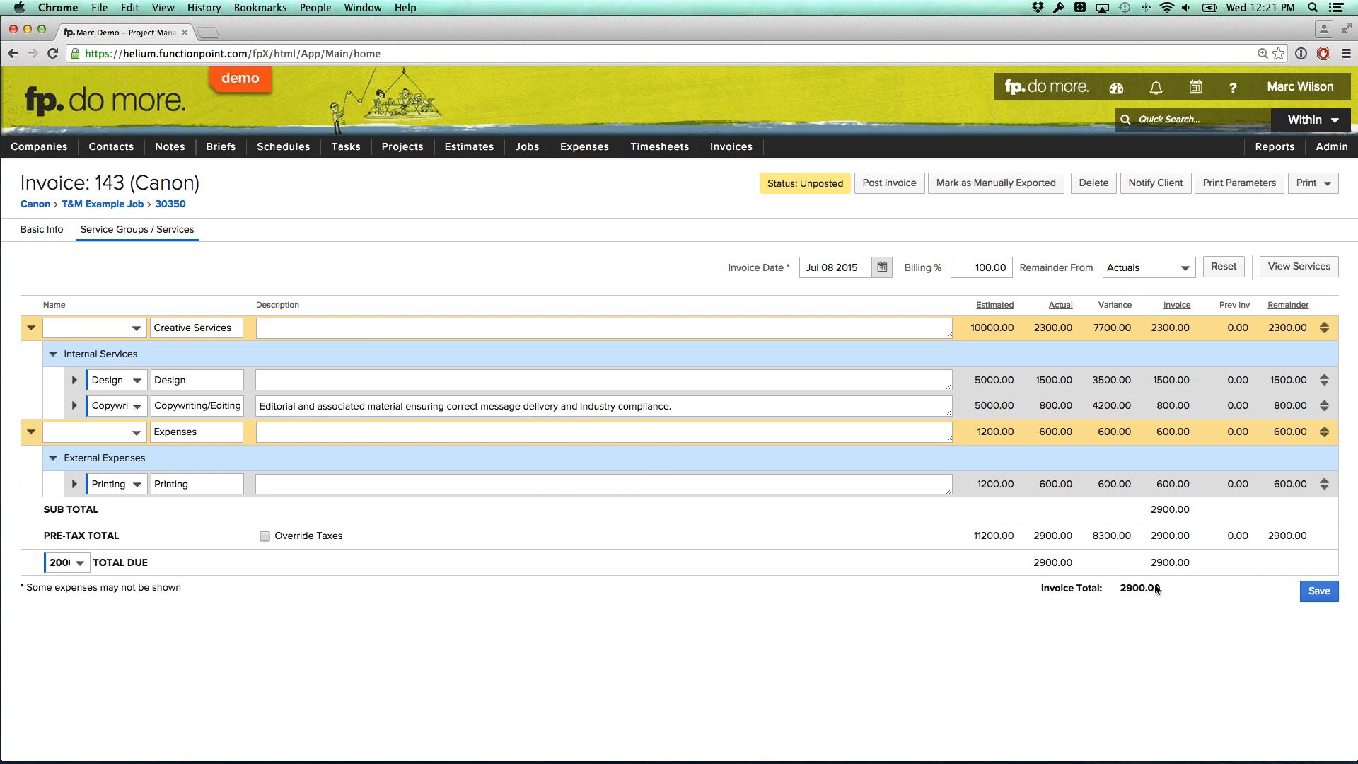
# Expand the invoice's Design service and toggle its Jun 08 and Jun 09 2015 time entries off and on again
pyautogui.moveTo(1043, 383)
pyautogui.moveTo(1047, 406)
pyautogui.moveTo(1053, 490)
pyautogui.click(74, 381)
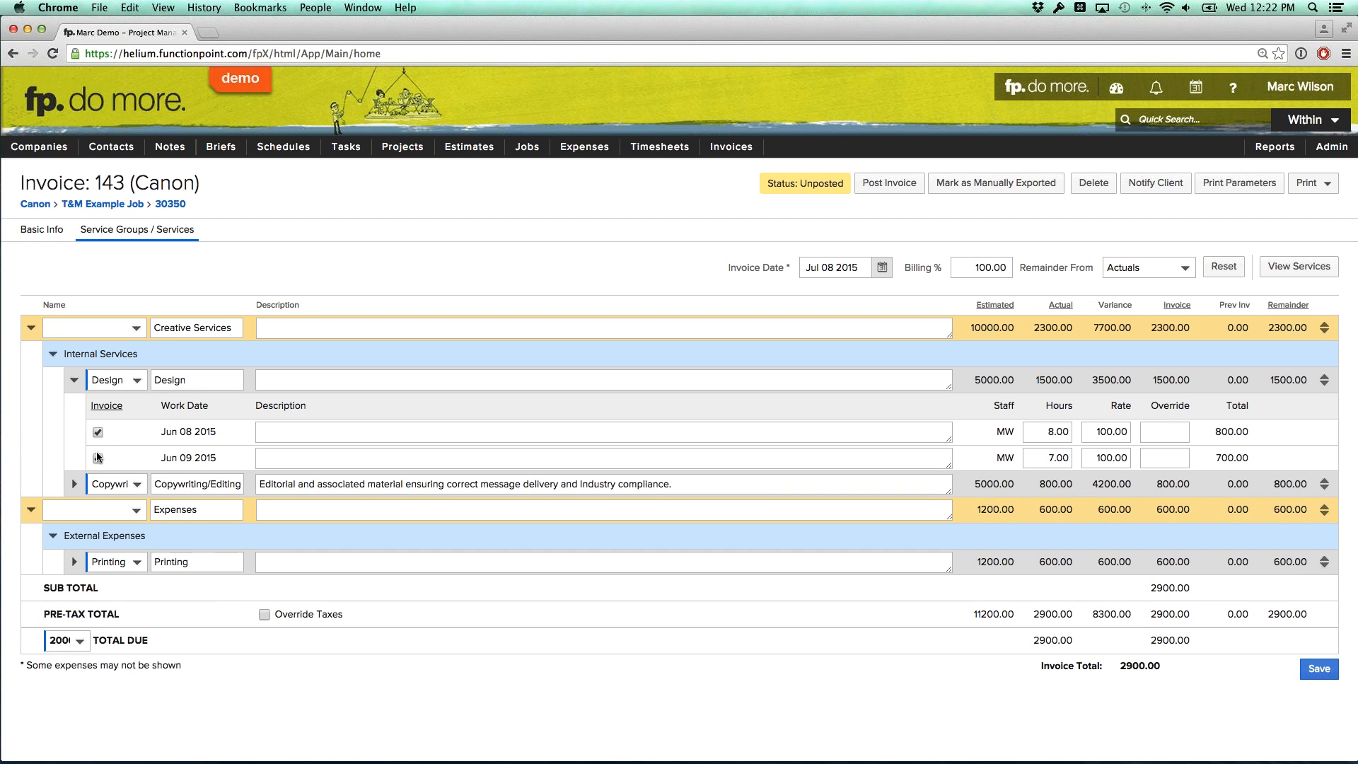
pyautogui.click(98, 434)
pyautogui.click(97, 433)
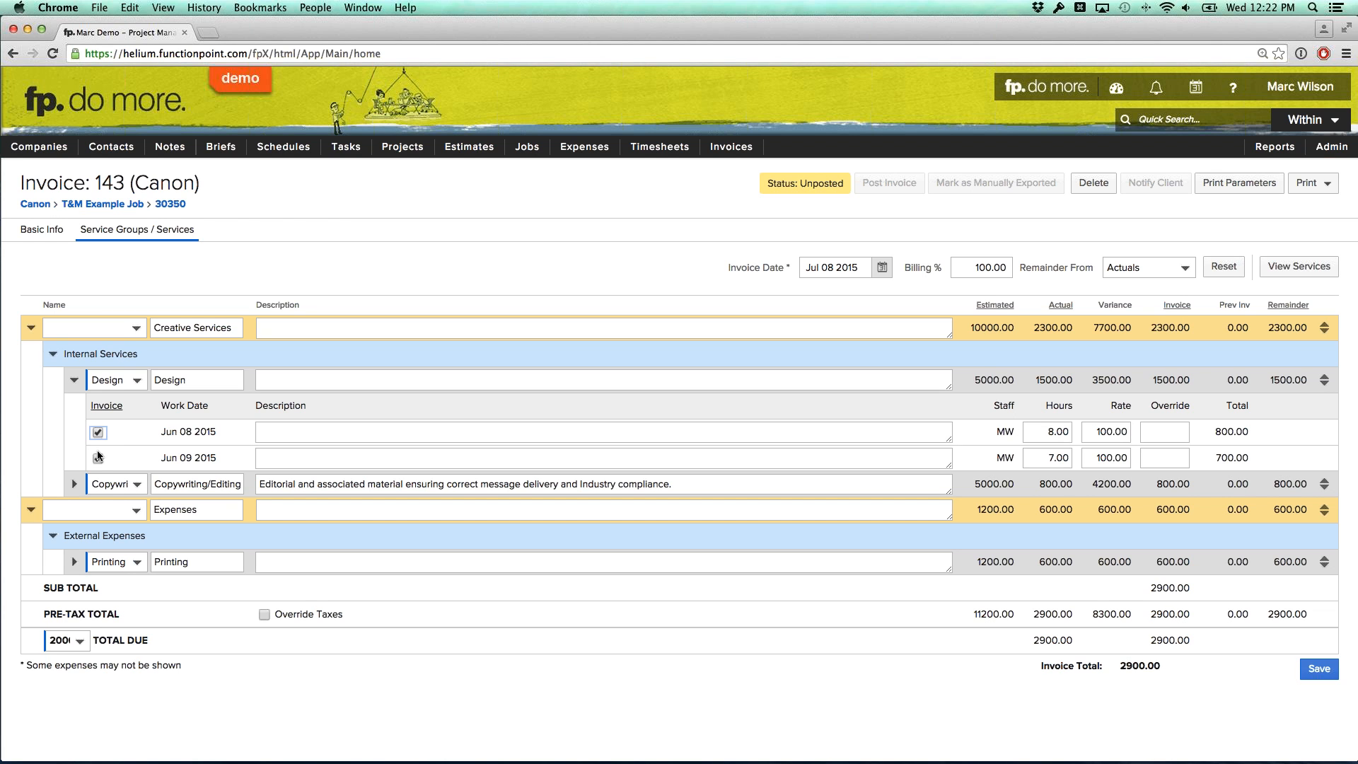
pyautogui.click(99, 460)
pyautogui.click(98, 460)
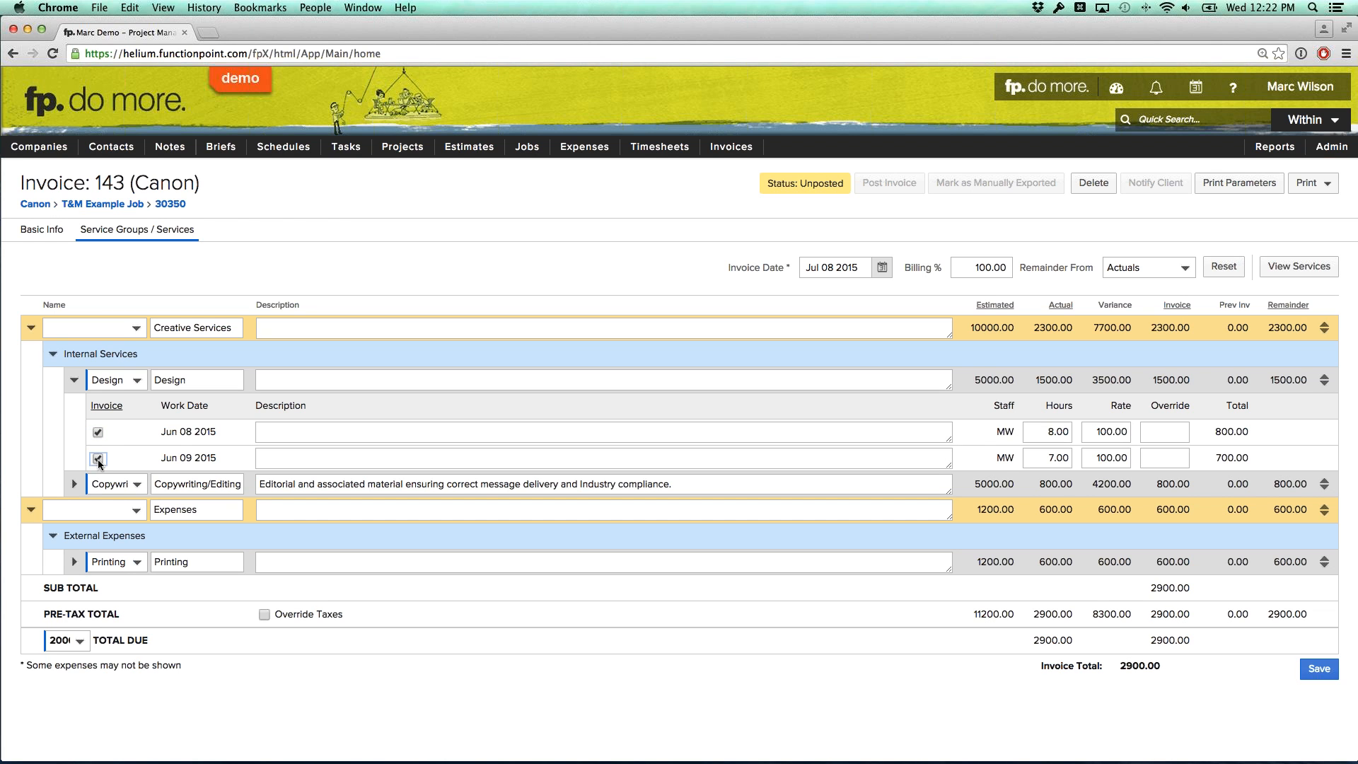
# Toggle the "500 copies" Printing expense off and on again, and collapse the Printing and Design details
pyautogui.click(74, 562)
pyautogui.click(98, 614)
pyautogui.click(98, 614)
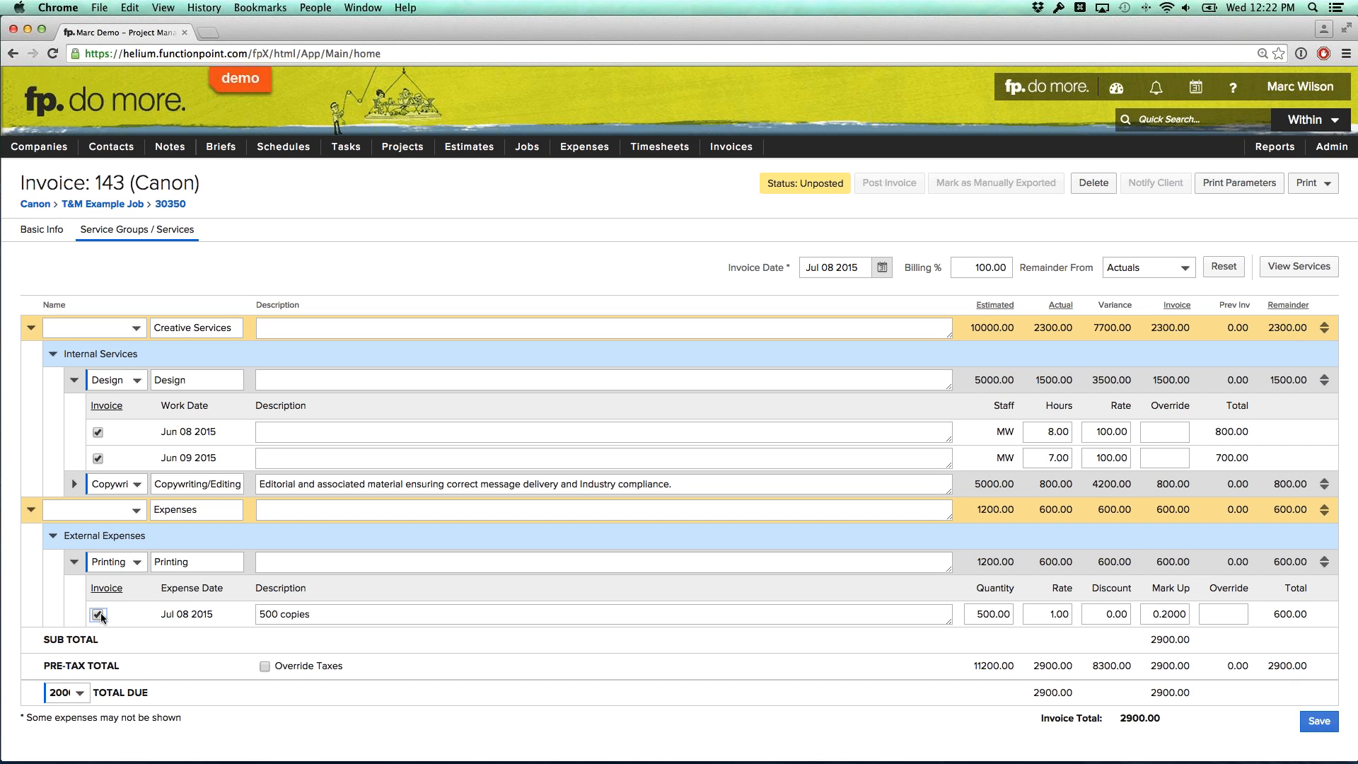
pyautogui.click(74, 562)
pyautogui.click(74, 380)
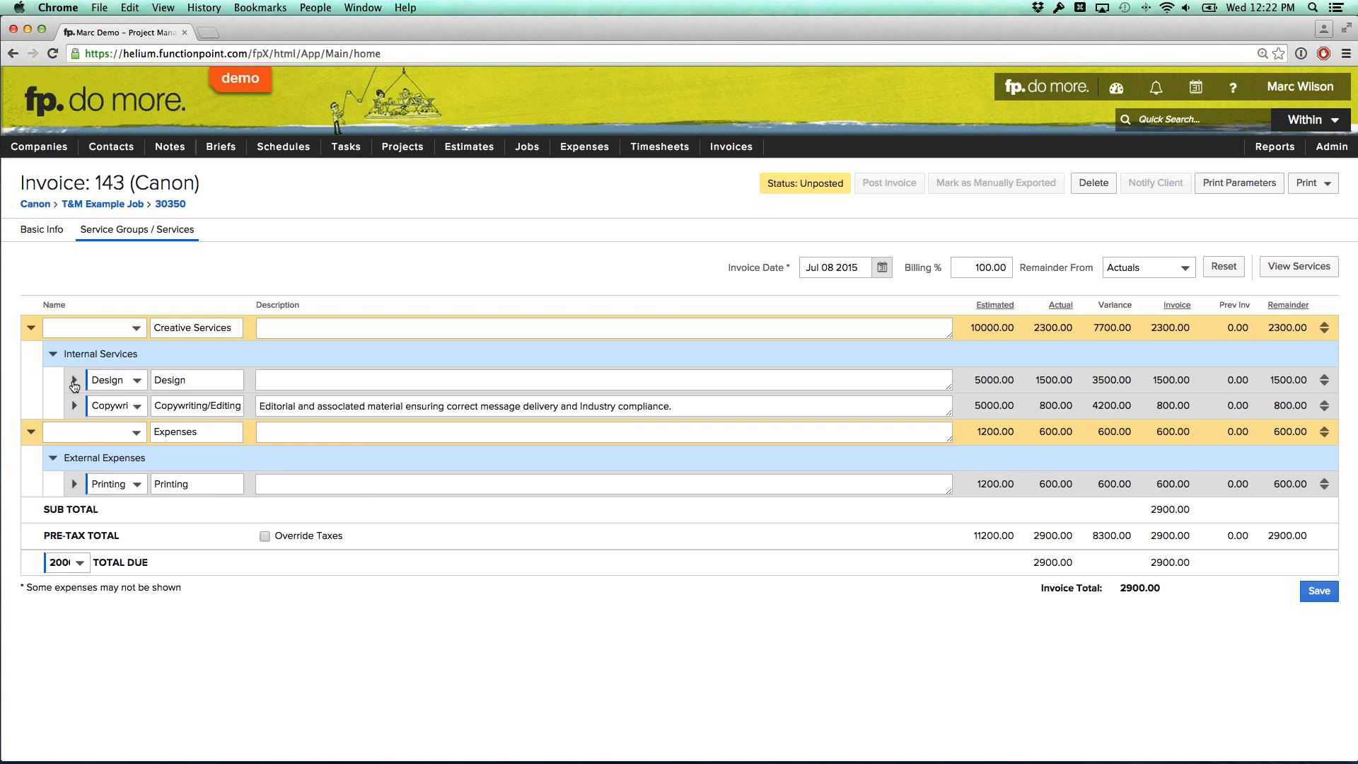
# Exclude the Jun 09 2015 Design entry from the invoice, include it again, and save the invoice
pyautogui.click(74, 381)
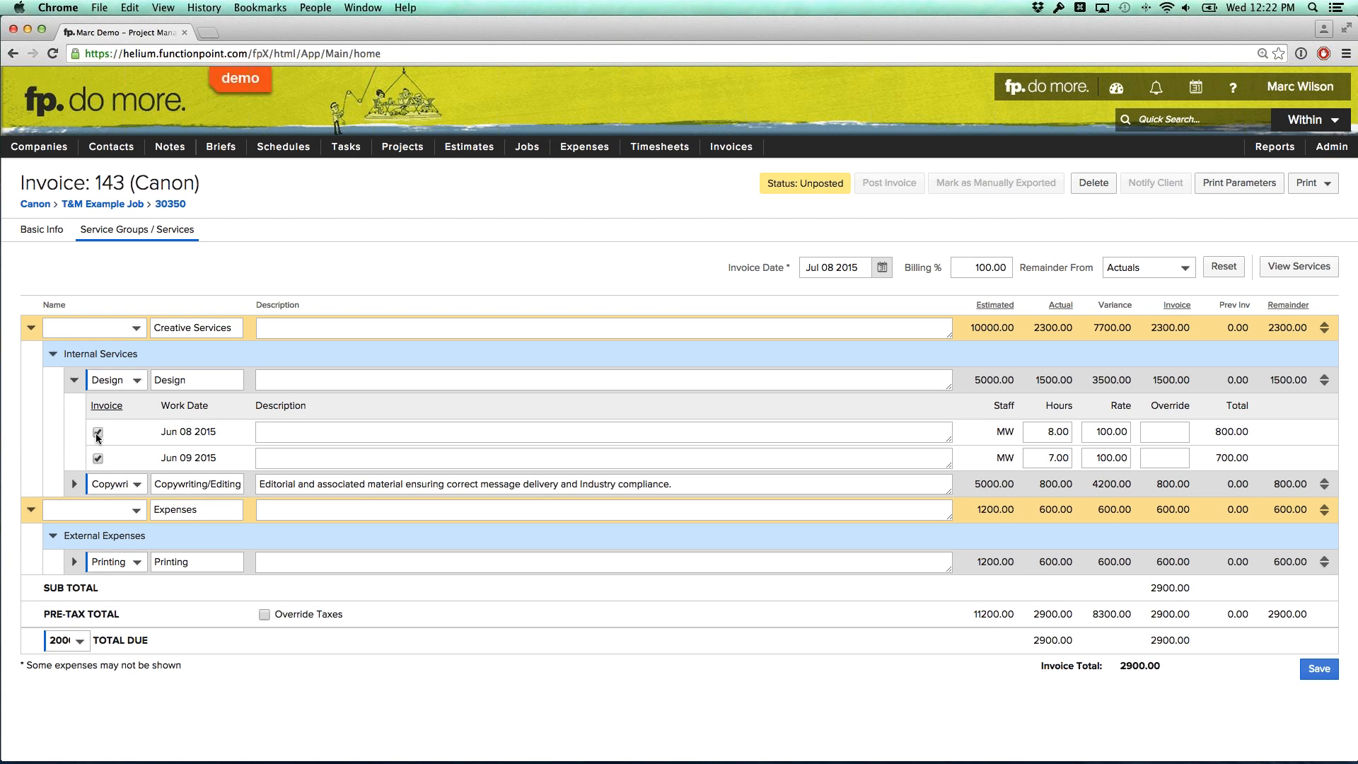
pyautogui.click(97, 460)
pyautogui.click(74, 381)
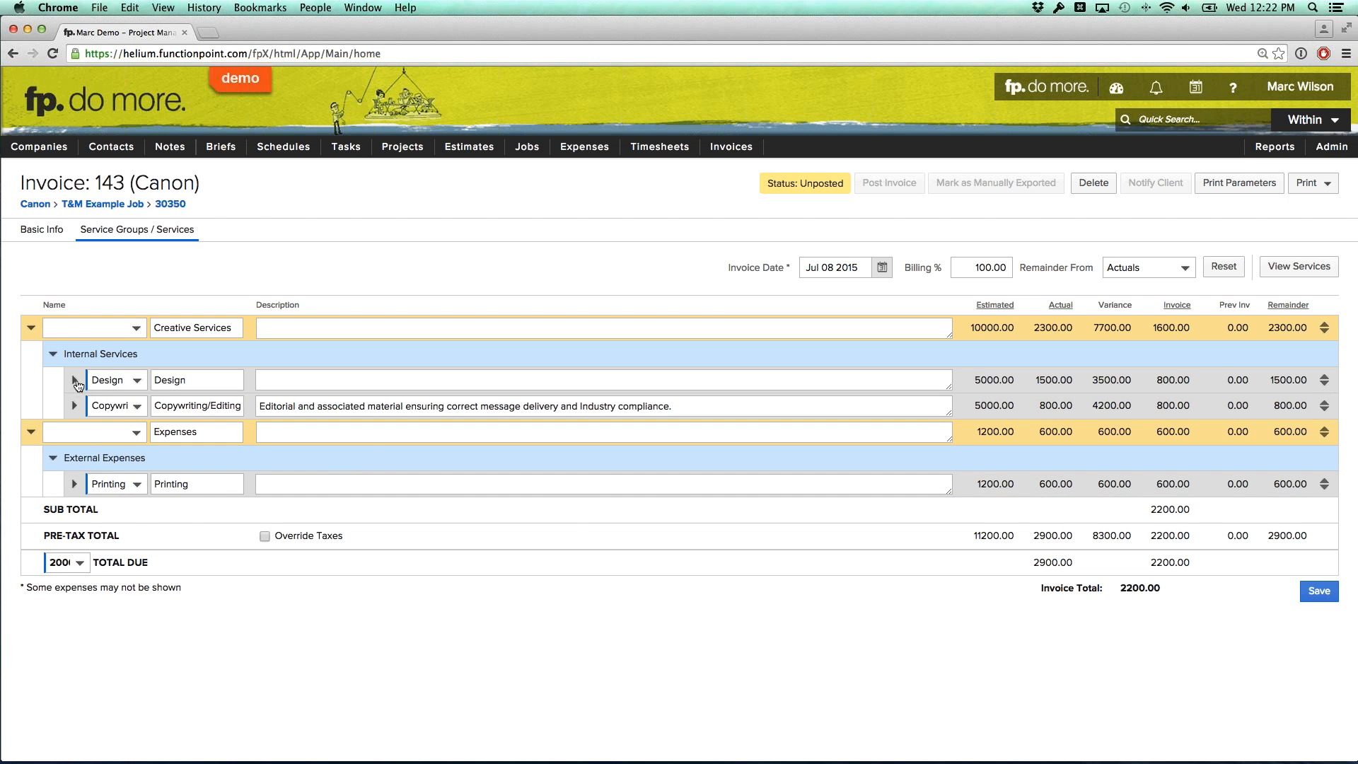
pyautogui.click(74, 381)
pyautogui.click(98, 458)
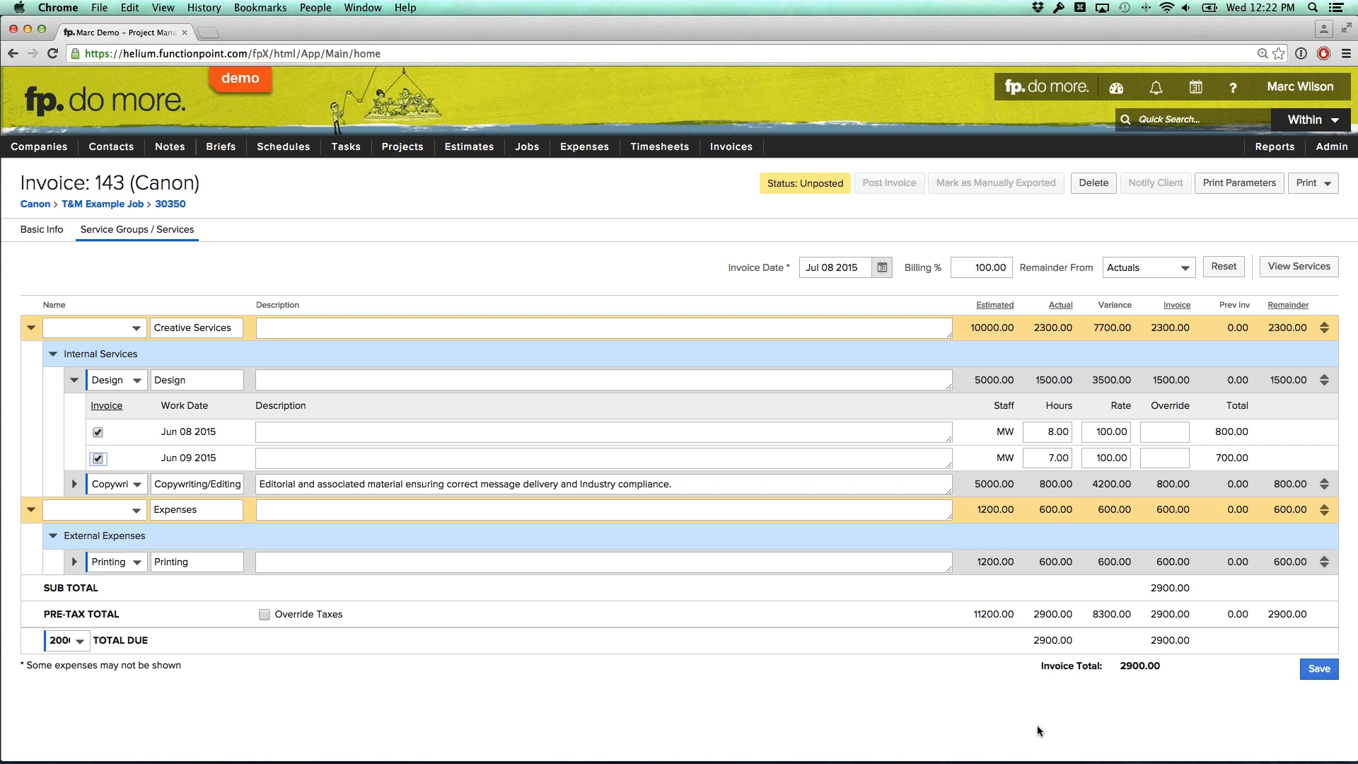
pyautogui.click(1316, 672)
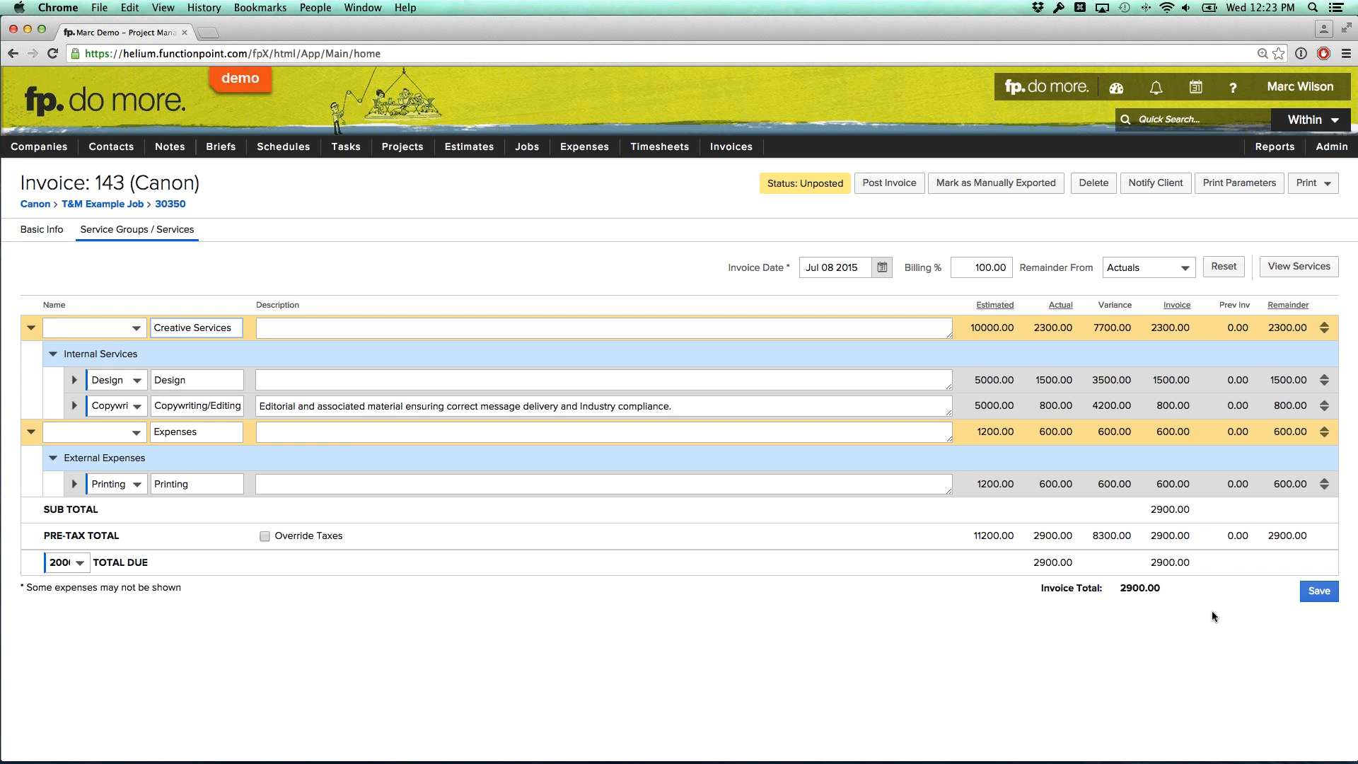
# Try emptying all the invoice amounts on the T&M Example Job invoice, without saving
pyautogui.click(1171, 329)
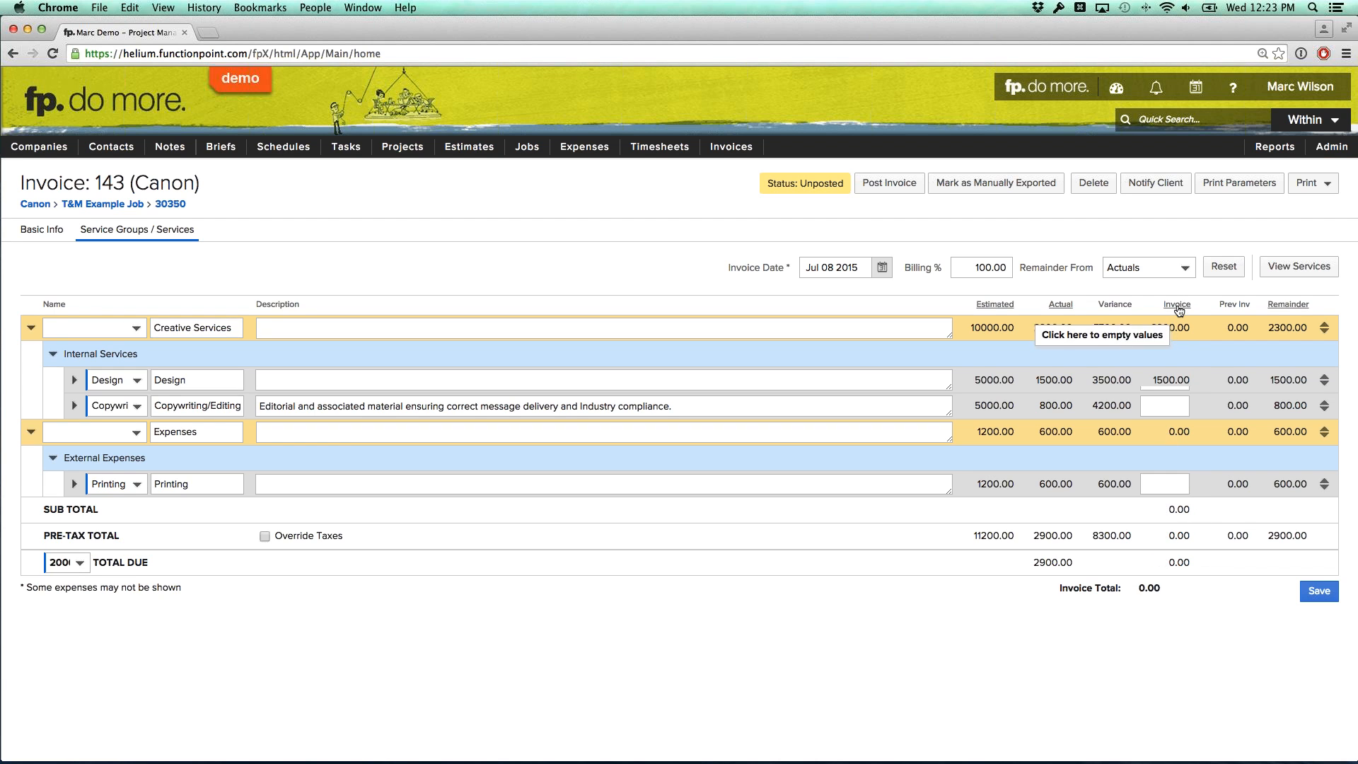
pyautogui.click(1166, 381)
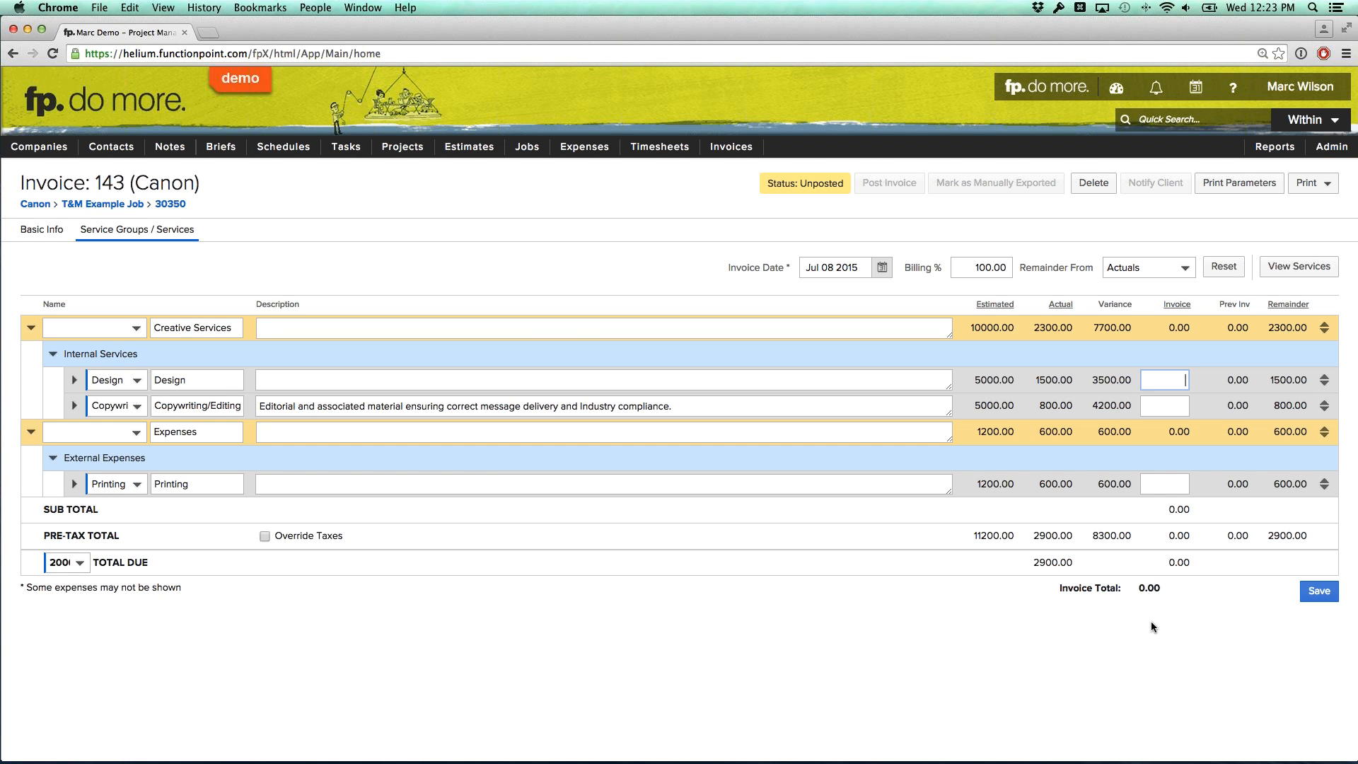
pyautogui.click(1154, 622)
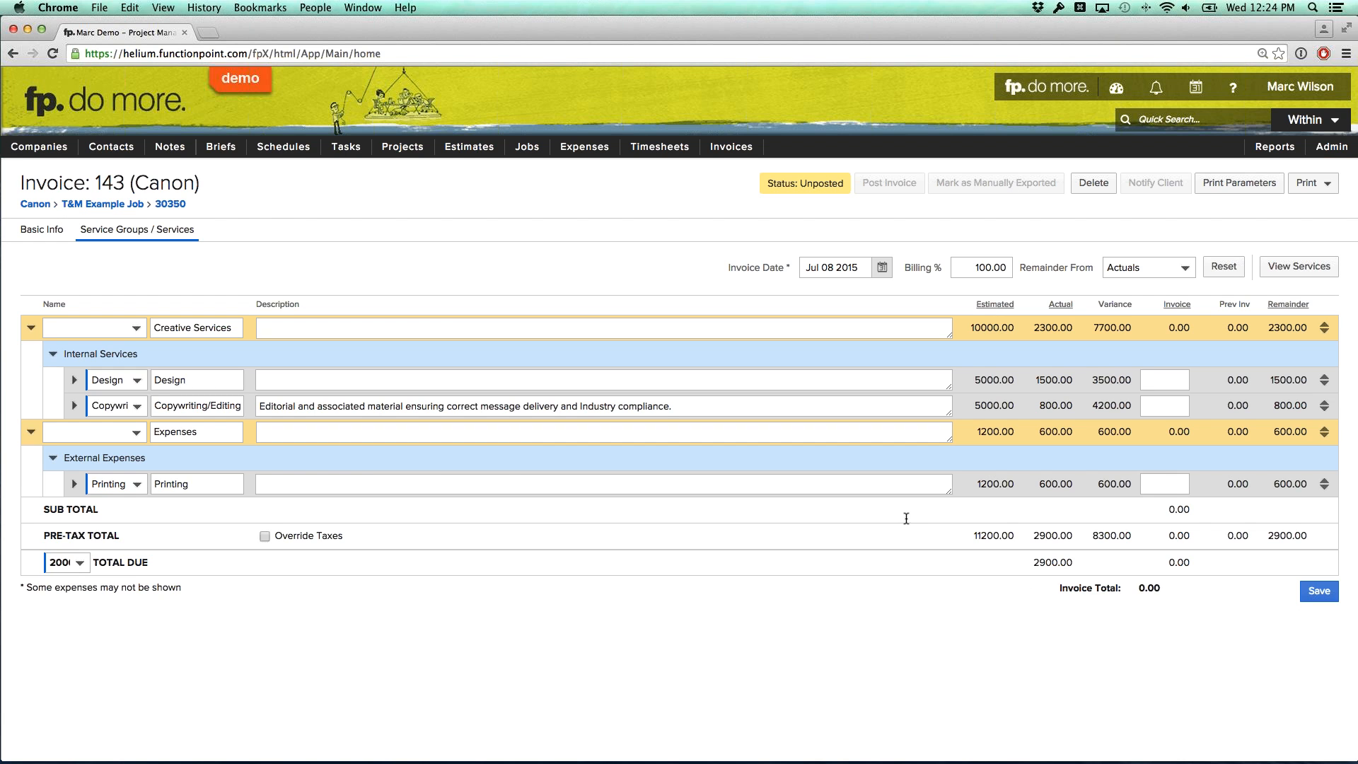
# Open the T&M Example Job's financials and compare its total invoiced and actual amounts
pyautogui.click(119, 210)
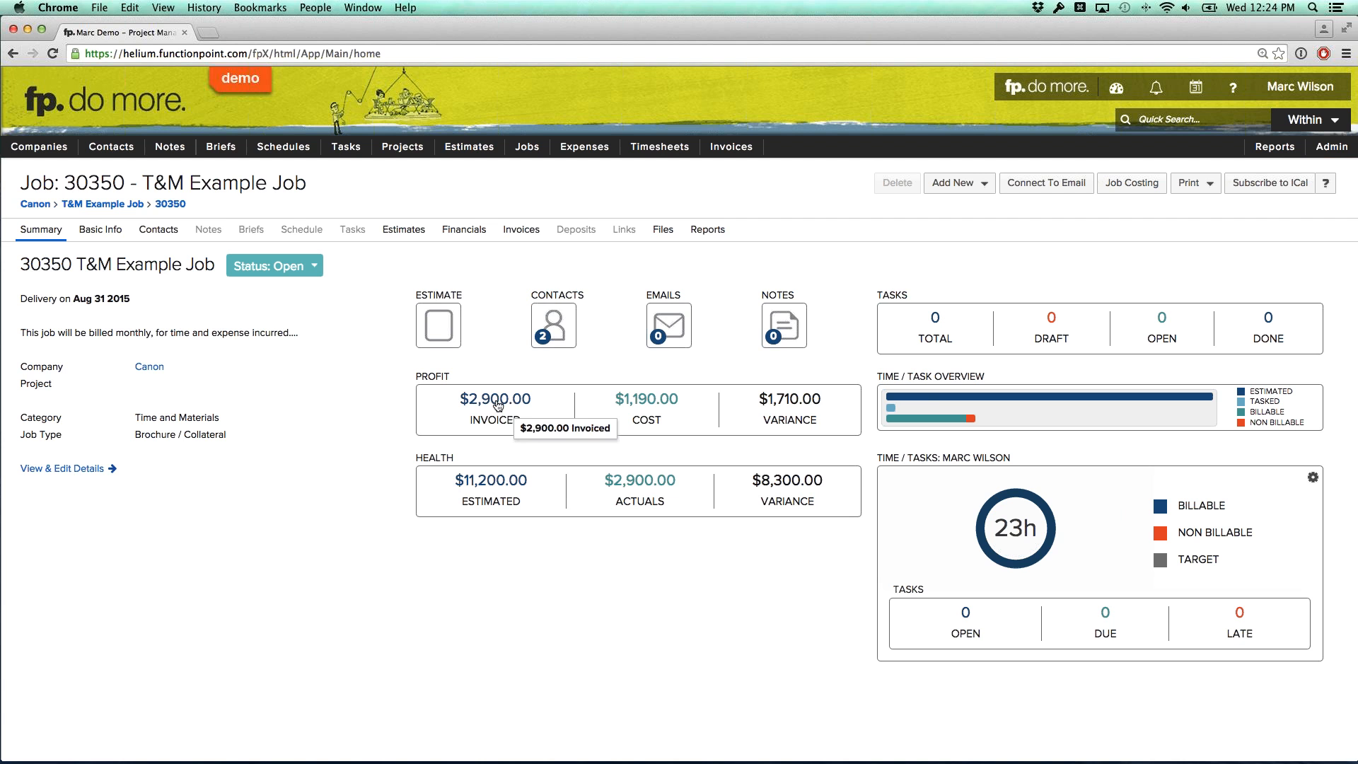
pyautogui.click(481, 235)
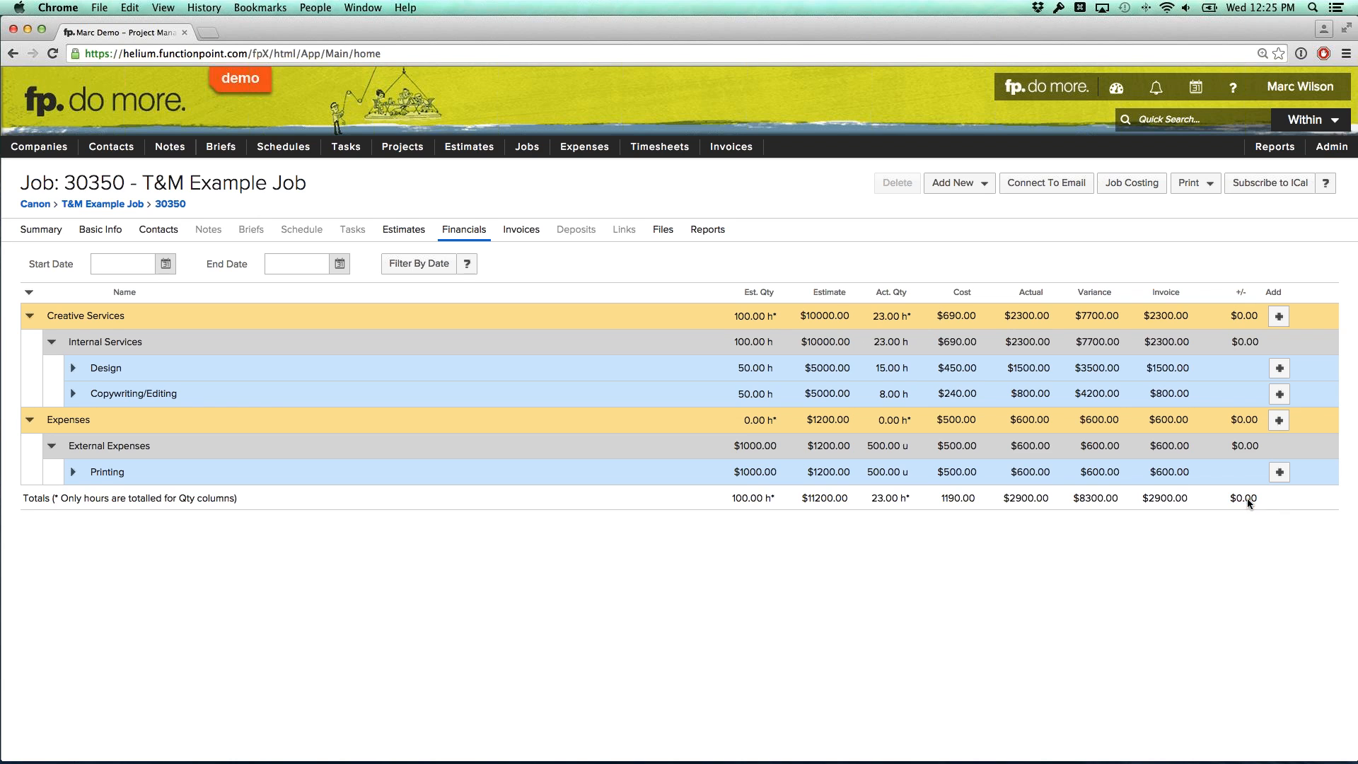
pyautogui.moveTo(1141, 499); pyautogui.dragTo(1191, 505)
pyautogui.moveTo(1007, 504); pyautogui.dragTo(1045, 505)
pyautogui.click(1046, 505)
# Open the Fixed Price Example Job and read its billing terms in the job description
pyautogui.click(527, 146)
pyautogui.moveTo(530, 202)
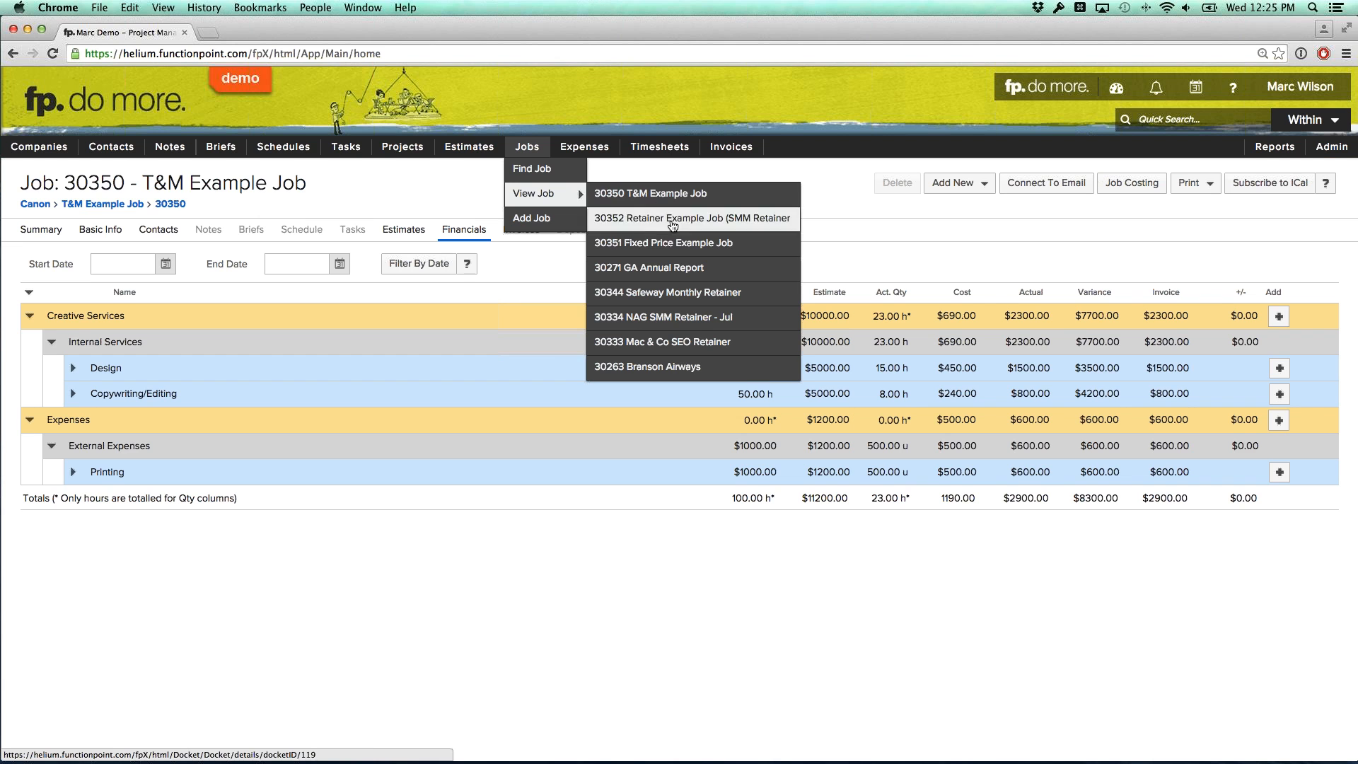
pyautogui.click(668, 244)
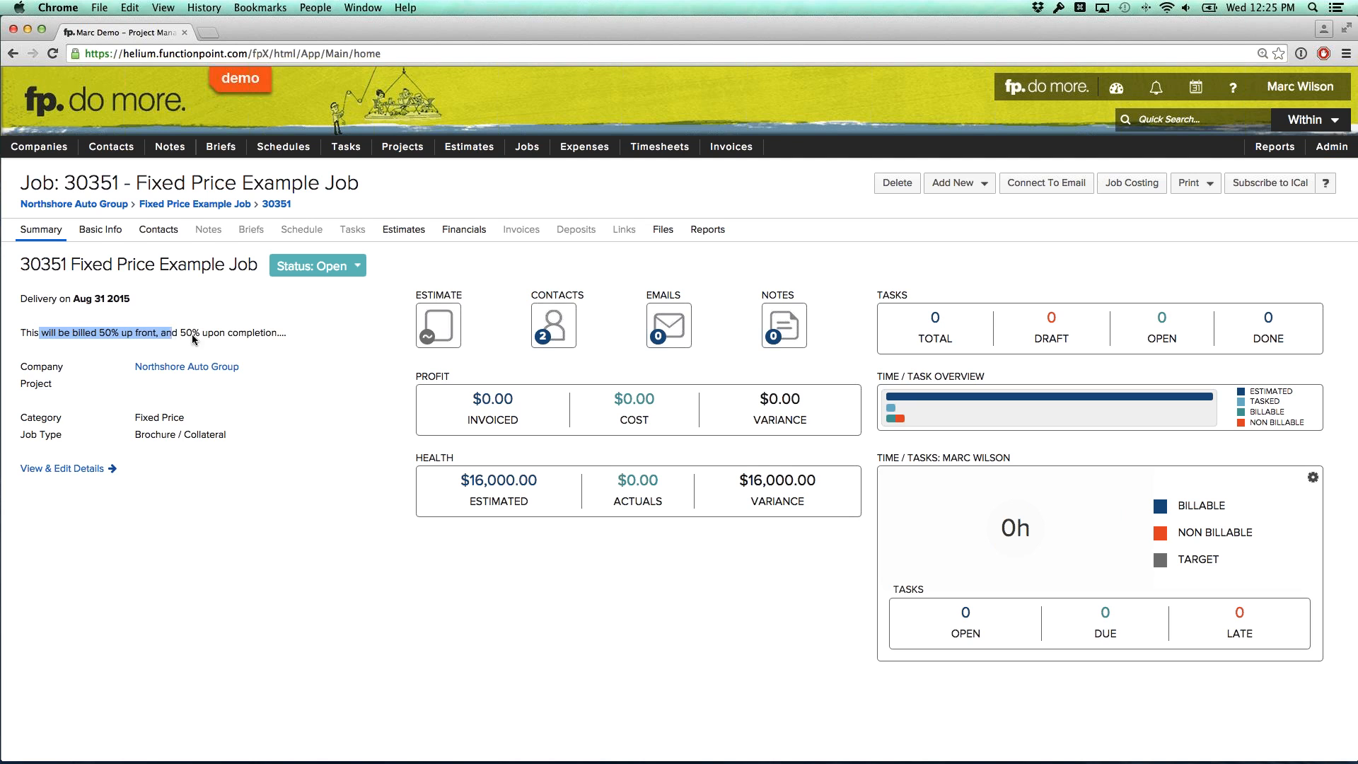
pyautogui.moveTo(192, 334); pyautogui.dragTo(280, 334)
pyautogui.click(256, 334)
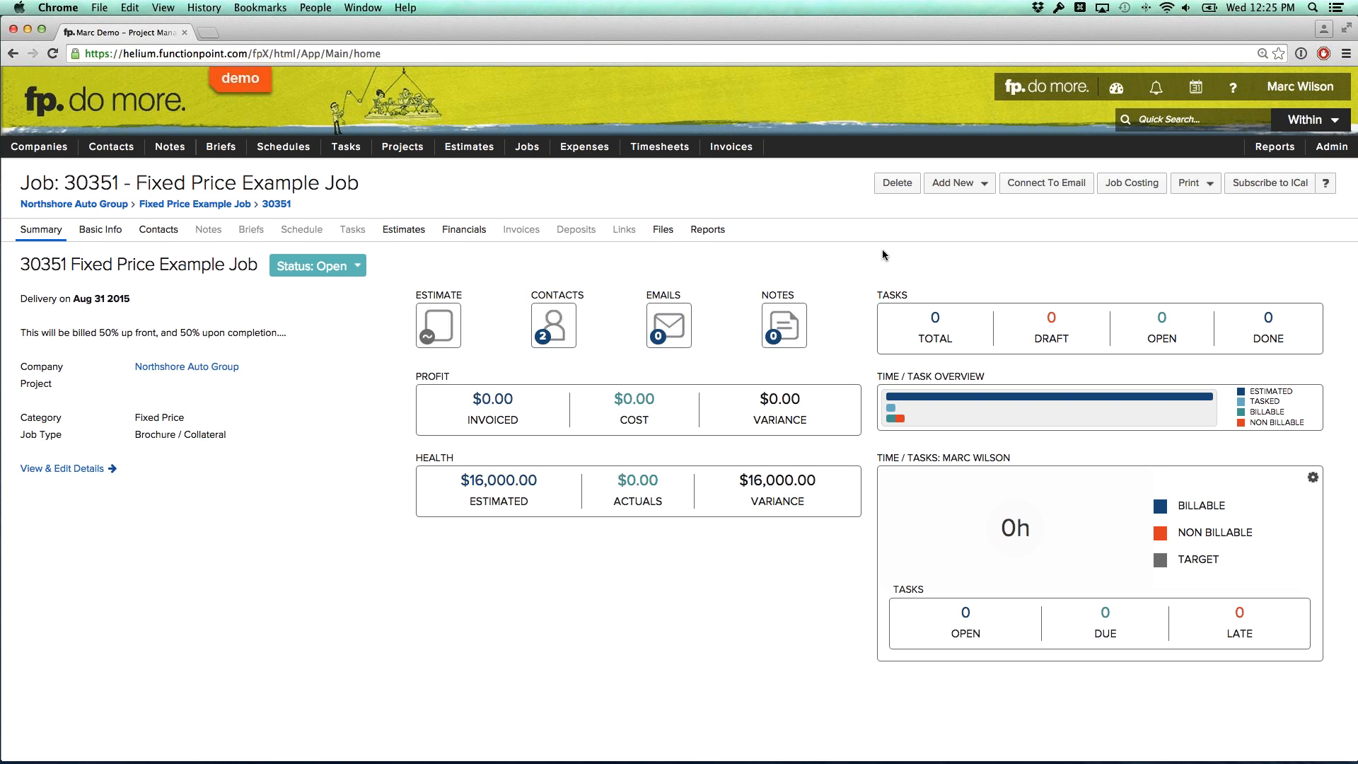
# Add an interim invoice to the Fixed Price Example Job, calculated from Estimated with a billing percentage of 50
pyautogui.click(955, 183)
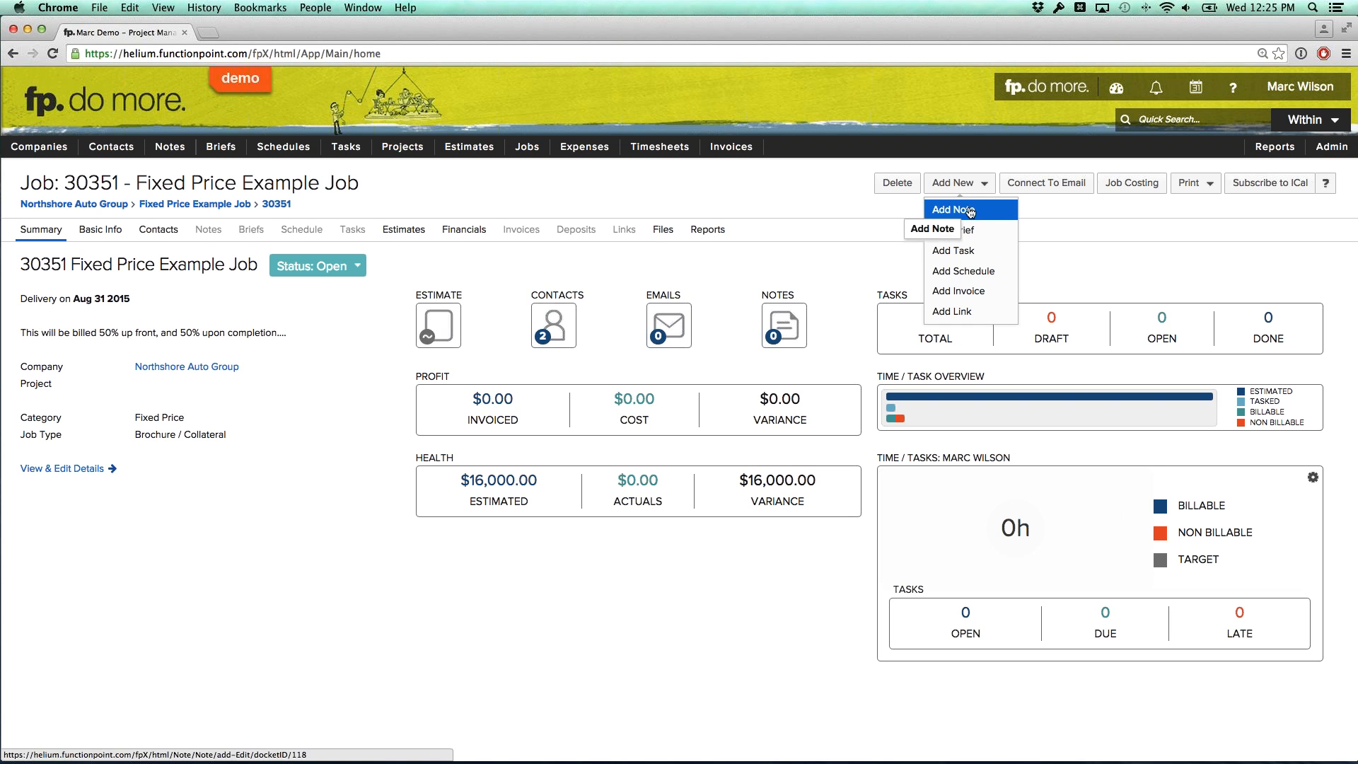
pyautogui.click(952, 291)
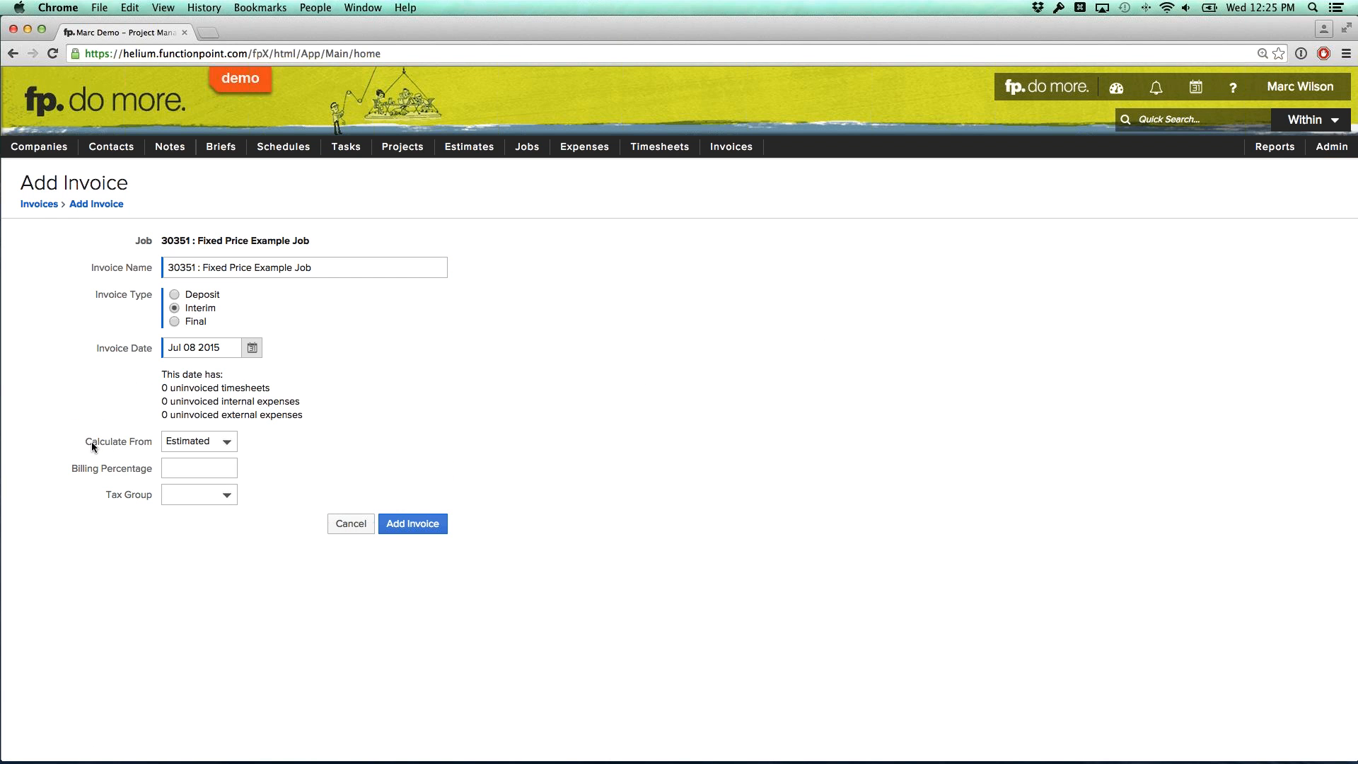
pyautogui.click(211, 440)
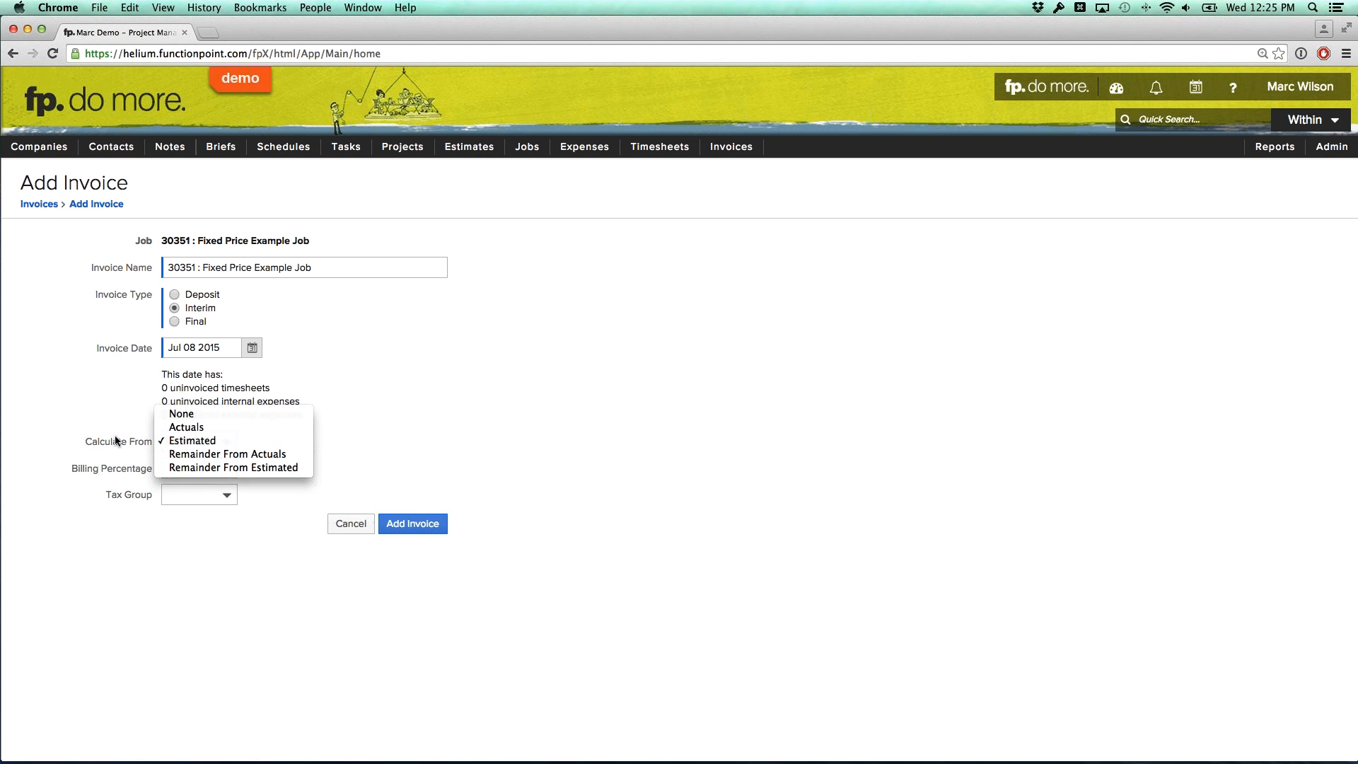
pyautogui.click(125, 442)
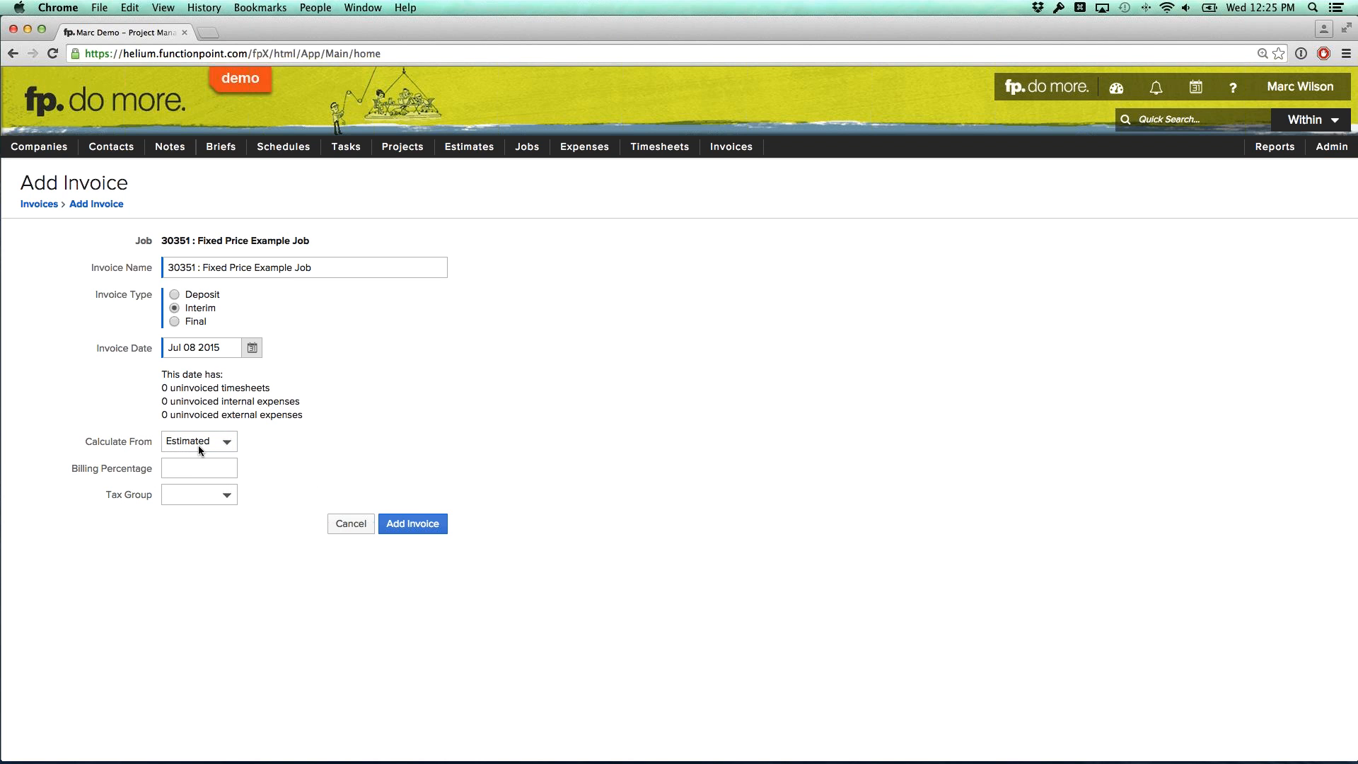
pyautogui.click(182, 470)
pyautogui.write('50')
pyautogui.click(425, 532)
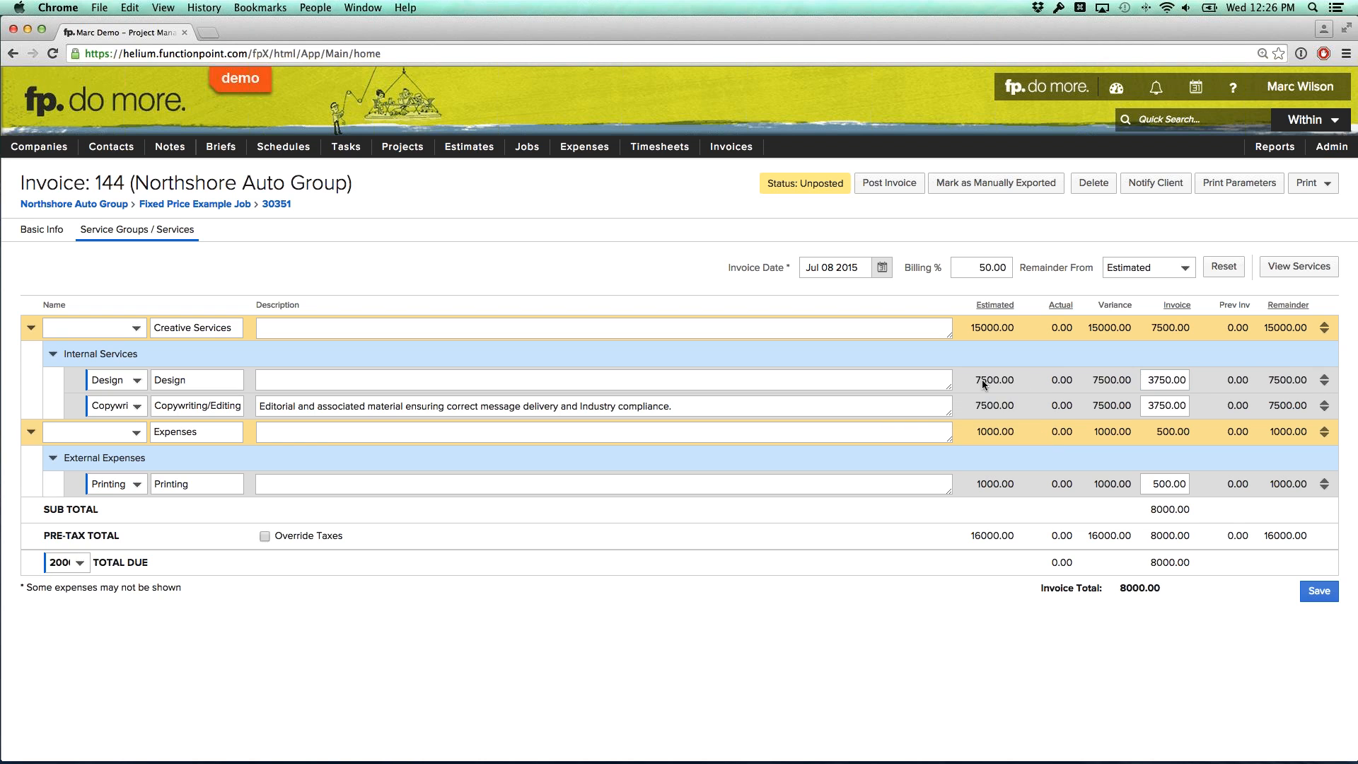
# Clear the Printing expense's invoice amount on the fixed price invoice
pyautogui.moveTo(1057, 385)
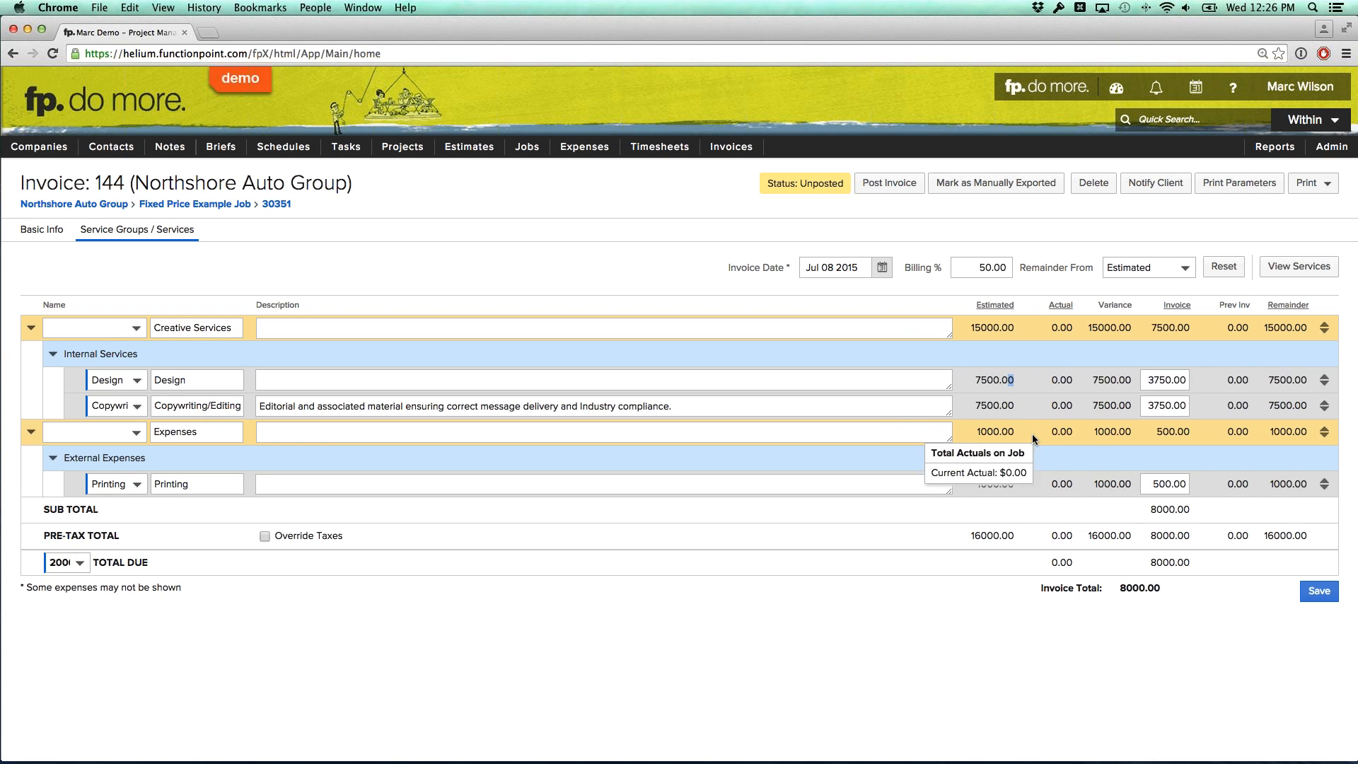
pyautogui.click(1186, 484)
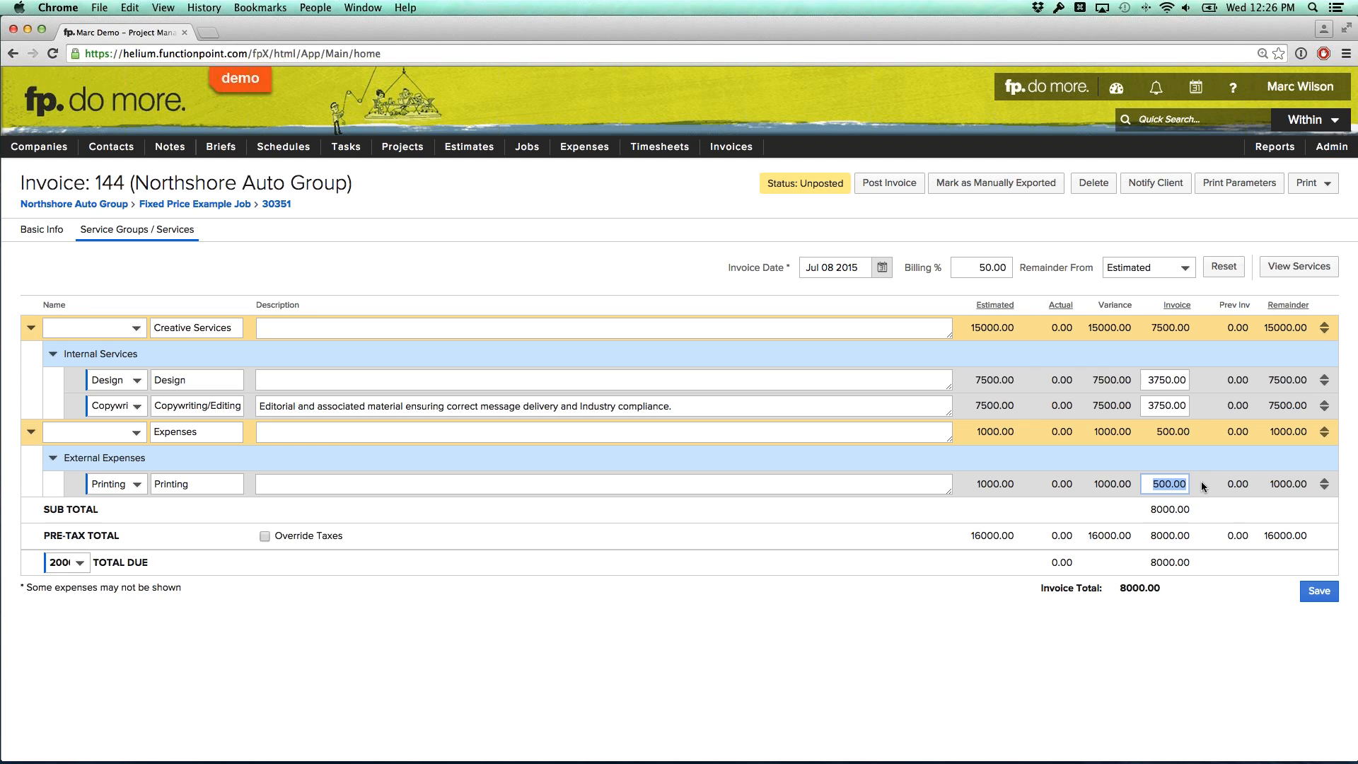
pyautogui.press('BackSpace')
pyautogui.click(1201, 457)
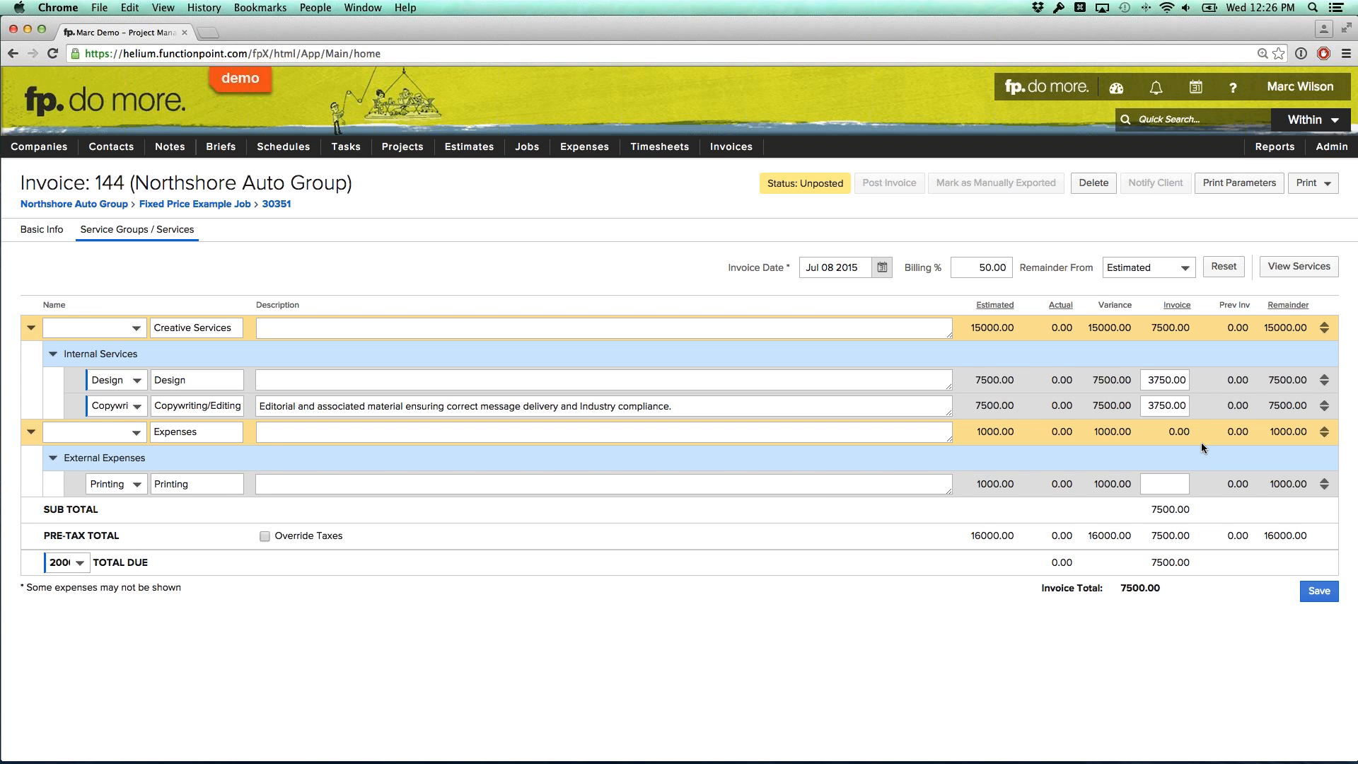
# Try custom invoice amounts of 4545 for Design and 545 for Copywriting/Editing, and empty all the invoice amounts
pyautogui.click(1175, 328)
pyautogui.click(1166, 382)
pyautogui.write('45')
pyautogui.click(1166, 405)
pyautogui.write('545')
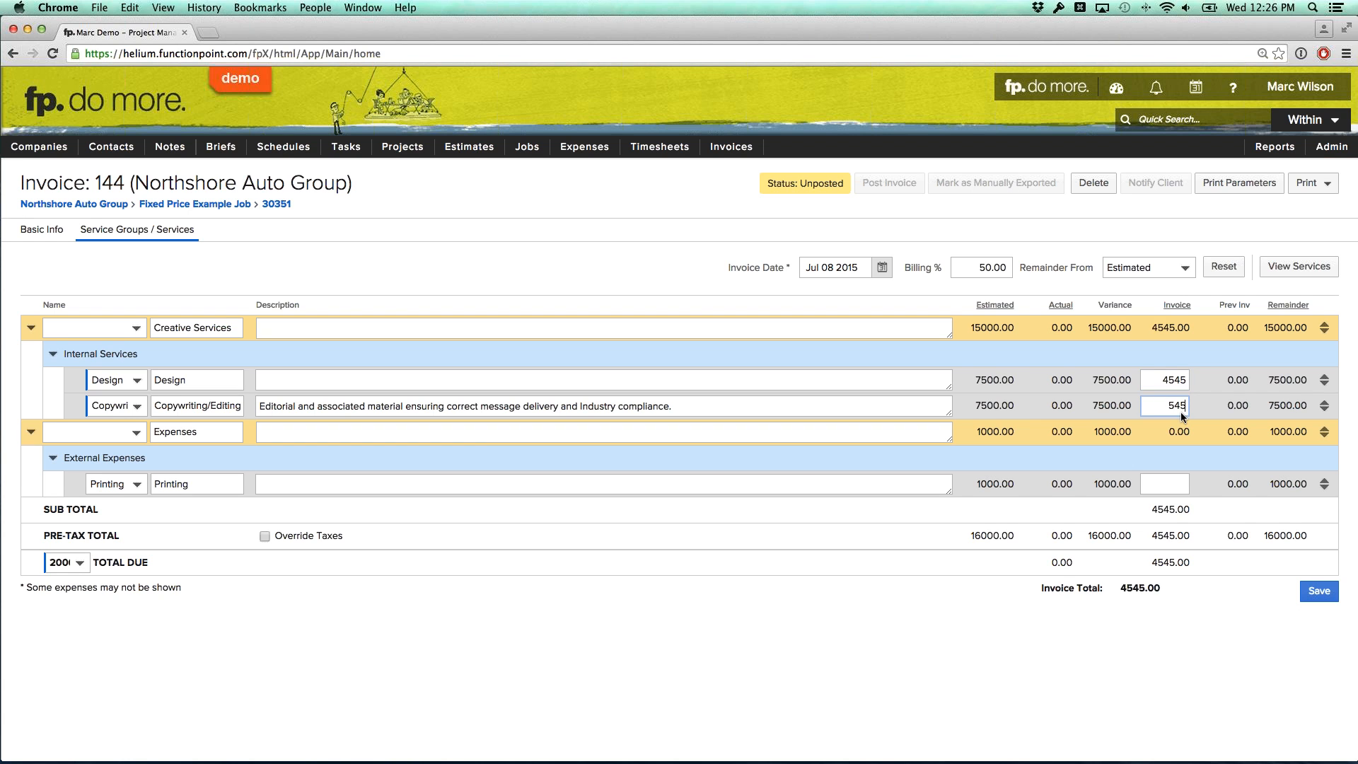
pyautogui.click(1233, 403)
pyautogui.click(1171, 328)
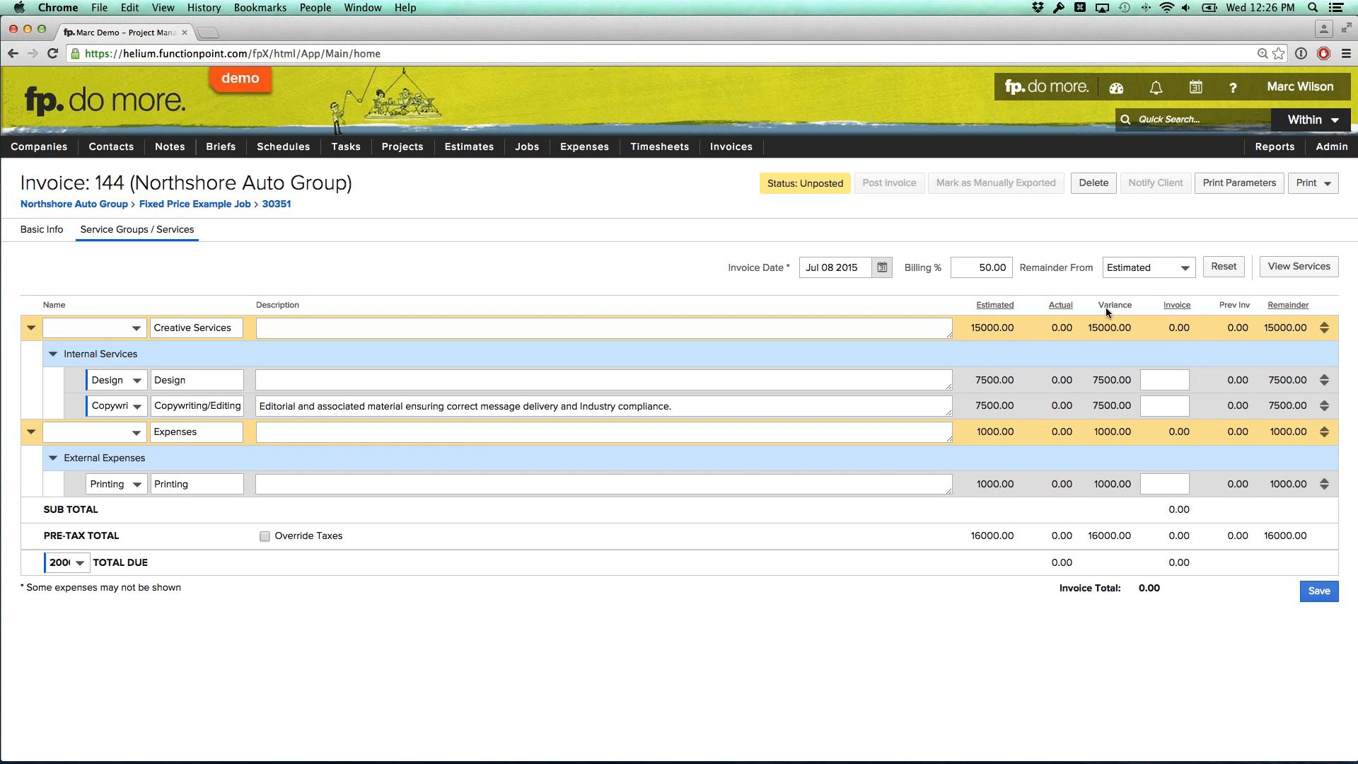
# Set the invoice's billing percentage to 25 and assign the invoice amounts from the estimated values
pyautogui.click(994, 269)
pyautogui.write('25')
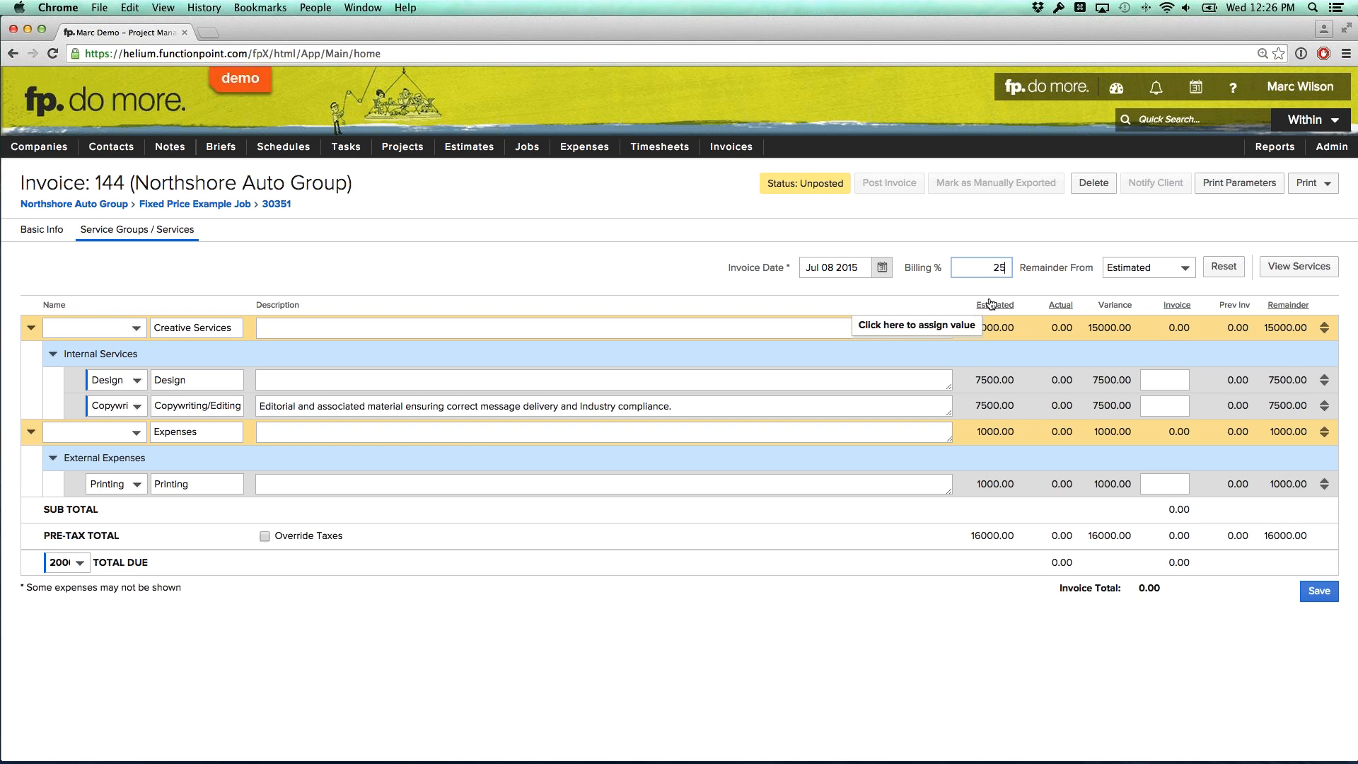
pyautogui.click(992, 306)
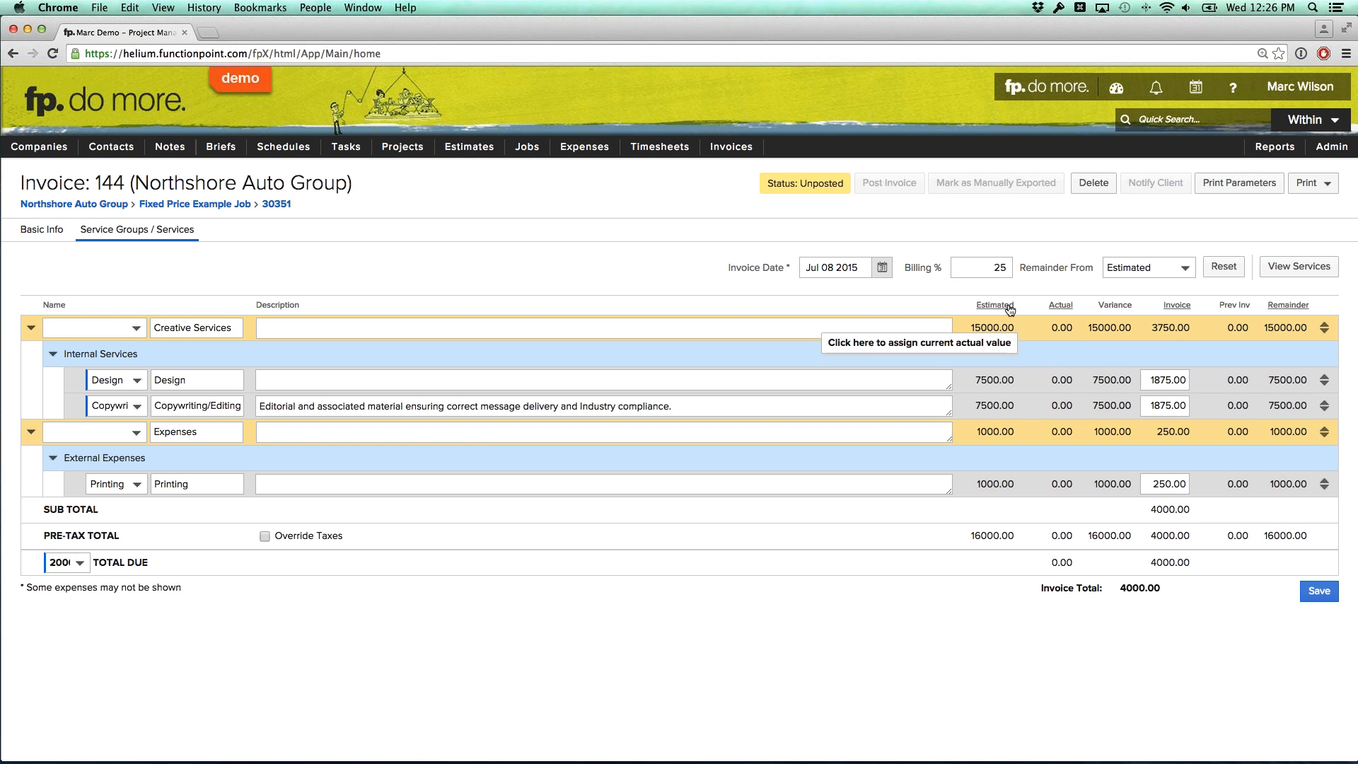
# Assign the invoice amounts at 50% of the estimated values, clear the Printing amount, and save the invoice
pyautogui.doubleClick(997, 269)
pyautogui.write('50')
pyautogui.click(994, 305)
pyautogui.click(1151, 476)
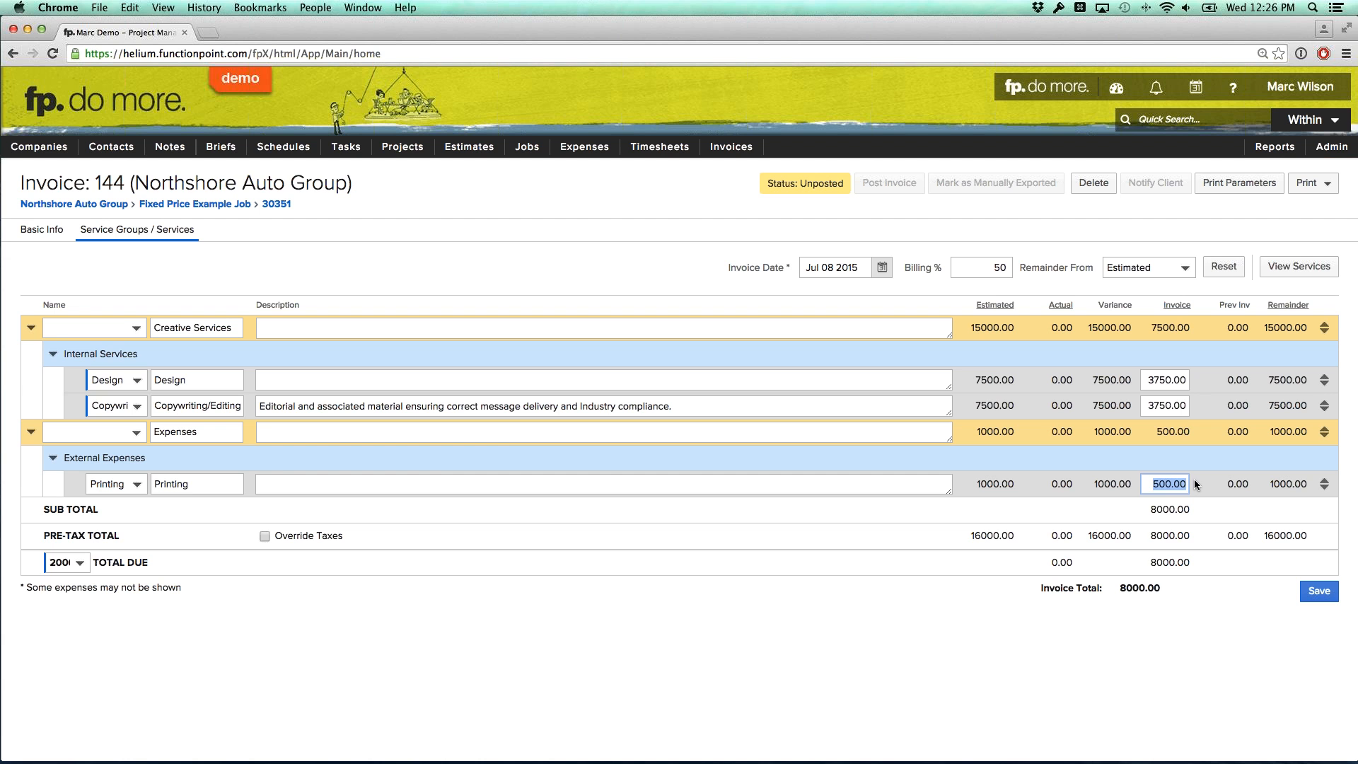
pyautogui.click(1308, 594)
pyautogui.click(1307, 595)
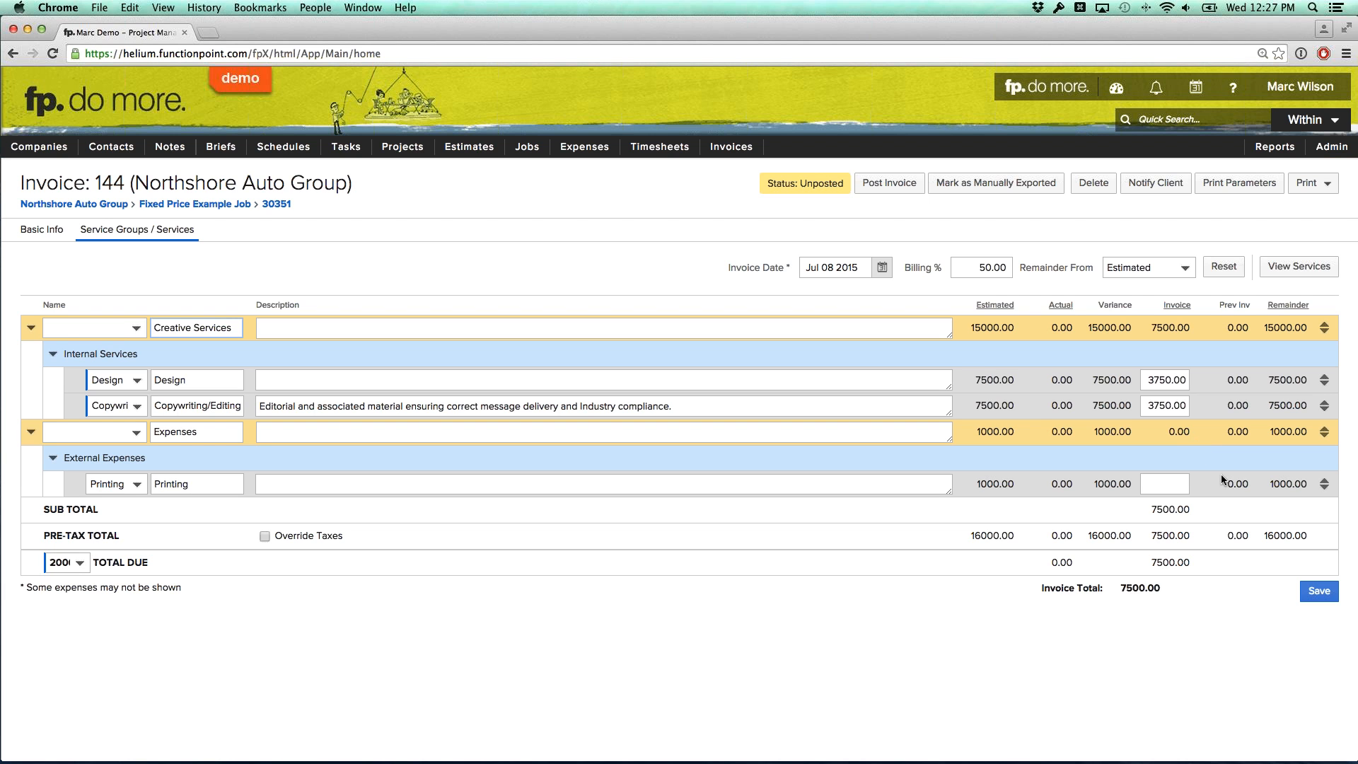
pyautogui.click(1318, 592)
# Open the Retainer Example Job's financials and examine the SMM Management estimated hours, estimate and actual quantity
pyautogui.click(527, 146)
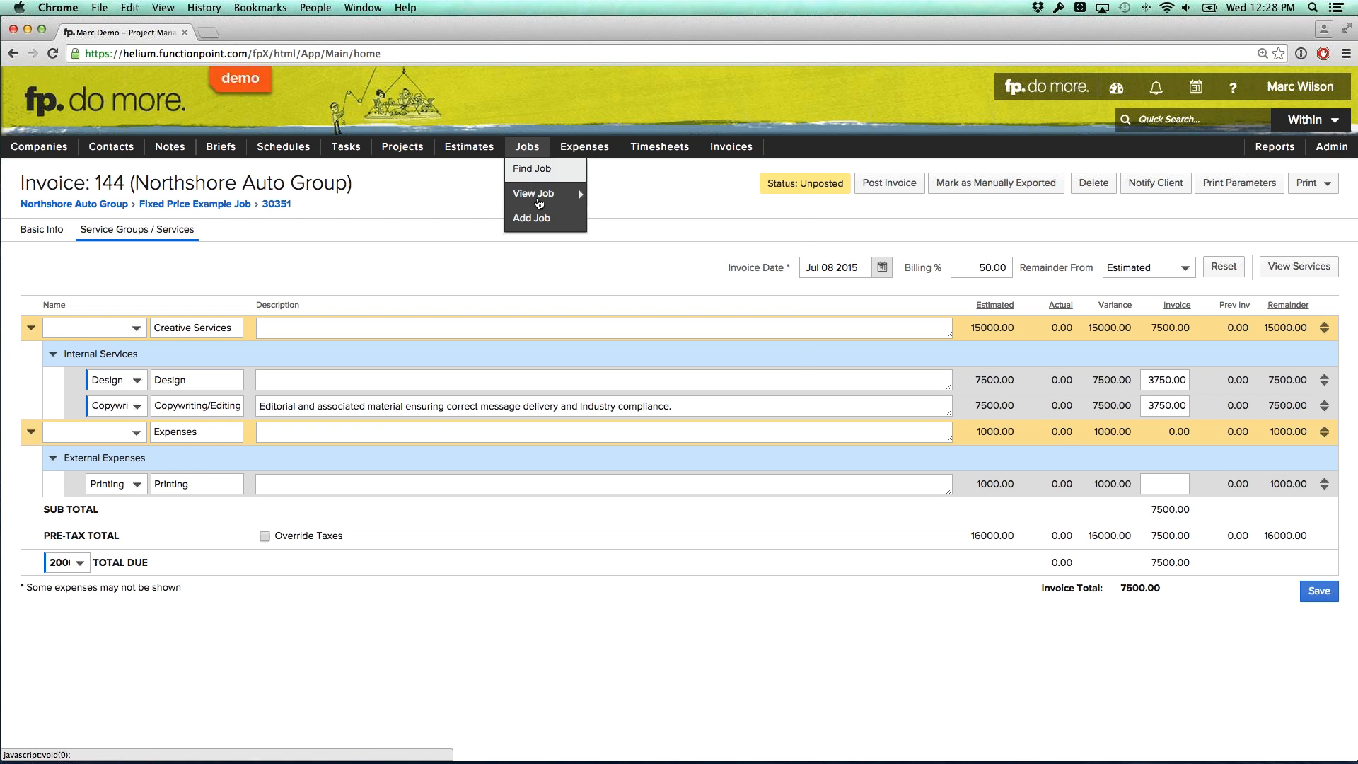
pyautogui.moveTo(578, 203)
pyautogui.click(699, 248)
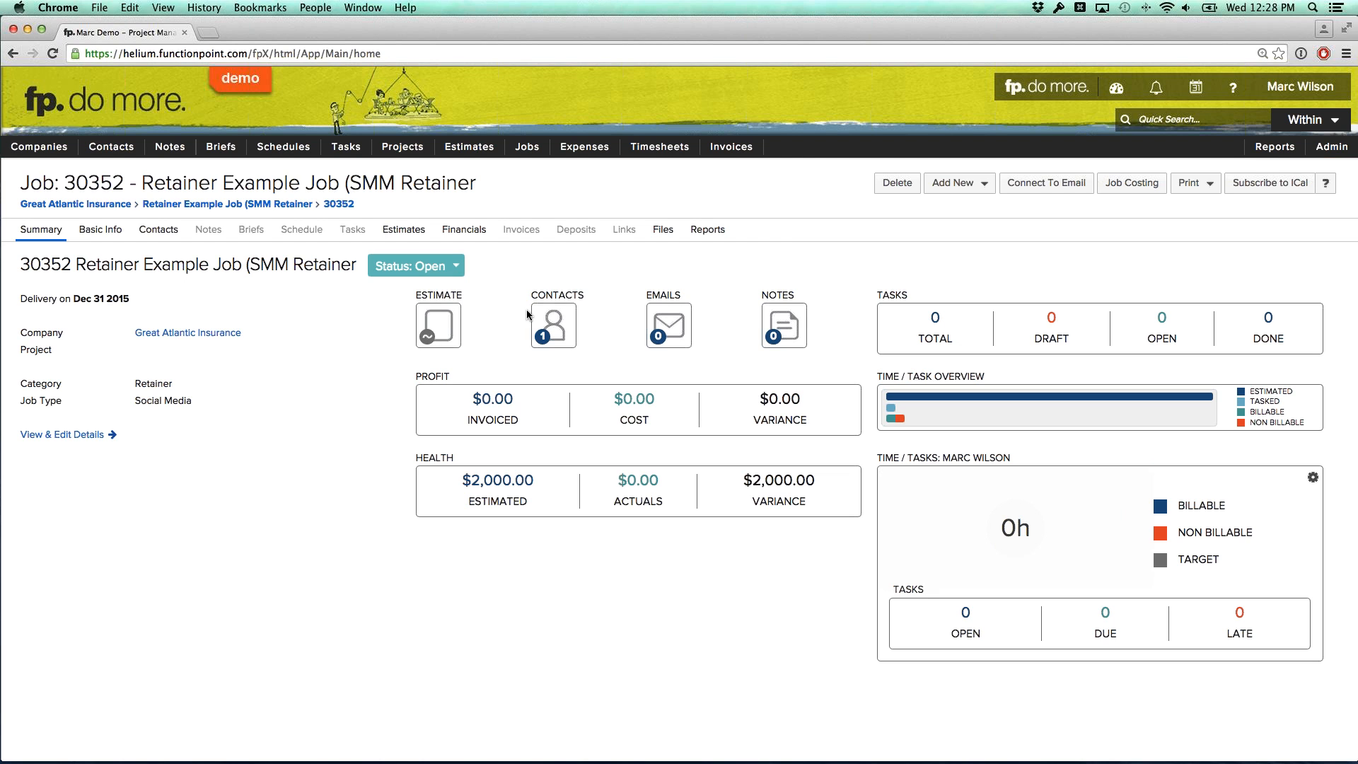
pyautogui.moveTo(487, 486)
pyautogui.click(470, 231)
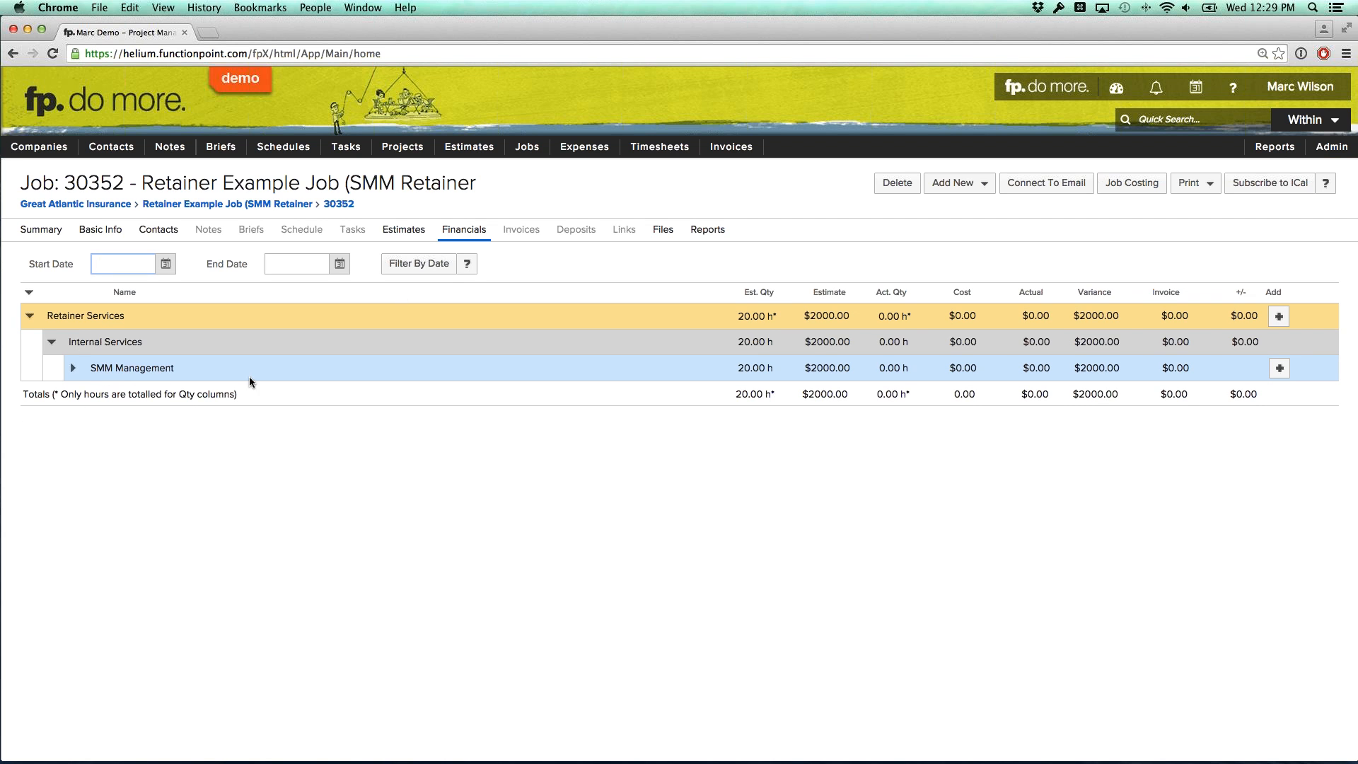
pyautogui.doubleClick(751, 368)
pyautogui.moveTo(805, 368); pyautogui.dragTo(910, 369)
pyautogui.click(842, 367)
pyautogui.click(908, 372)
# Add an interim invoice to the Retainer Example Job, calculated from Estimated with the GST tax group, and save it
pyautogui.click(979, 187)
pyautogui.click(958, 293)
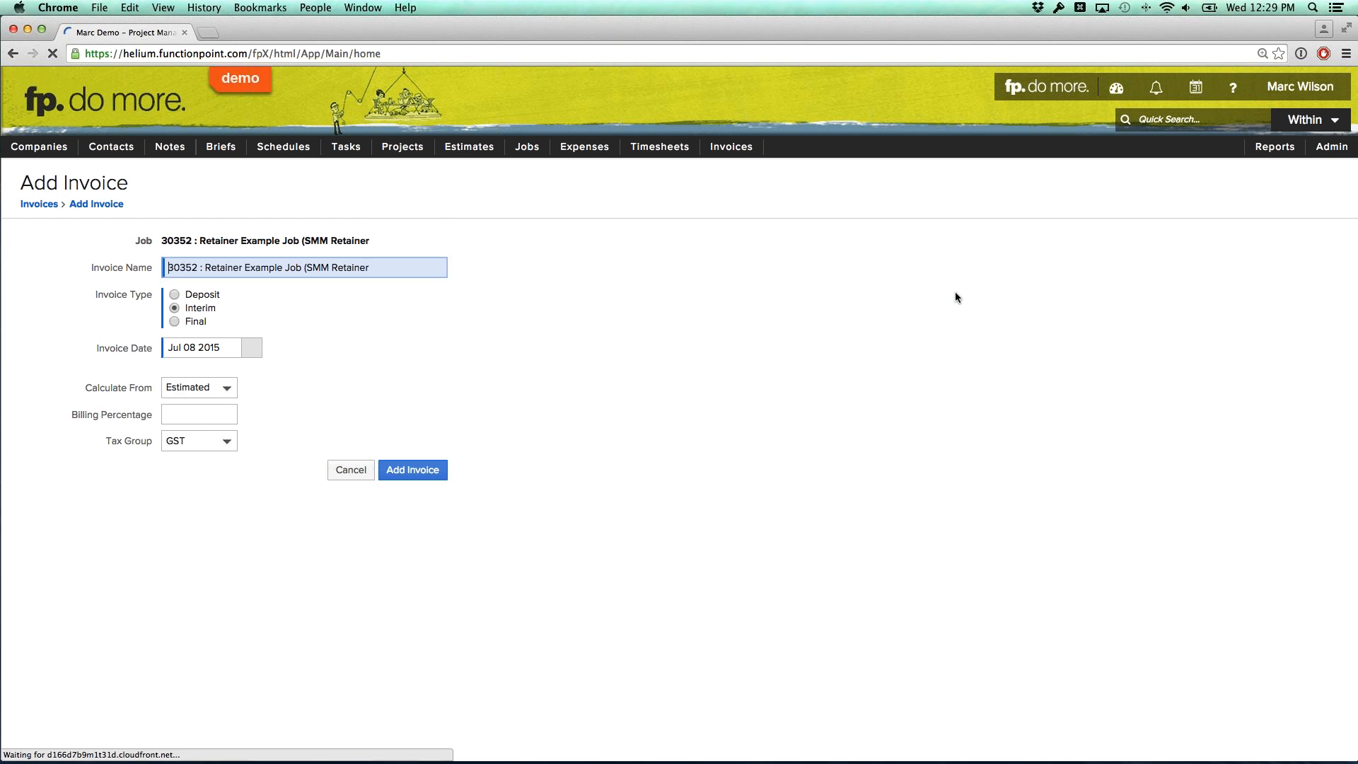
pyautogui.click(413, 529)
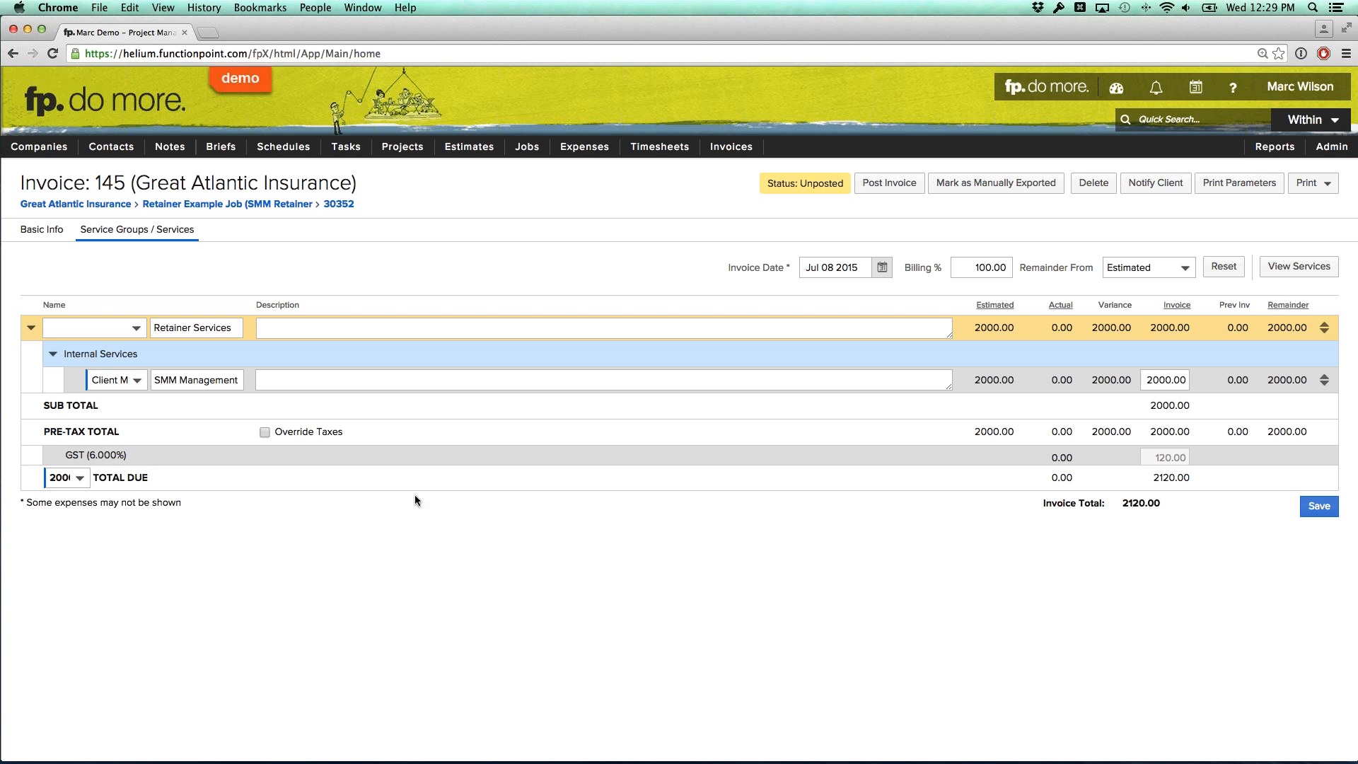
pyautogui.moveTo(179, 184); pyautogui.dragTo(354, 186)
pyautogui.click(335, 191)
pyautogui.click(1317, 514)
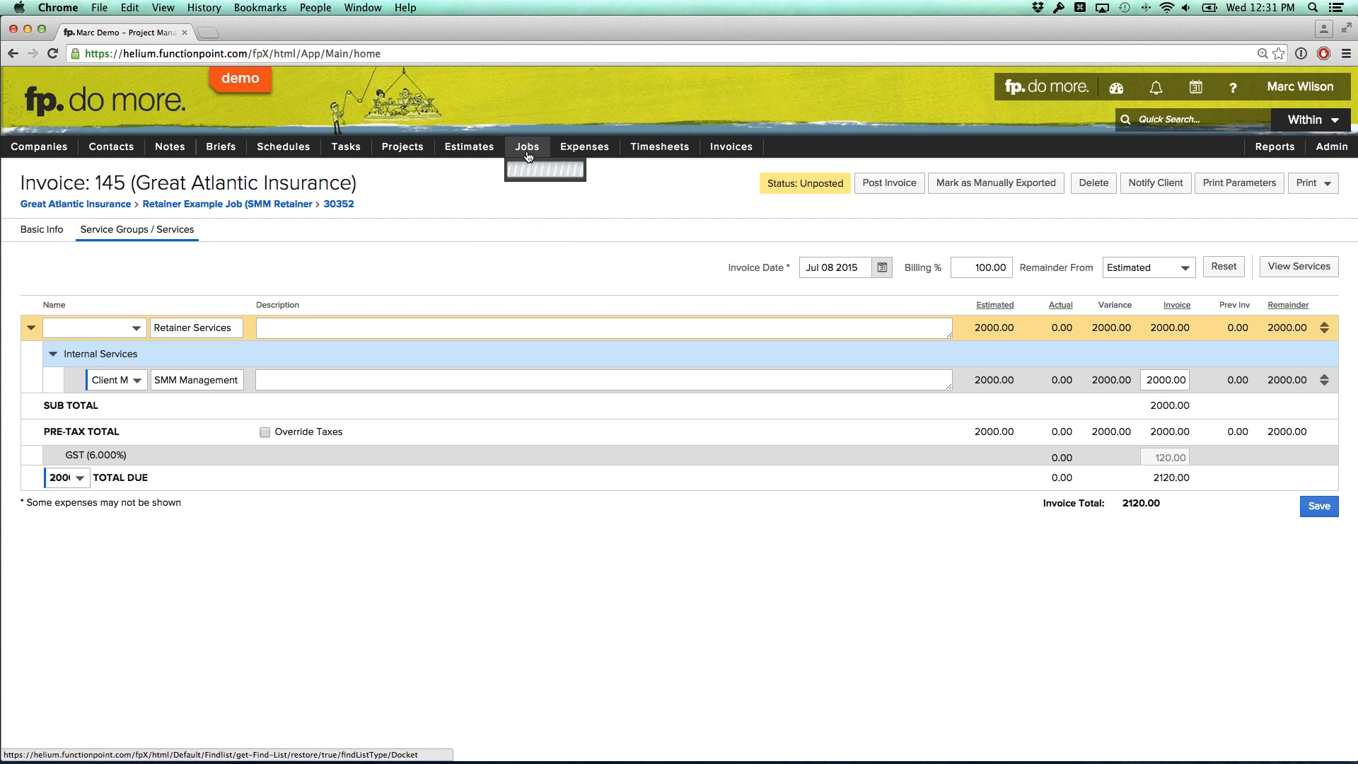
# Search for active jobs in the Time and Materials category
pyautogui.click(528, 170)
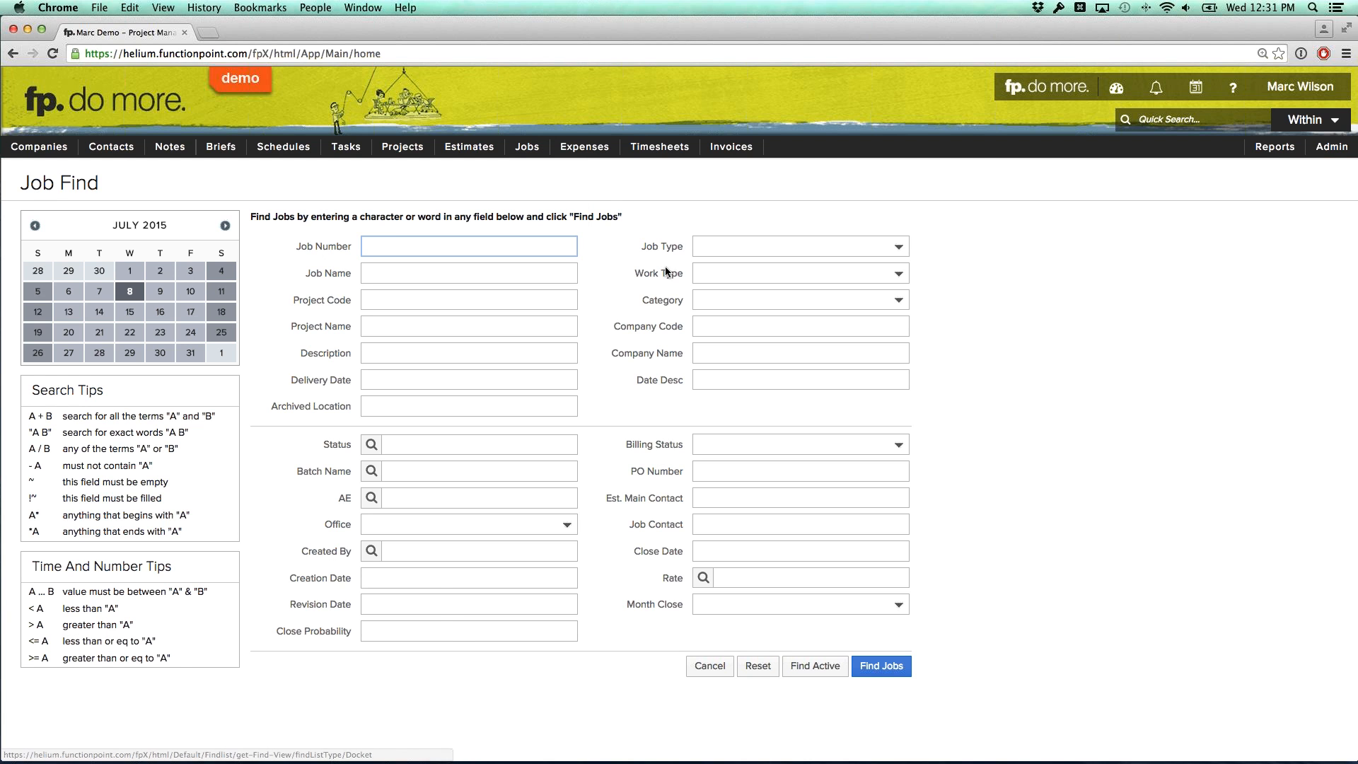
pyautogui.moveTo(645, 300); pyautogui.dragTo(684, 304)
pyautogui.click(735, 304)
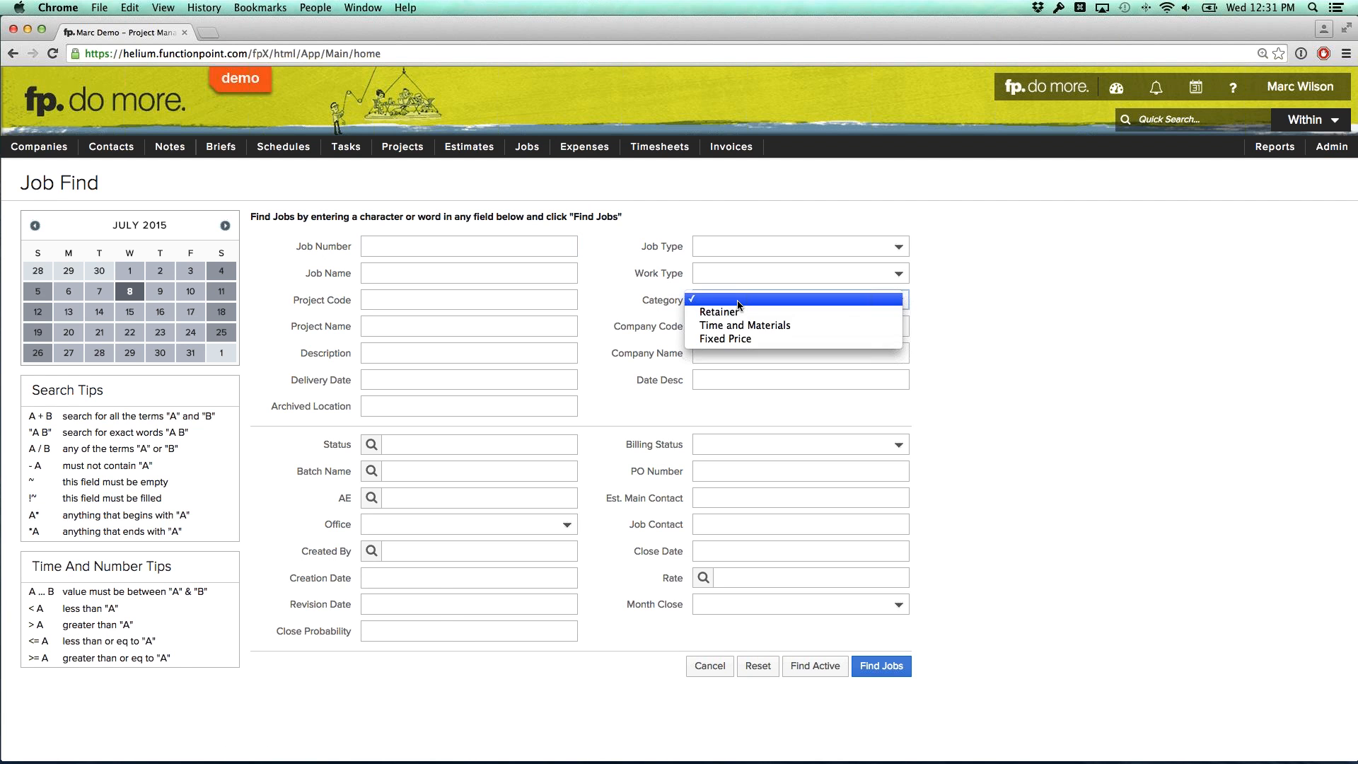
pyautogui.click(736, 327)
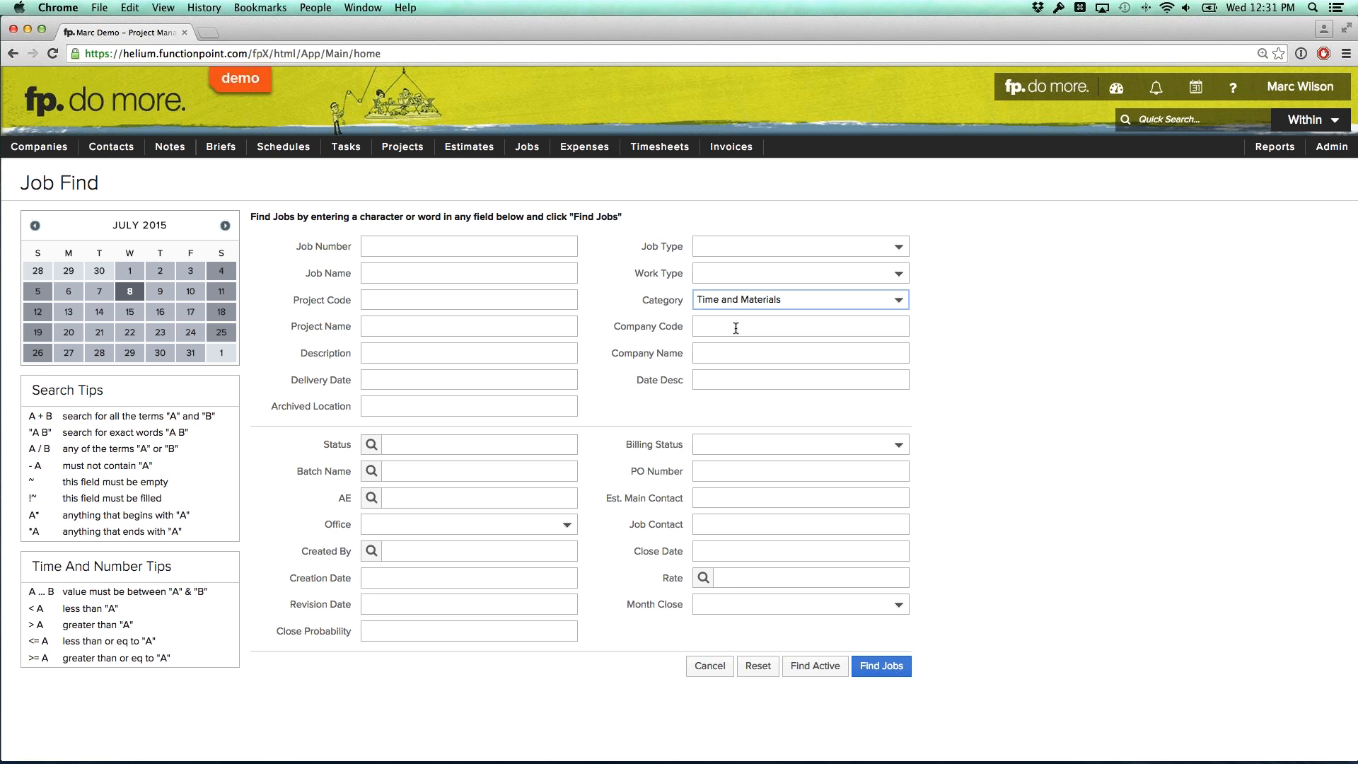
pyautogui.click(660, 310)
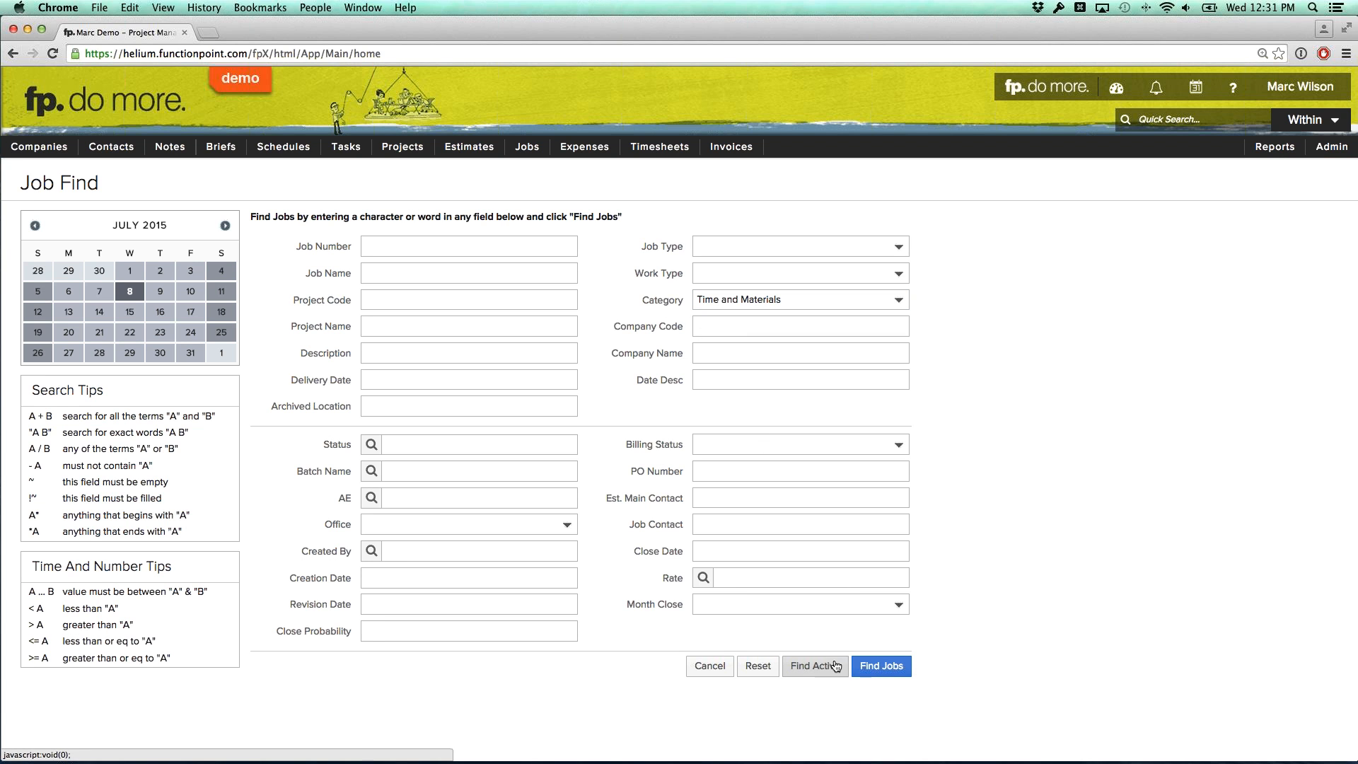
pyautogui.click(542, 444)
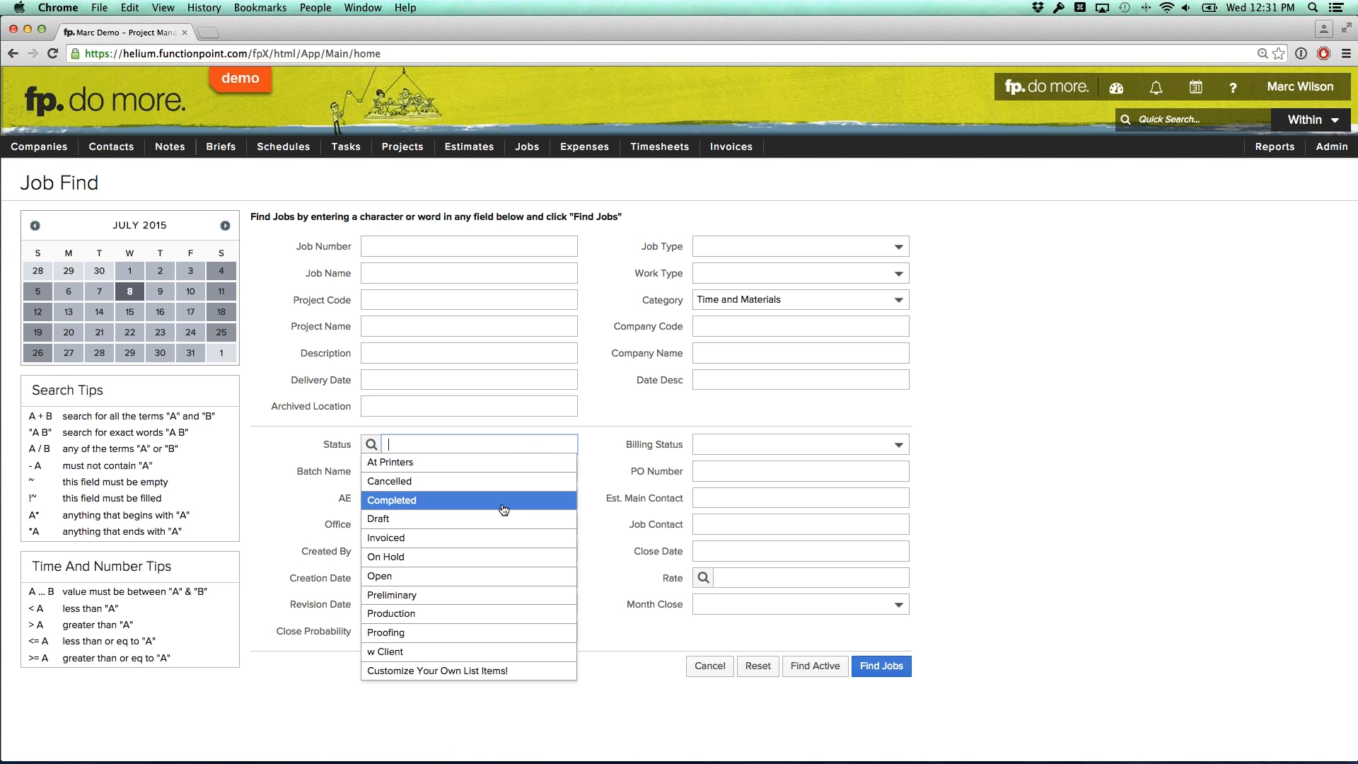
pyautogui.click(597, 461)
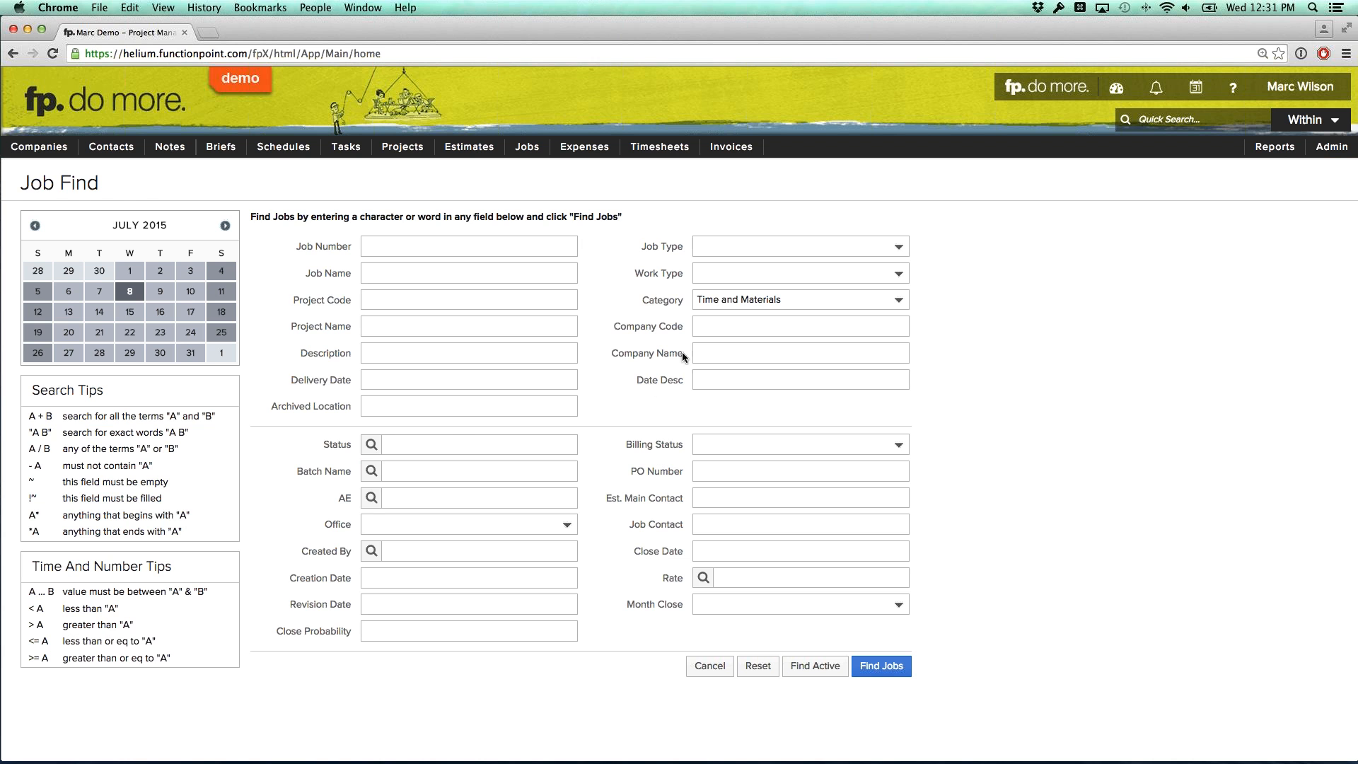
pyautogui.click(807, 668)
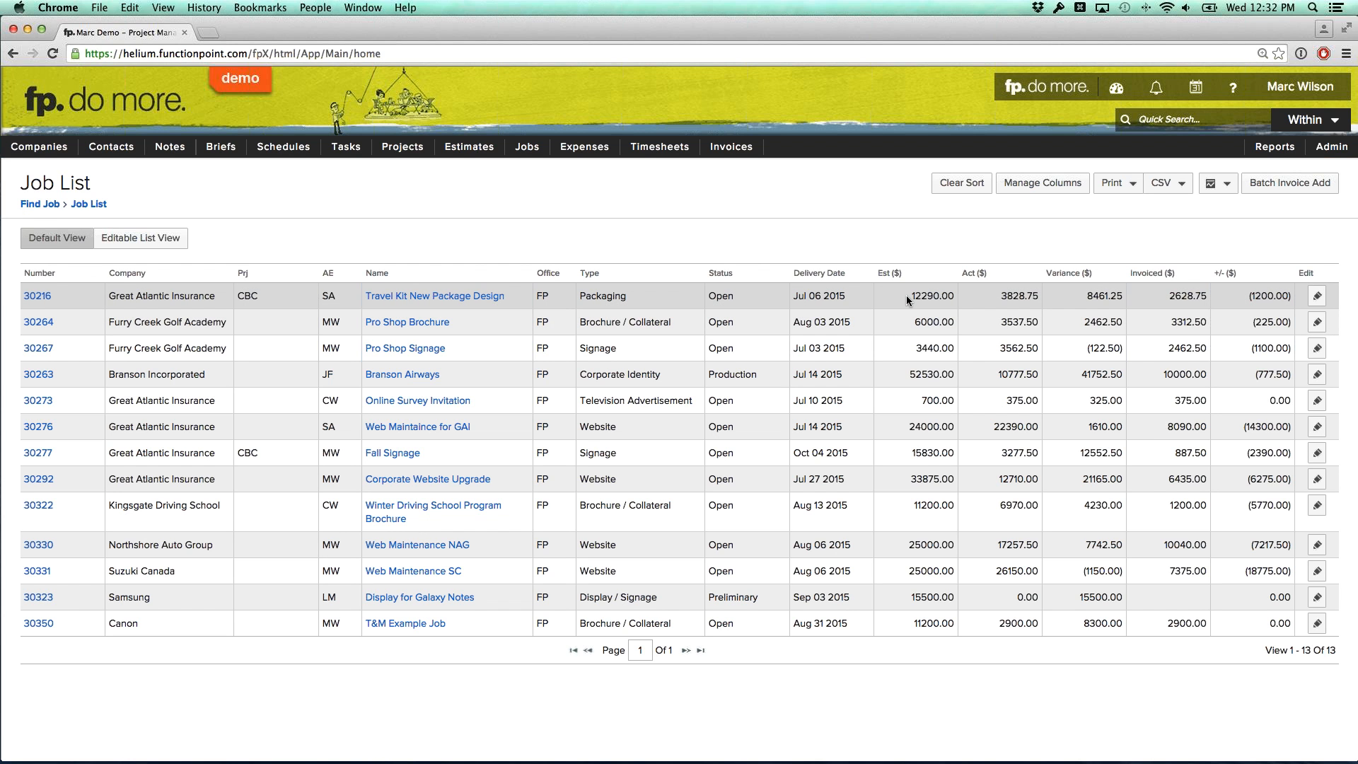
# Examine the estimated, actual, variance, invoiced and +/- amounts of the Time and Materials jobs in the list
pyautogui.moveTo(906, 295); pyautogui.dragTo(982, 302)
pyautogui.doubleClick(1017, 295)
pyautogui.moveTo(1086, 298); pyautogui.dragTo(1115, 295)
pyautogui.moveTo(999, 296); pyautogui.dragTo(1008, 297)
pyautogui.click(1035, 297)
pyautogui.moveTo(1251, 295); pyautogui.dragTo(1287, 299)
pyautogui.click(1281, 294)
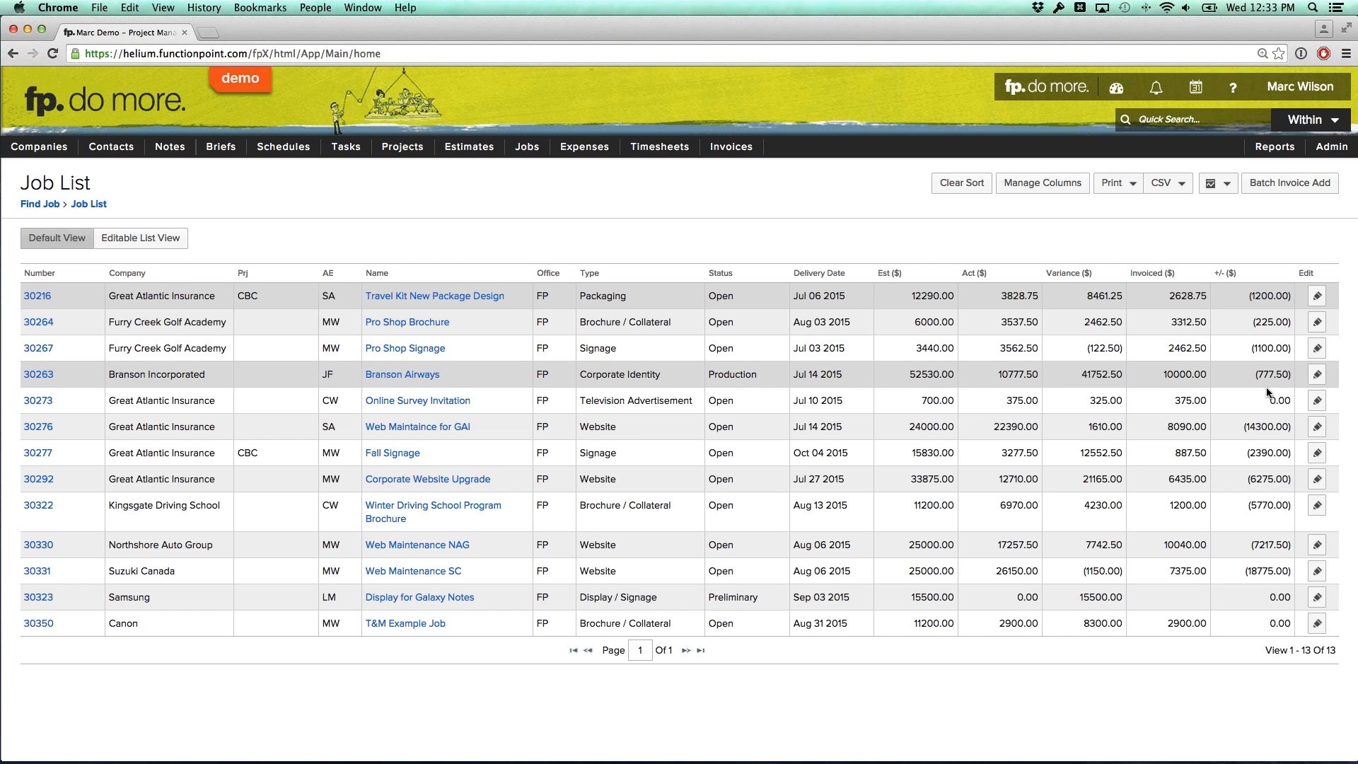
pyautogui.click(1286, 404)
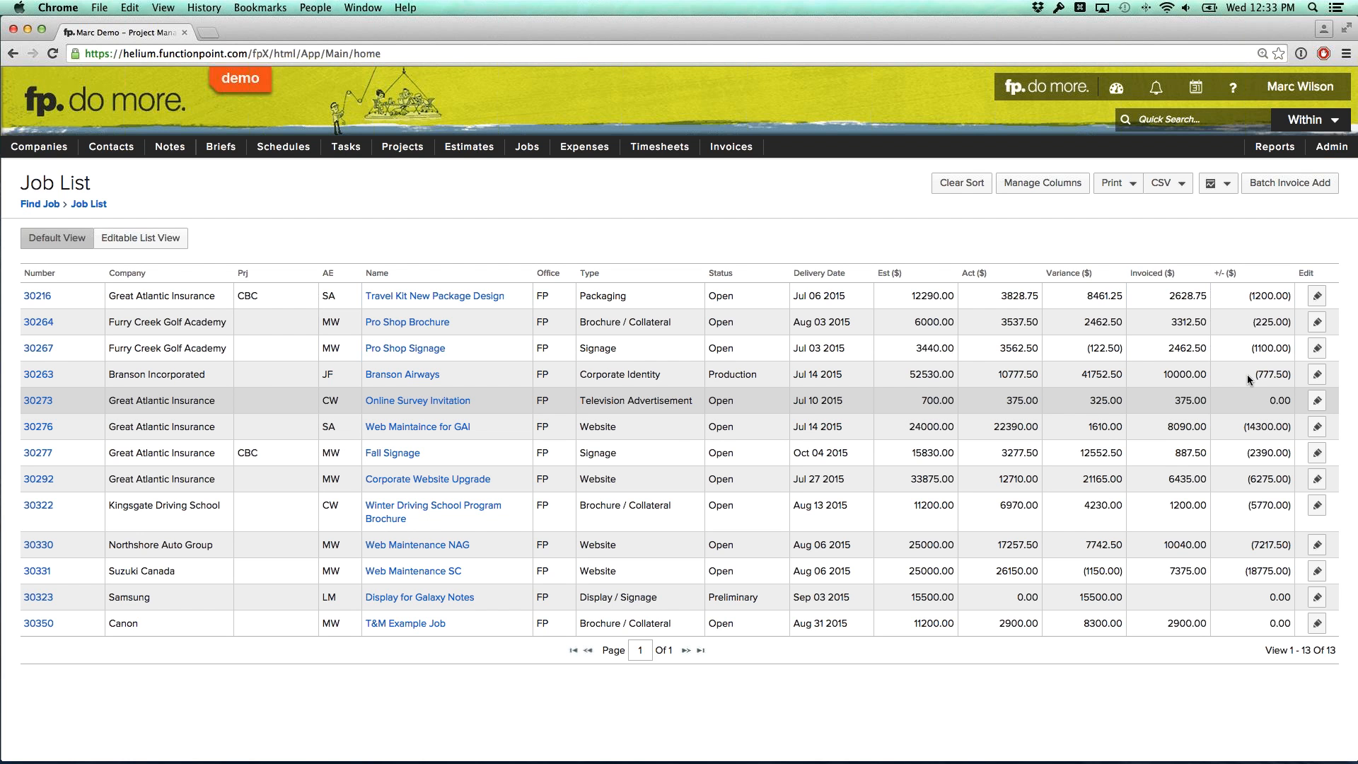
# Add an interim batch invoice named T&M July Batch for the listed jobs, calculated from Actuals
pyautogui.click(1272, 187)
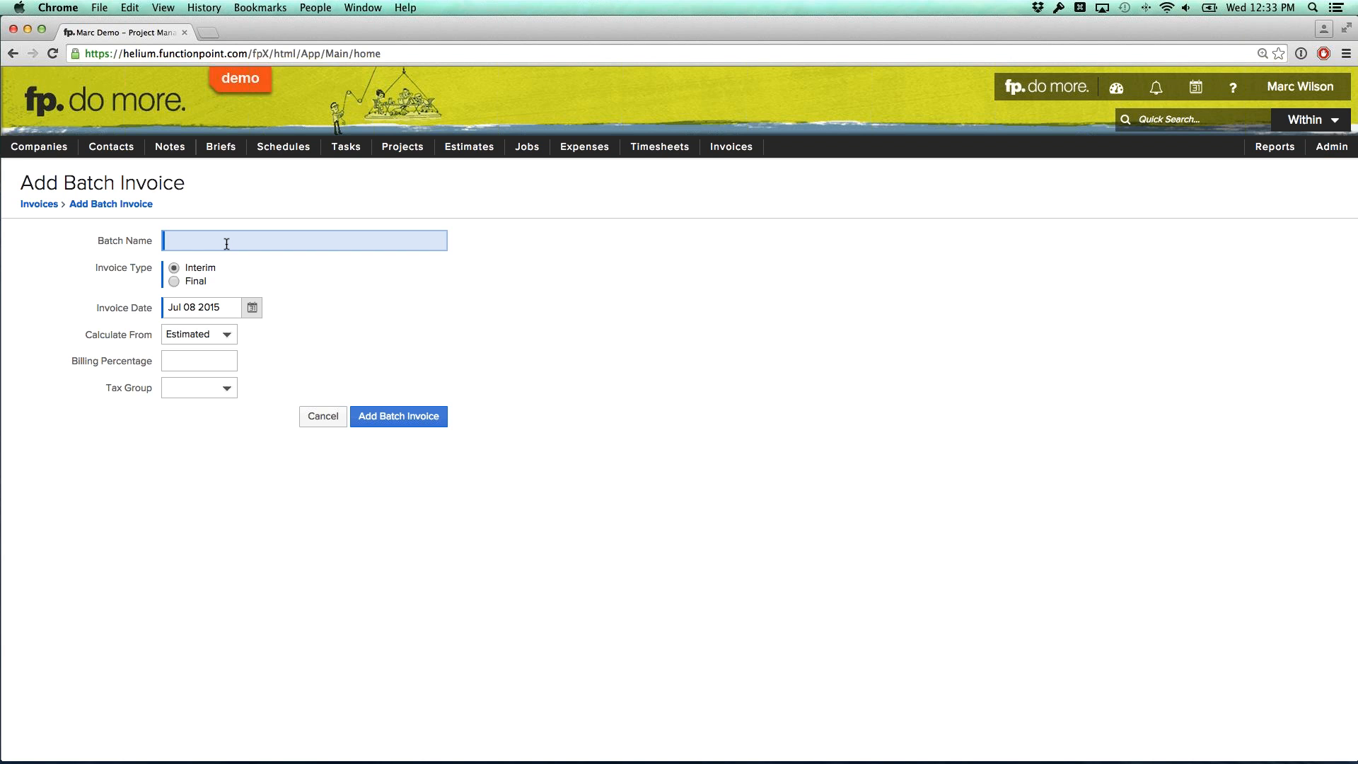
pyautogui.write('T&M July Batc')
pyautogui.click(212, 335)
pyautogui.click(205, 321)
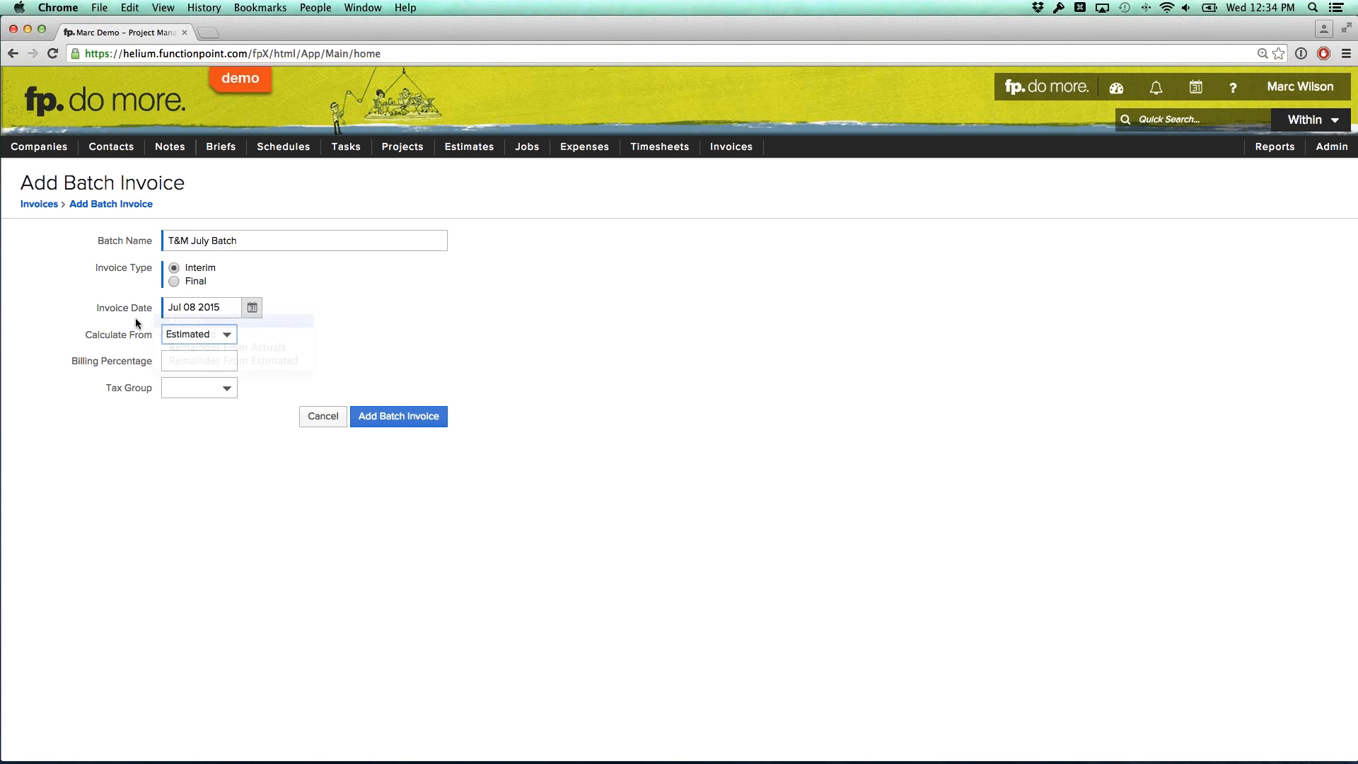
pyautogui.click(211, 333)
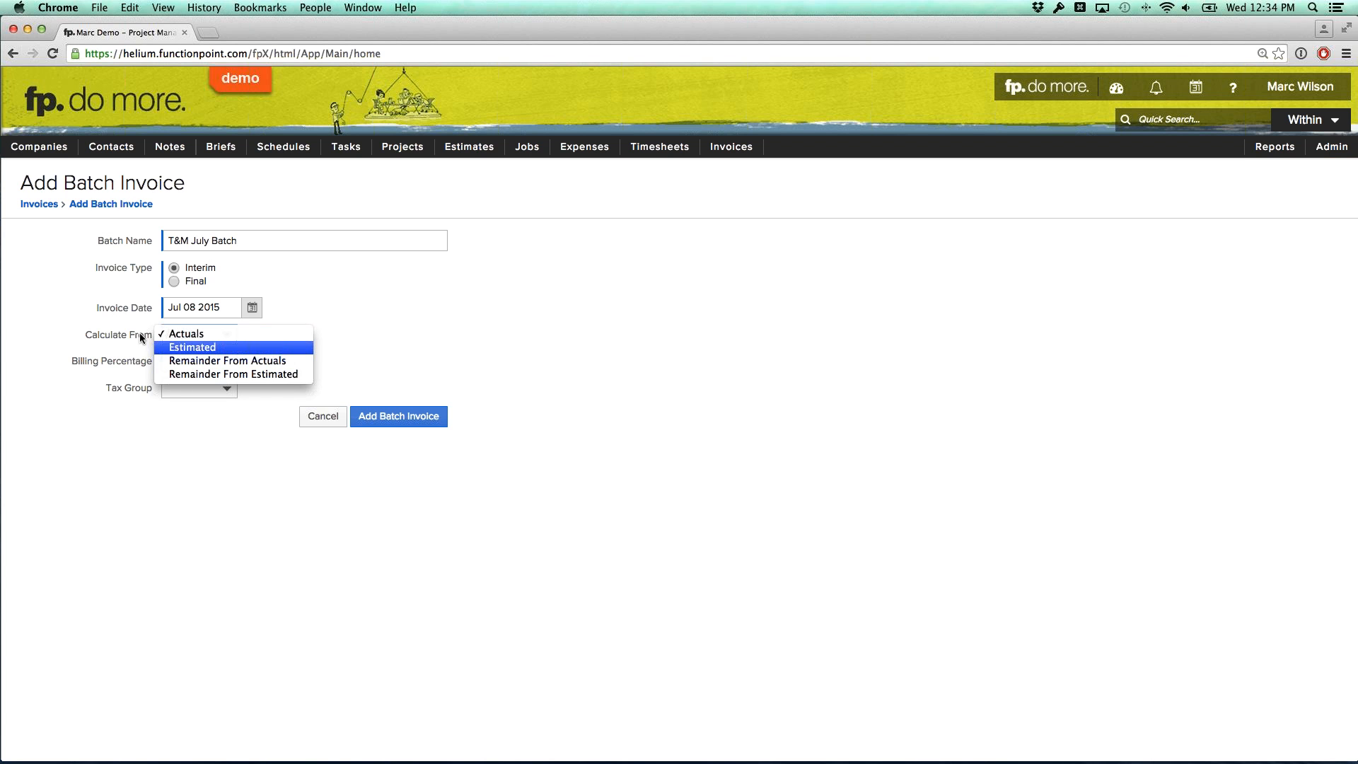
pyautogui.click(107, 306)
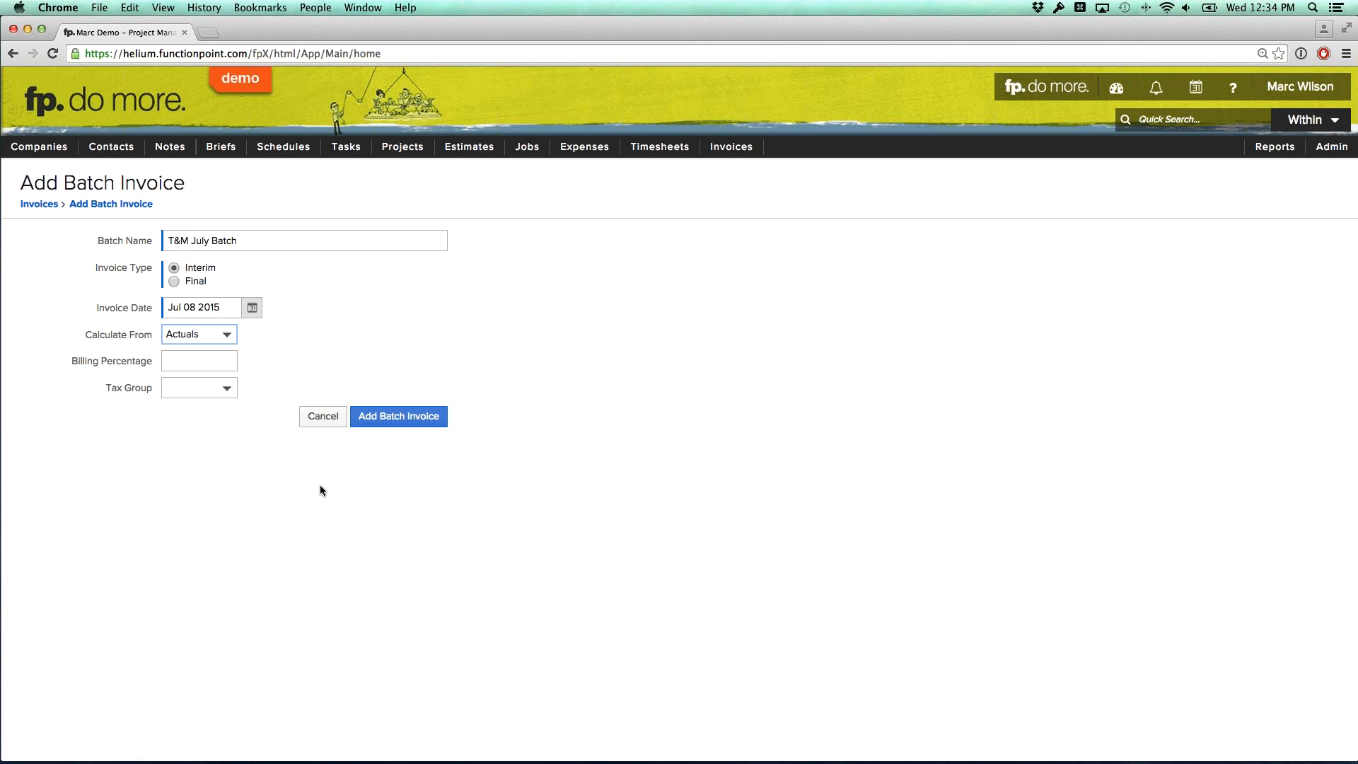
pyautogui.click(391, 422)
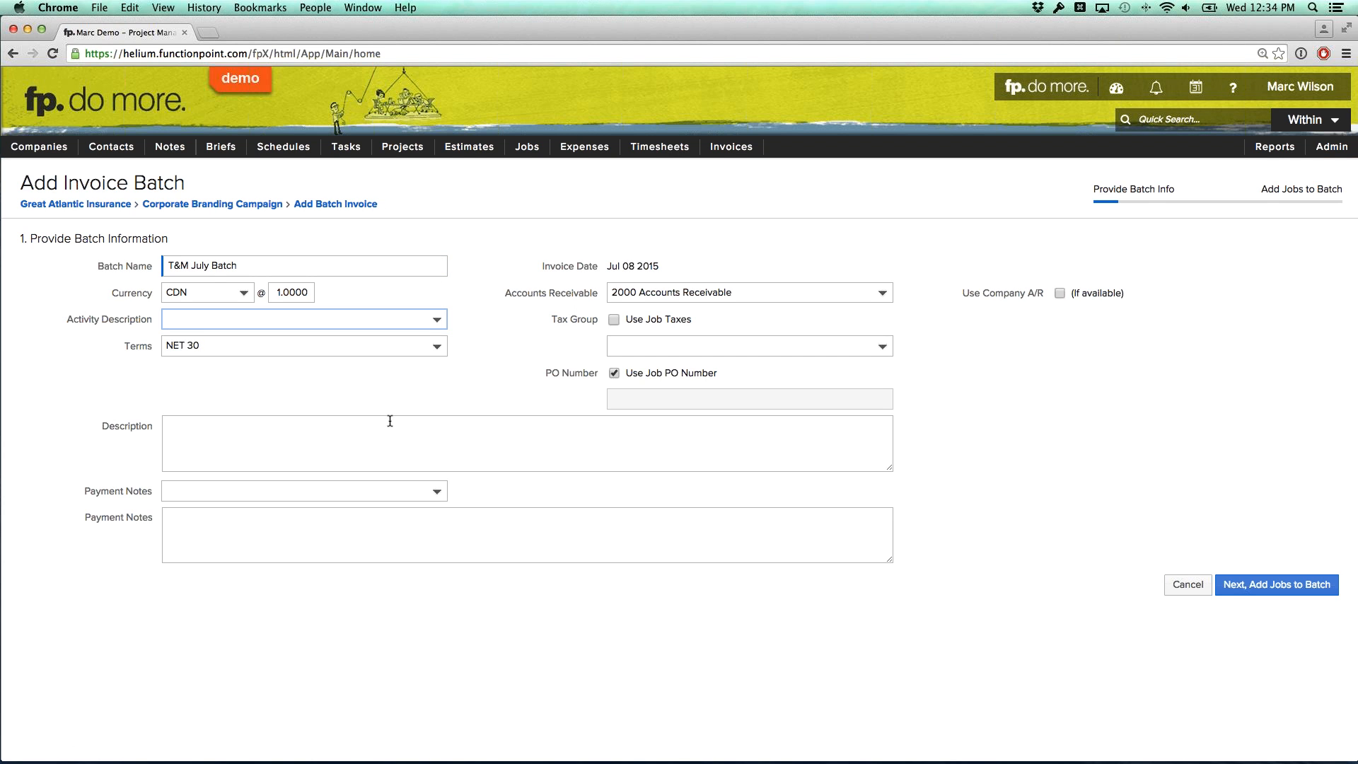
# Accept the default batch information and create invoices for all jobs in the T&M July Batch
pyautogui.click(416, 403)
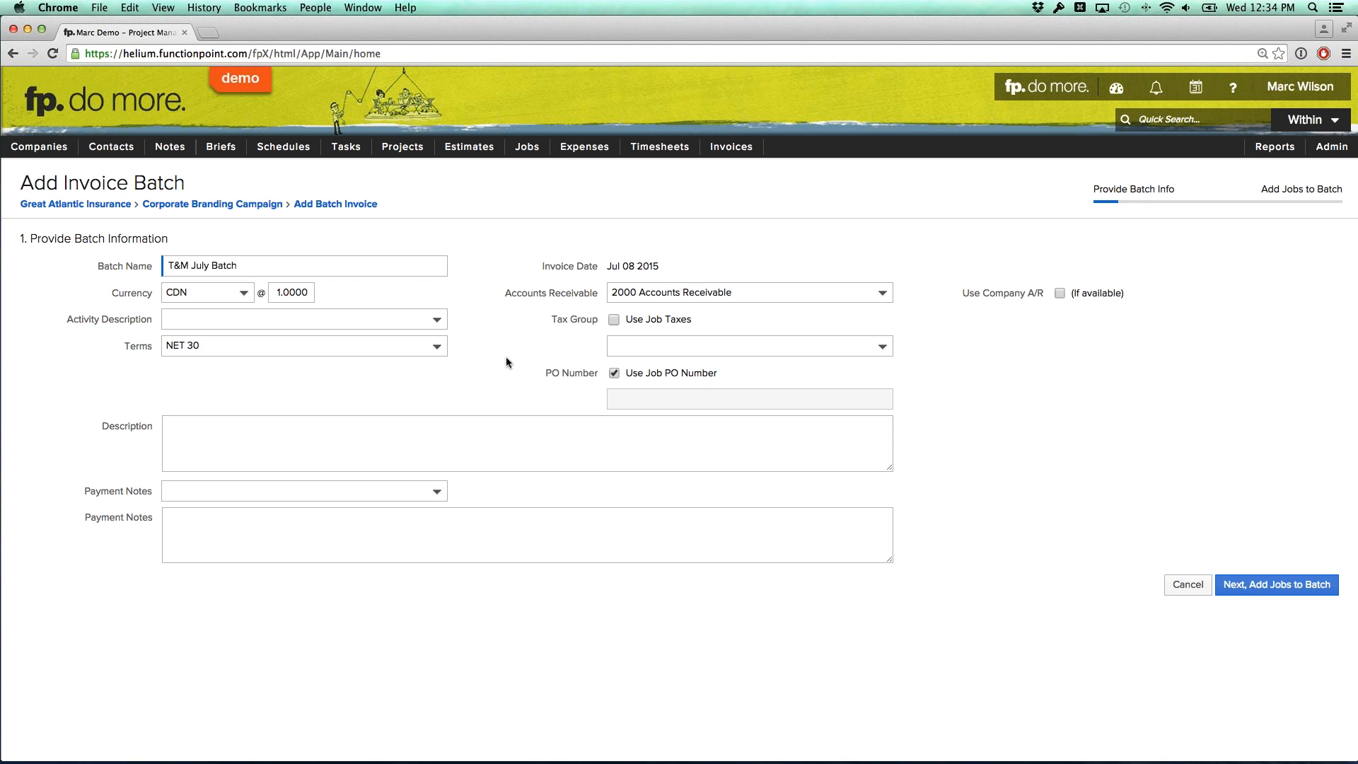
pyautogui.moveTo(507, 292); pyautogui.dragTo(587, 295)
pyautogui.click(586, 295)
pyautogui.click(1256, 587)
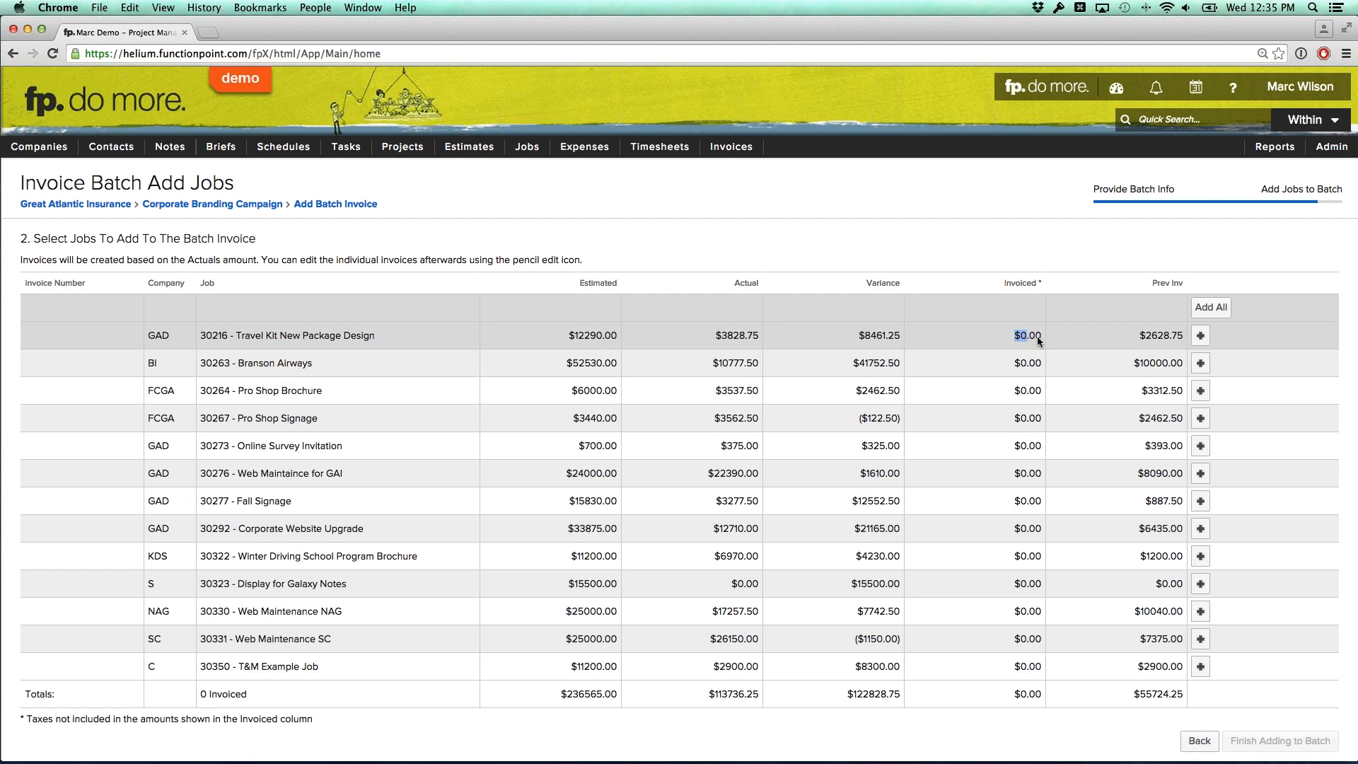
pyautogui.moveTo(1014, 363); pyautogui.dragTo(1022, 367)
pyautogui.click(1021, 382)
pyautogui.click(1211, 307)
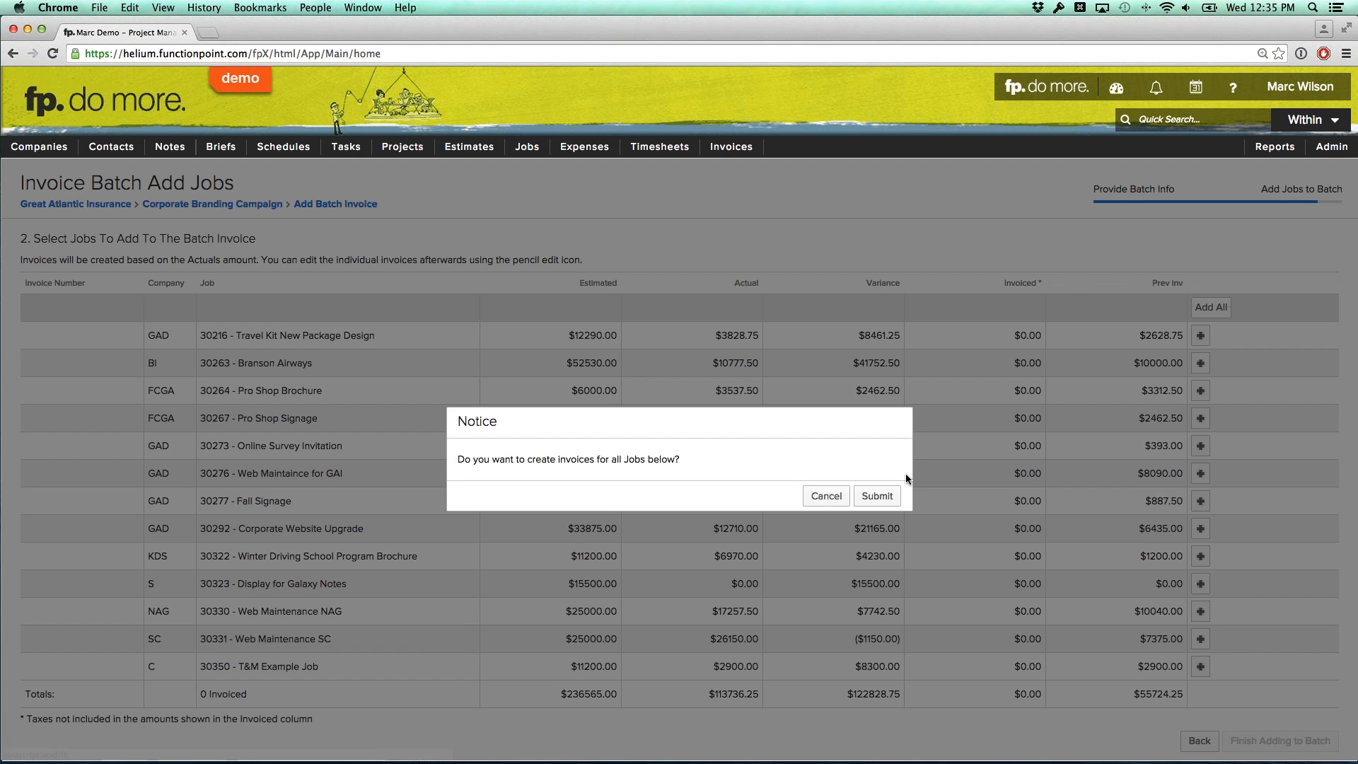
pyautogui.click(881, 491)
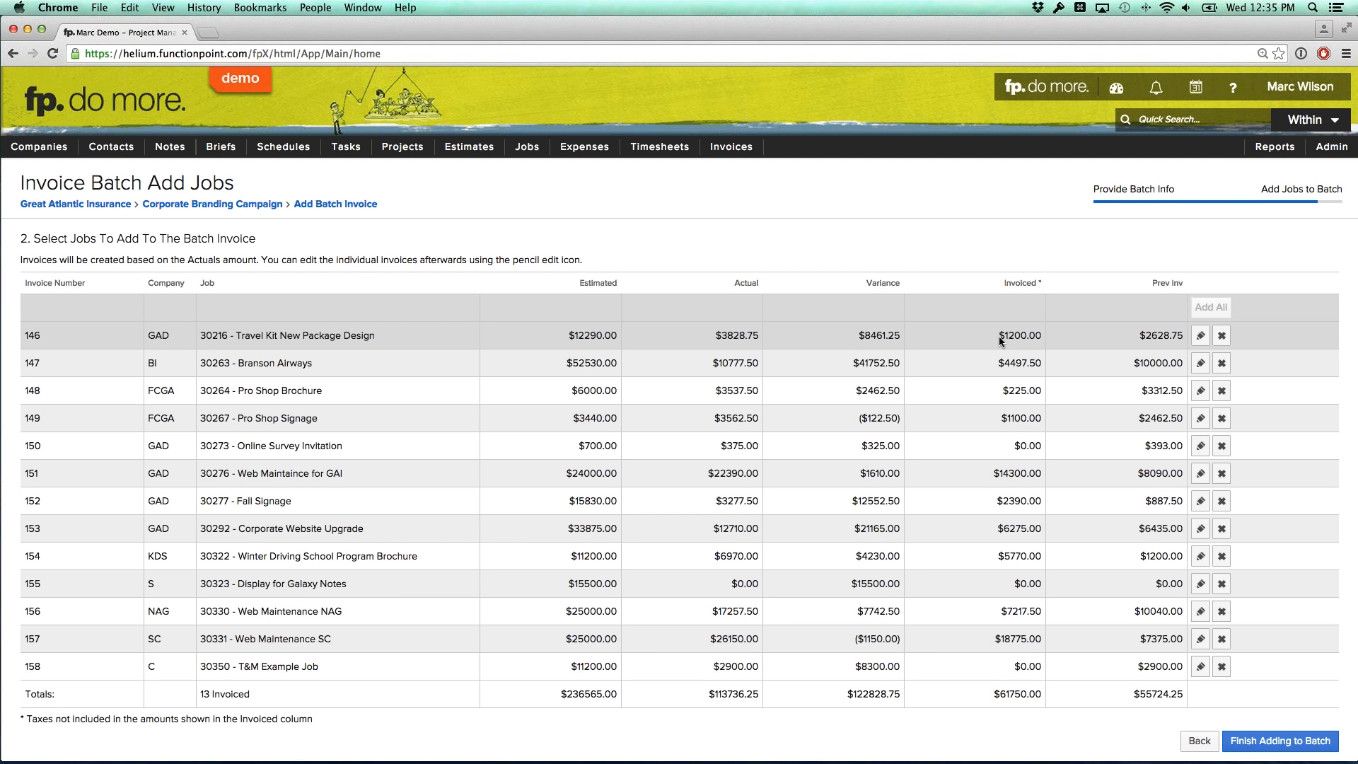
# Delete the zero-amount invoices for Online Survey Invitation, Display for Galaxy Notes and T&M Example Job from the batch
pyautogui.click(1031, 336)
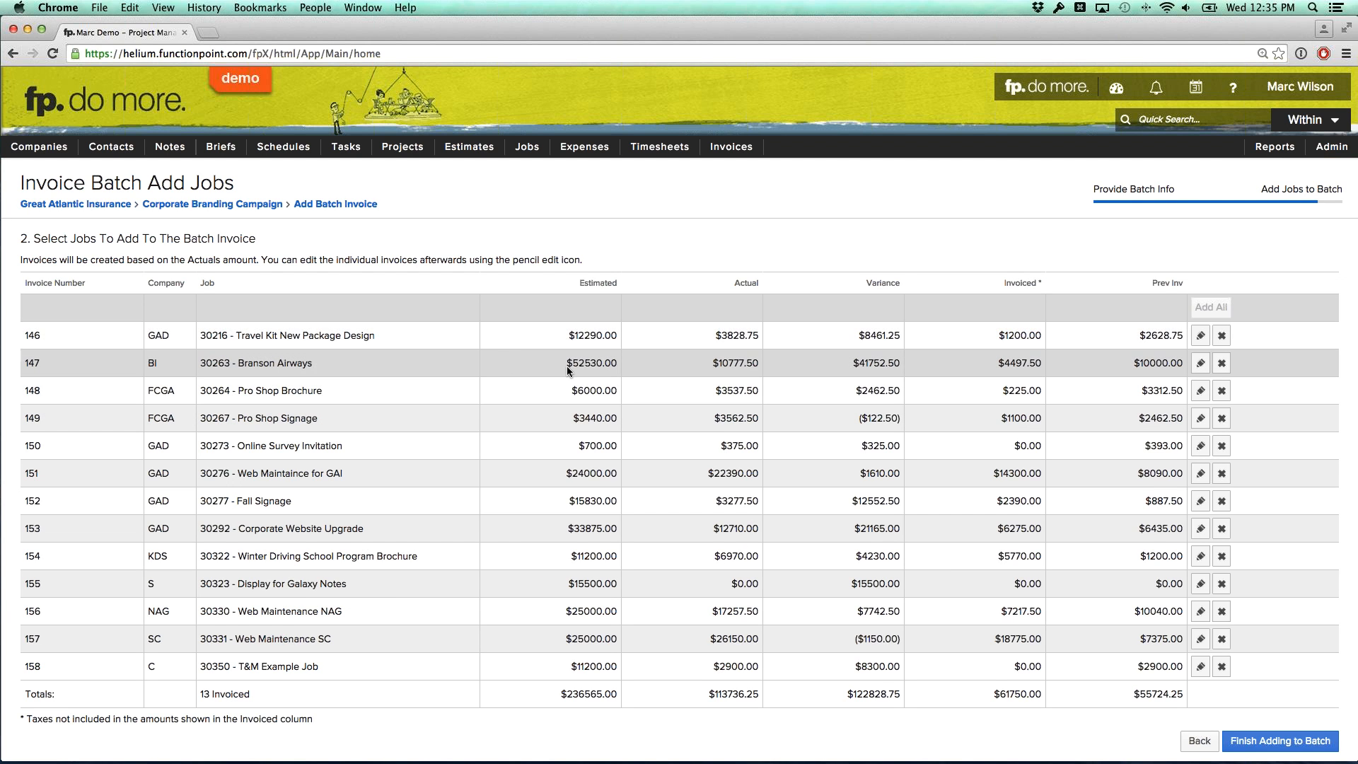
pyautogui.moveTo(991, 366); pyautogui.dragTo(1043, 363)
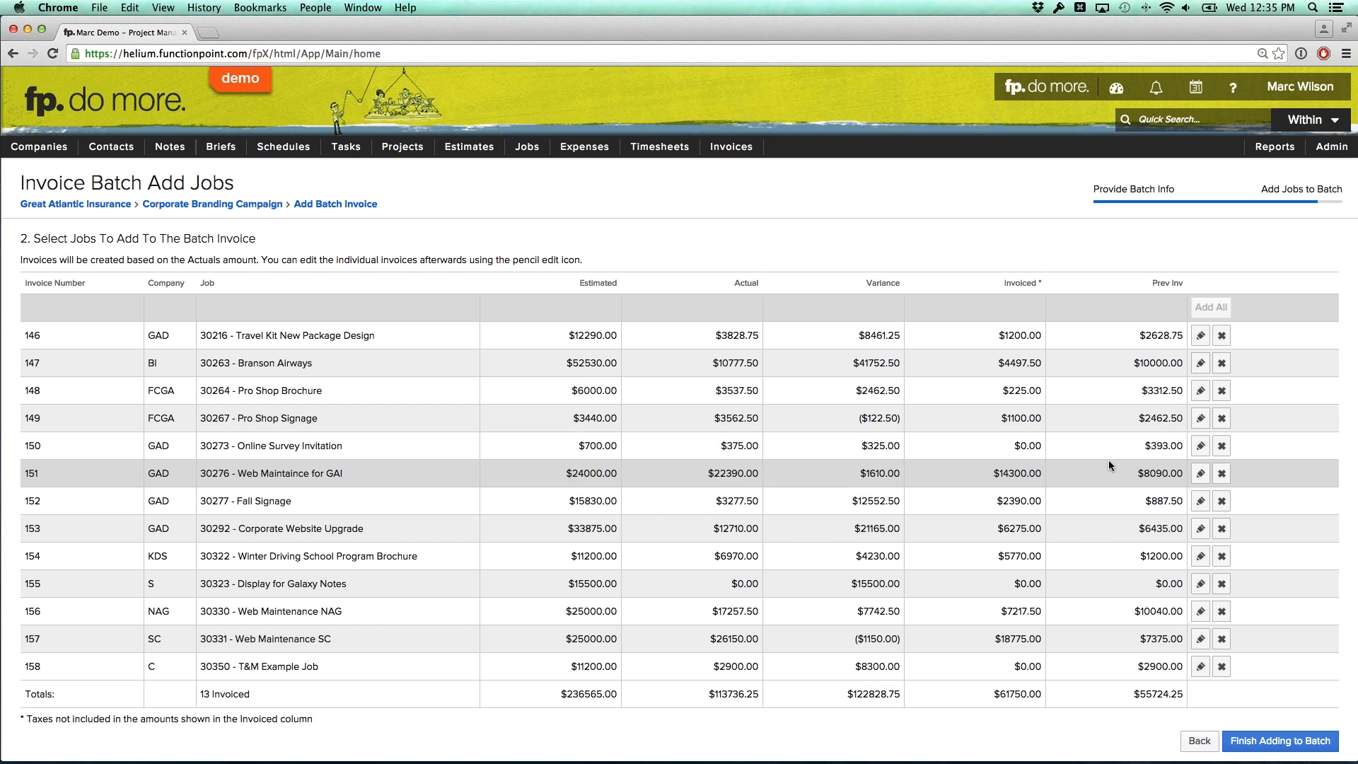
pyautogui.click(1222, 446)
pyautogui.click(879, 494)
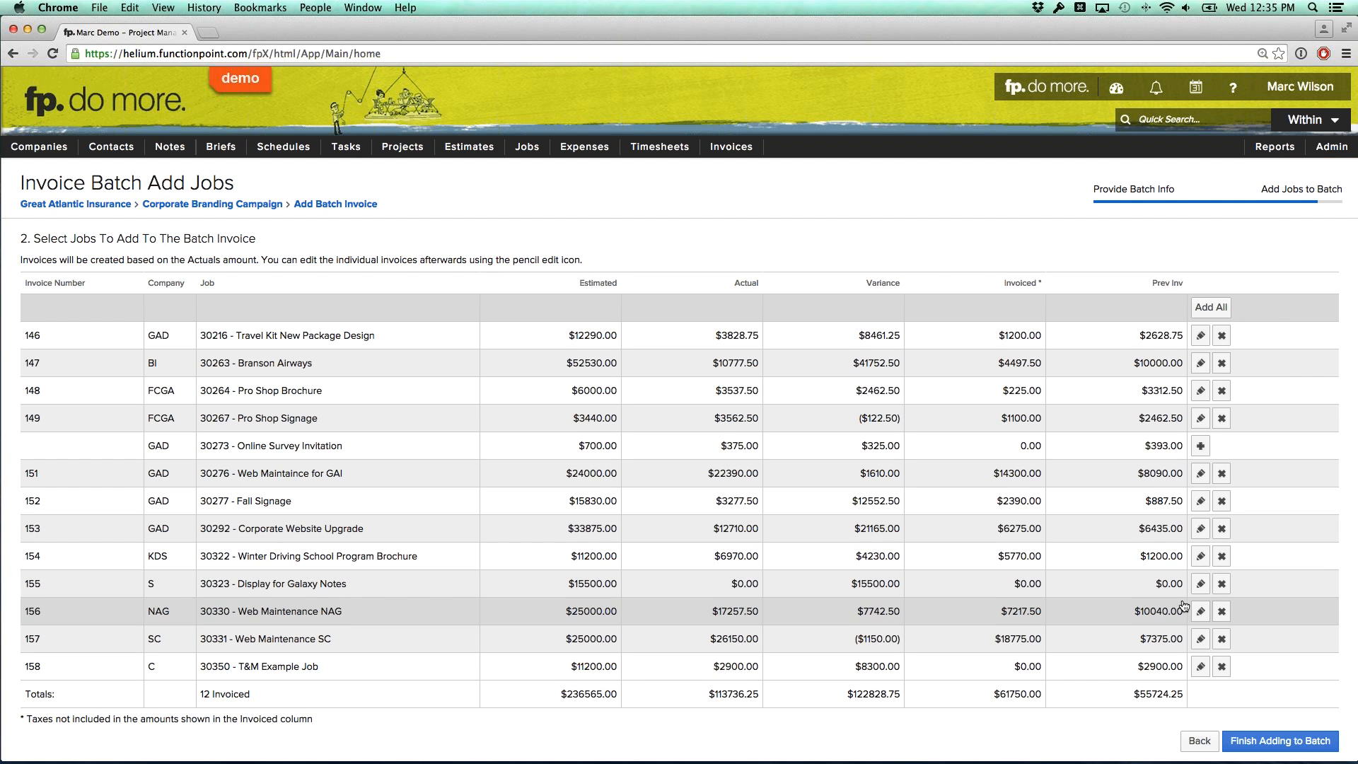
pyautogui.click(1222, 584)
pyautogui.click(879, 496)
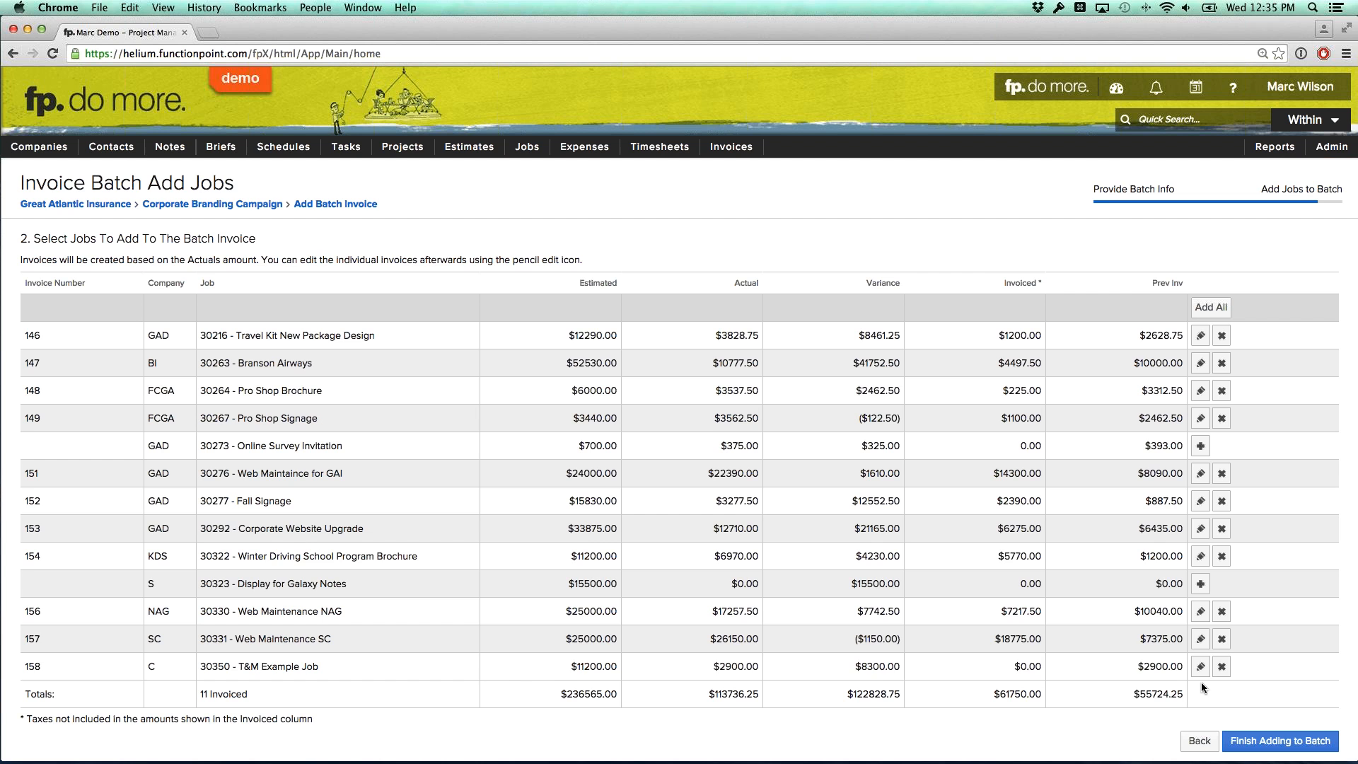
pyautogui.click(1221, 666)
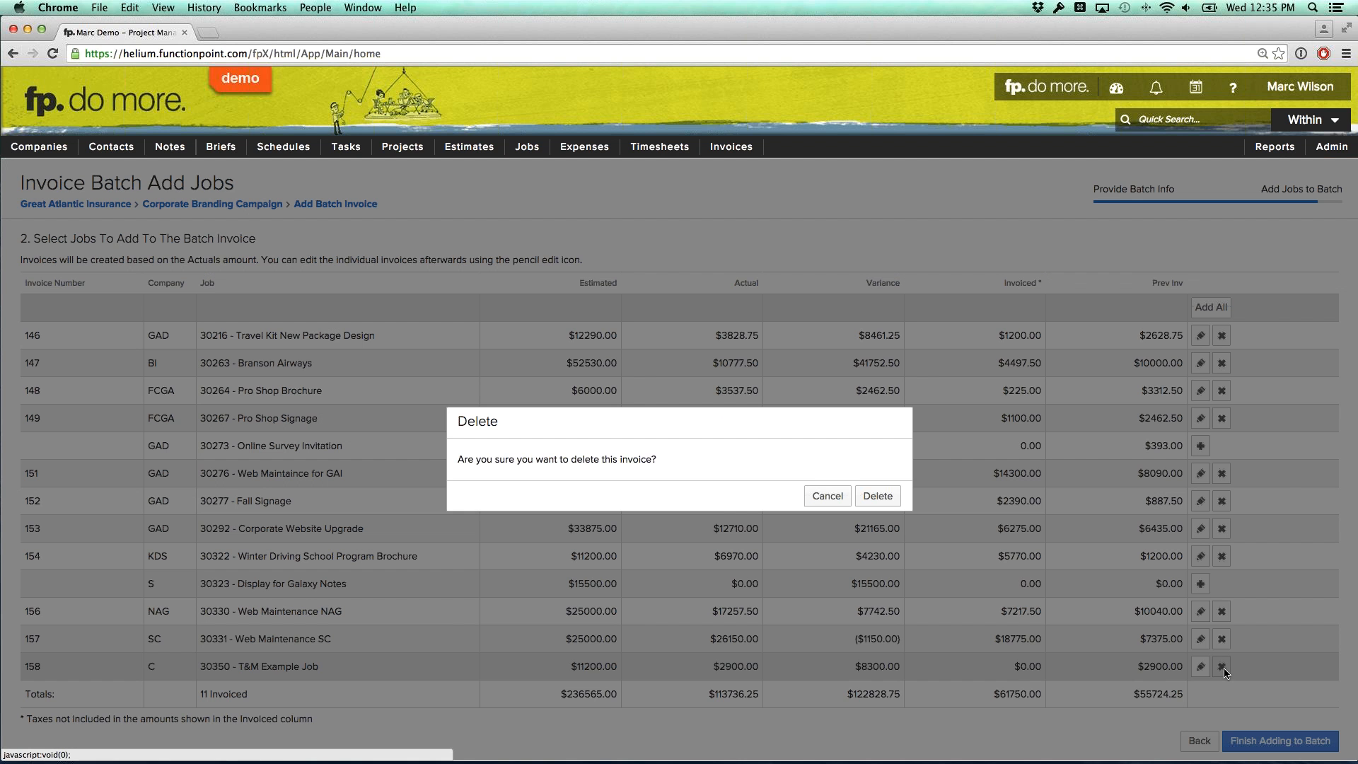
pyautogui.click(874, 496)
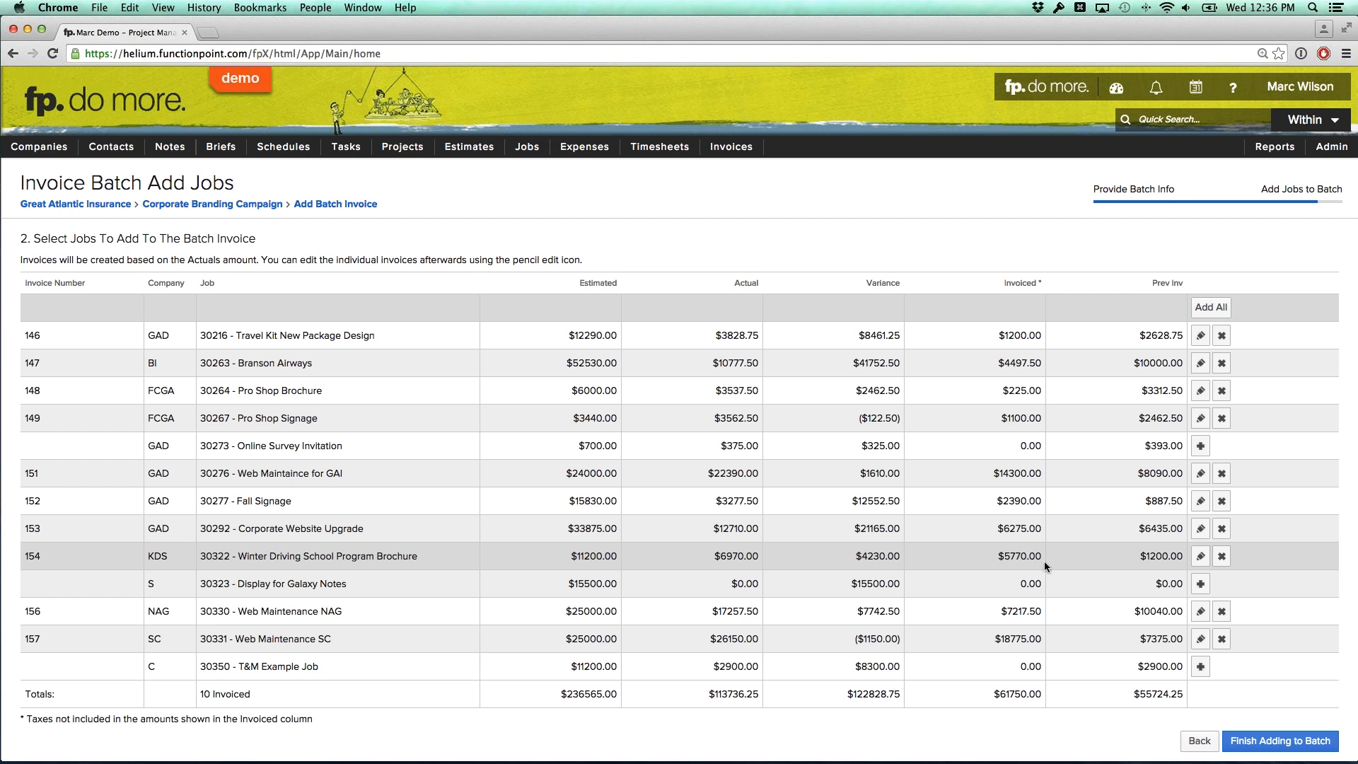
# Exclude all three Research time entries from the Winter Driving School Program Brochure invoice, save it, and finish adding to the batch
pyautogui.click(1198, 558)
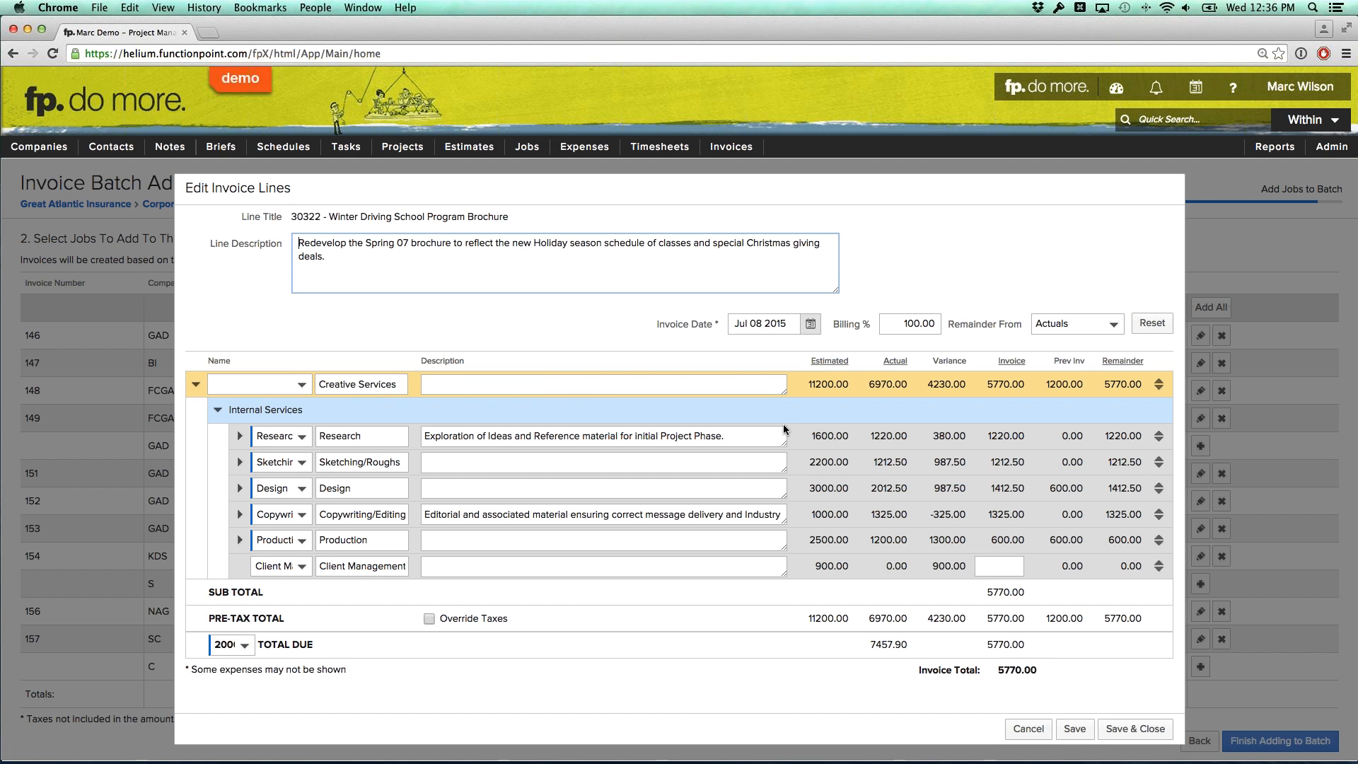
pyautogui.moveTo(865, 451)
pyautogui.click(240, 437)
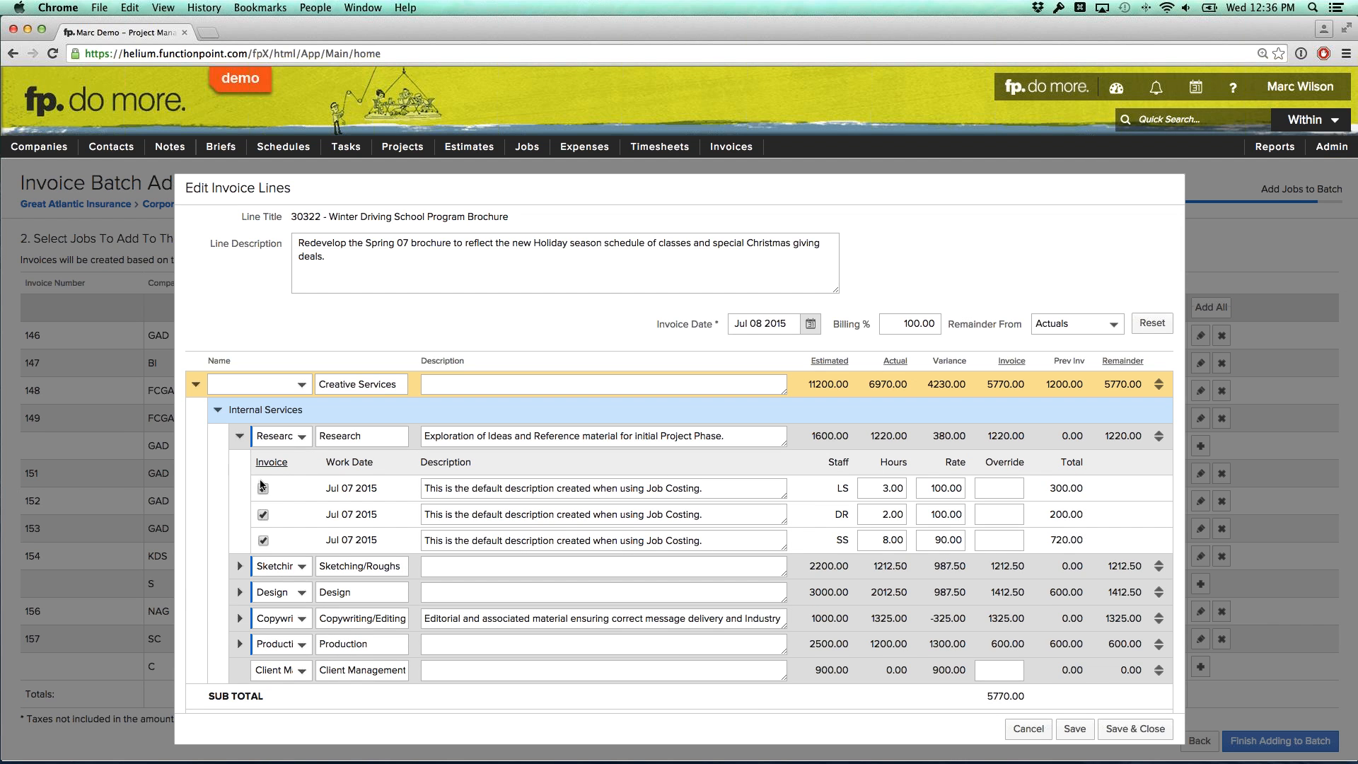
pyautogui.click(263, 489)
pyautogui.click(263, 514)
pyautogui.click(263, 541)
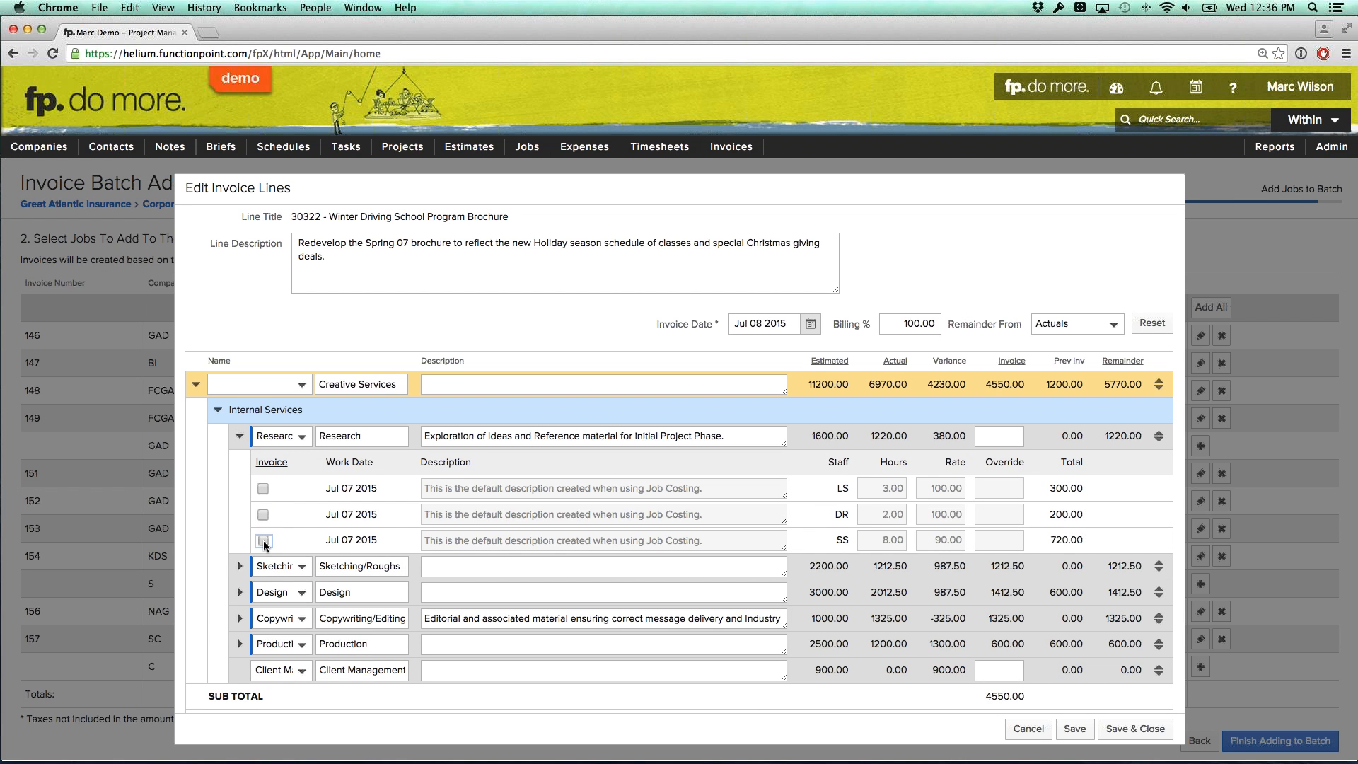
pyautogui.click(240, 436)
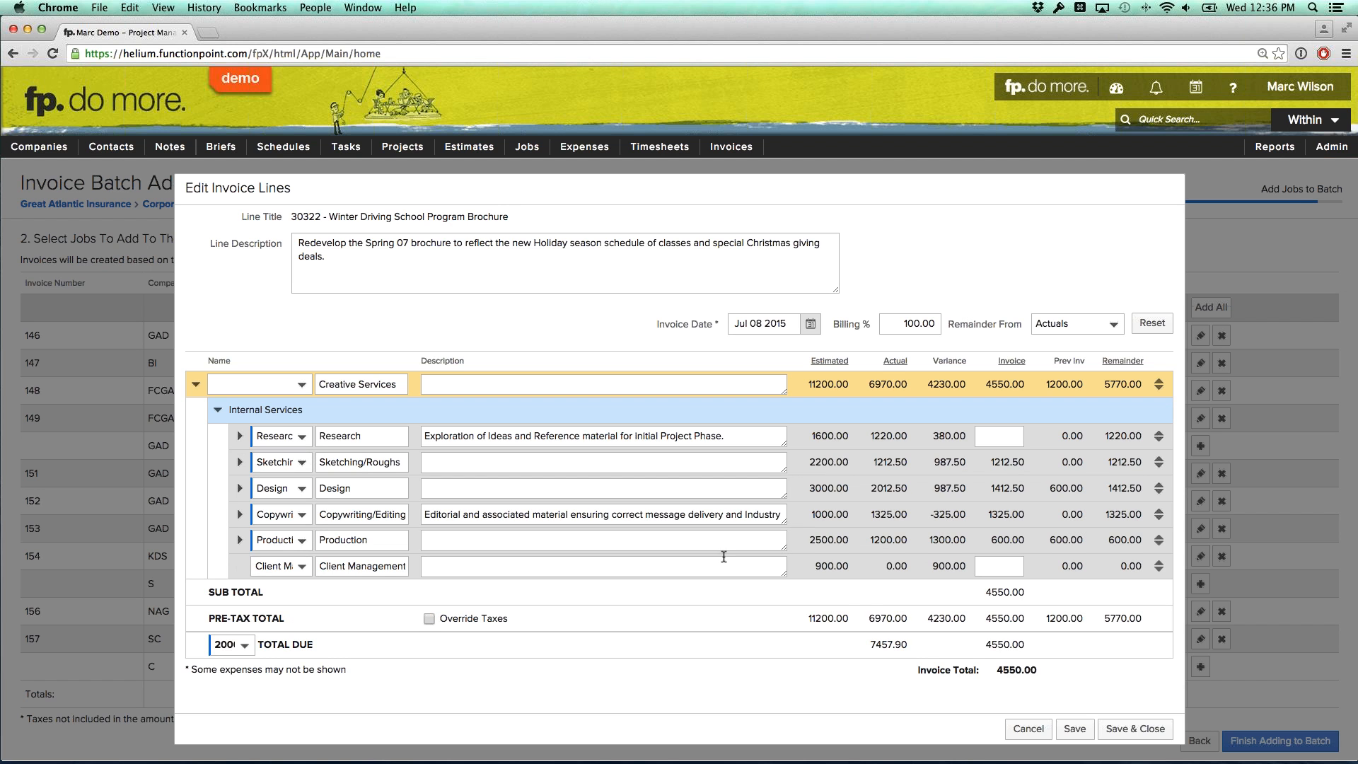
pyautogui.click(1120, 730)
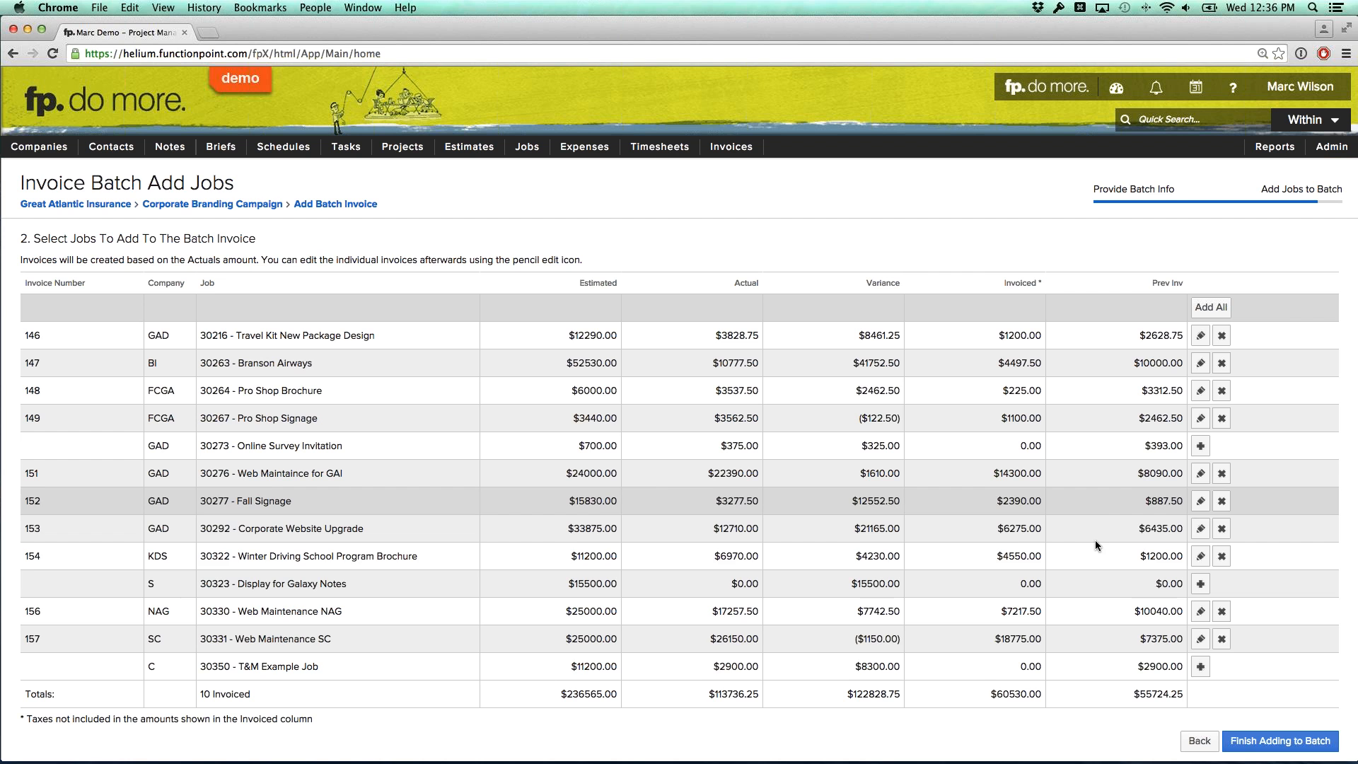
pyautogui.click(1263, 744)
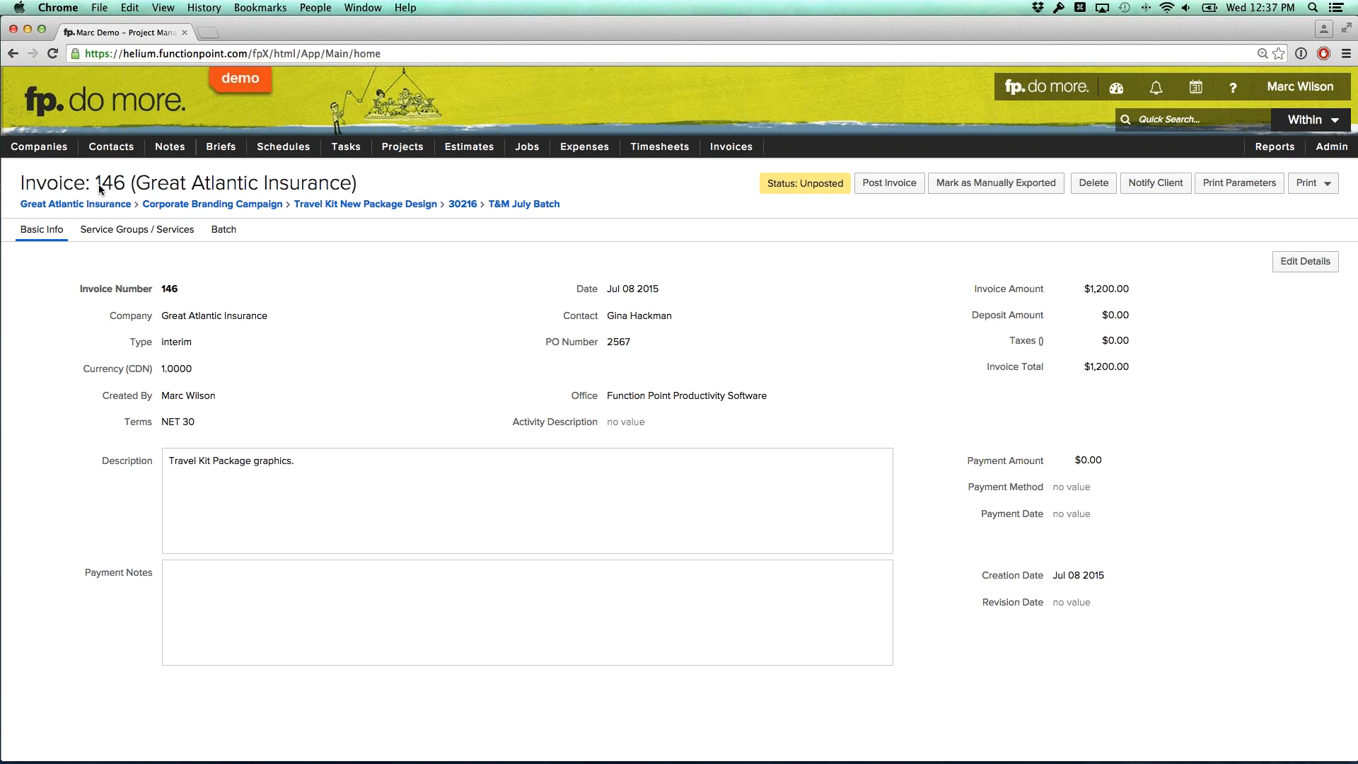
# View the Detailed printout of the Travel Kit New Package Design invoice and close it
pyautogui.click(124, 188)
pyautogui.click(1310, 183)
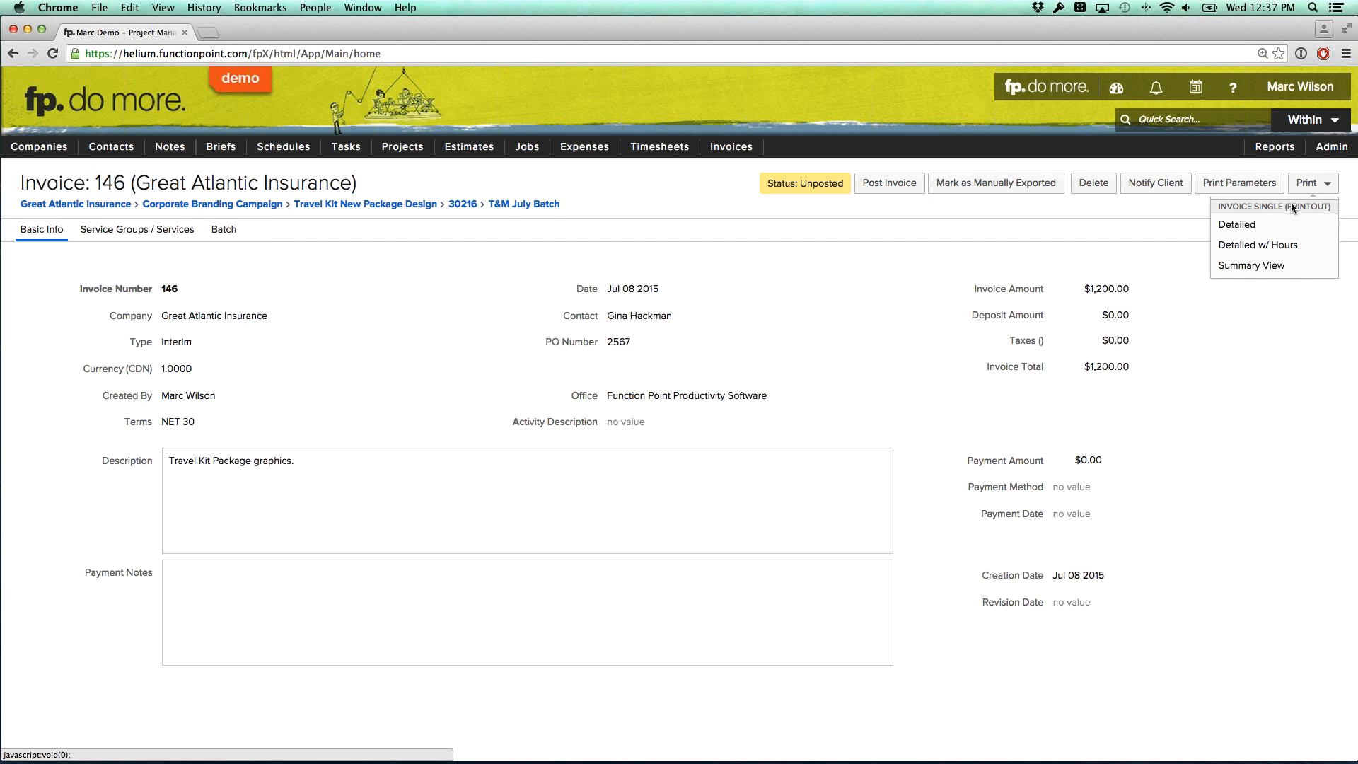
pyautogui.click(1267, 224)
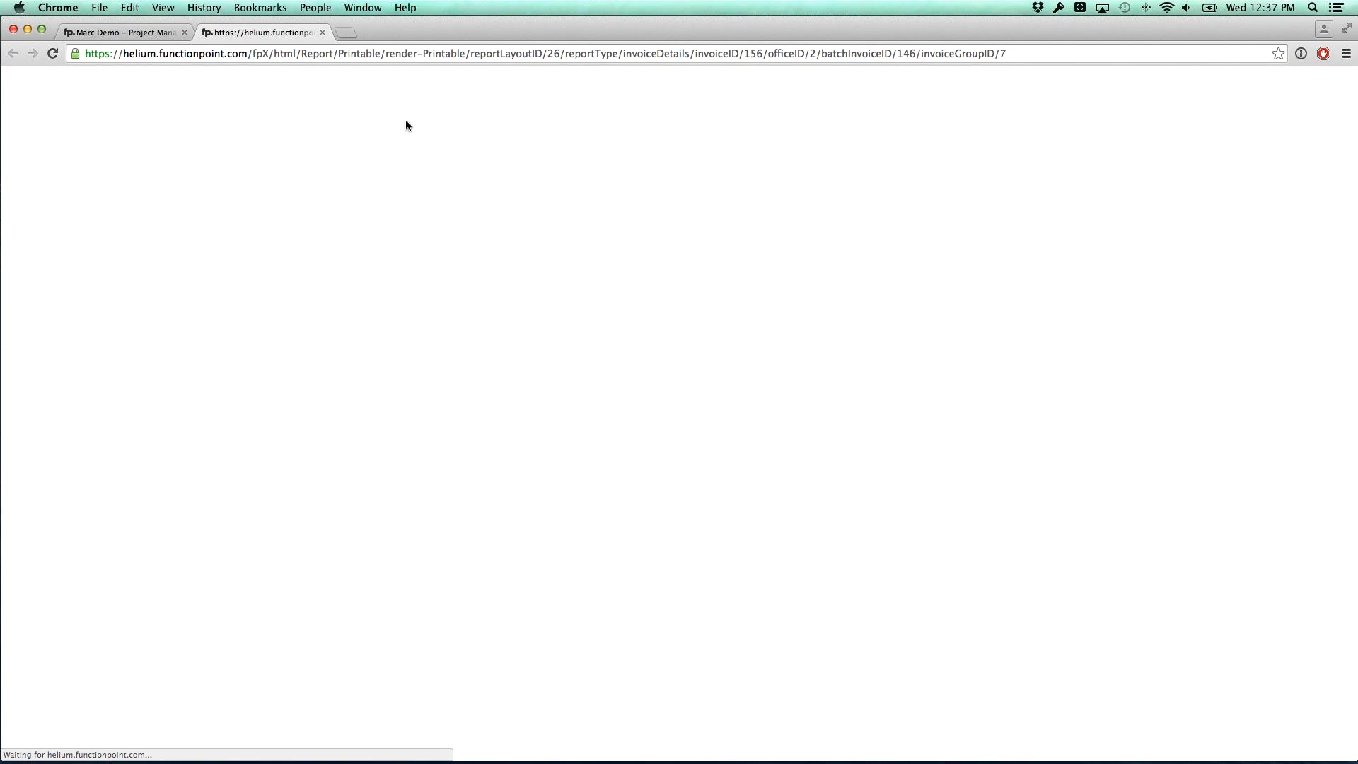
pyautogui.scroll(-2, 781, 560)
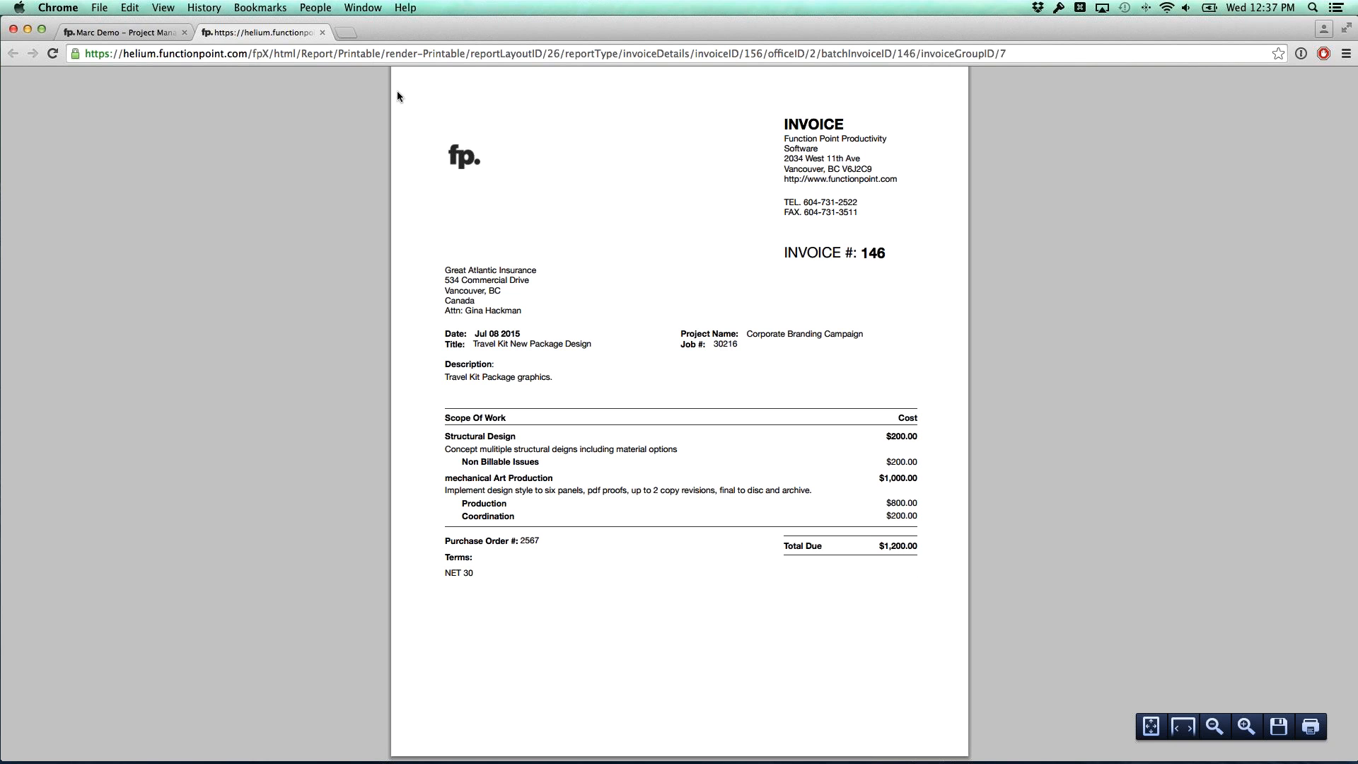
pyautogui.click(323, 34)
# Prepare a notification to the batch's selected clients with the fp. Invoice Attached email template, and cancel it
pyautogui.click(221, 230)
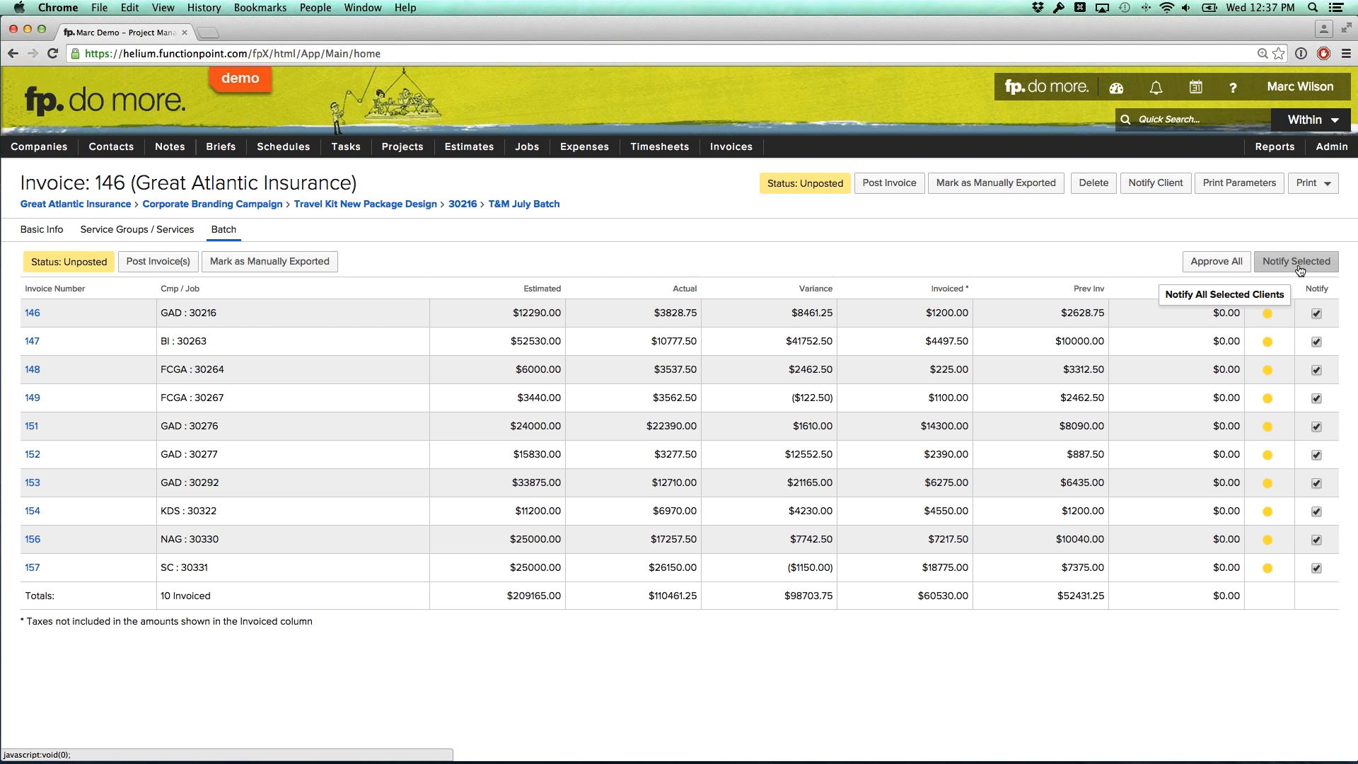
pyautogui.click(1298, 262)
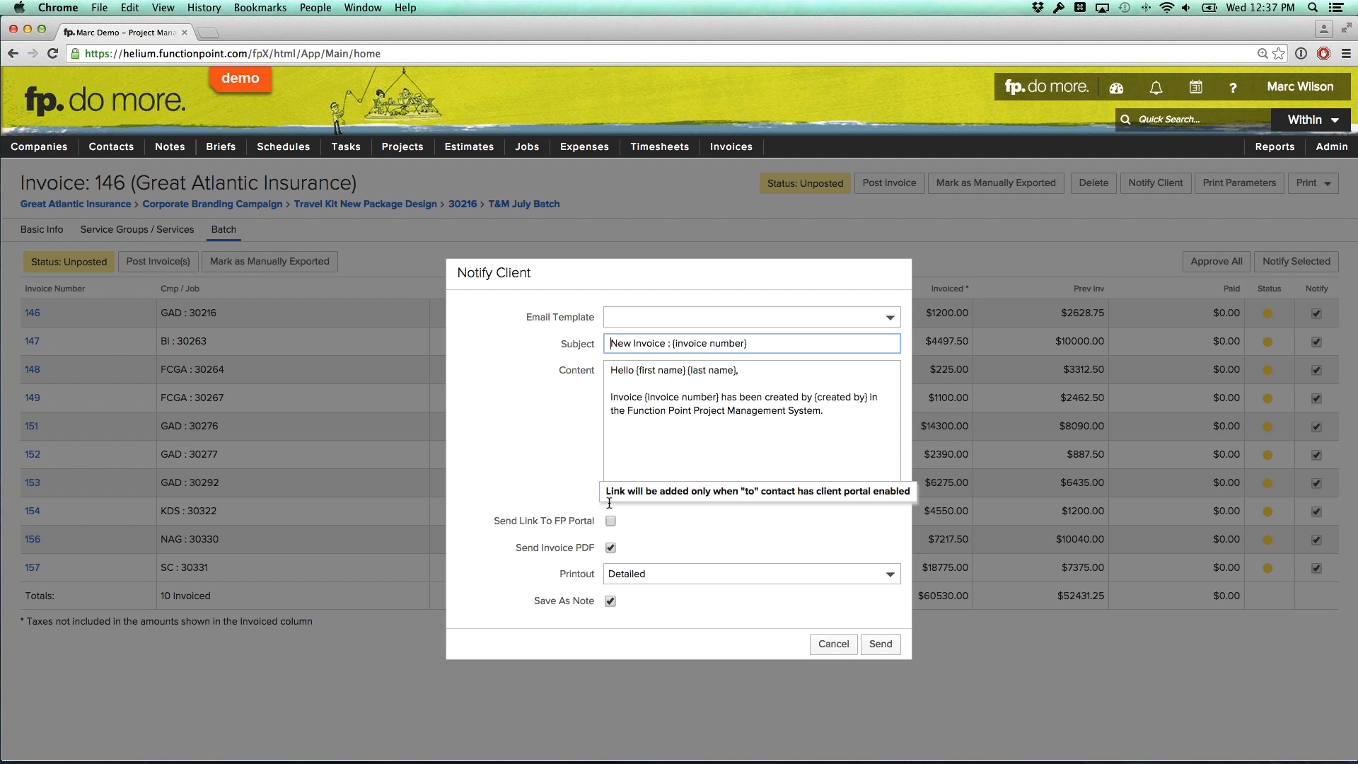
pyautogui.moveTo(837, 423); pyautogui.dragTo(636, 365)
pyautogui.click(631, 382)
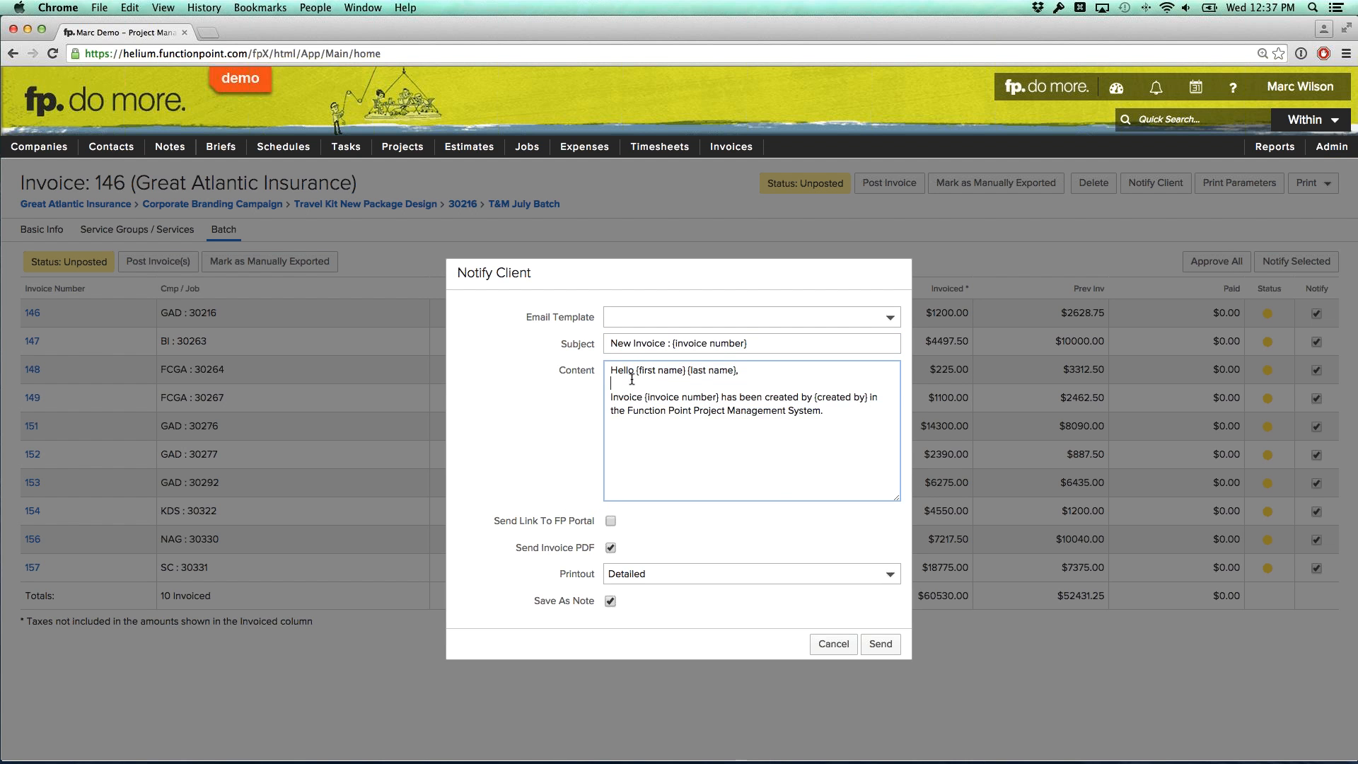
pyautogui.click(642, 317)
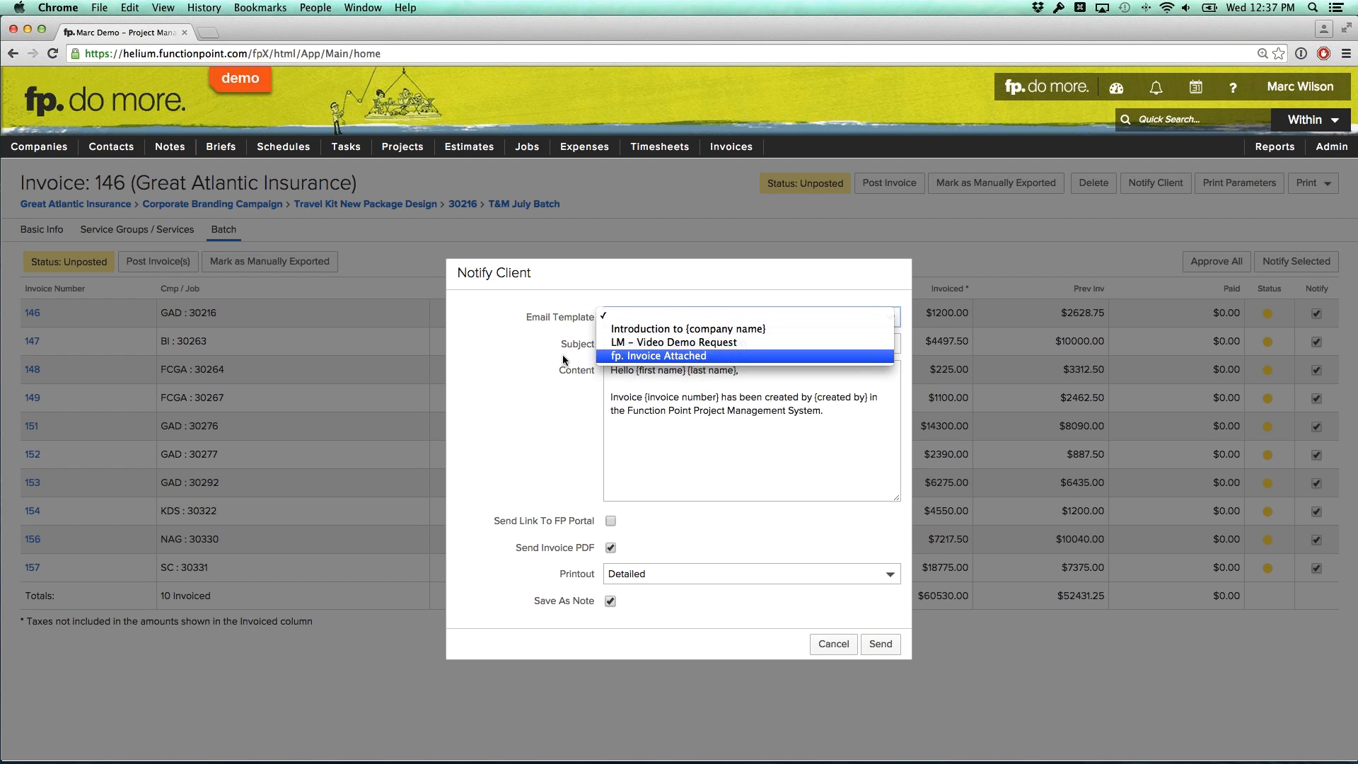
pyautogui.press('Return')
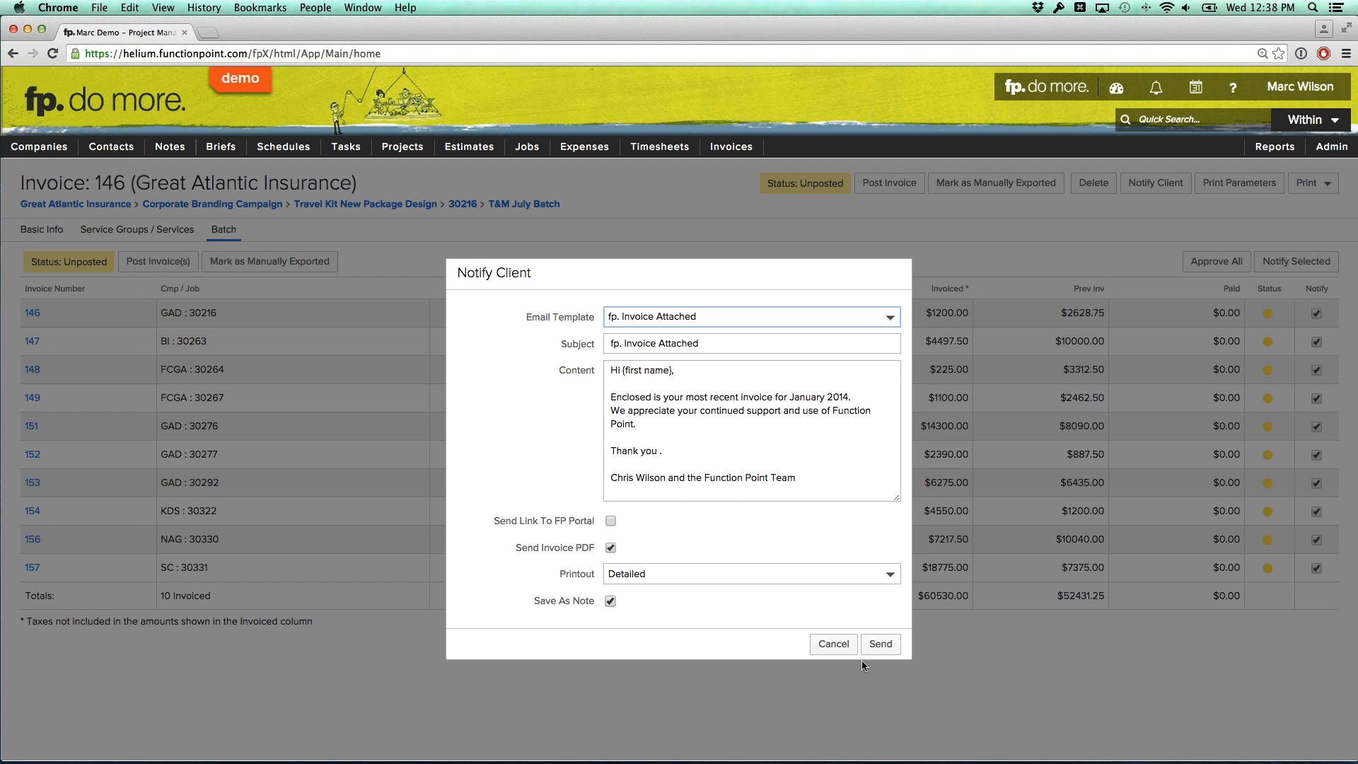
pyautogui.click(832, 643)
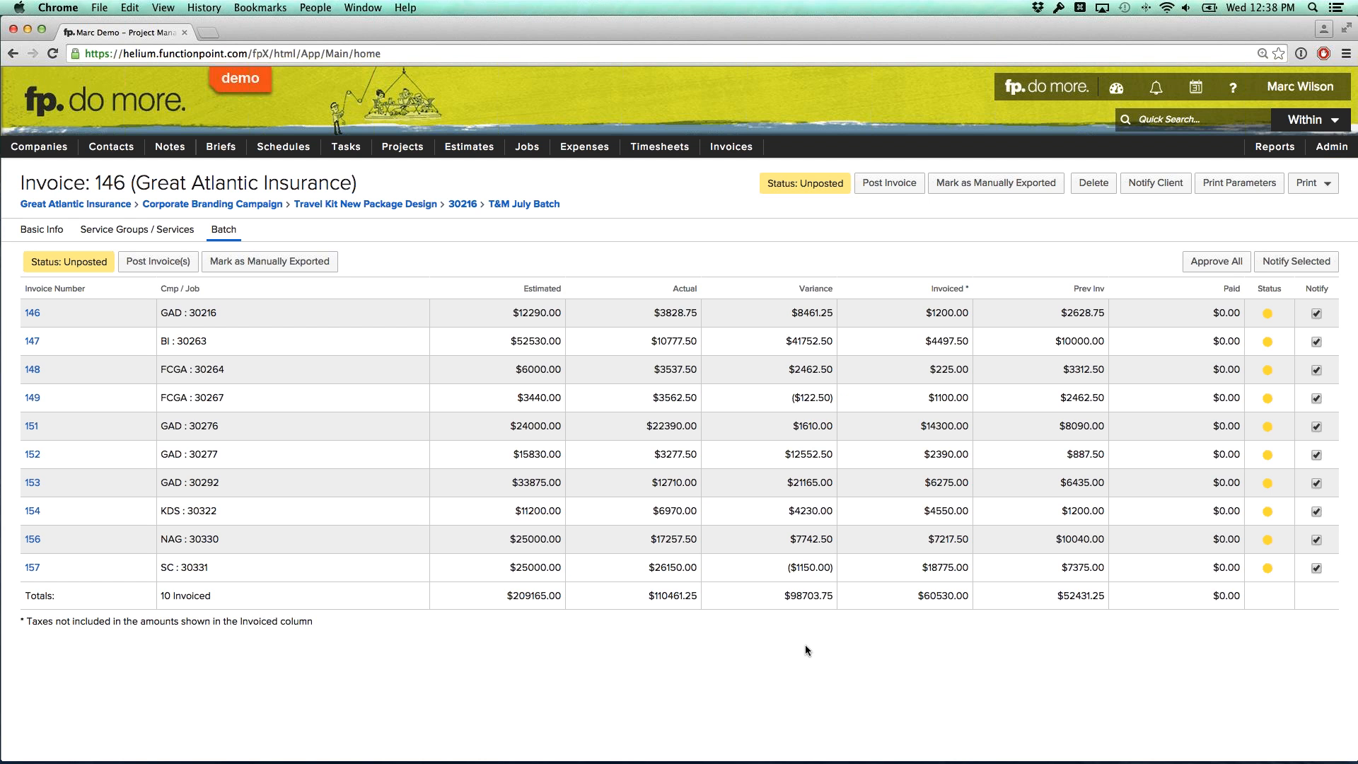
# Return from the batch list to the basic info of the Great Atlantic Insurance invoice
pyautogui.moveTo(239, 460)
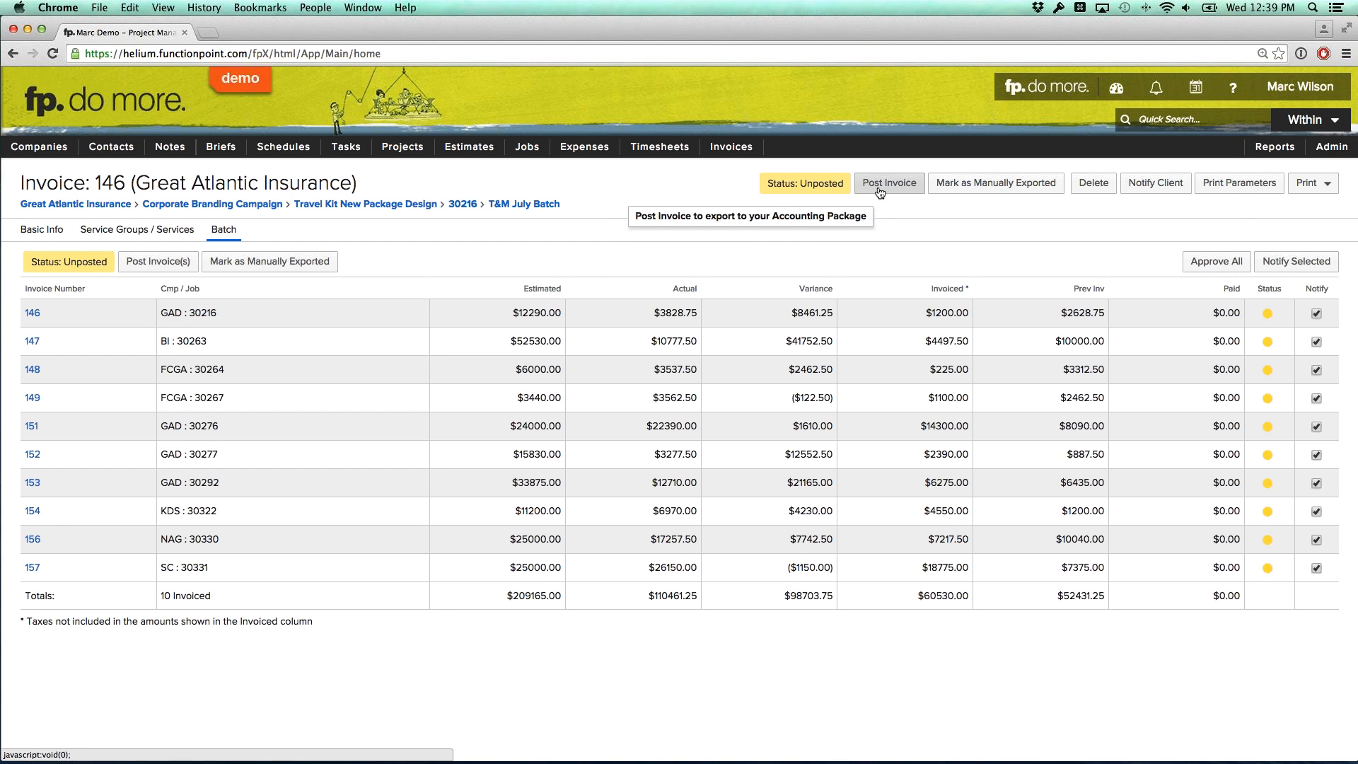
pyautogui.moveTo(97, 185); pyautogui.dragTo(116, 189)
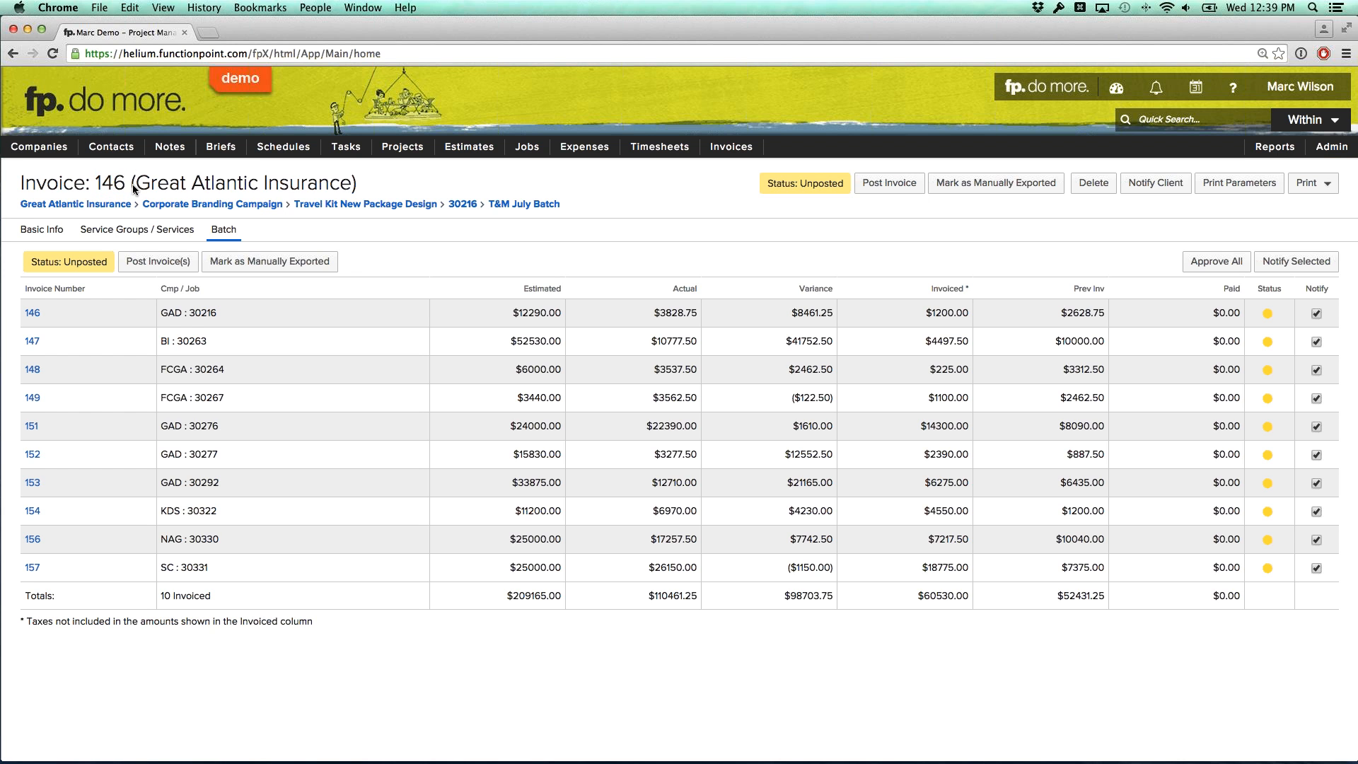
pyautogui.click(112, 231)
pyautogui.click(42, 230)
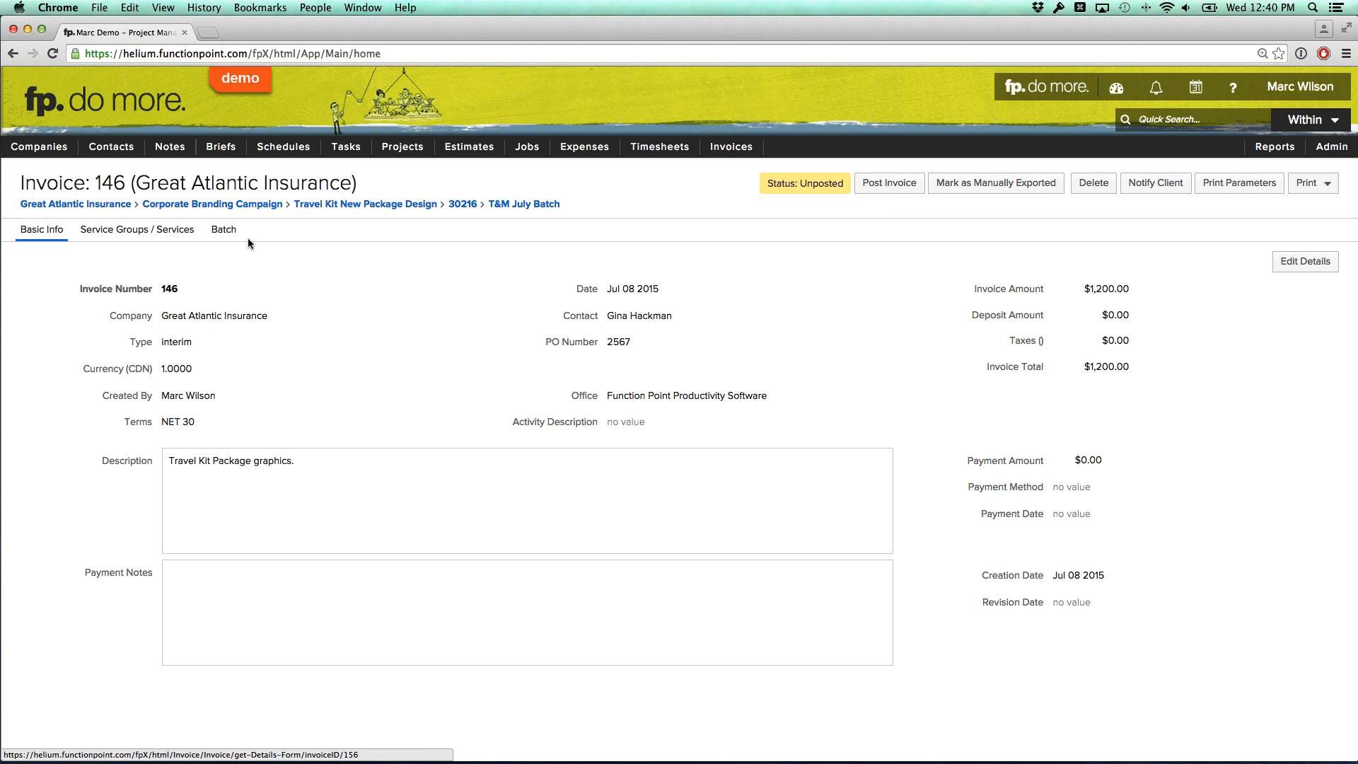
# Try to post all invoices of the T&M July Batch to the accounting package, and cancel the export
pyautogui.click(225, 231)
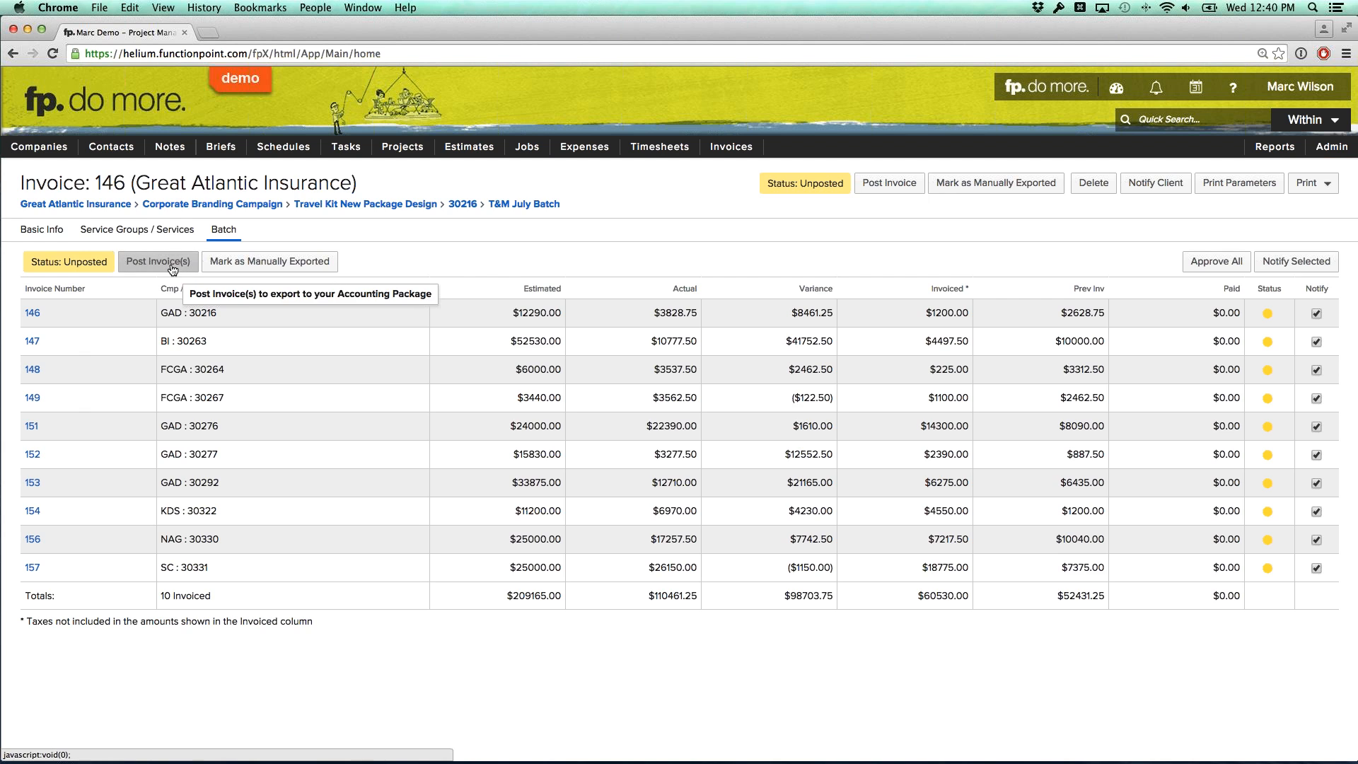
pyautogui.click(172, 268)
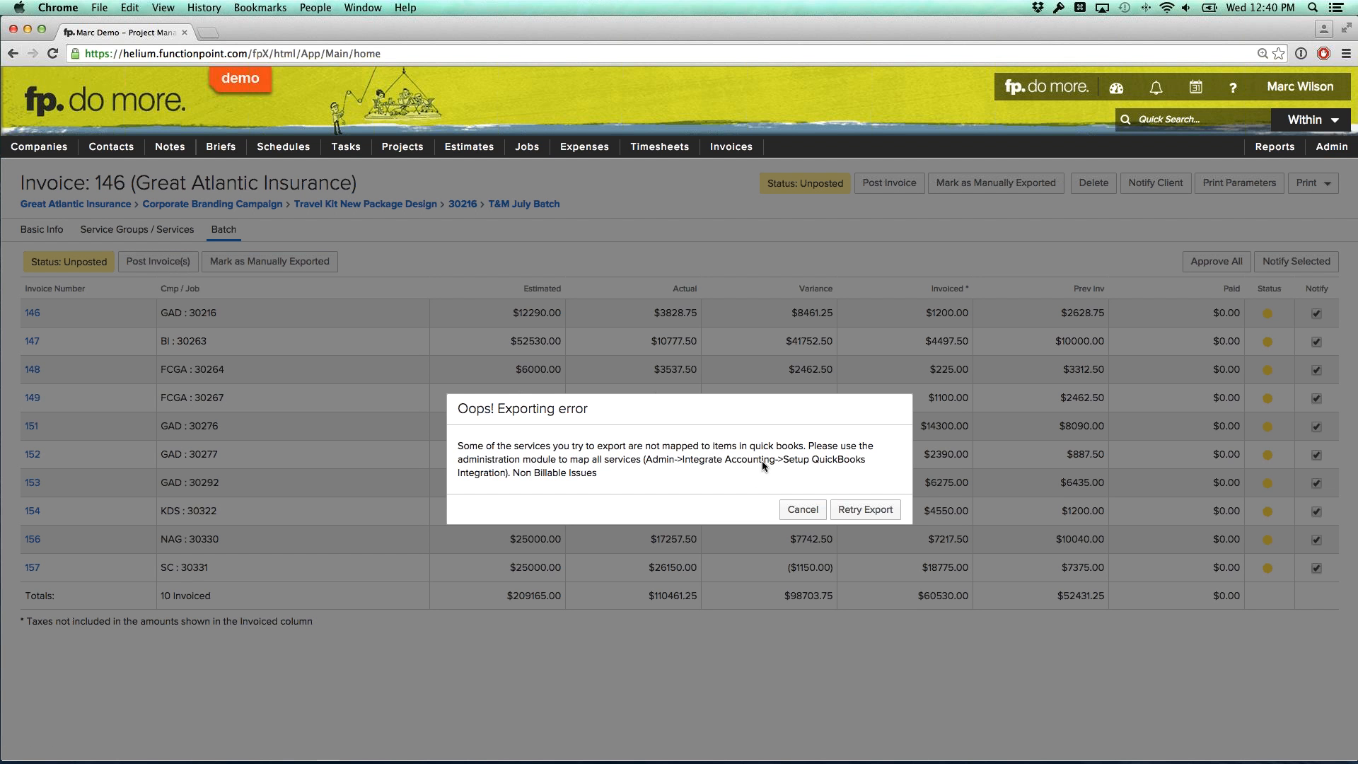
pyautogui.click(801, 509)
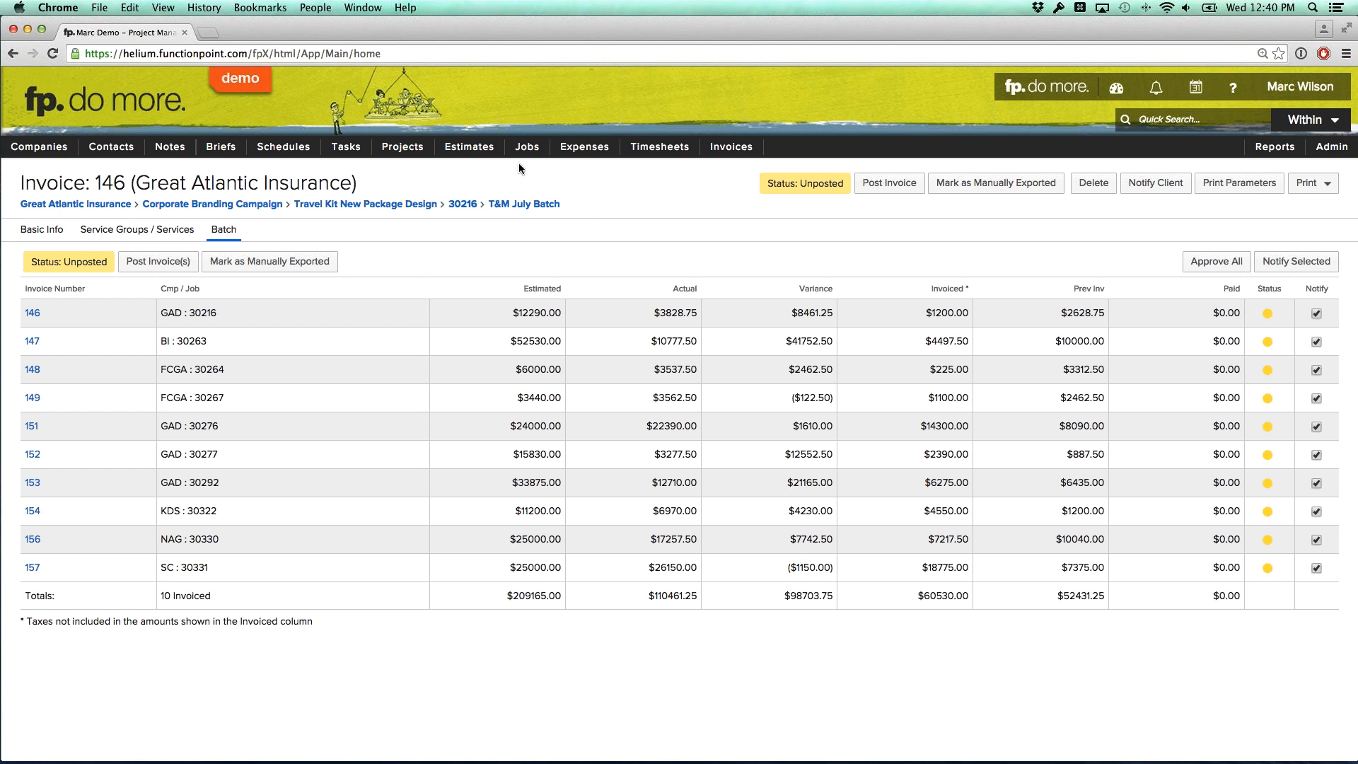
# Find the active jobs in the Retainer category and check their estimated amounts
pyautogui.click(527, 146)
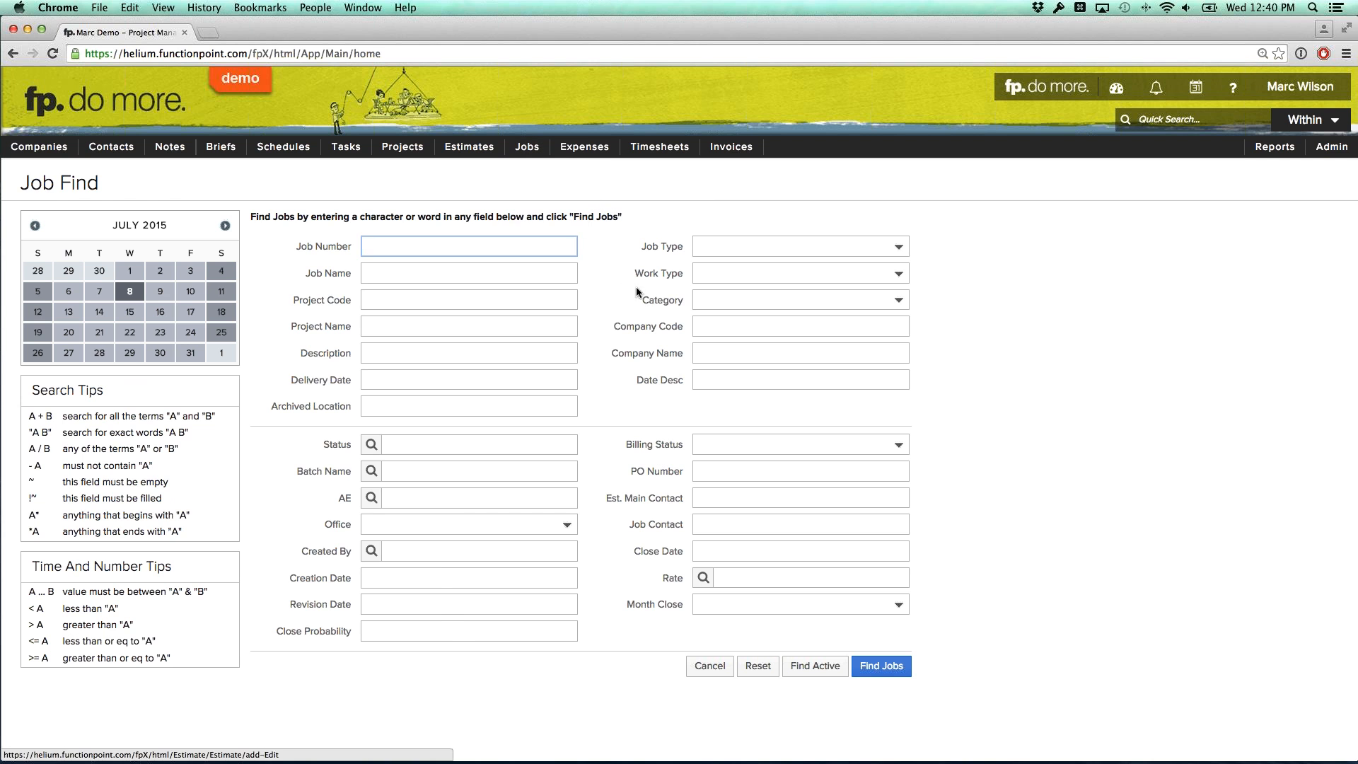
pyautogui.click(720, 300)
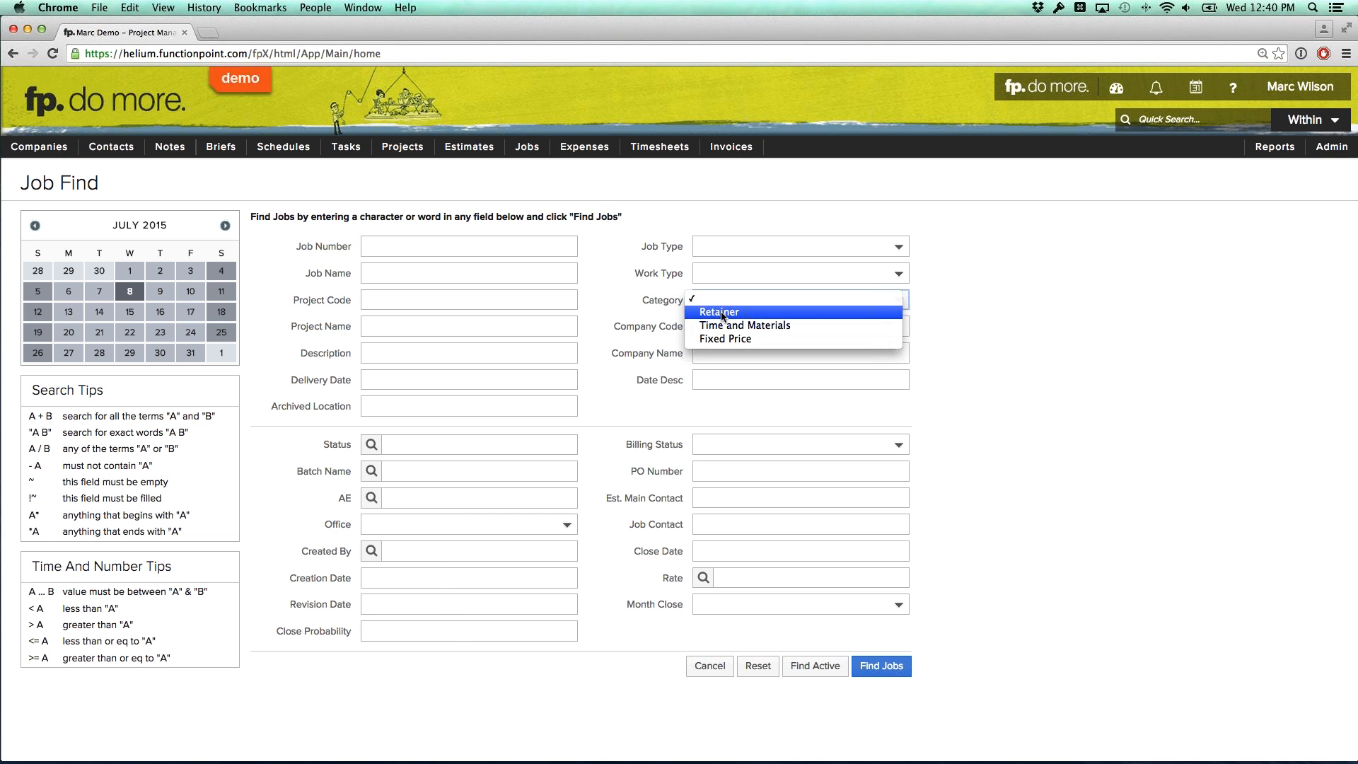
pyautogui.click(723, 313)
pyautogui.click(814, 668)
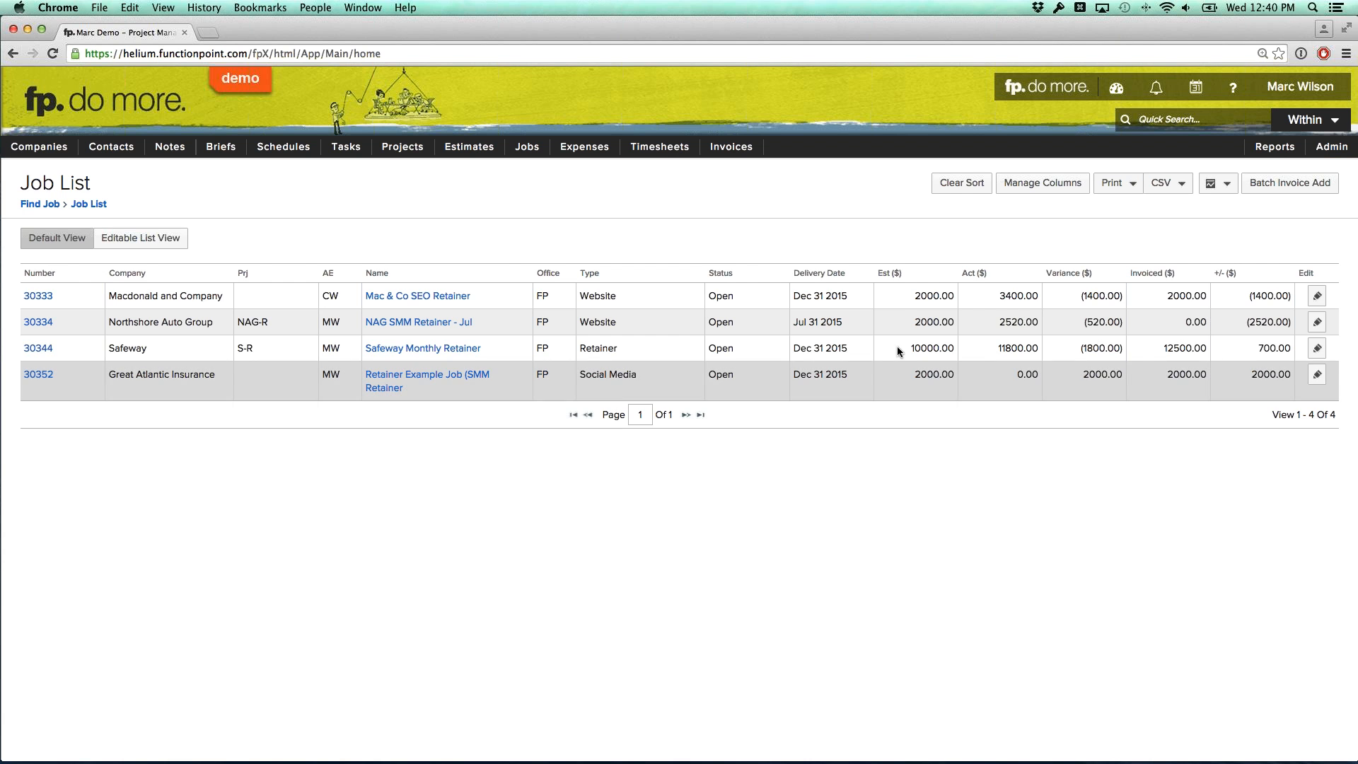
pyautogui.moveTo(914, 296); pyautogui.dragTo(949, 298)
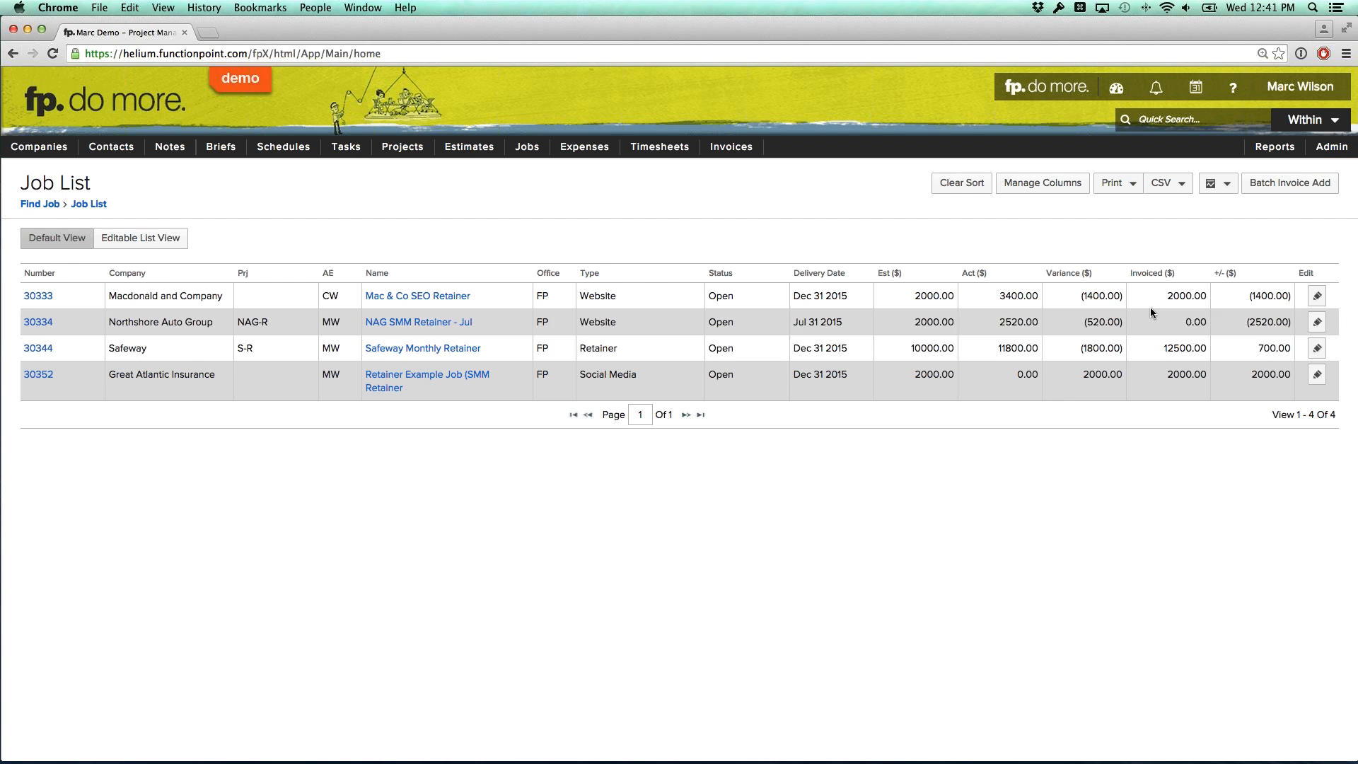
# Add an interim batch invoice for the listed jobs named Retainer July 2015 Batch, dated Jul 08 2015 and calculated from Estimated
pyautogui.click(1266, 190)
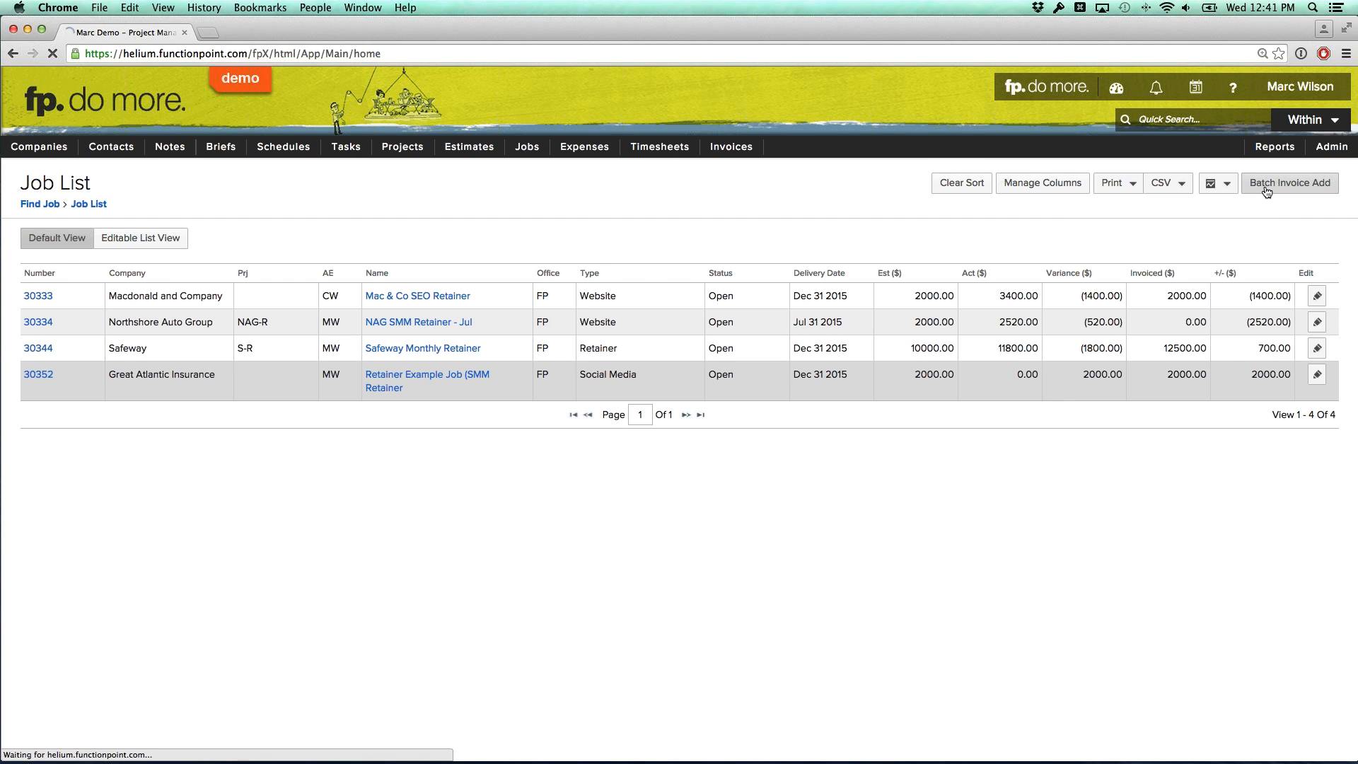
pyautogui.write('Retaine')
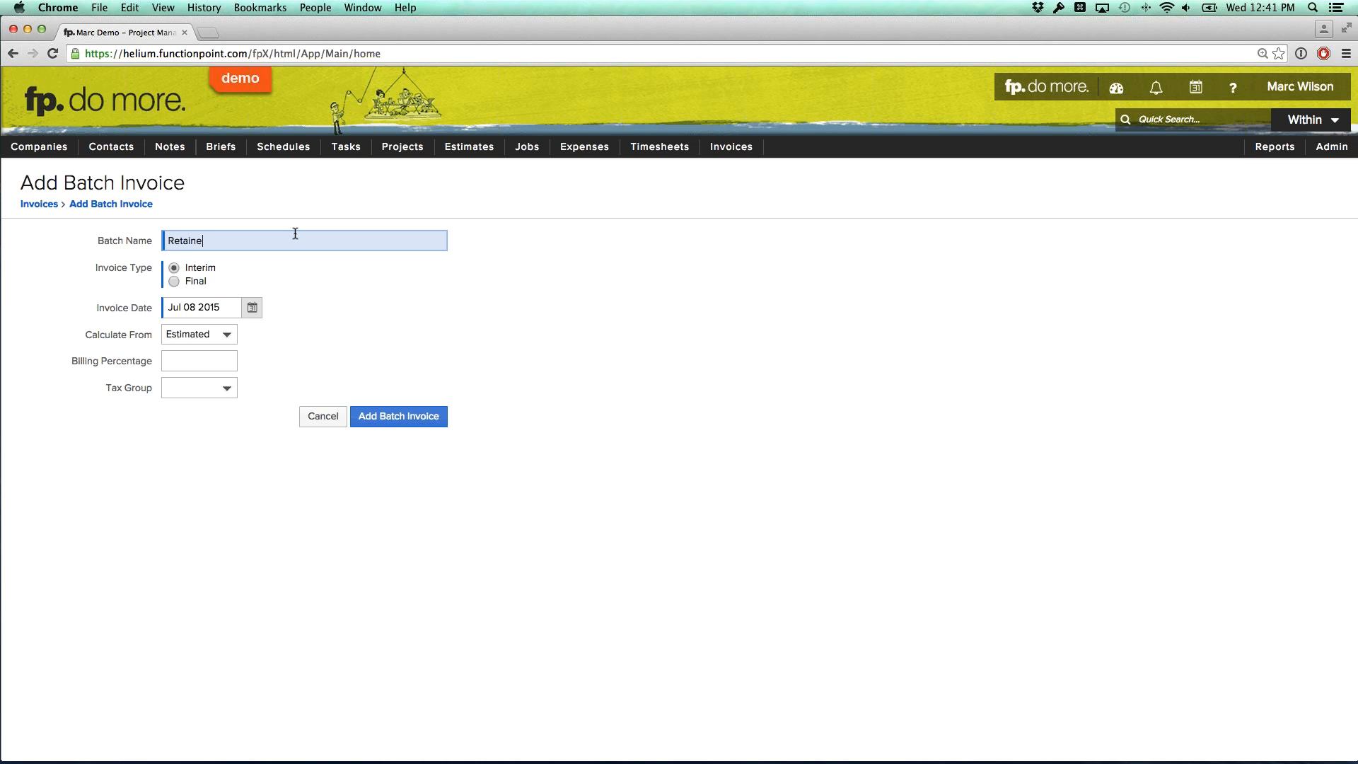
pyautogui.write('r July 2015 Batch')
pyautogui.click(108, 285)
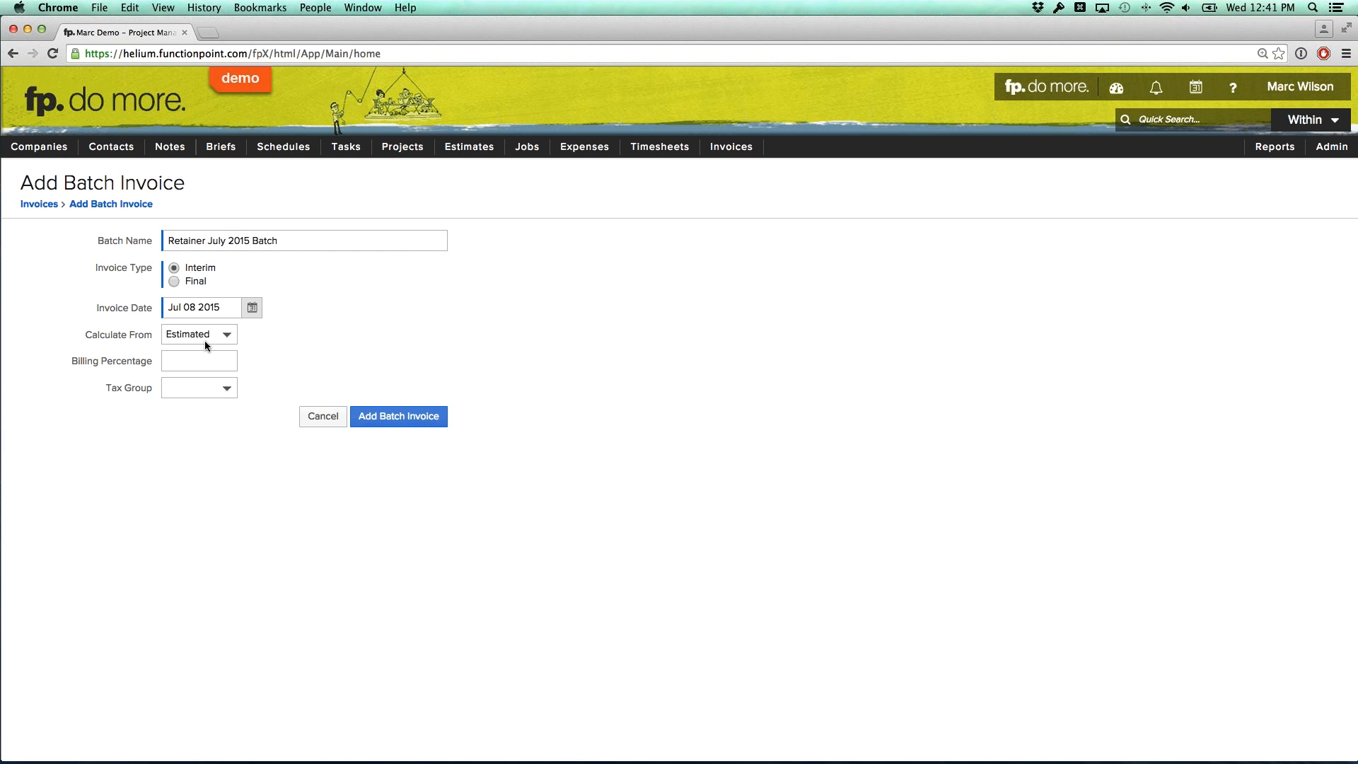
pyautogui.click(388, 425)
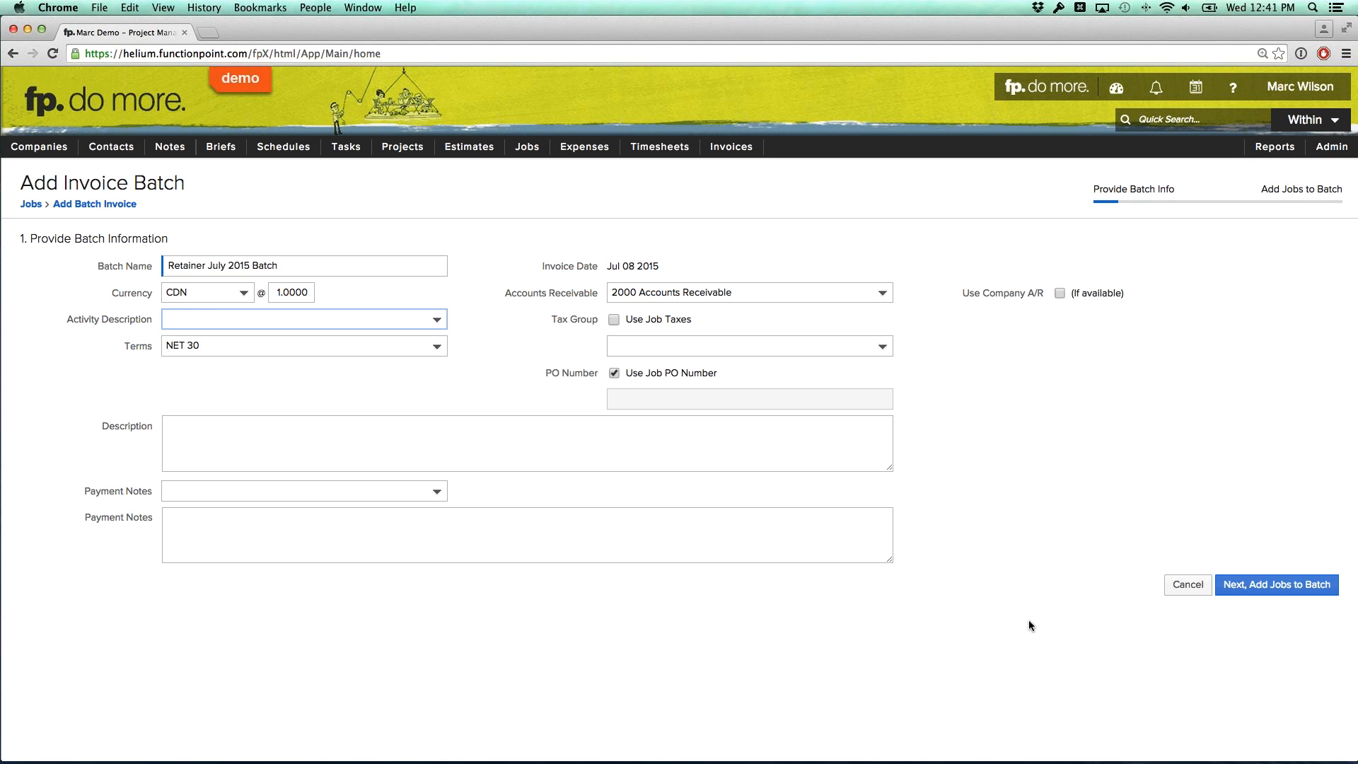
# Accept the batch information as it is and create invoices for all listed retainer jobs
pyautogui.click(1274, 596)
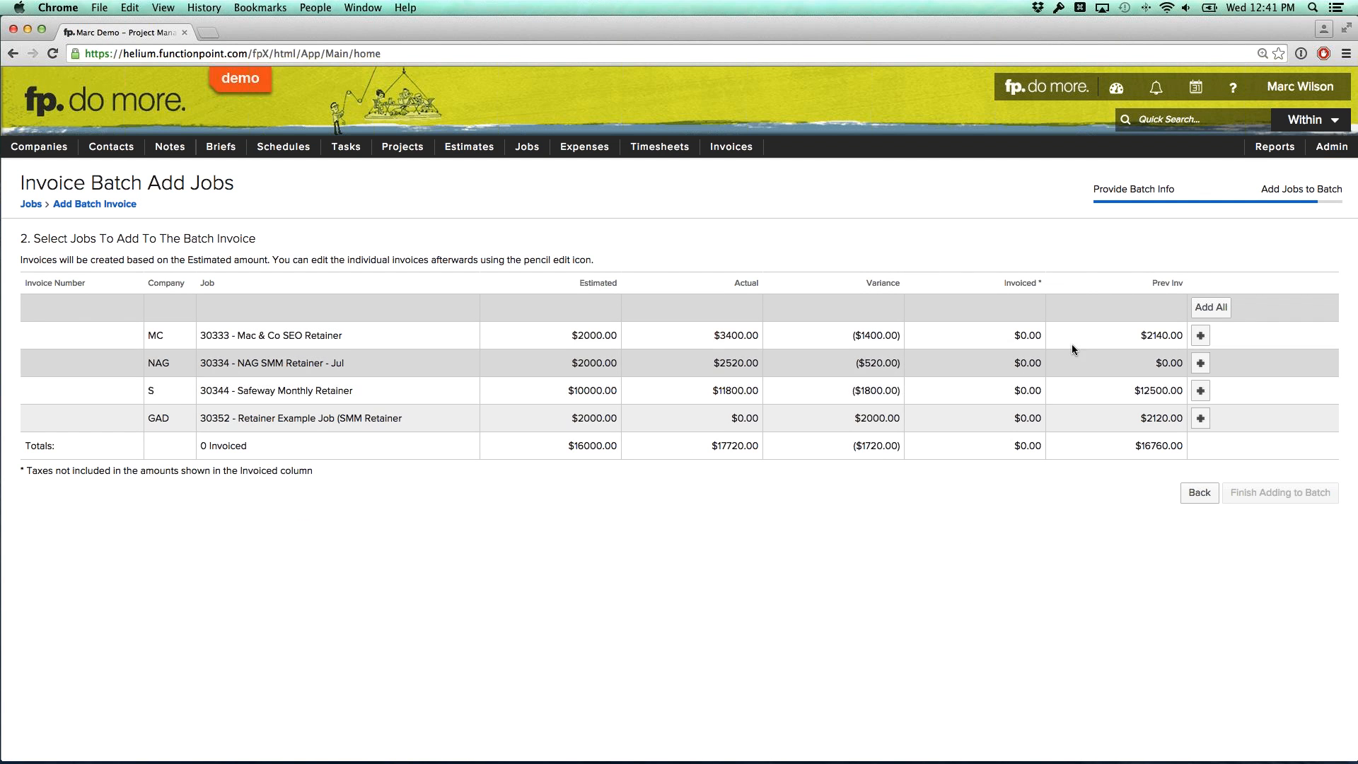
pyautogui.click(1210, 309)
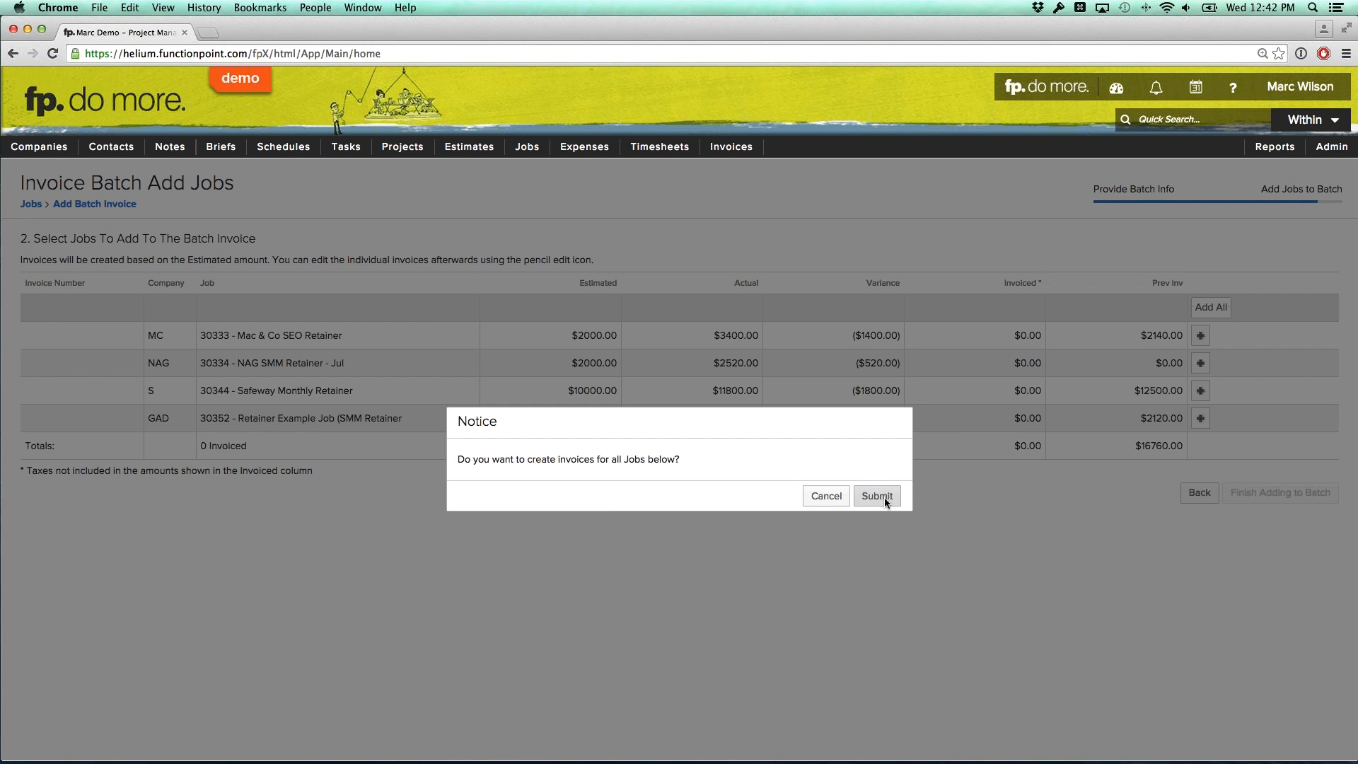
pyautogui.click(885, 498)
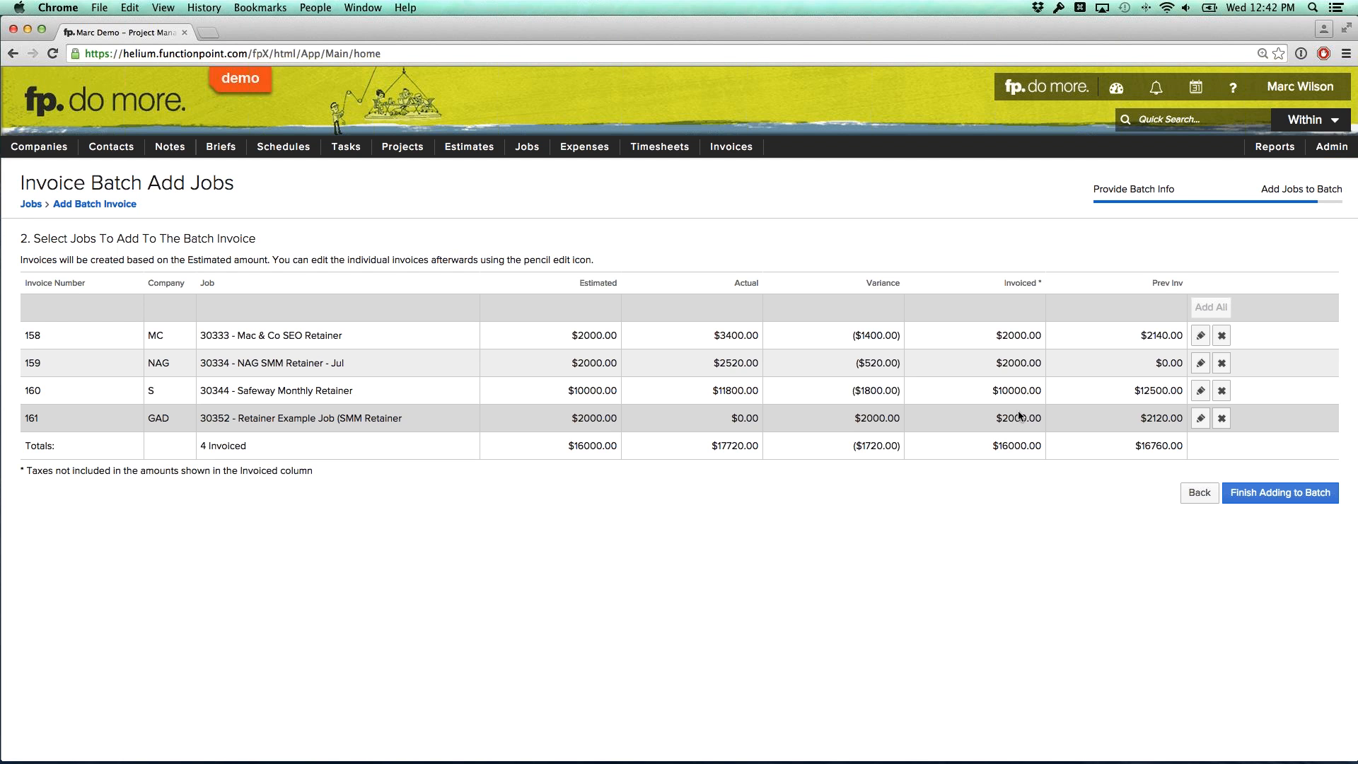
# Check the internal services on the Mac & Co SEO Retainer invoice and close it without saving
pyautogui.click(1200, 336)
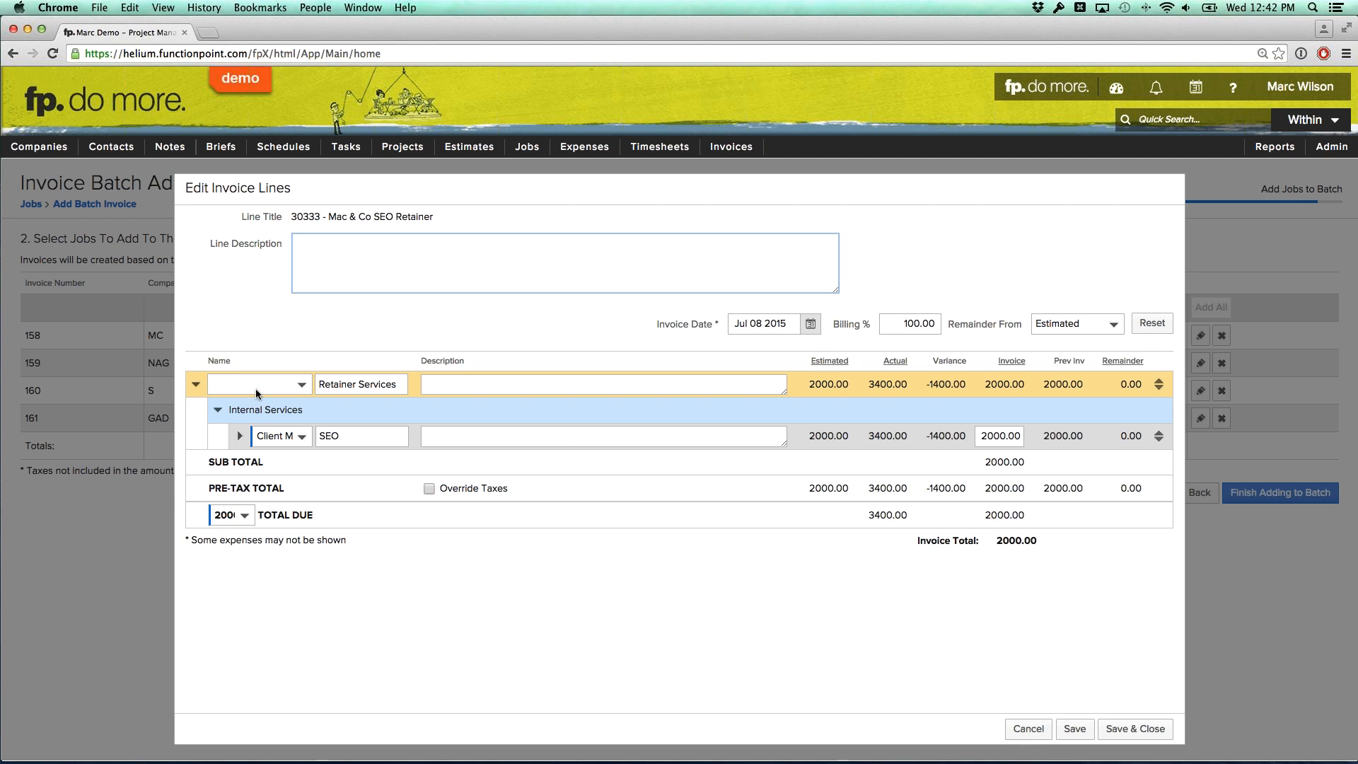
pyautogui.moveTo(236, 414); pyautogui.dragTo(271, 414)
pyautogui.click(309, 410)
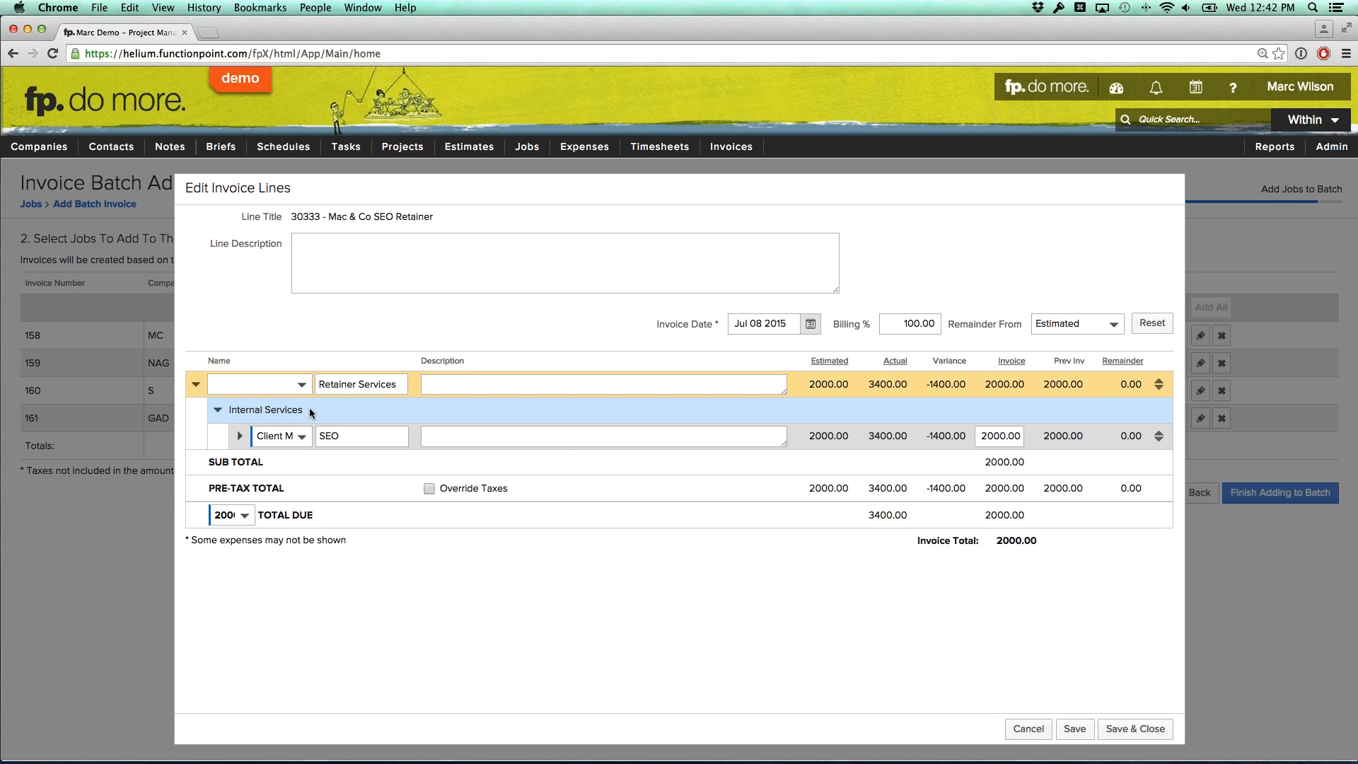
pyautogui.click(1029, 729)
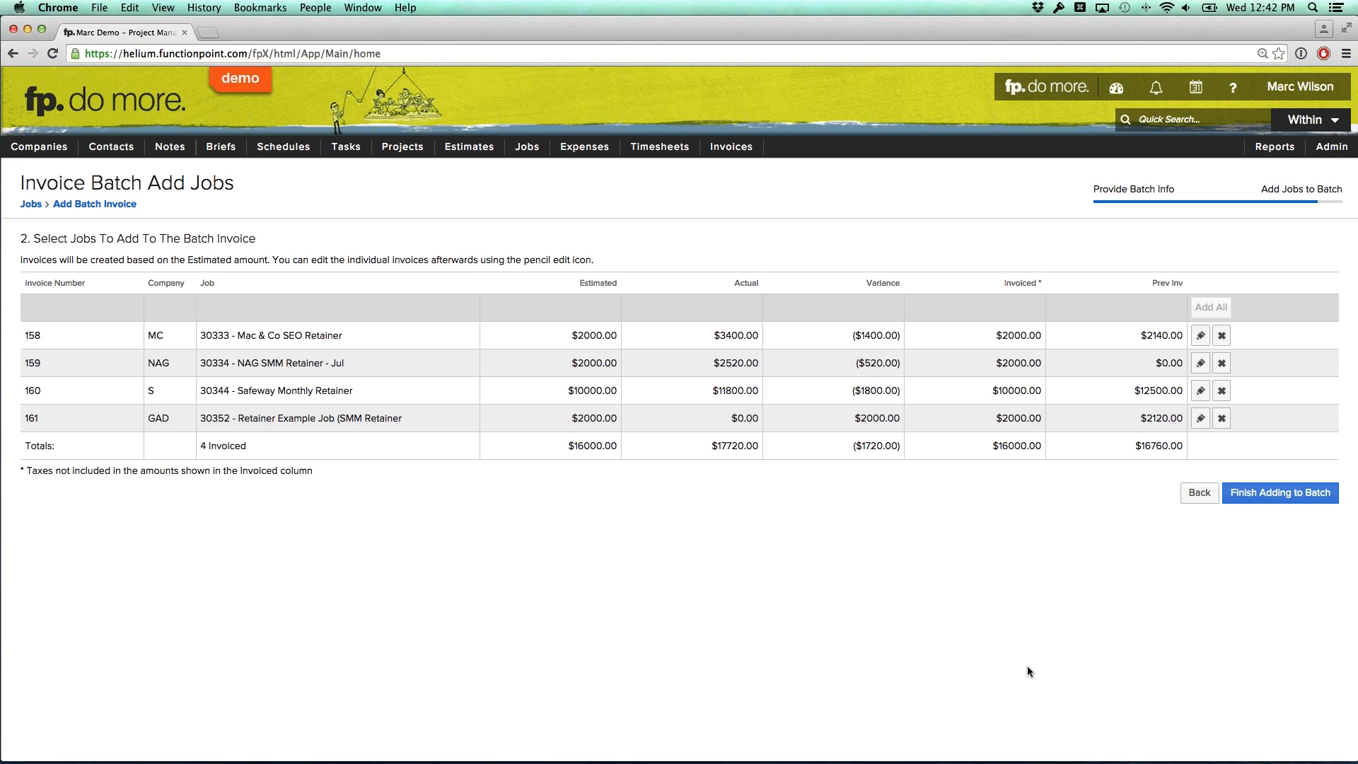
# Check the internal services on the NAG SMM Retainer - Jul invoice and close it without saving
pyautogui.click(1200, 363)
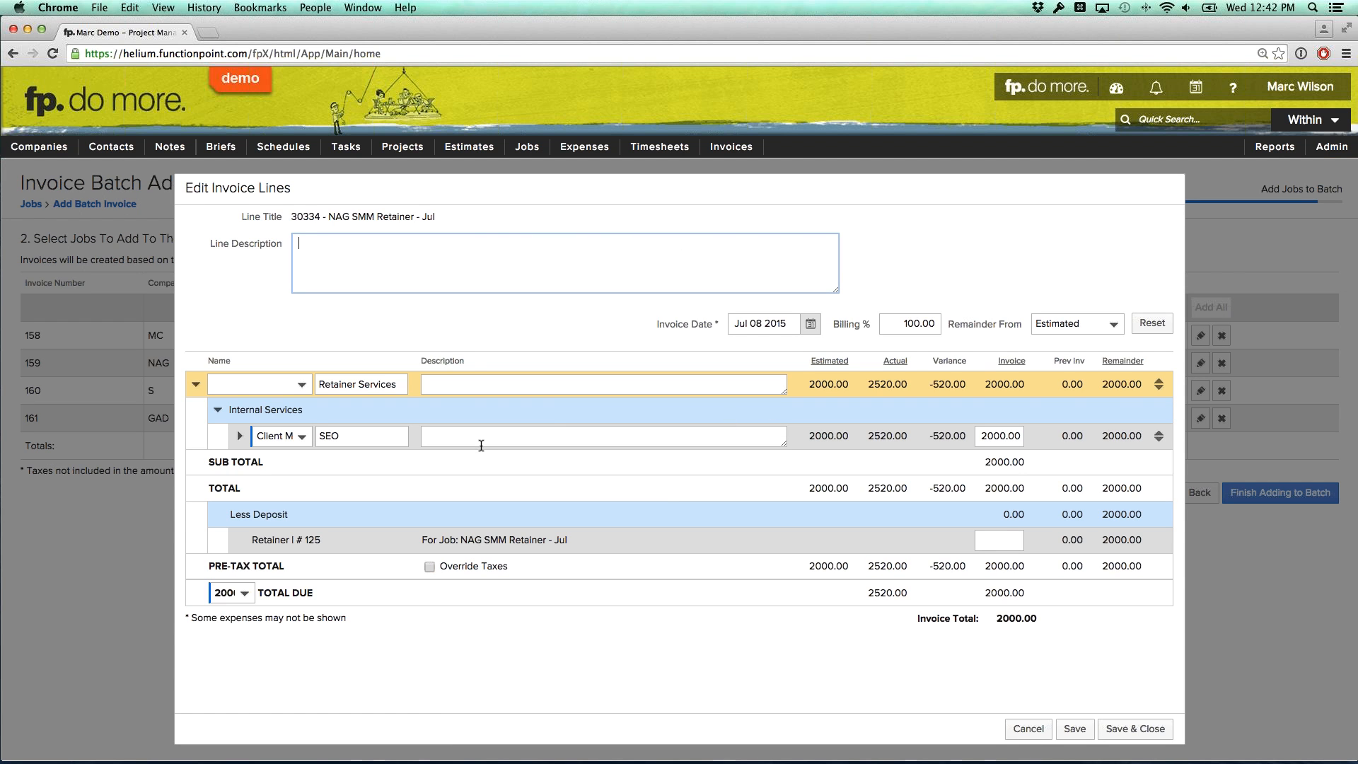
pyautogui.doubleClick(235, 411)
pyautogui.click(296, 413)
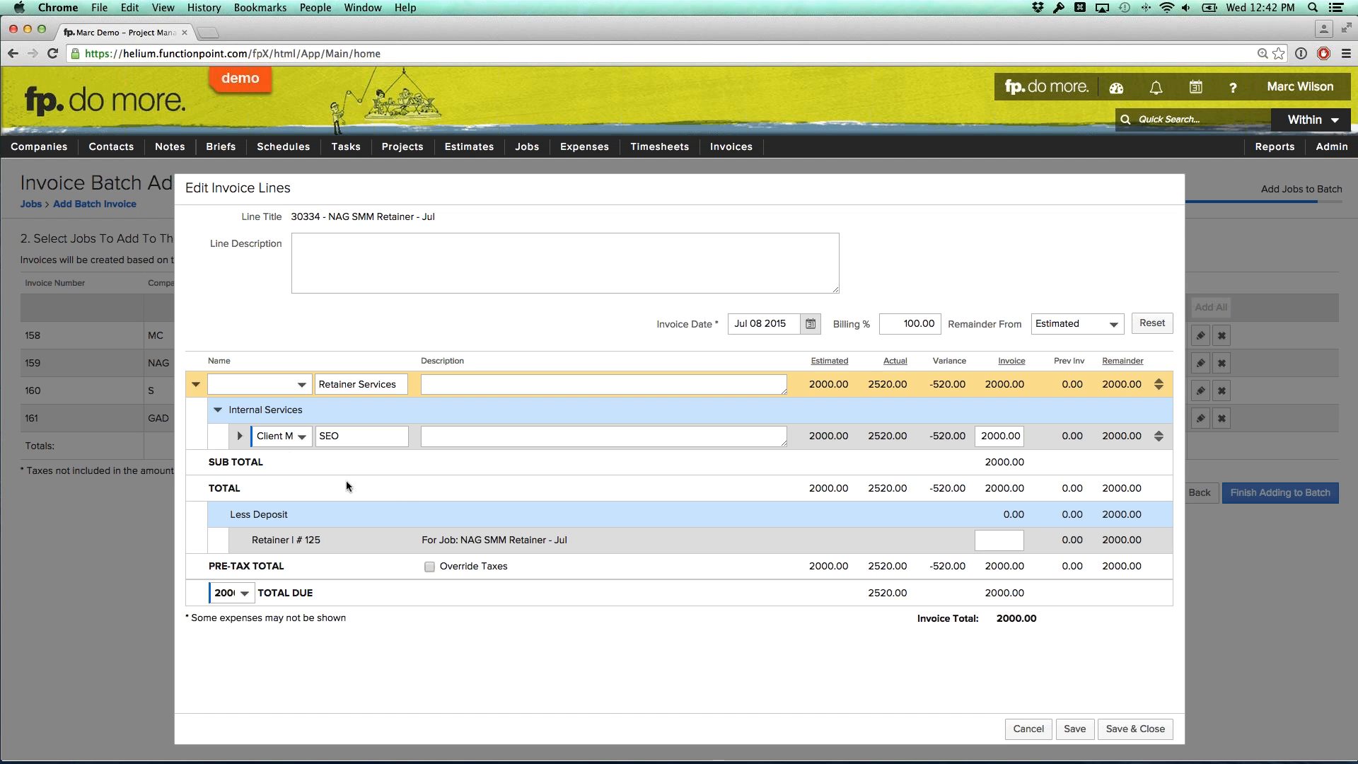
pyautogui.click(1027, 729)
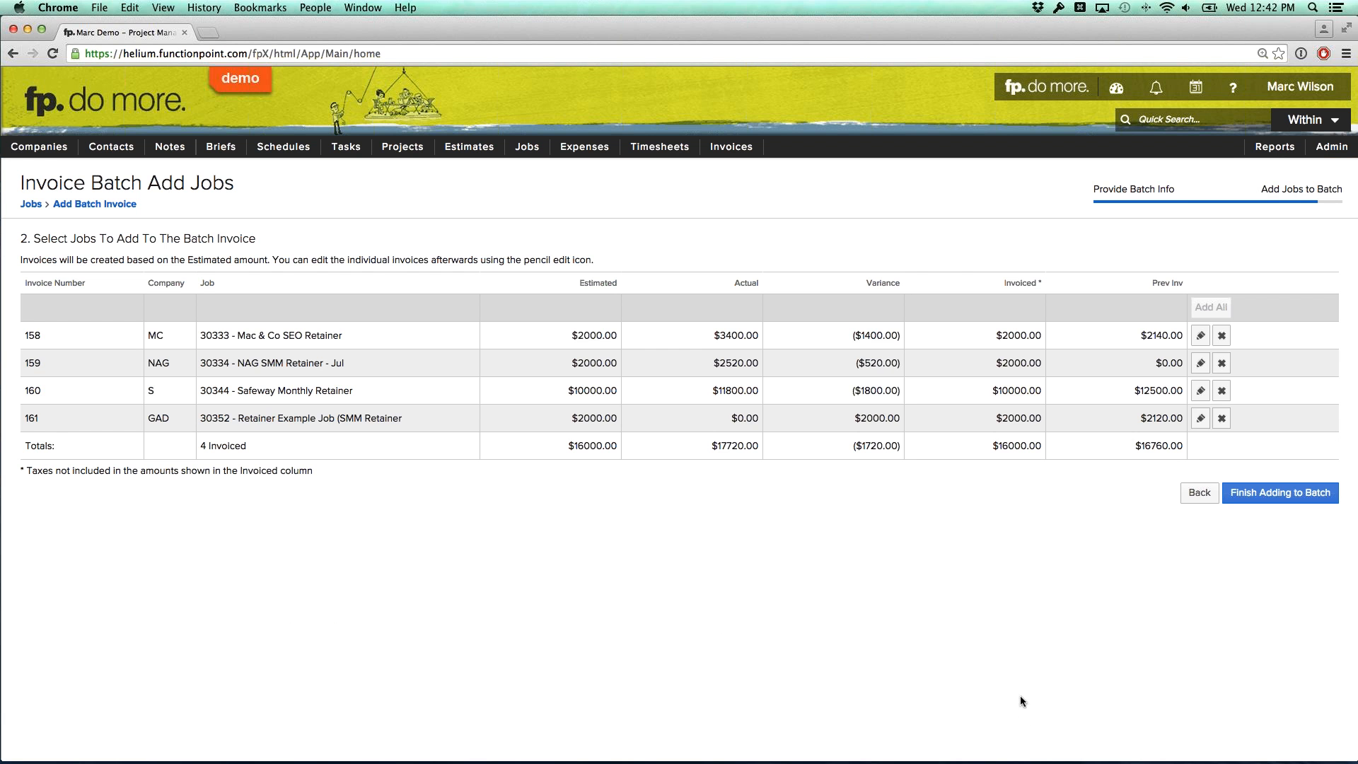
# Examine the external printing expense on the Safeway Monthly Retainer invoice, including its individual entry and actual amount
pyautogui.click(1200, 392)
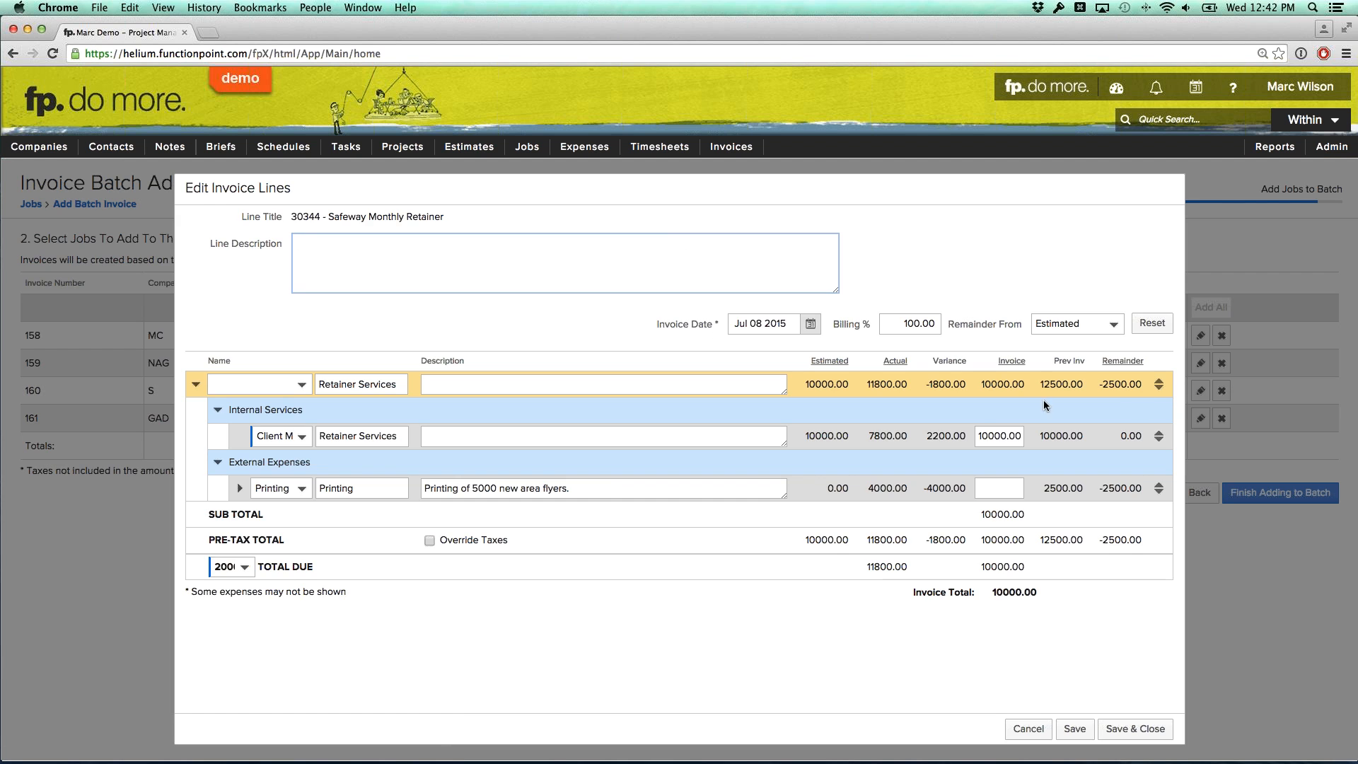
pyautogui.moveTo(230, 464); pyautogui.dragTo(309, 466)
pyautogui.click(309, 466)
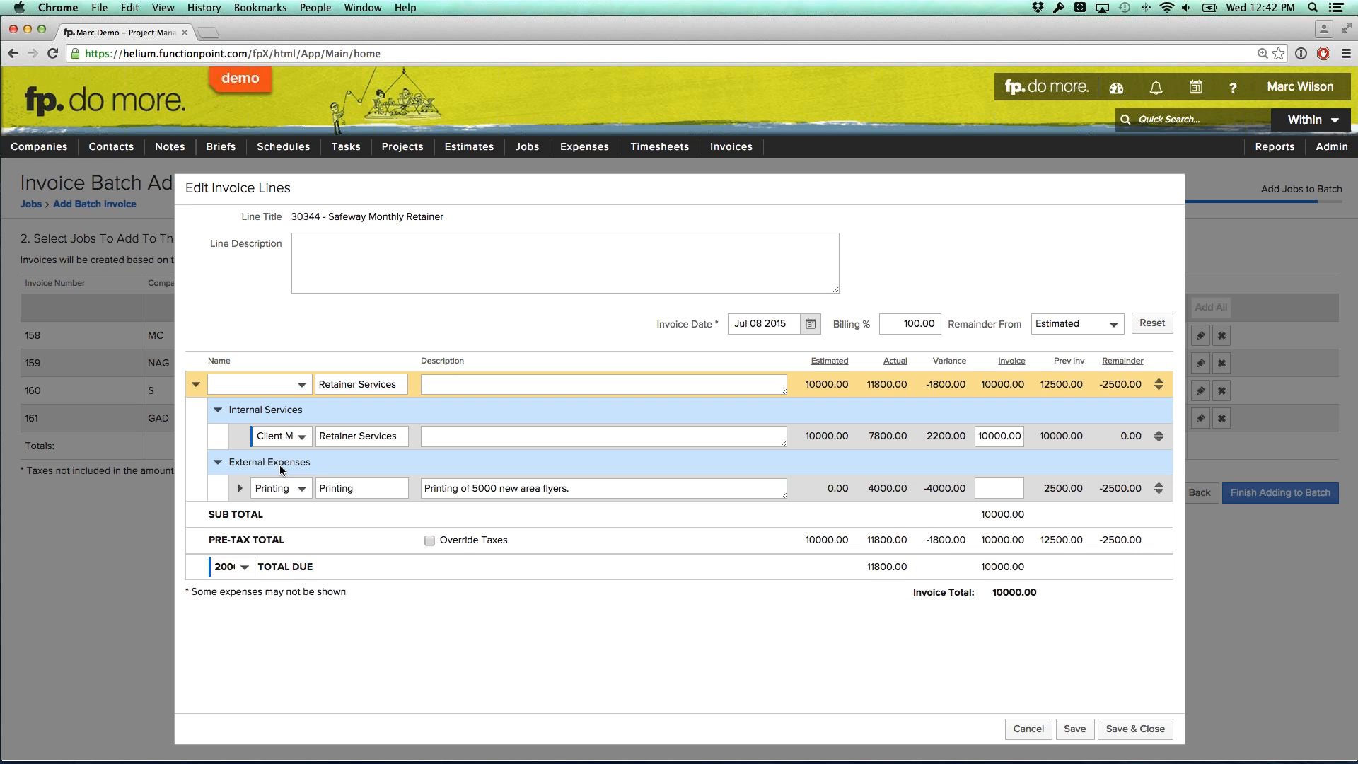
pyautogui.click(239, 488)
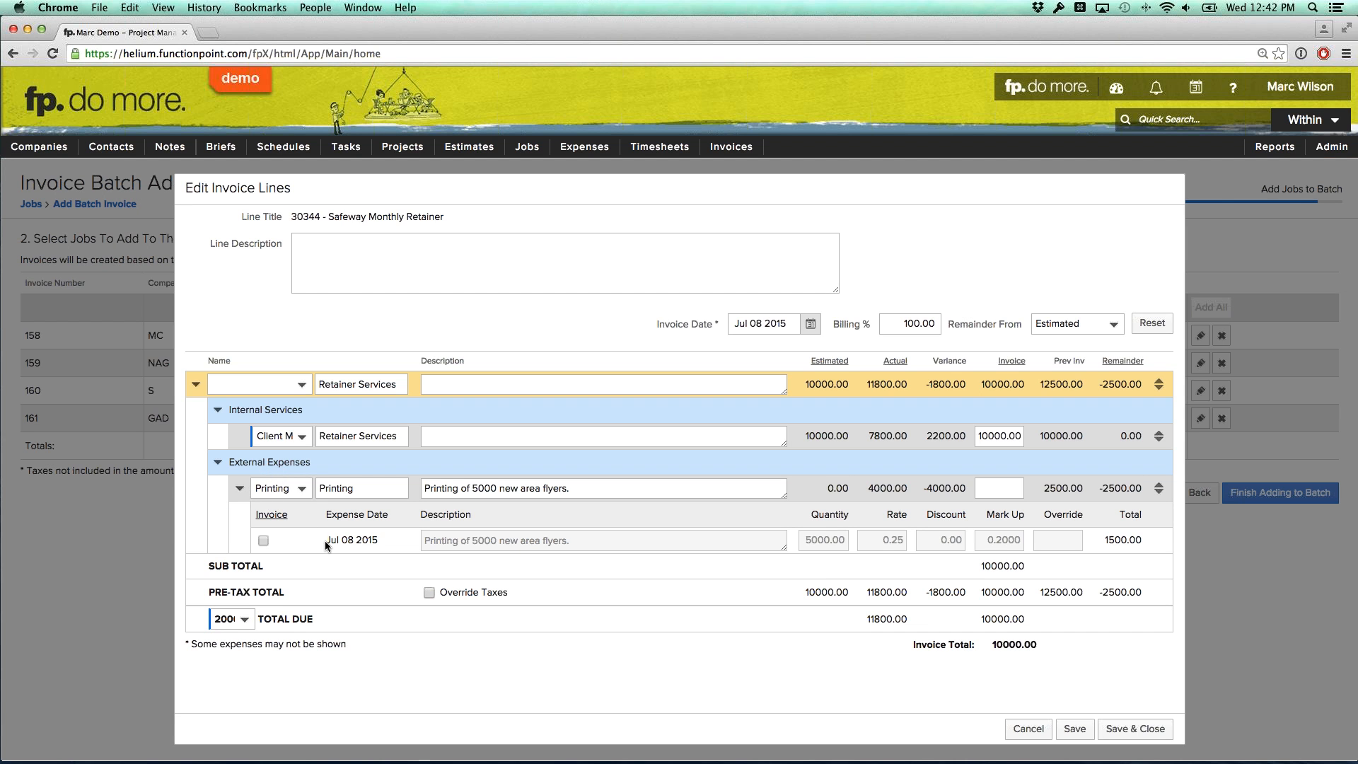
pyautogui.moveTo(359, 540); pyautogui.dragTo(376, 541)
pyautogui.click(378, 541)
pyautogui.click(240, 488)
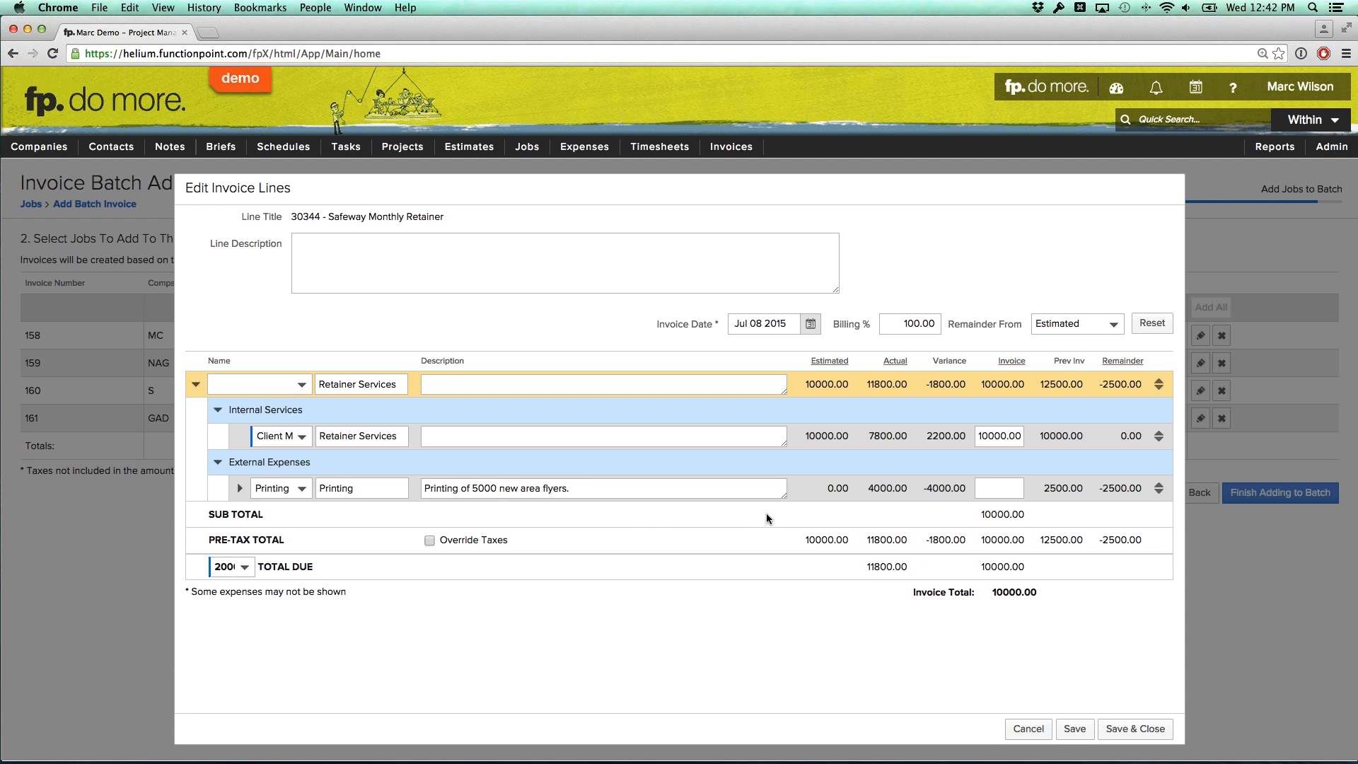
pyautogui.moveTo(868, 487)
pyautogui.moveTo(868, 486); pyautogui.dragTo(905, 488)
pyautogui.click(900, 488)
pyautogui.click(241, 494)
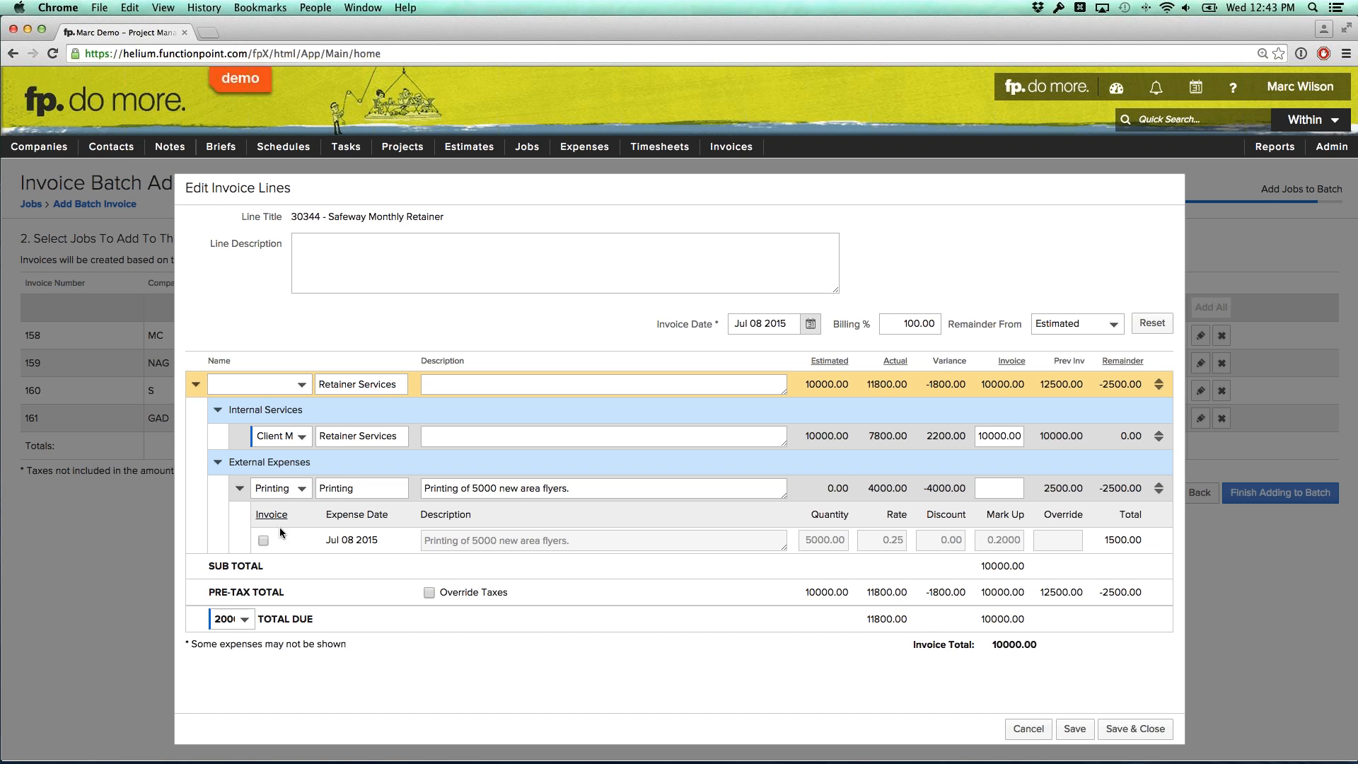
pyautogui.click(239, 489)
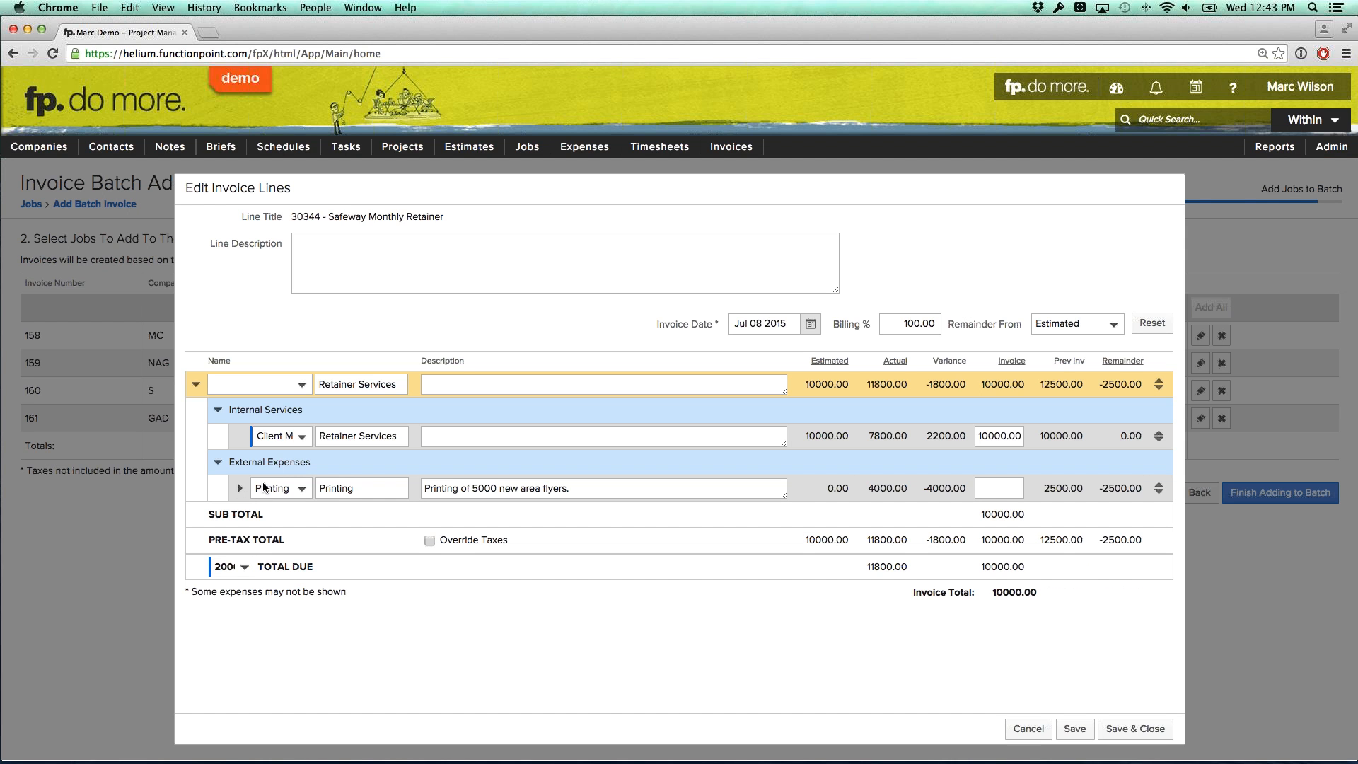
pyautogui.moveTo(228, 464); pyautogui.dragTo(313, 464)
pyautogui.click(312, 464)
# Include the Jul 08 2015 flyer printing expense in the Safeway Monthly Retainer invoice, check the subtotal, and save and close it
pyautogui.click(239, 488)
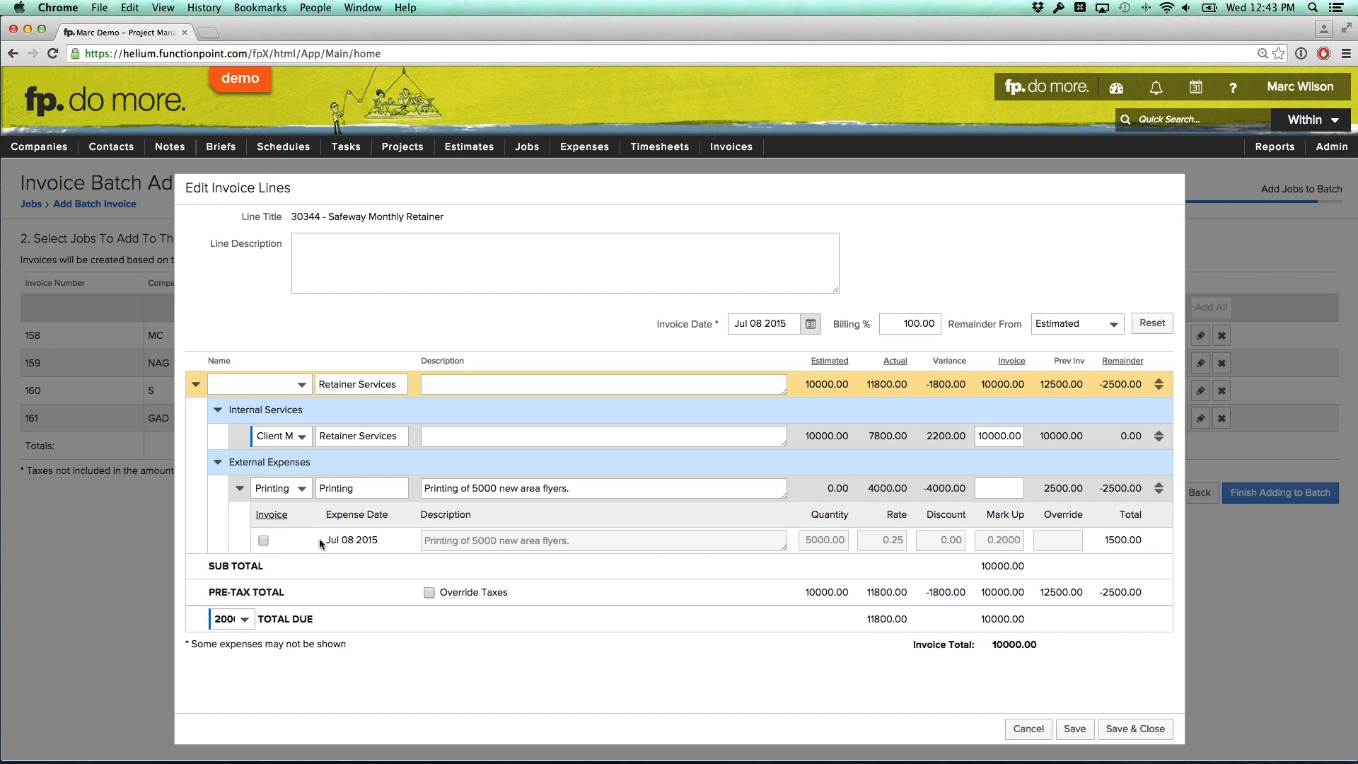
pyautogui.click(263, 542)
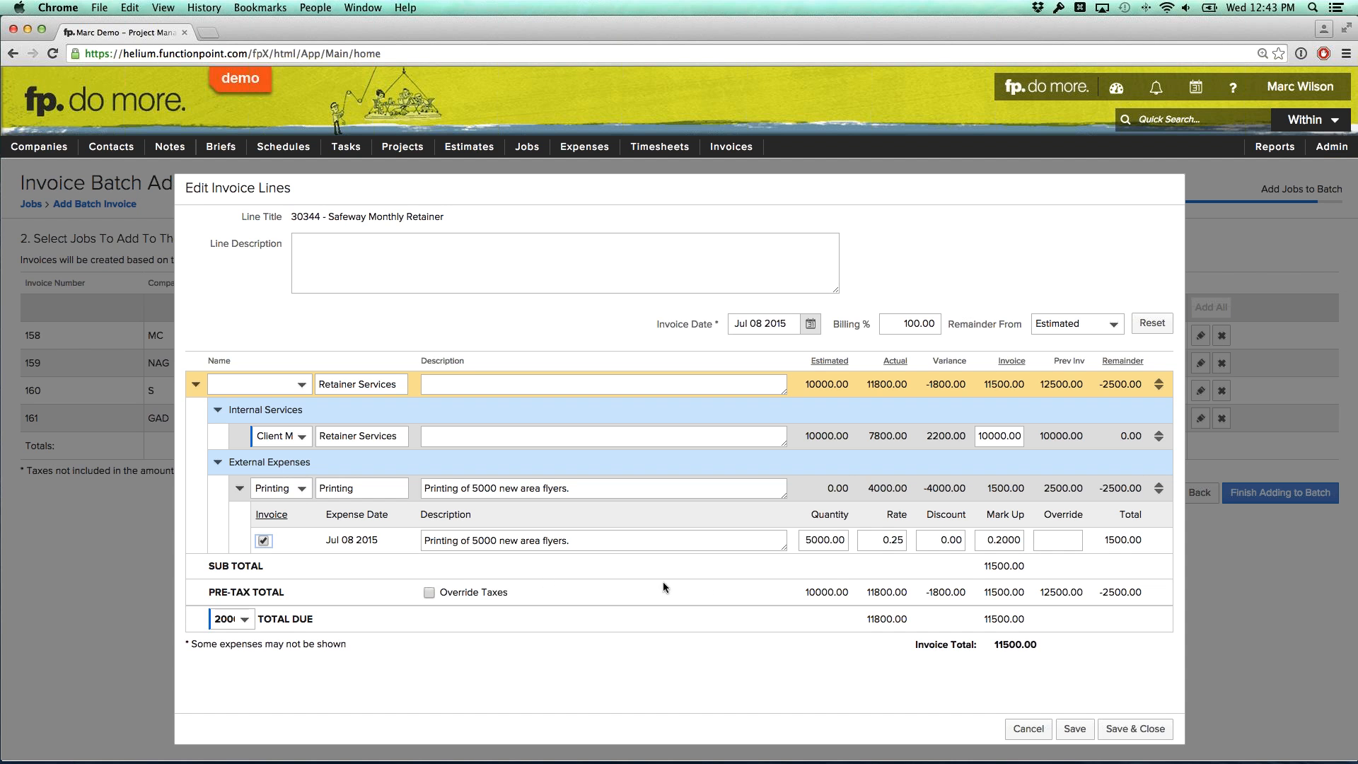
pyautogui.moveTo(985, 567); pyautogui.dragTo(1029, 566)
pyautogui.click(1029, 567)
pyautogui.click(1120, 727)
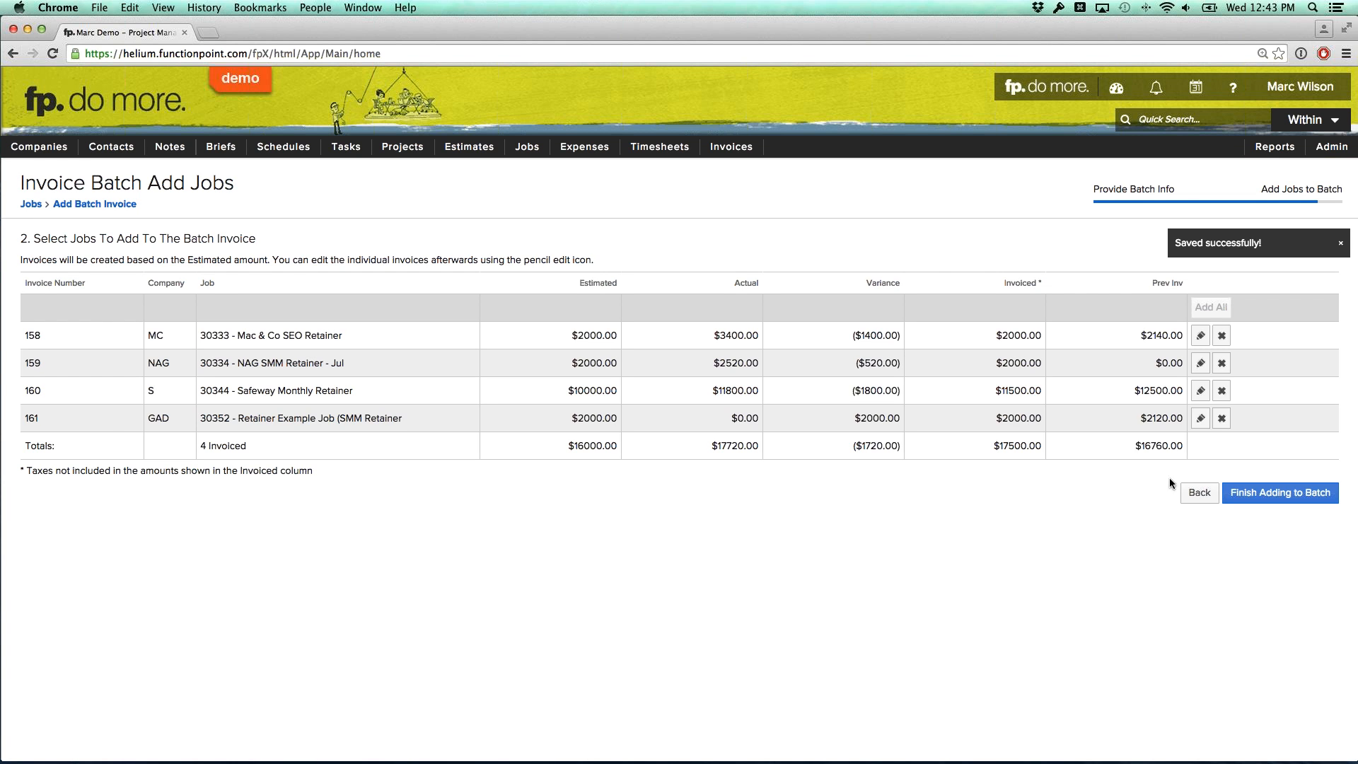
# Check the invoice lines of the Great Atlantic Insurance Retainer Example Job and close them without saving
pyautogui.click(1201, 420)
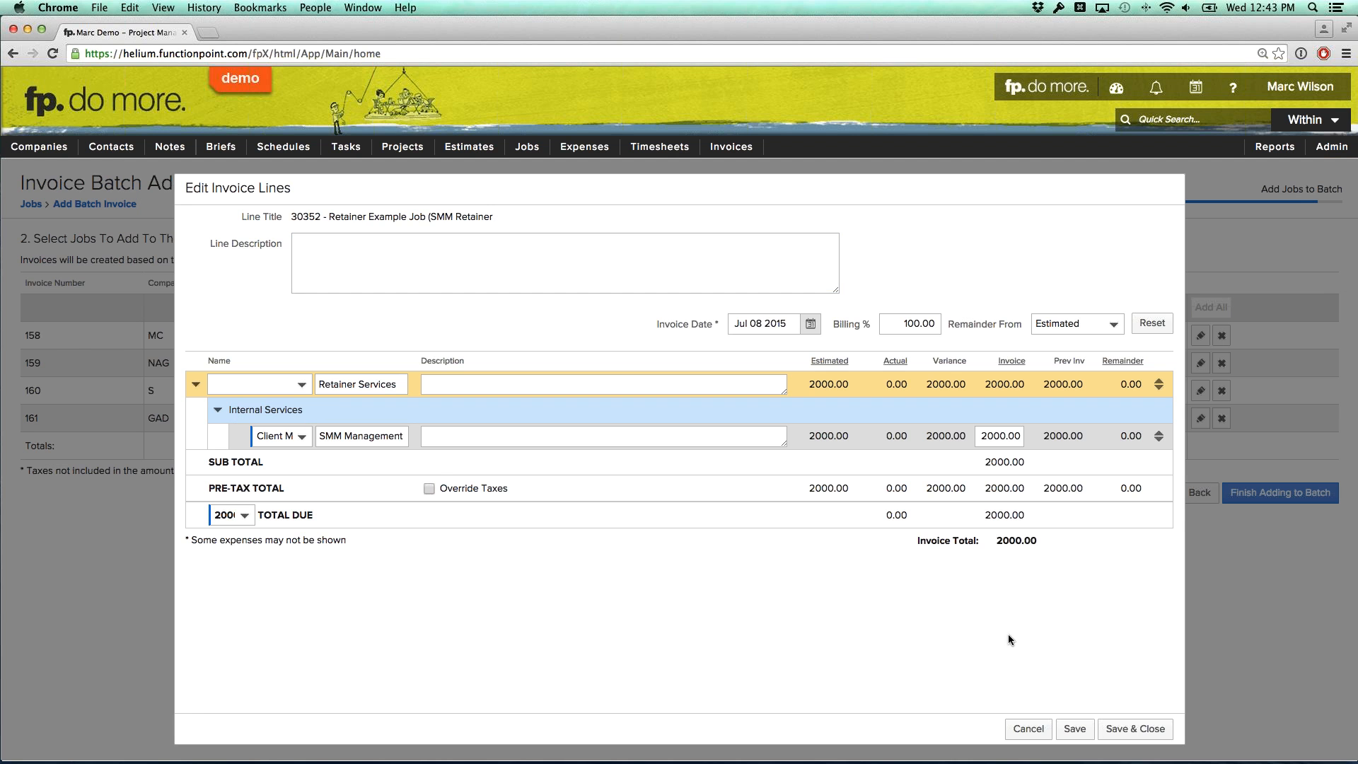
pyautogui.click(1029, 730)
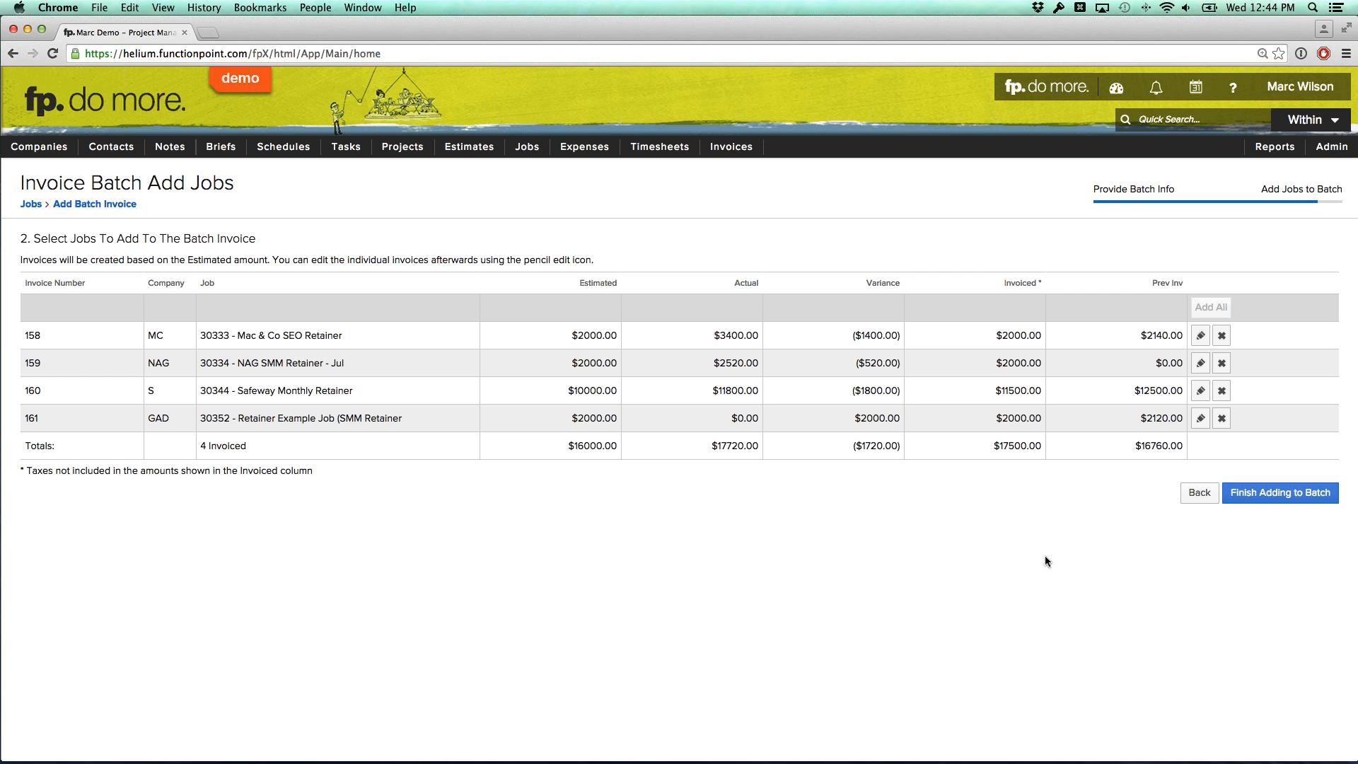
# Finish adding jobs to the Retainer July 2015 Batch and show the batch's list of invoices
pyautogui.click(1243, 503)
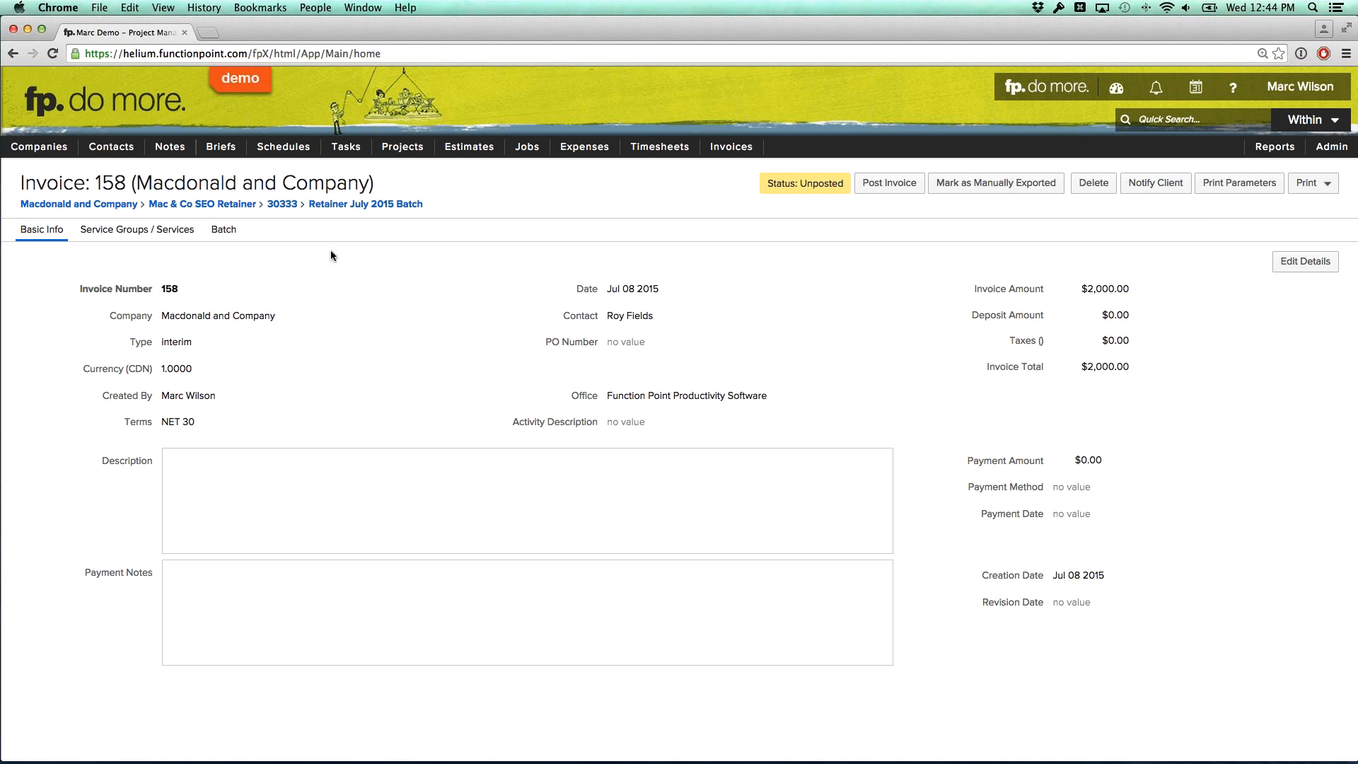
pyautogui.click(236, 231)
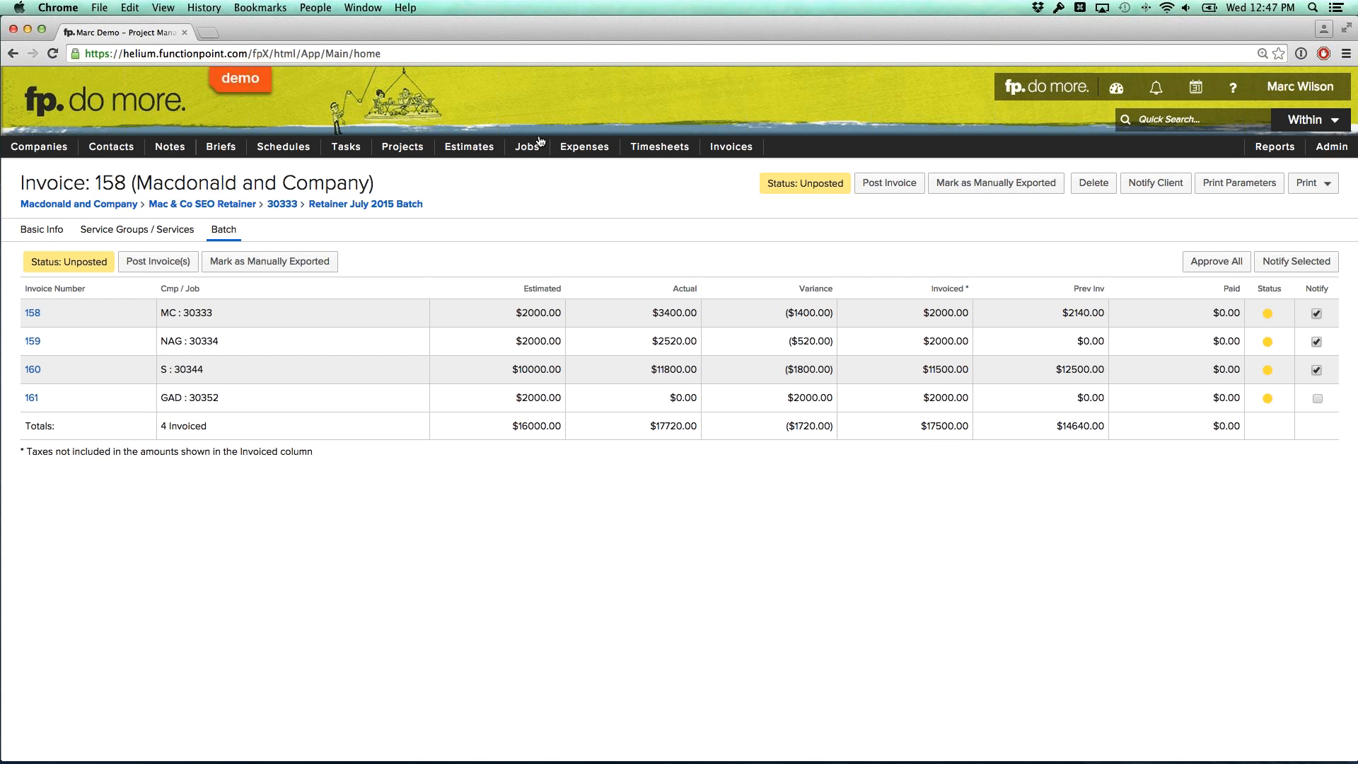
# List the active Fixed Price jobs by descending job number and check the invoiced and +/- amounts of the Fixed Price Example Job
pyautogui.moveTo(539, 140)
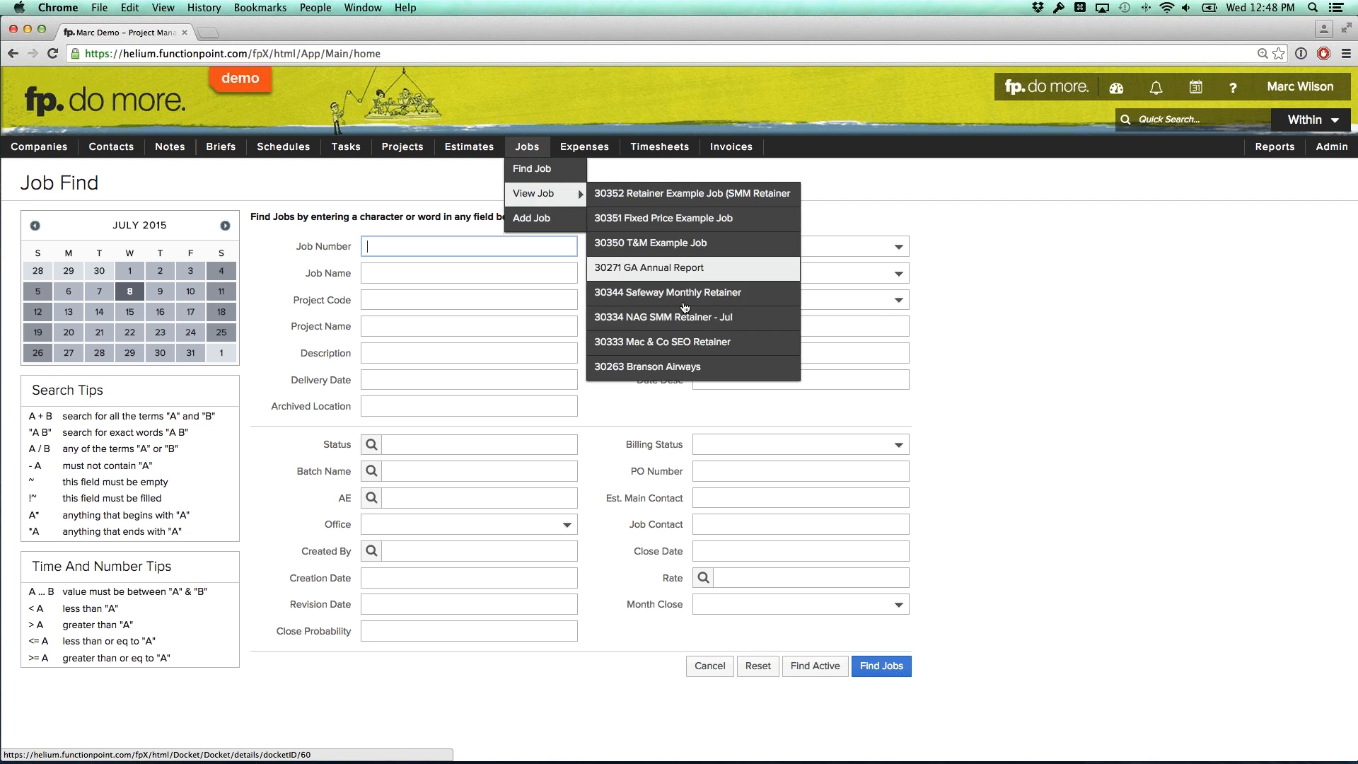
pyautogui.click(870, 304)
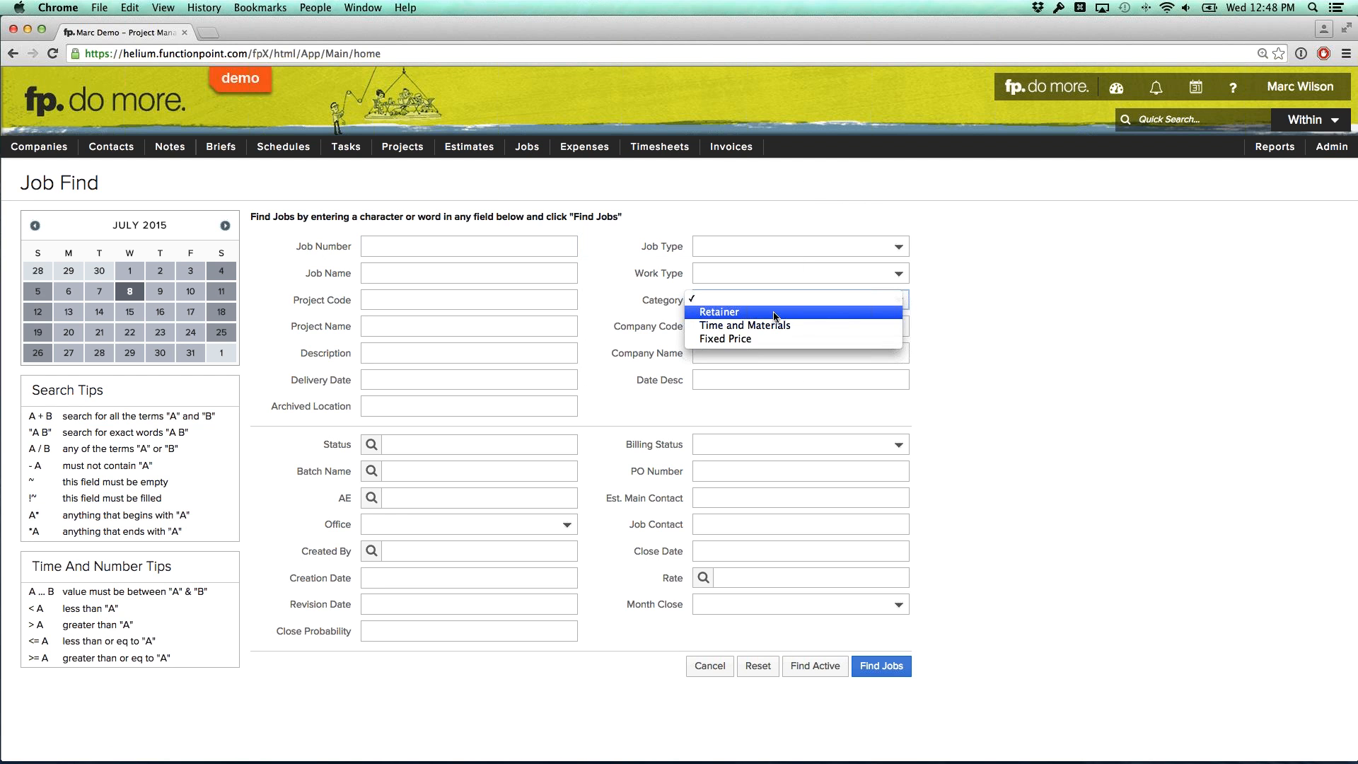
pyautogui.click(741, 340)
pyautogui.click(800, 669)
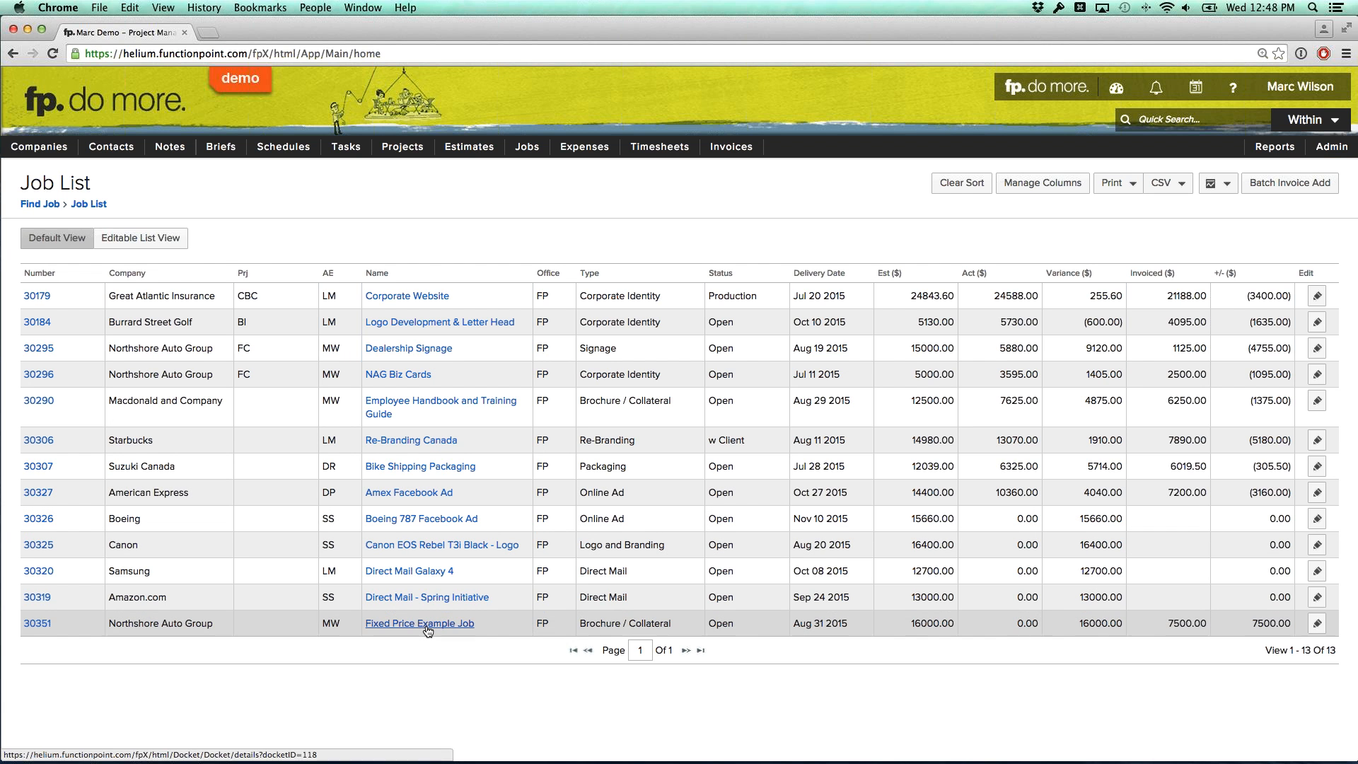
pyautogui.click(76, 277)
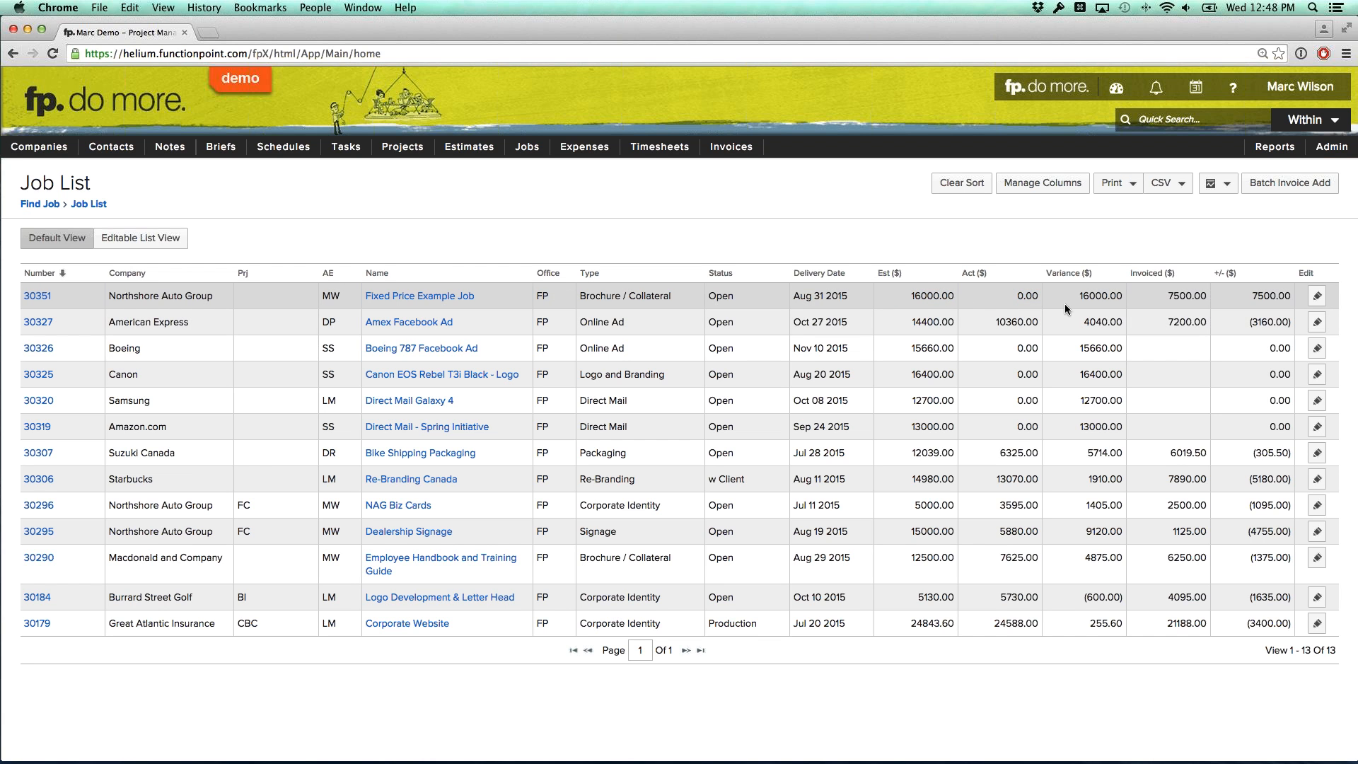
pyautogui.moveTo(1168, 296); pyautogui.dragTo(1205, 299)
pyautogui.moveTo(1249, 295); pyautogui.dragTo(1286, 295)
pyautogui.click(1240, 296)
# Set the job list columns to include Job Category and Job Description and to leave out Edit, Office, AE, Type and Prj
pyautogui.click(1033, 192)
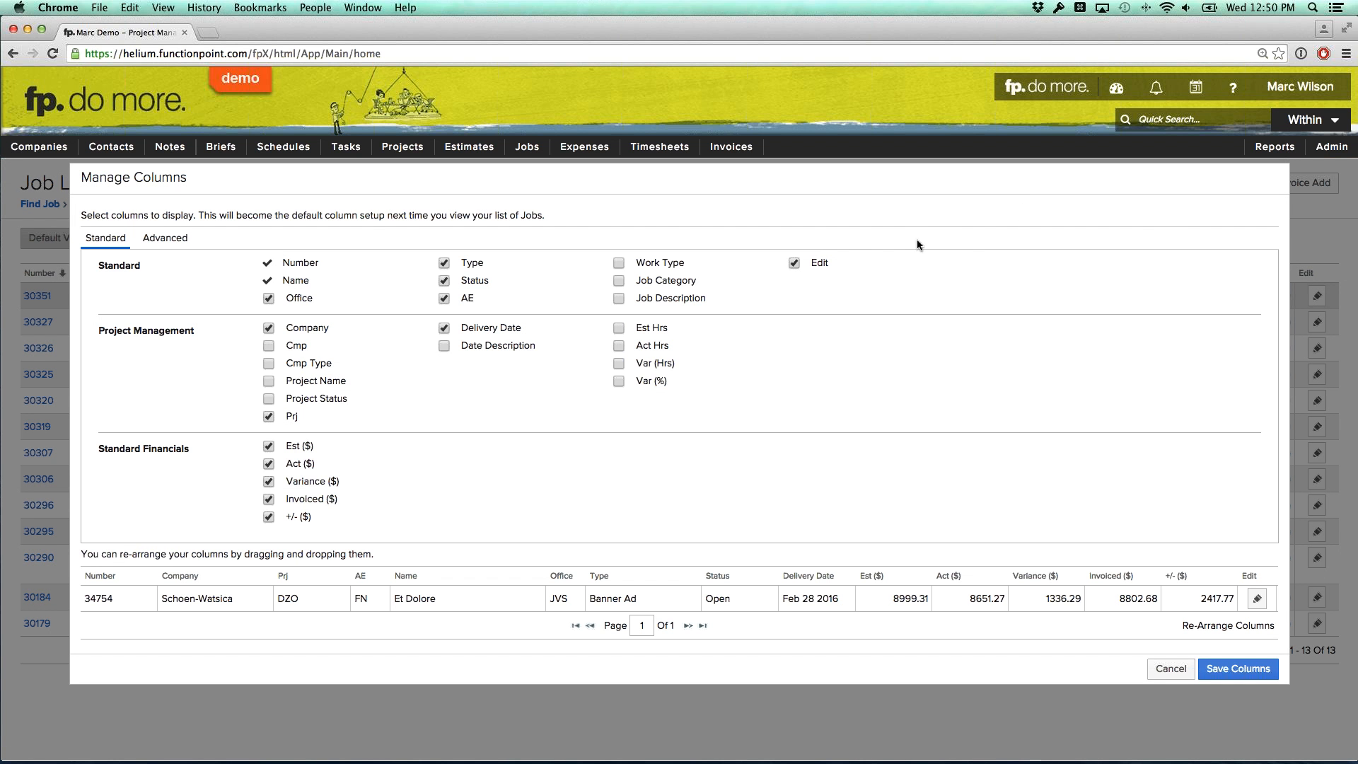
pyautogui.moveTo(846, 263)
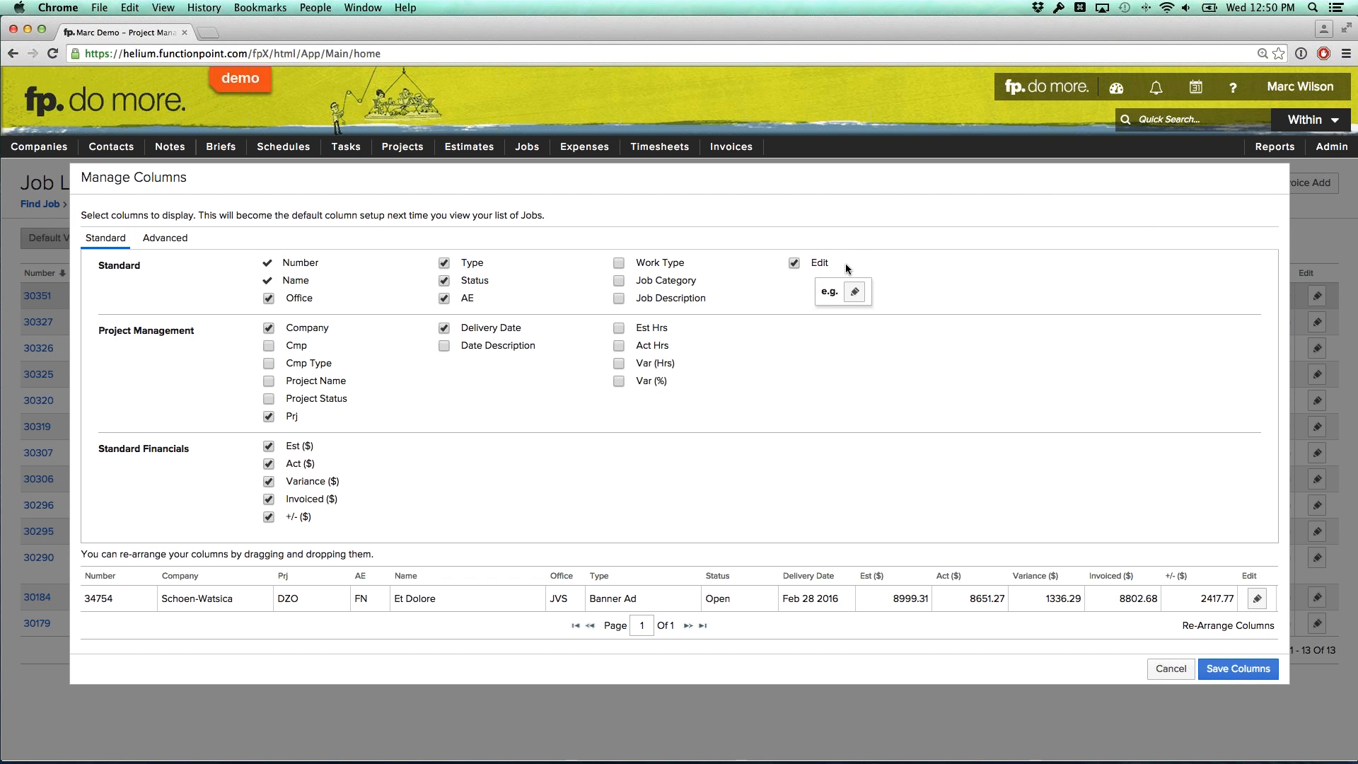
pyautogui.click(793, 264)
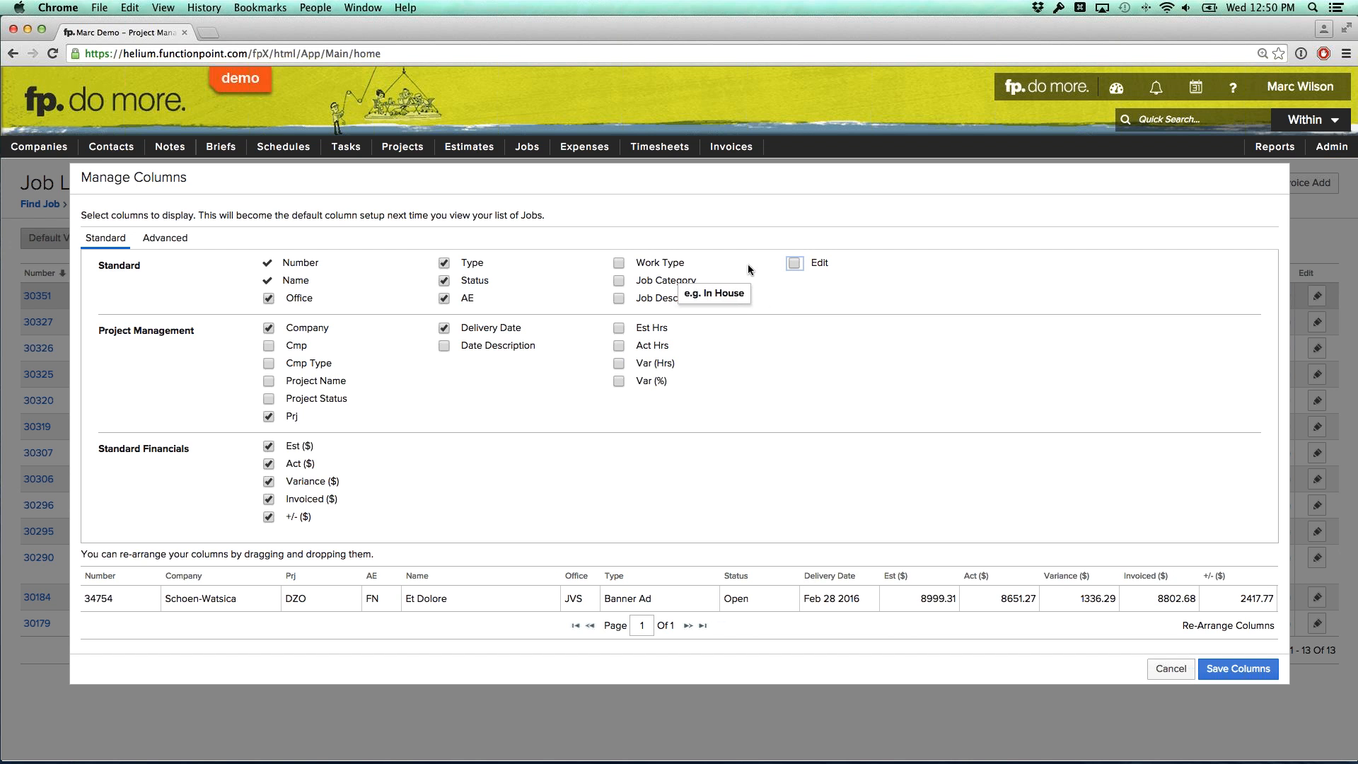
pyautogui.click(619, 281)
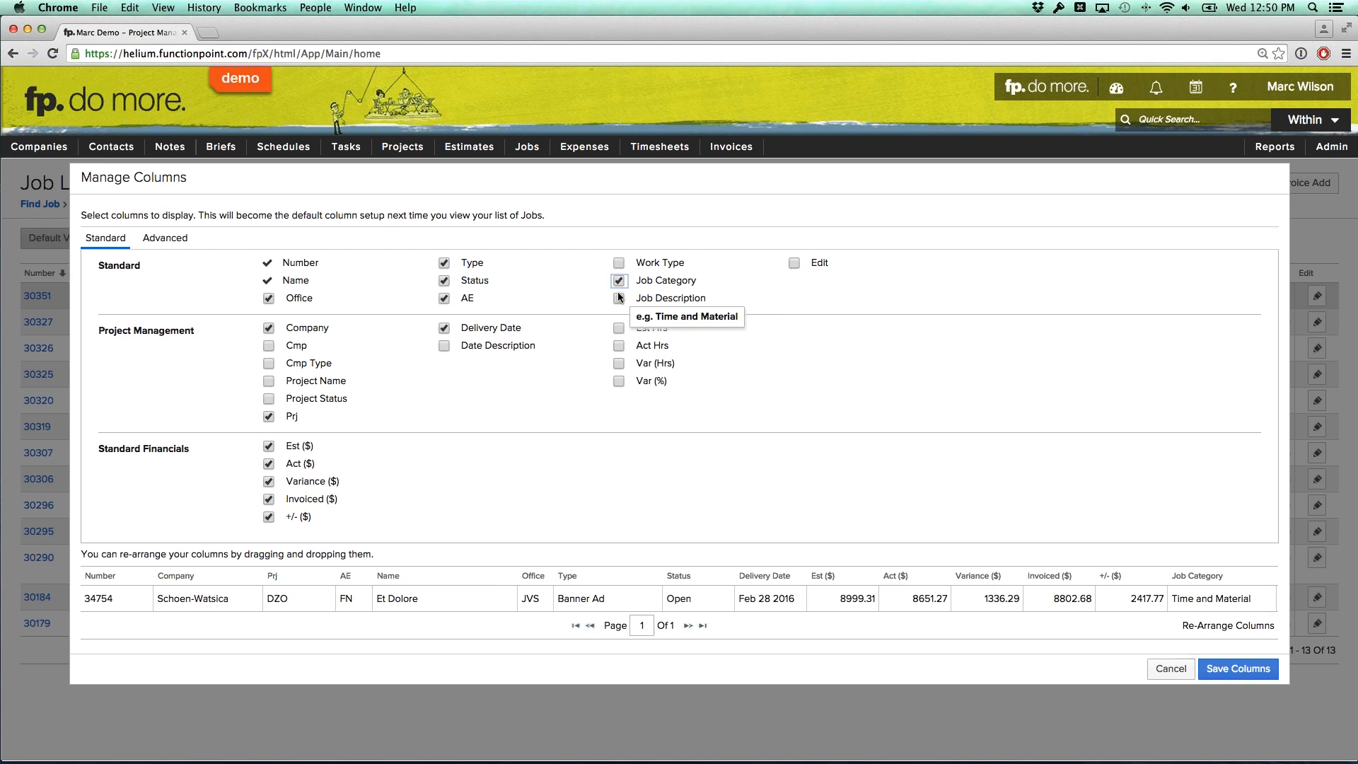
pyautogui.click(619, 299)
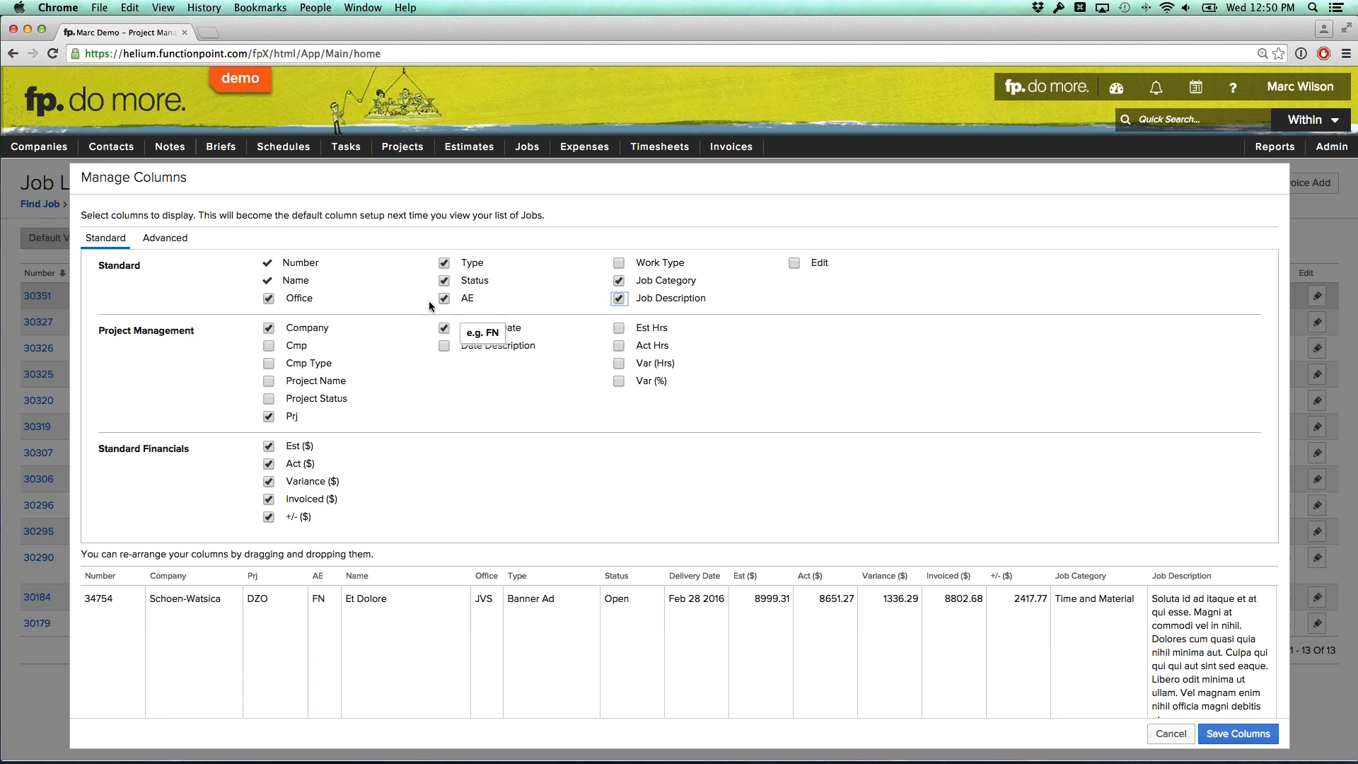
pyautogui.click(268, 298)
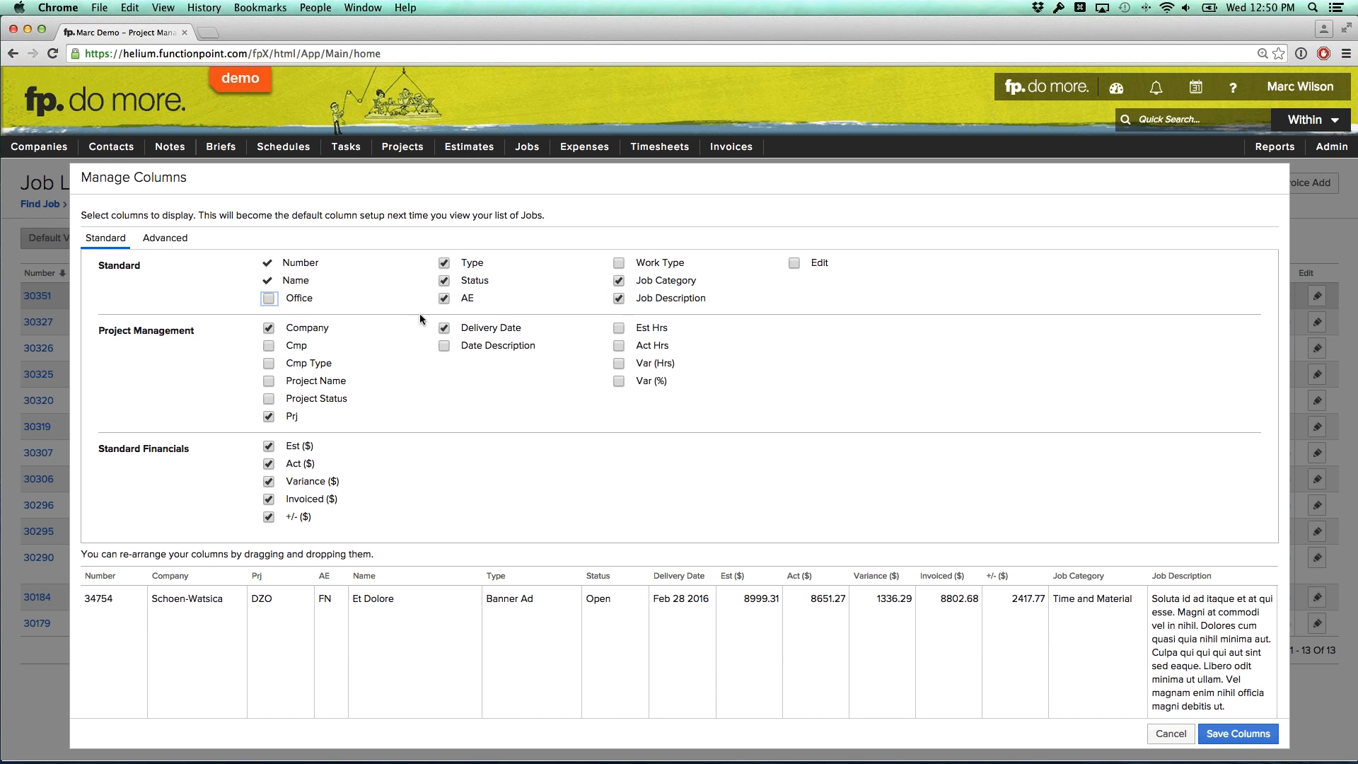
pyautogui.click(444, 300)
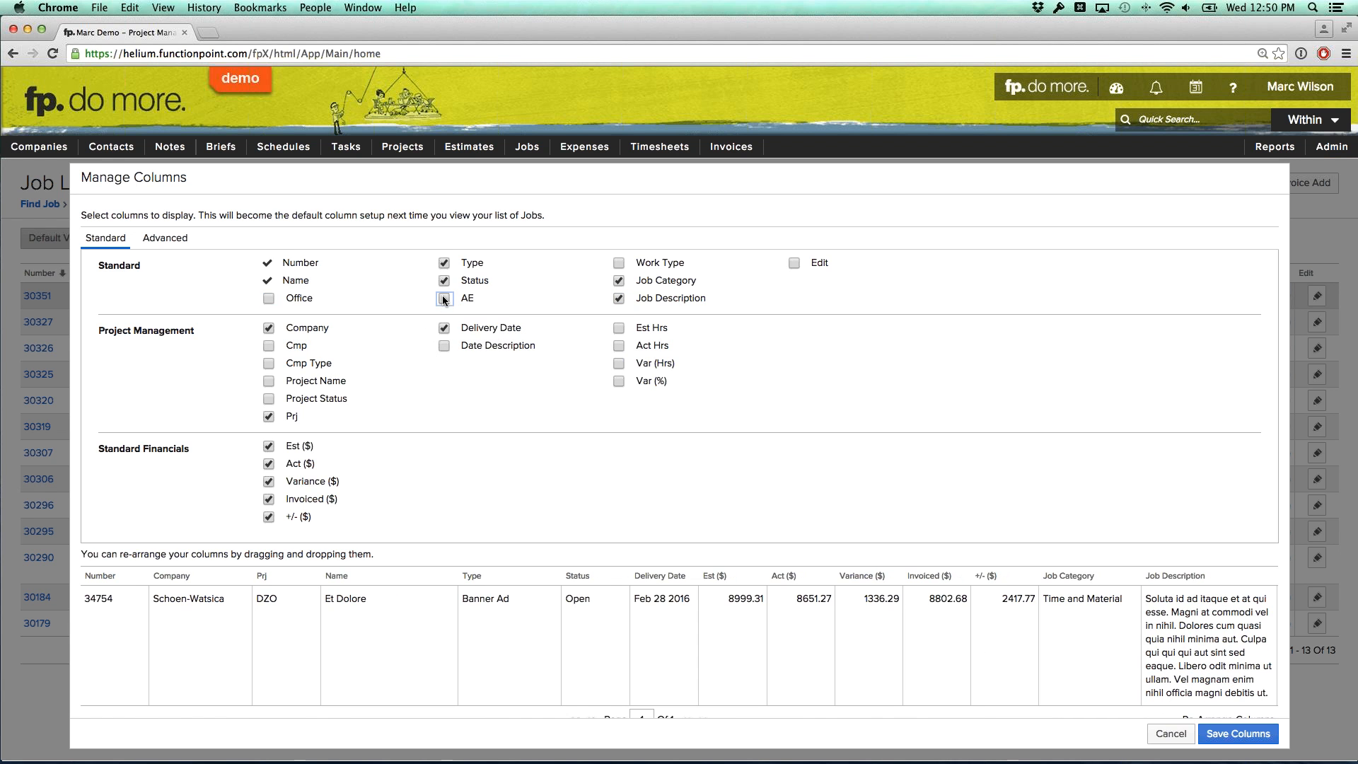
pyautogui.click(444, 264)
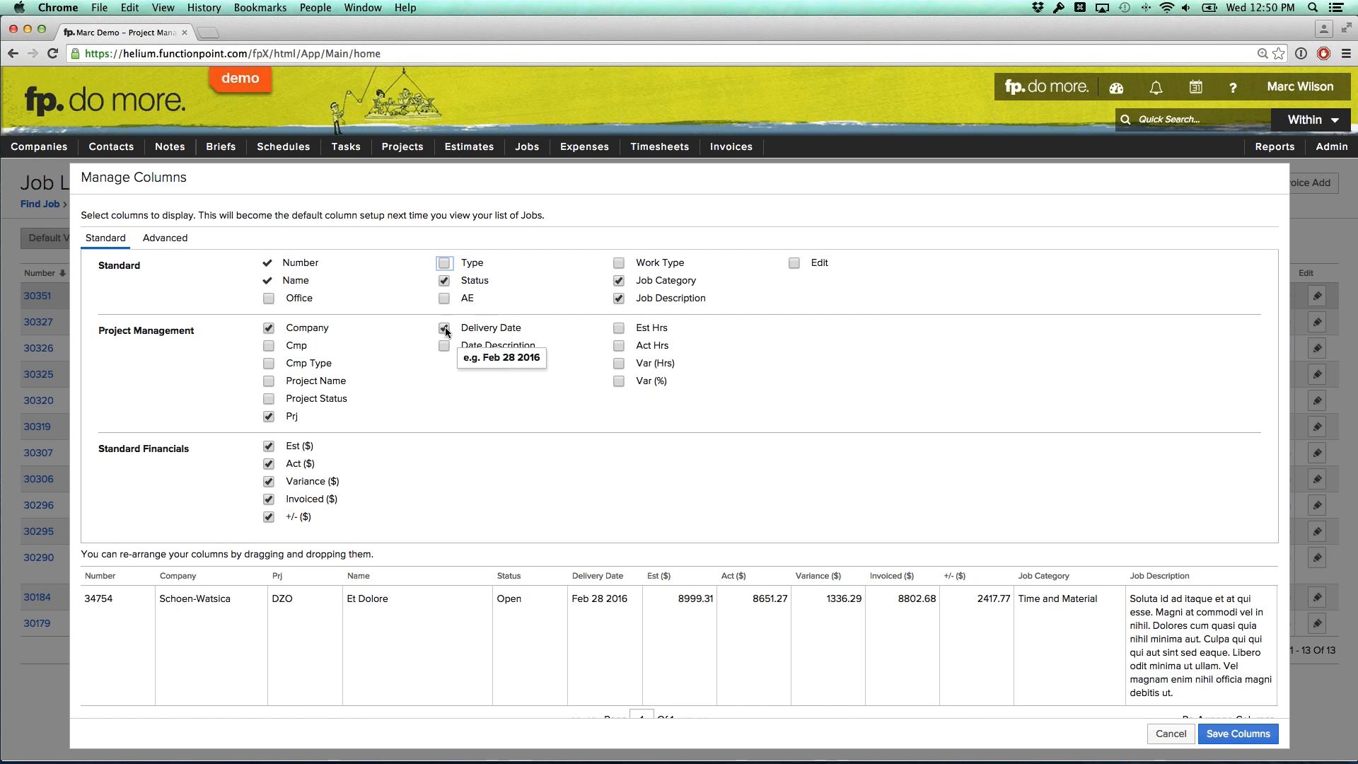
pyautogui.click(268, 416)
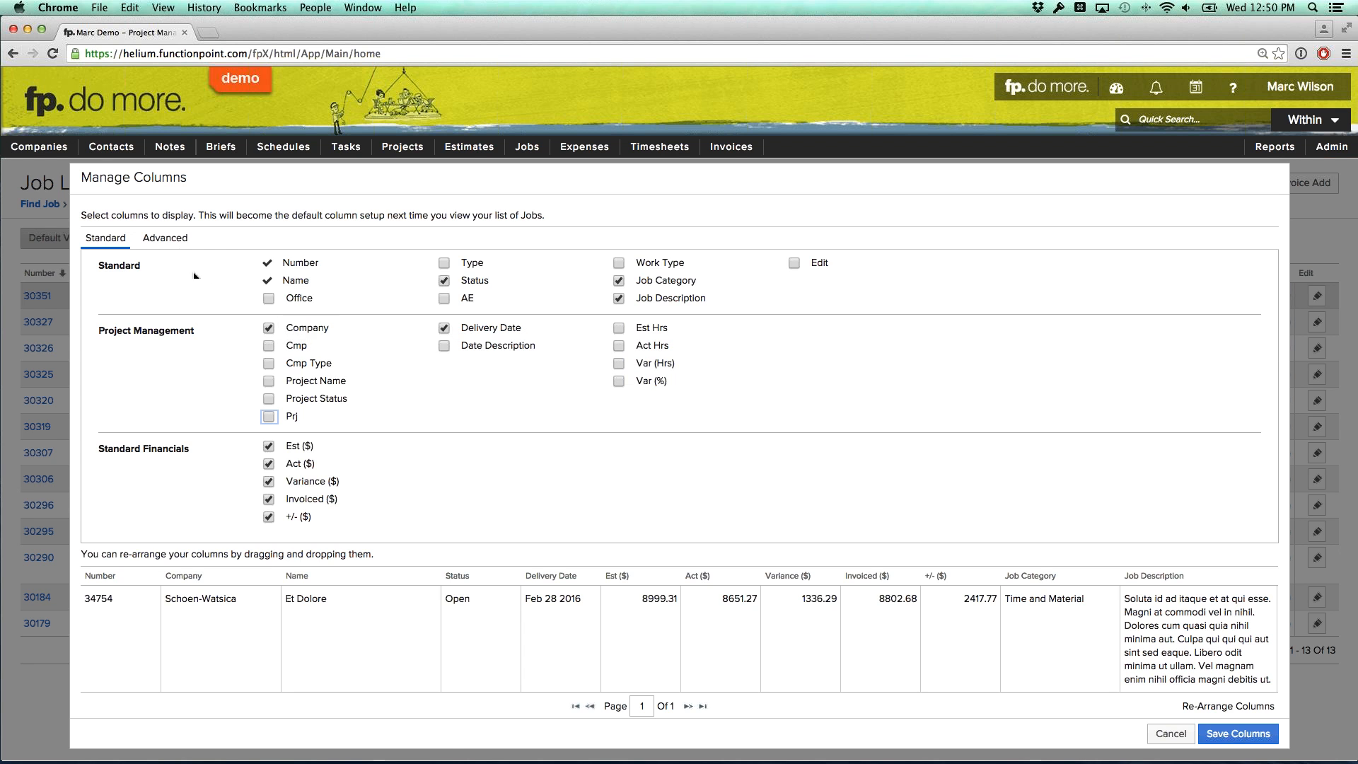
# Move Job Description after Delivery Date and Job Category after Status, and save the column layout
pyautogui.click(172, 234)
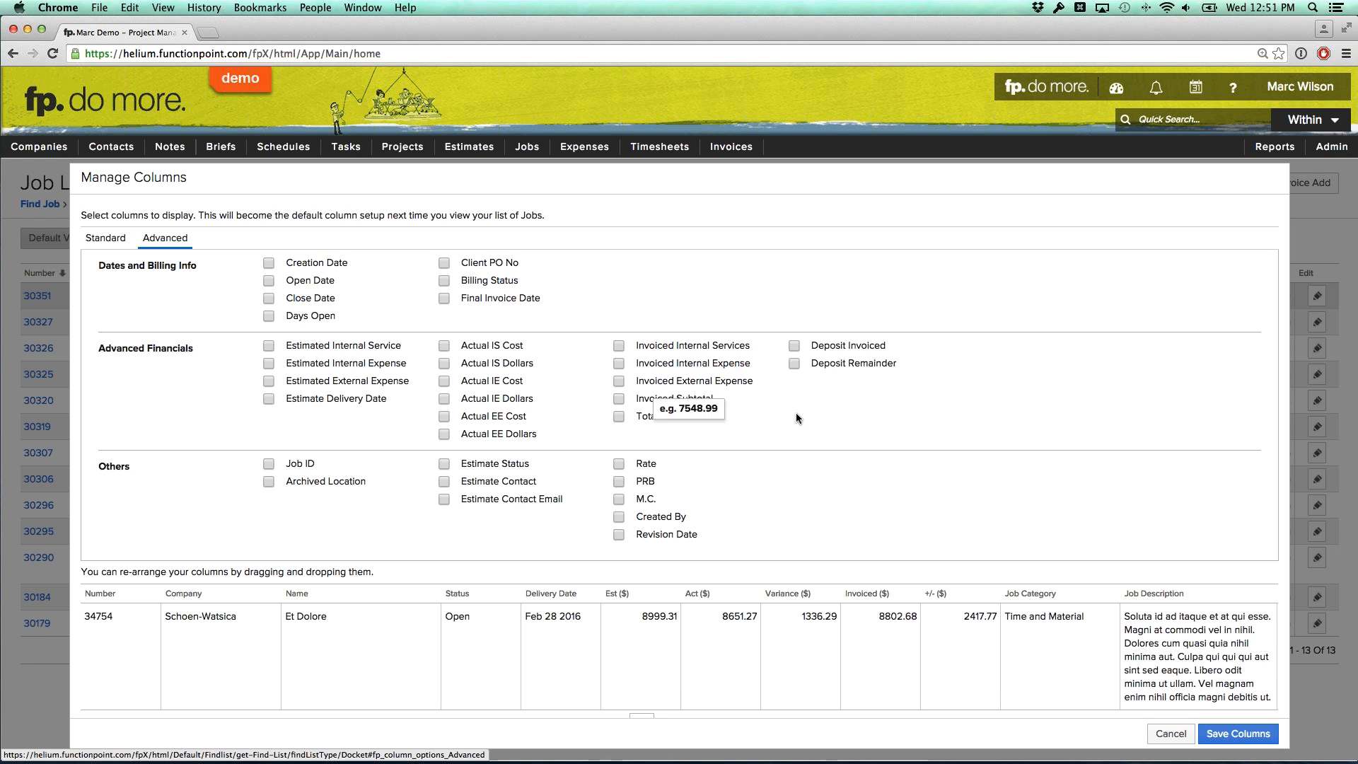
pyautogui.moveTo(1153, 594); pyautogui.dragTo(637, 601)
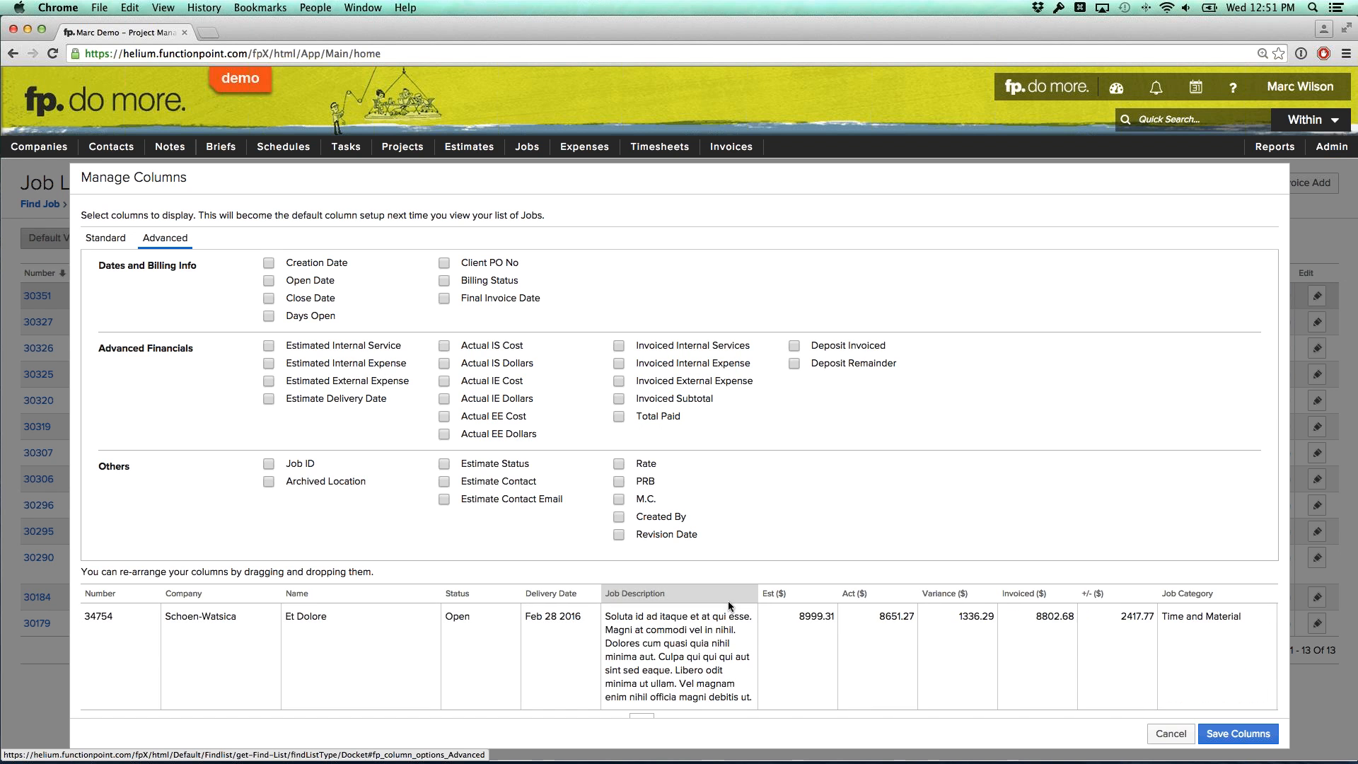
pyautogui.moveTo(1209, 603); pyautogui.dragTo(554, 615)
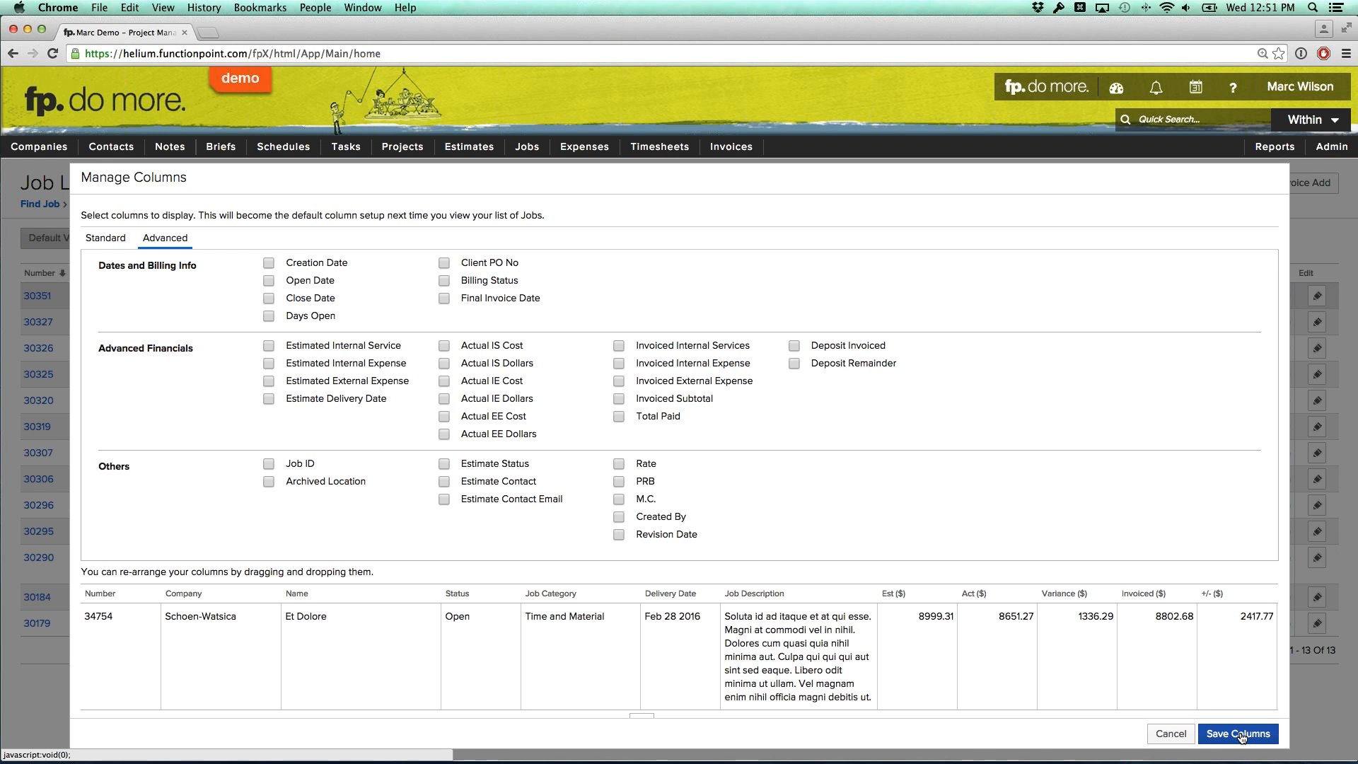
pyautogui.click(1240, 733)
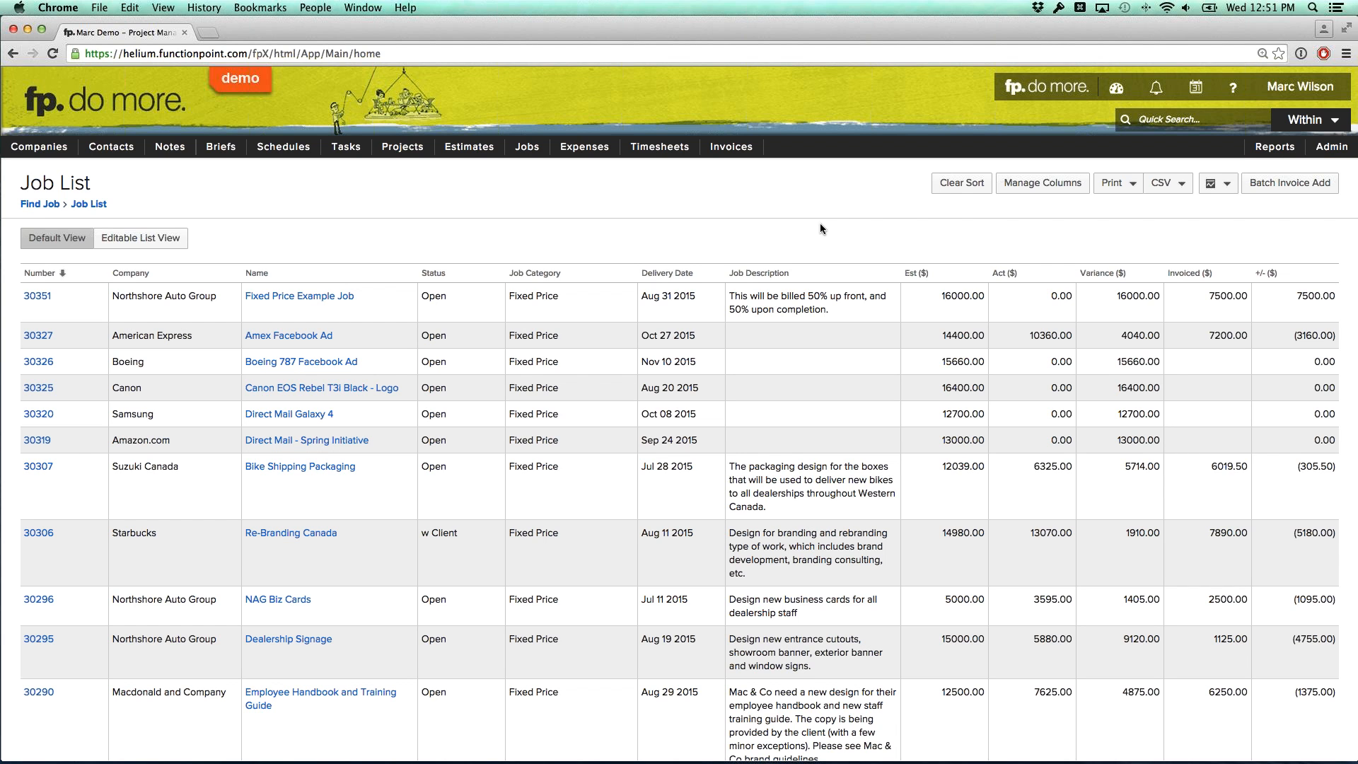
# Read the job descriptions in the Fixed Price list, especially the billing terms of the Fixed Price Example Job and the Employee Handbook notes
pyautogui.moveTo(734, 297)
pyautogui.mouseDown()
pyautogui.moveTo(825, 307)
pyautogui.moveTo(733, 298)
pyautogui.mouseUp()
pyautogui.click(829, 311)
pyautogui.click(737, 300)
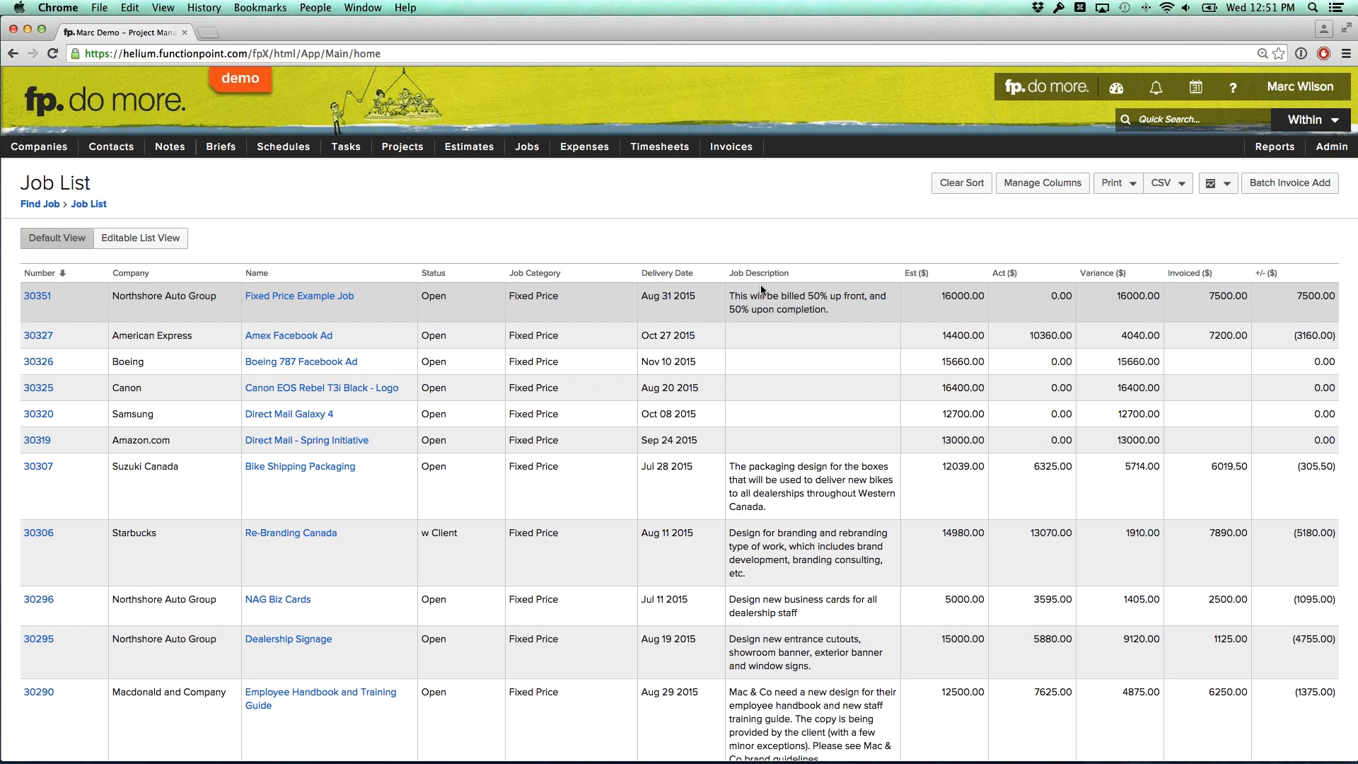
pyautogui.scroll(-1, 764, 289)
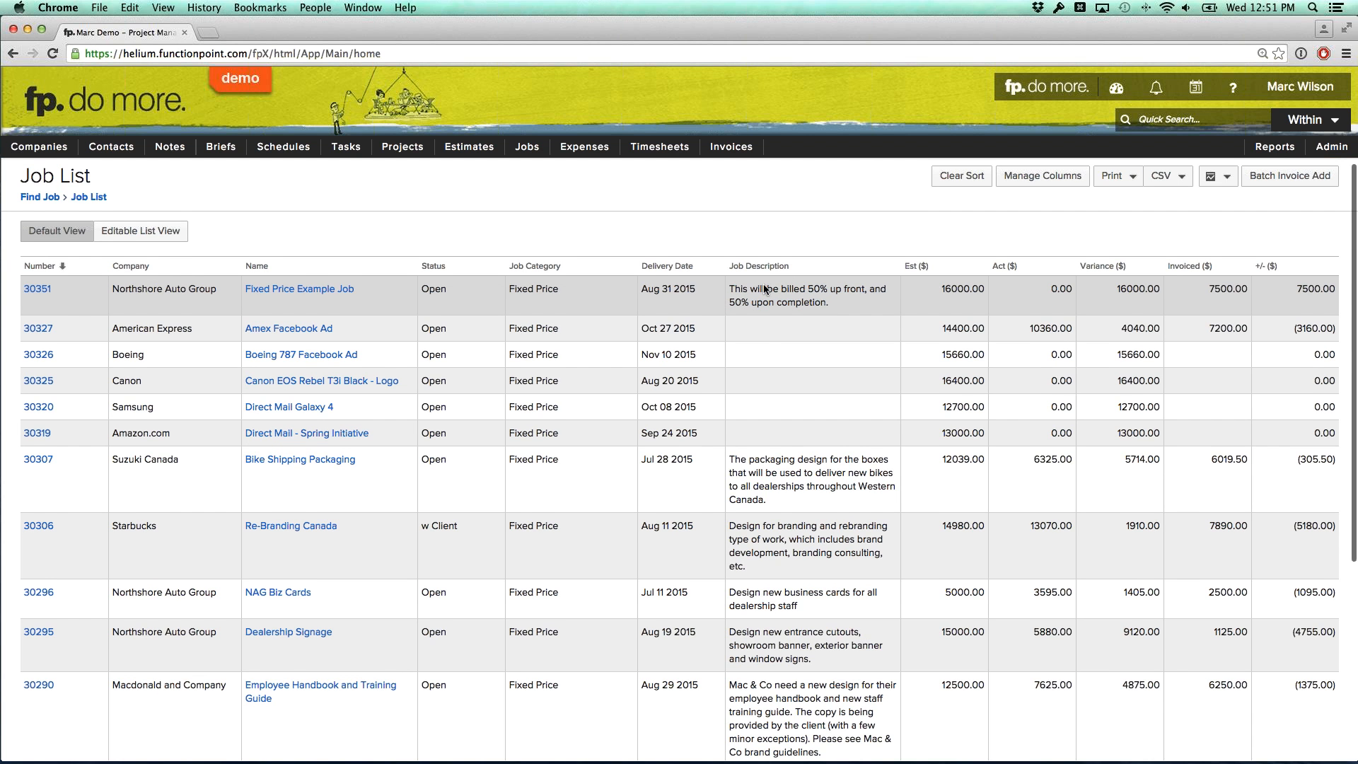
pyautogui.scroll(-5, 763, 294)
pyautogui.moveTo(822, 610); pyautogui.dragTo(723, 553)
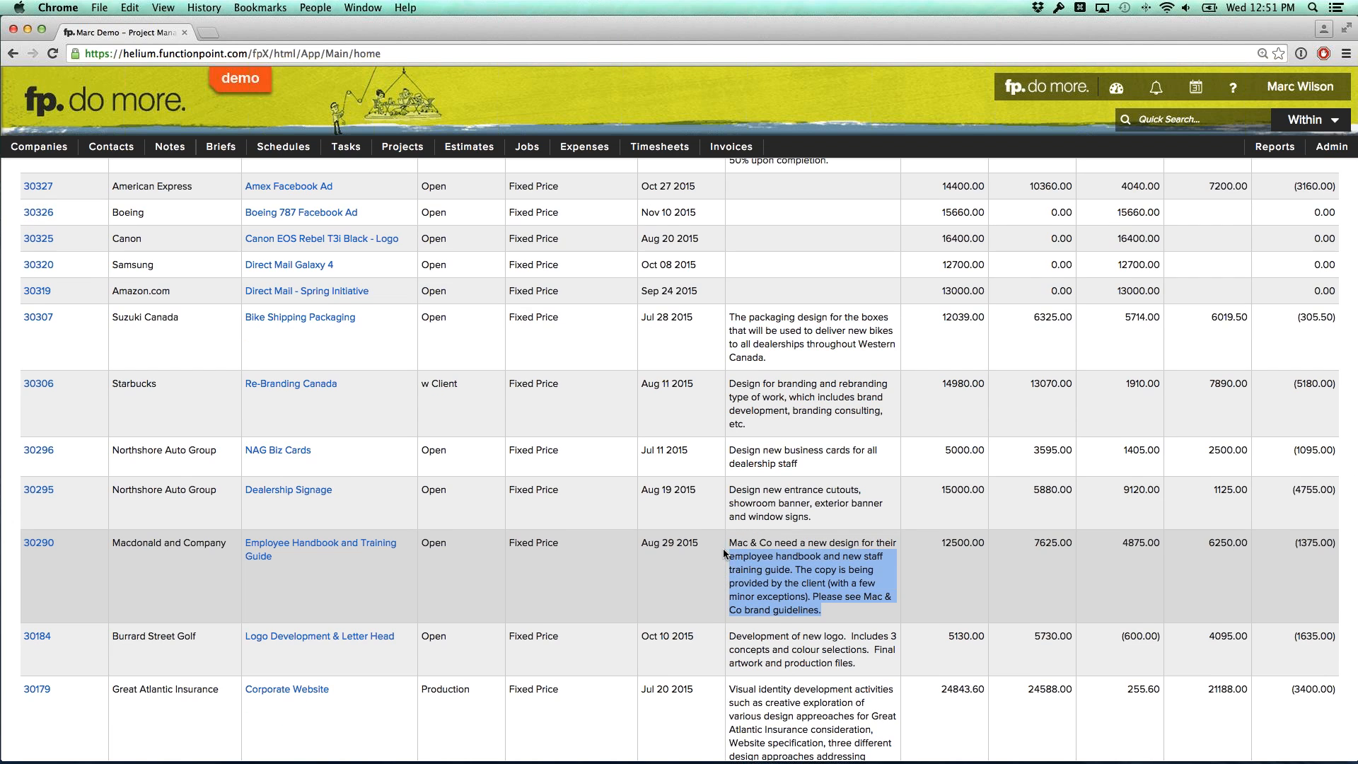
pyautogui.click(761, 552)
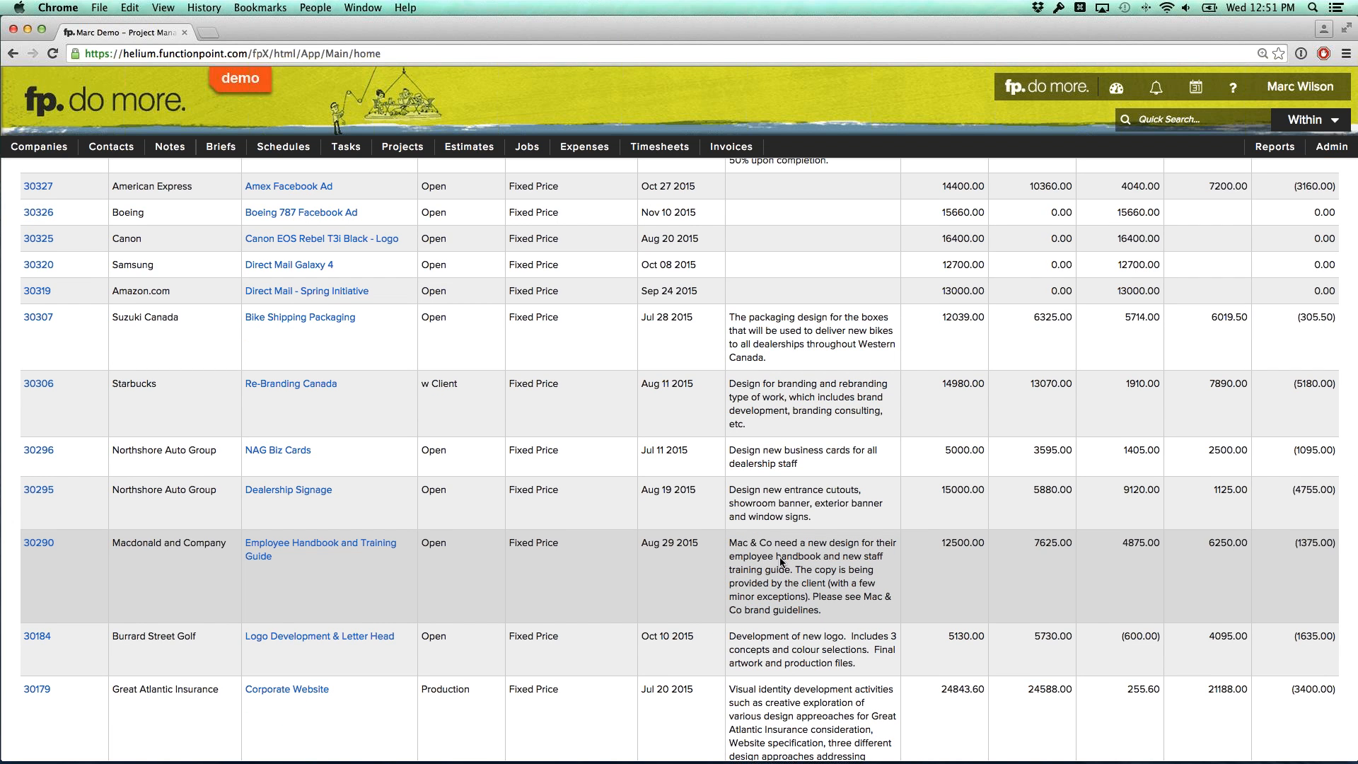
pyautogui.scroll(5, 776, 469)
pyautogui.moveTo(739, 297); pyautogui.dragTo(826, 309)
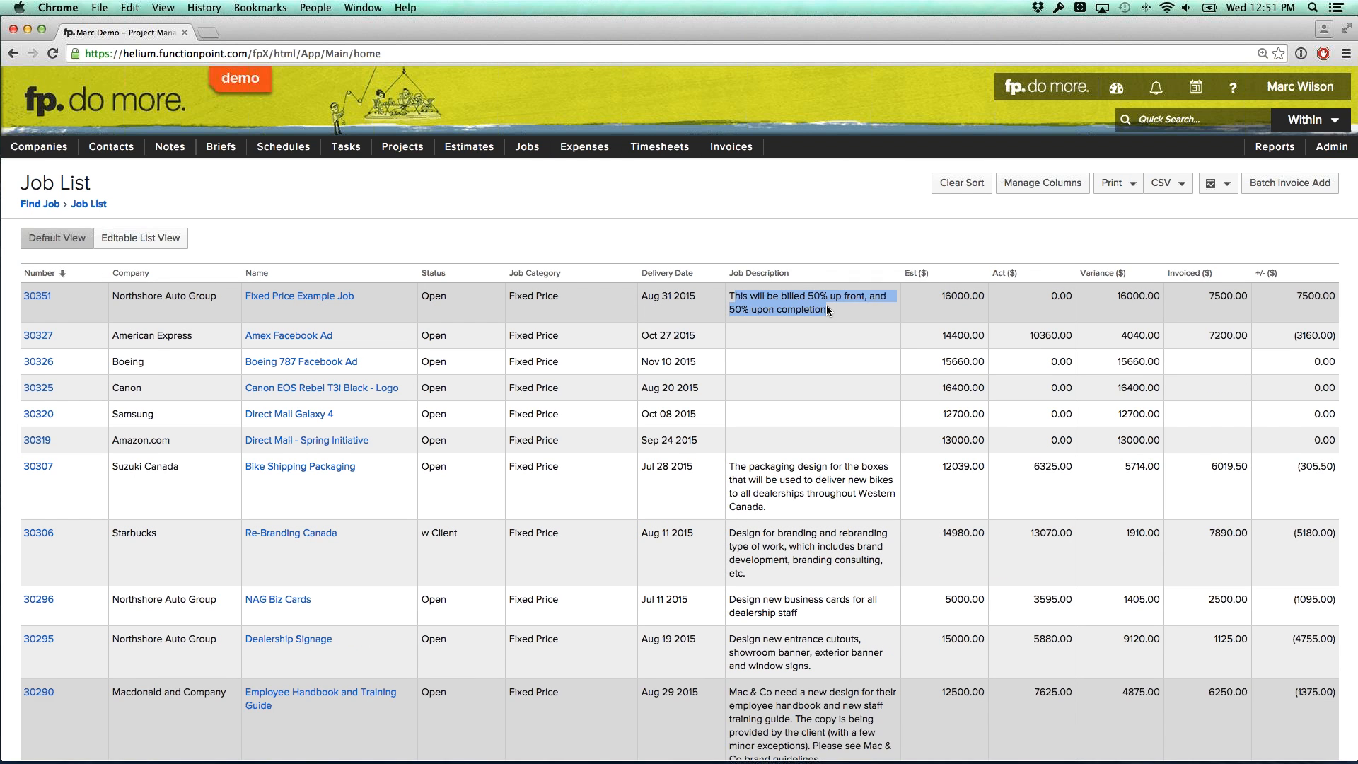
pyautogui.click(826, 309)
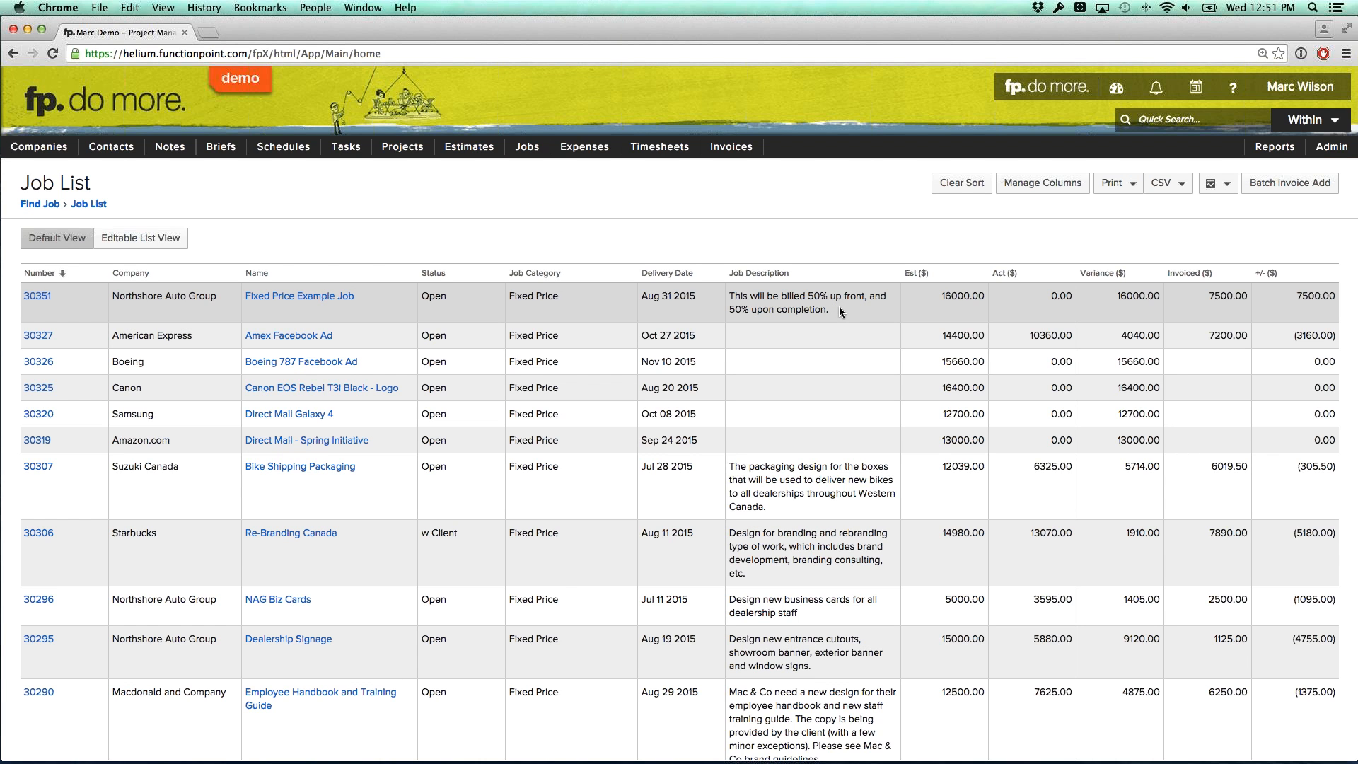
# Review the Fixed Price jobs' descriptions and estimates, view the Fixed Price Example Job's summary, and return to the job list
pyautogui.scroll(-1, 844, 307)
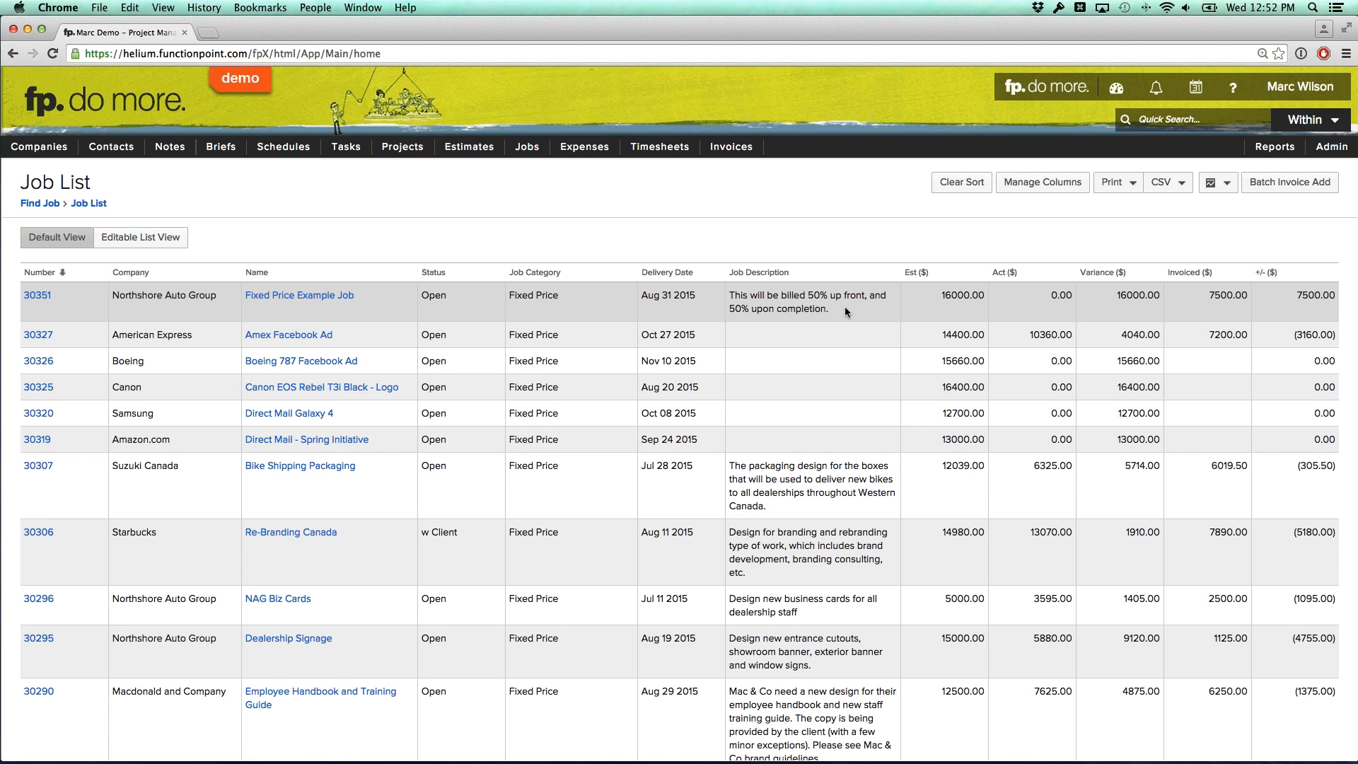
pyautogui.scroll(-5, 845, 309)
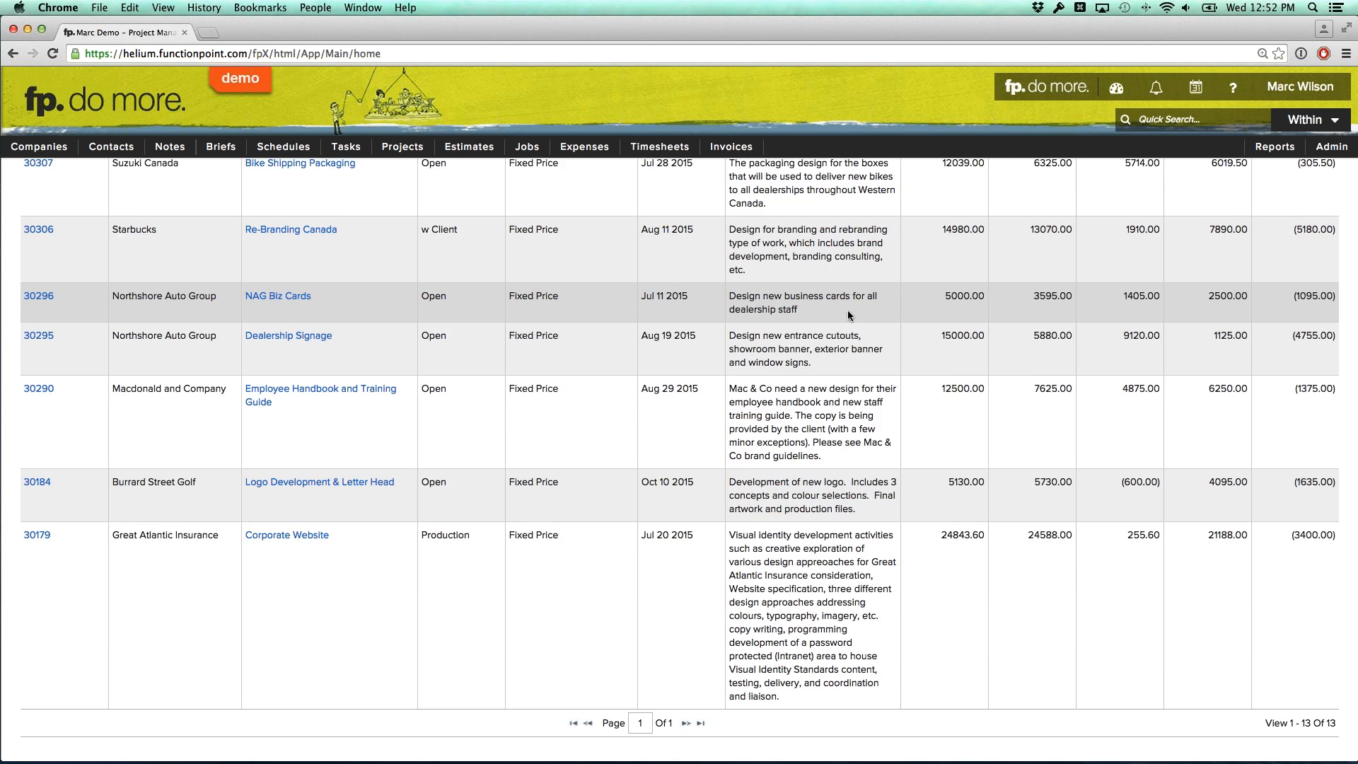
pyautogui.scroll(5, 848, 316)
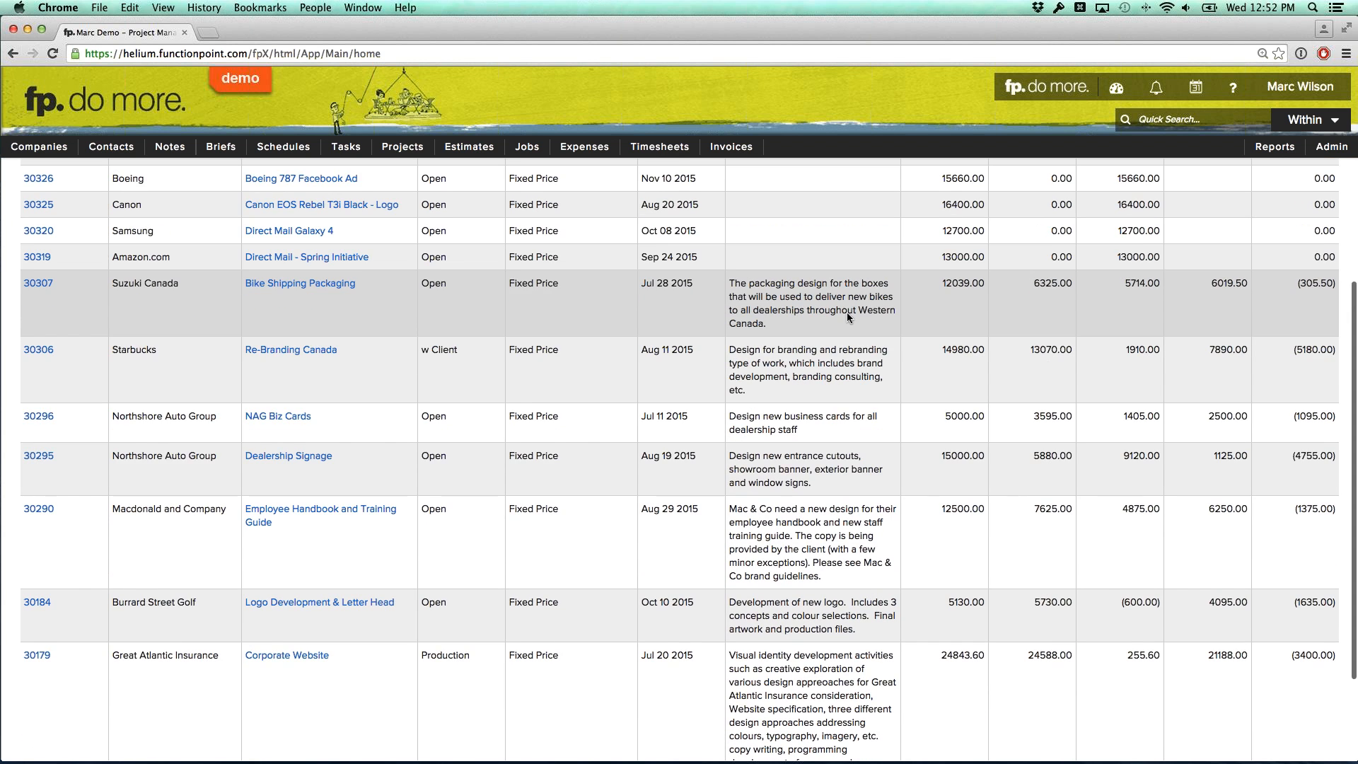
pyautogui.moveTo(929, 301); pyautogui.dragTo(974, 301)
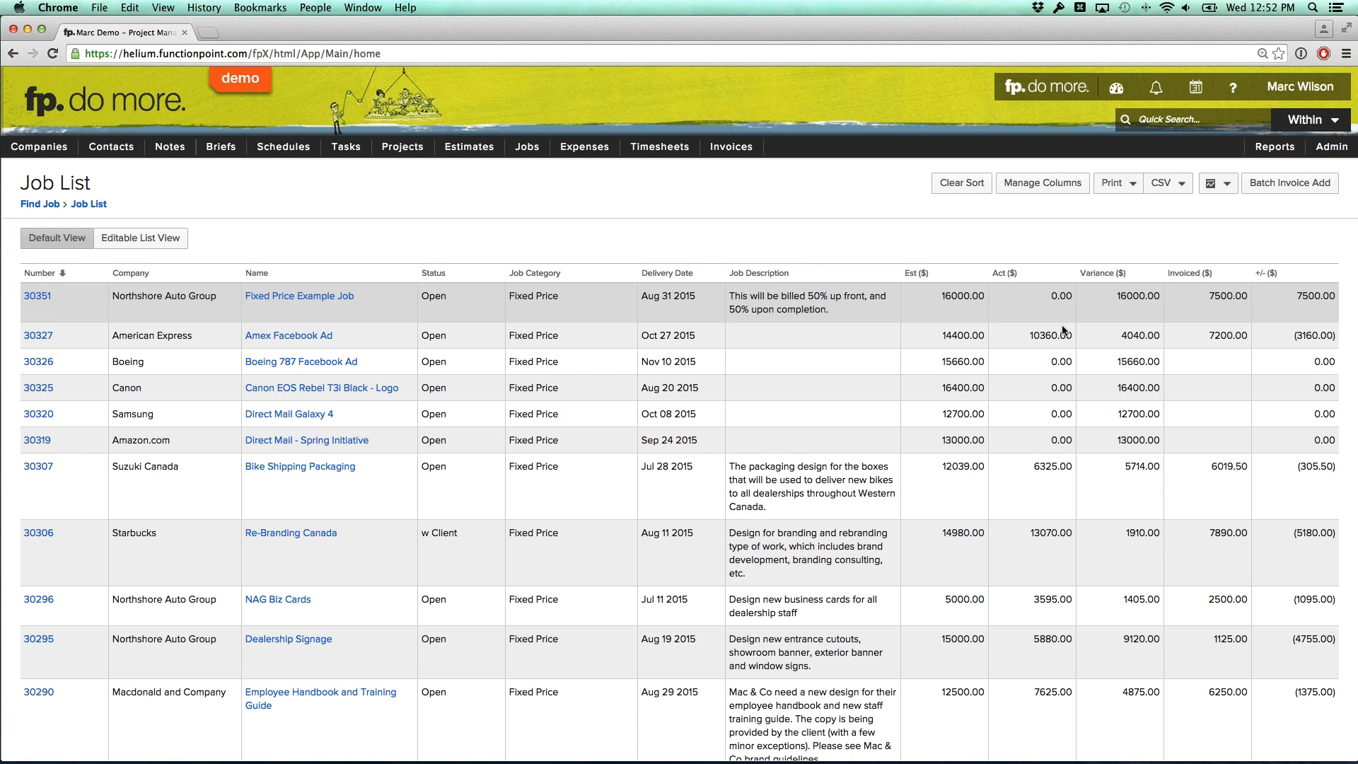
pyautogui.click(327, 299)
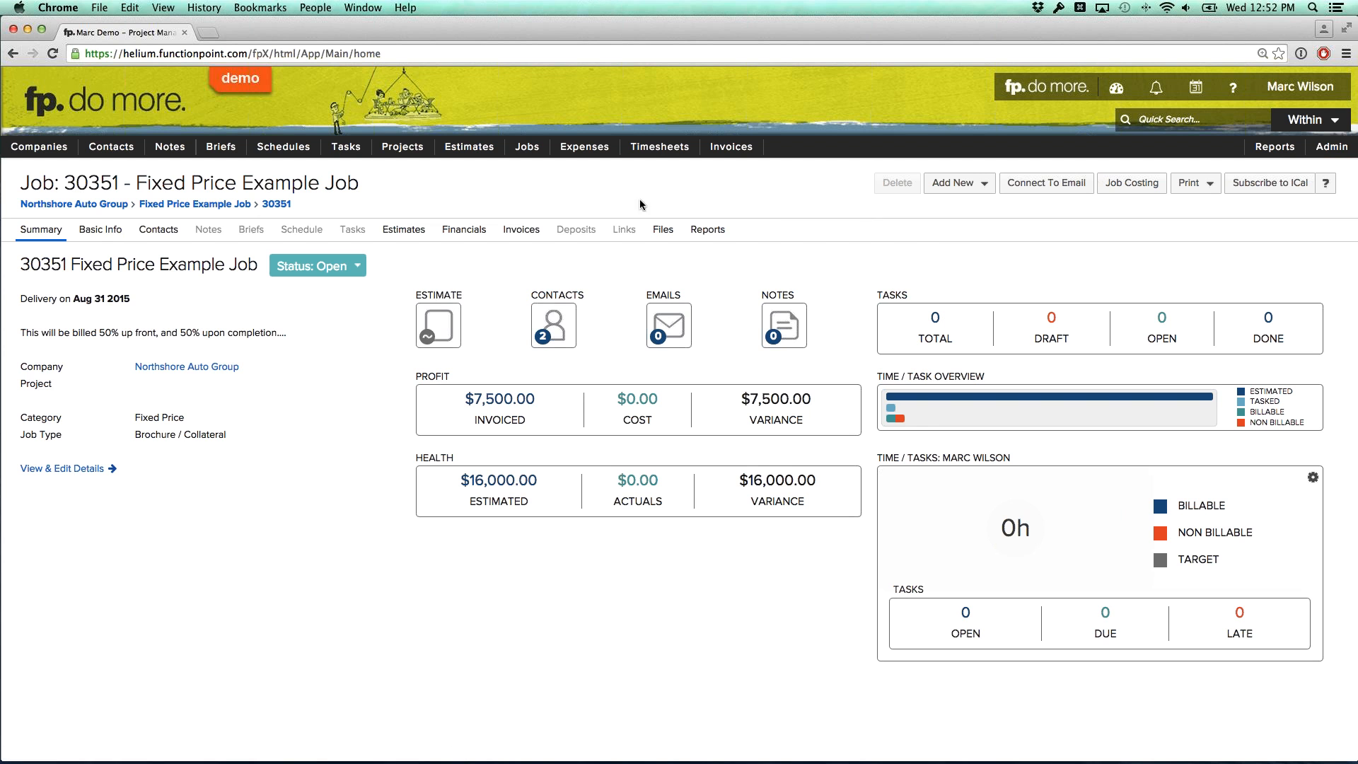
pyautogui.click(527, 147)
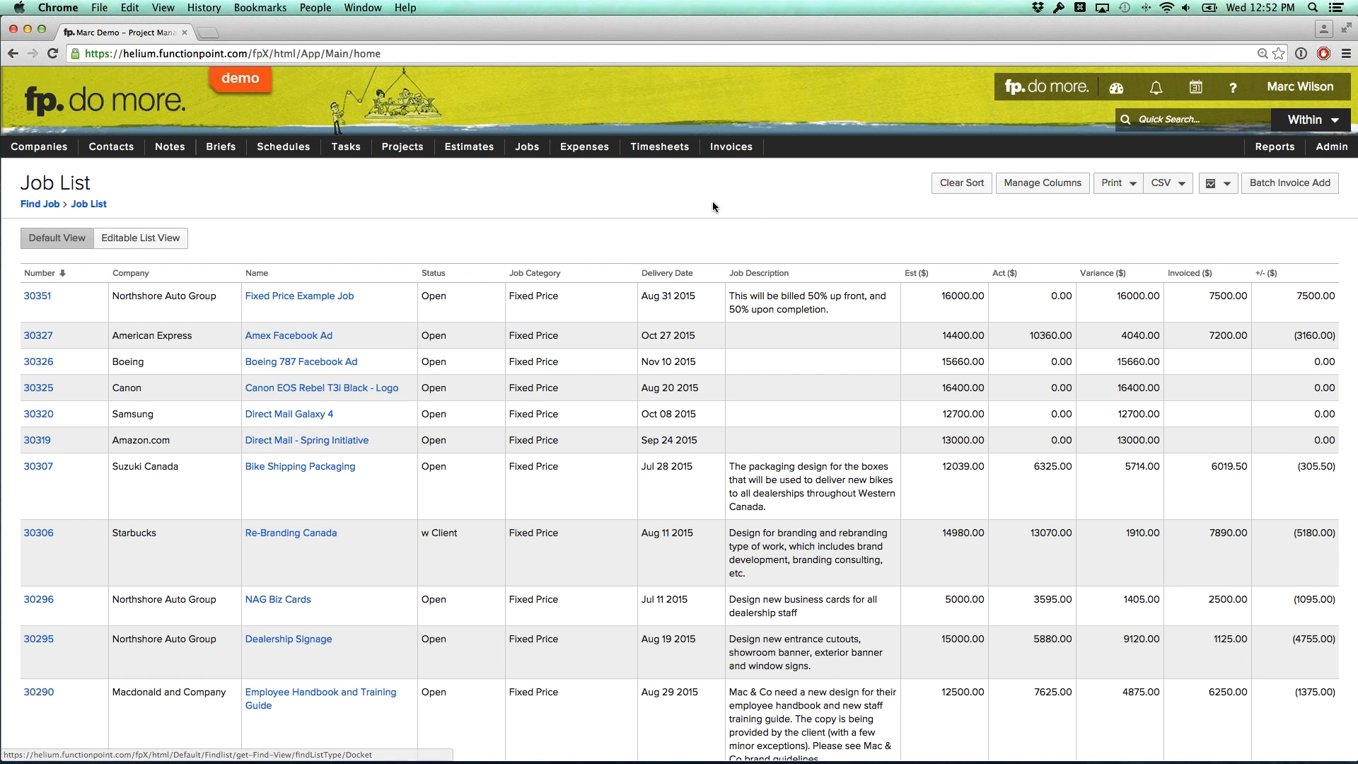
# Start a new batch invoice from the job list and open the job list in a separate browser tab for reference
pyautogui.click(1272, 187)
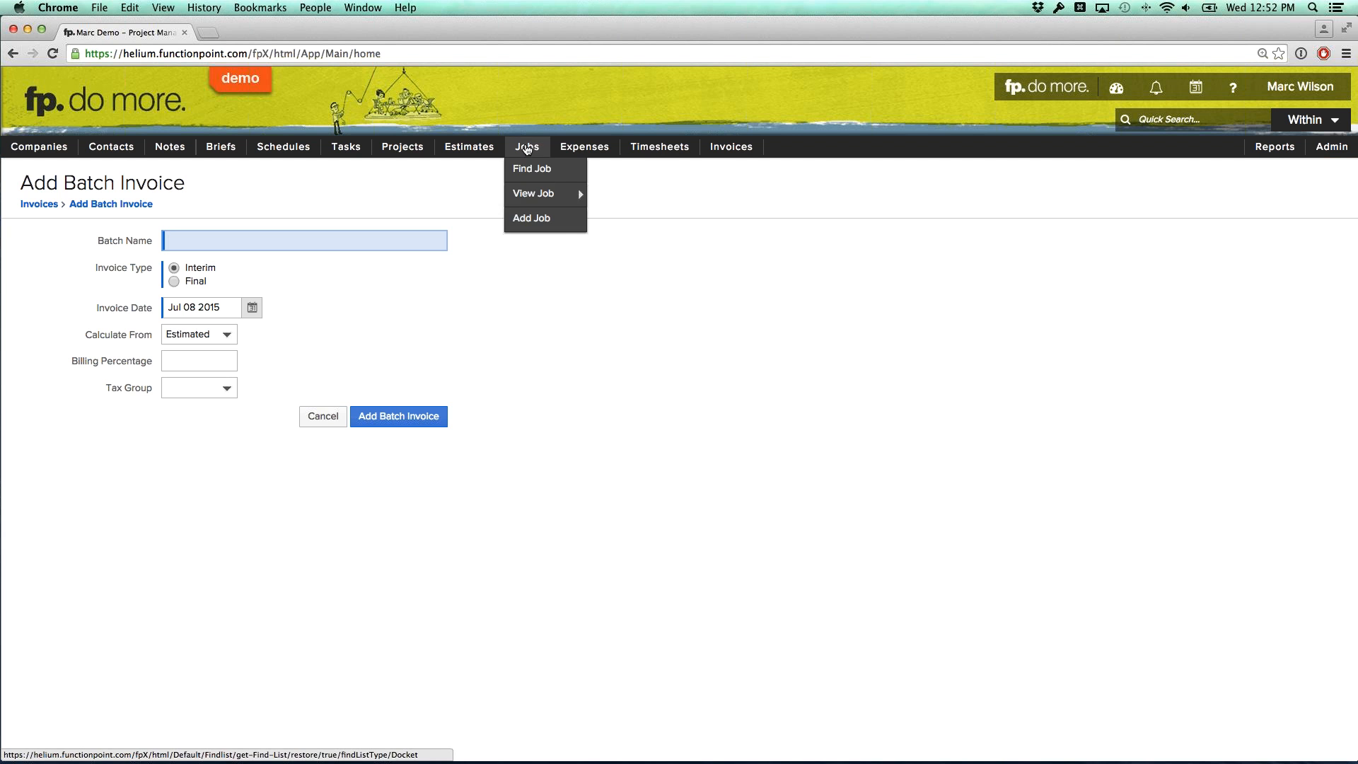
pyautogui.rightClick(527, 145)
pyautogui.click(558, 146)
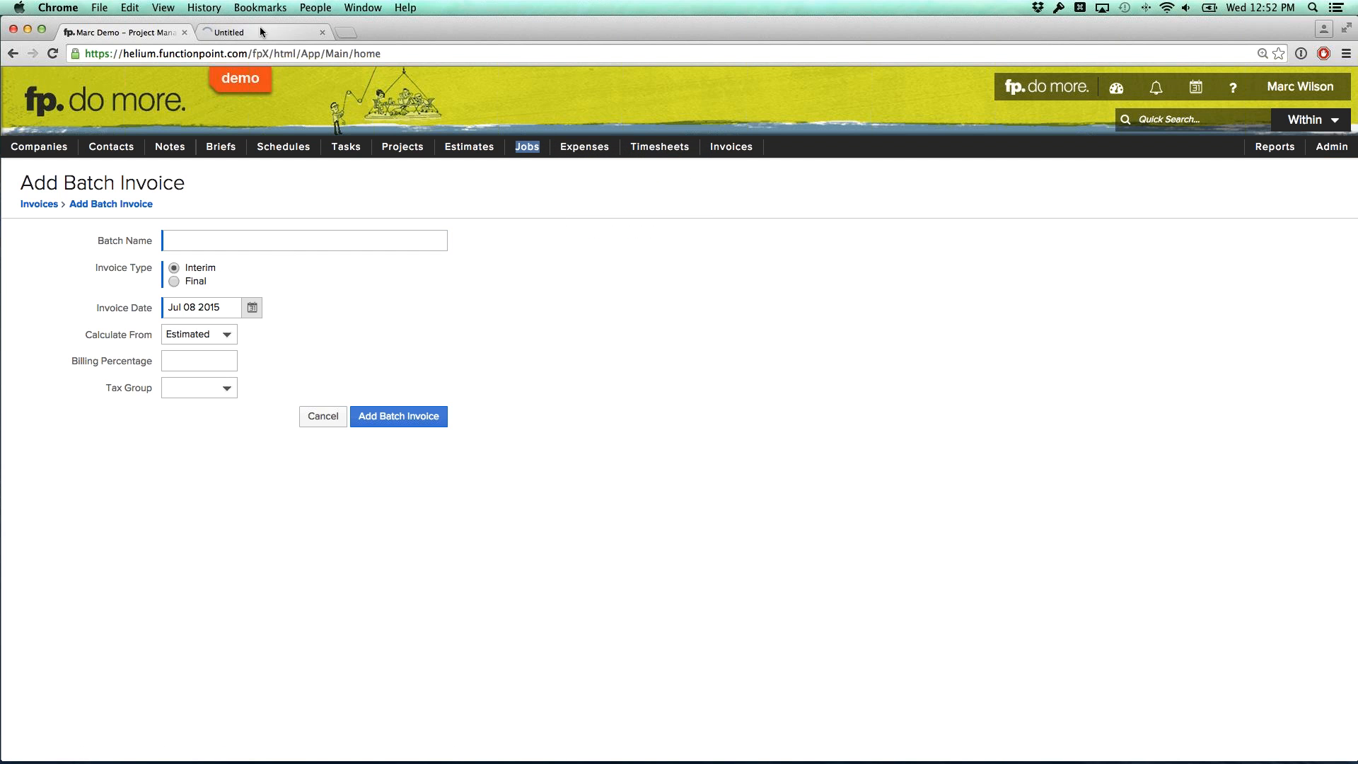
pyautogui.click(260, 28)
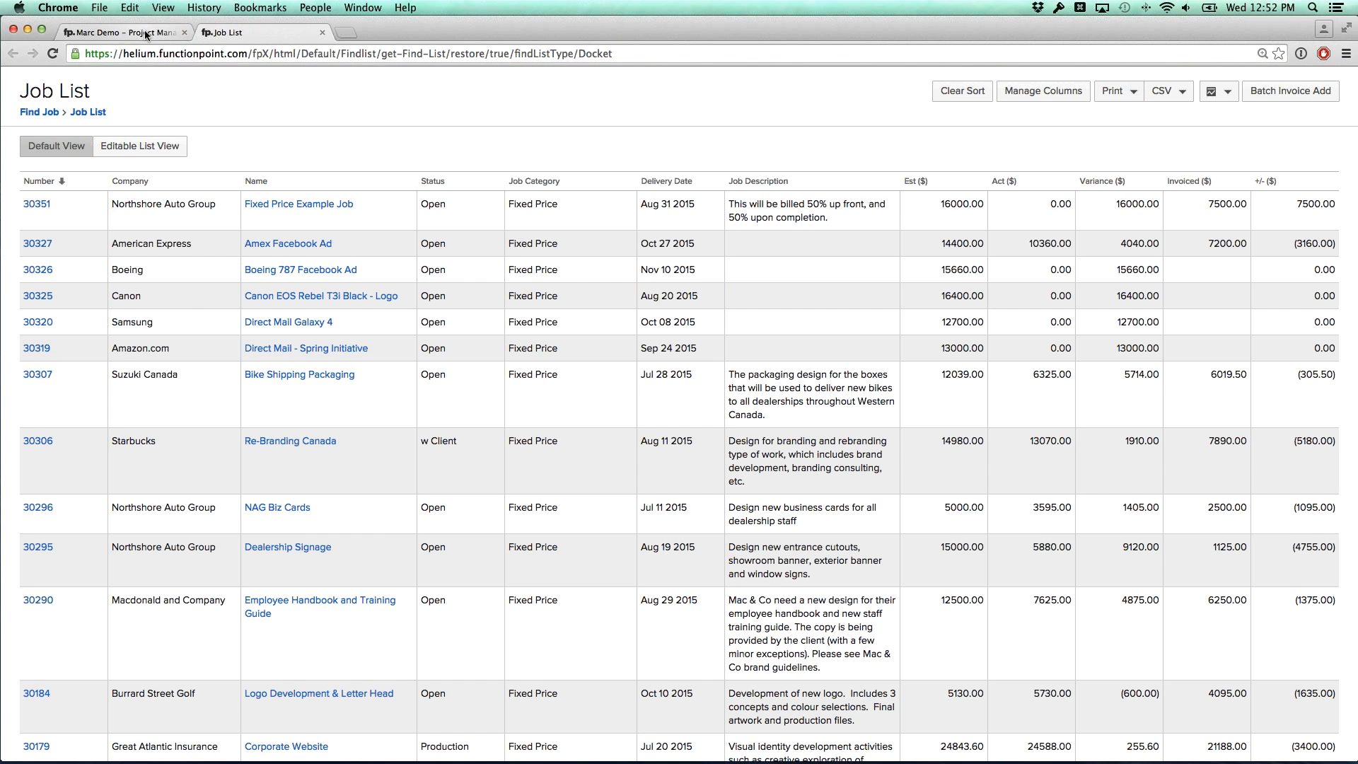
pyautogui.click(146, 33)
# Name the batch "Fixed Price July 2015 Batch" and create it as an Interim batch invoice dated Jul 08 2015, calculated from Estimated
pyautogui.click(275, 241)
pyautogui.write('Fixed ')
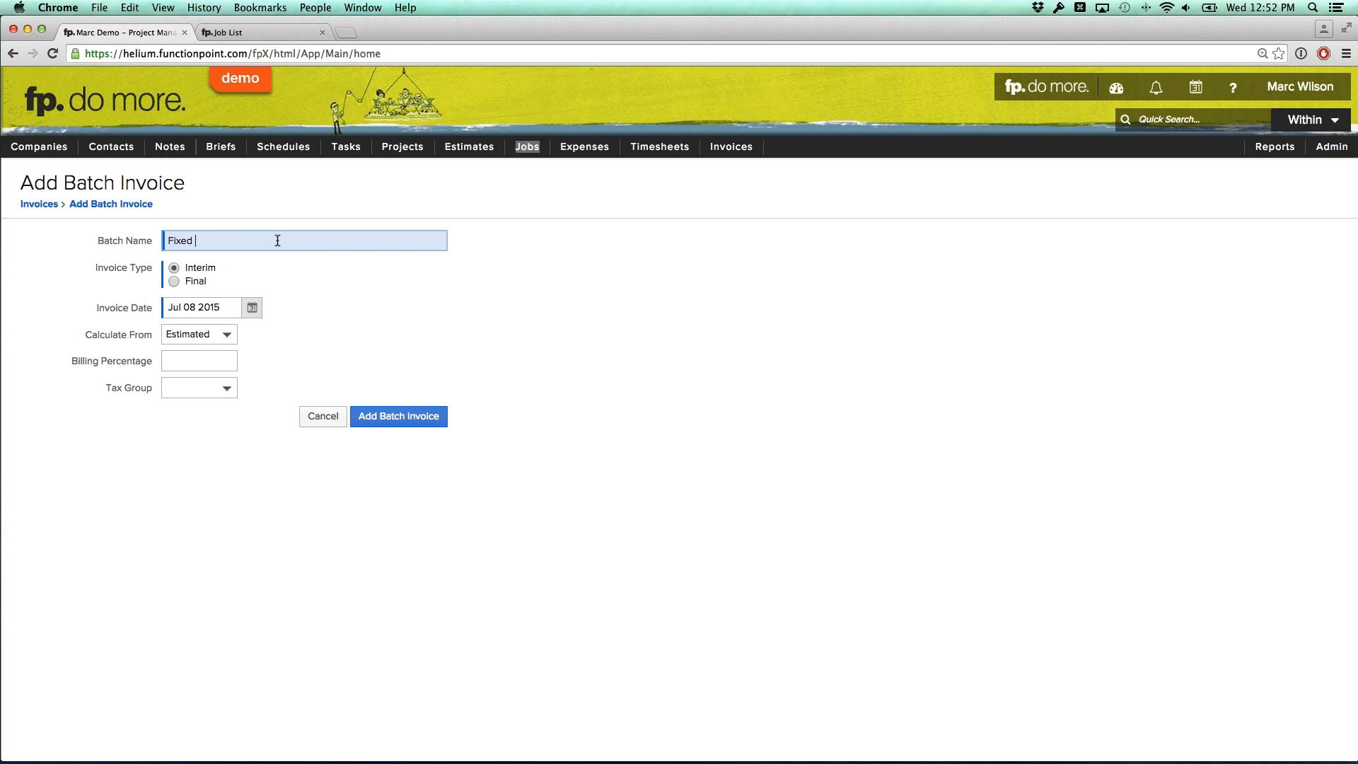
pyautogui.write('Price July 2015 Batch')
pyautogui.click(117, 324)
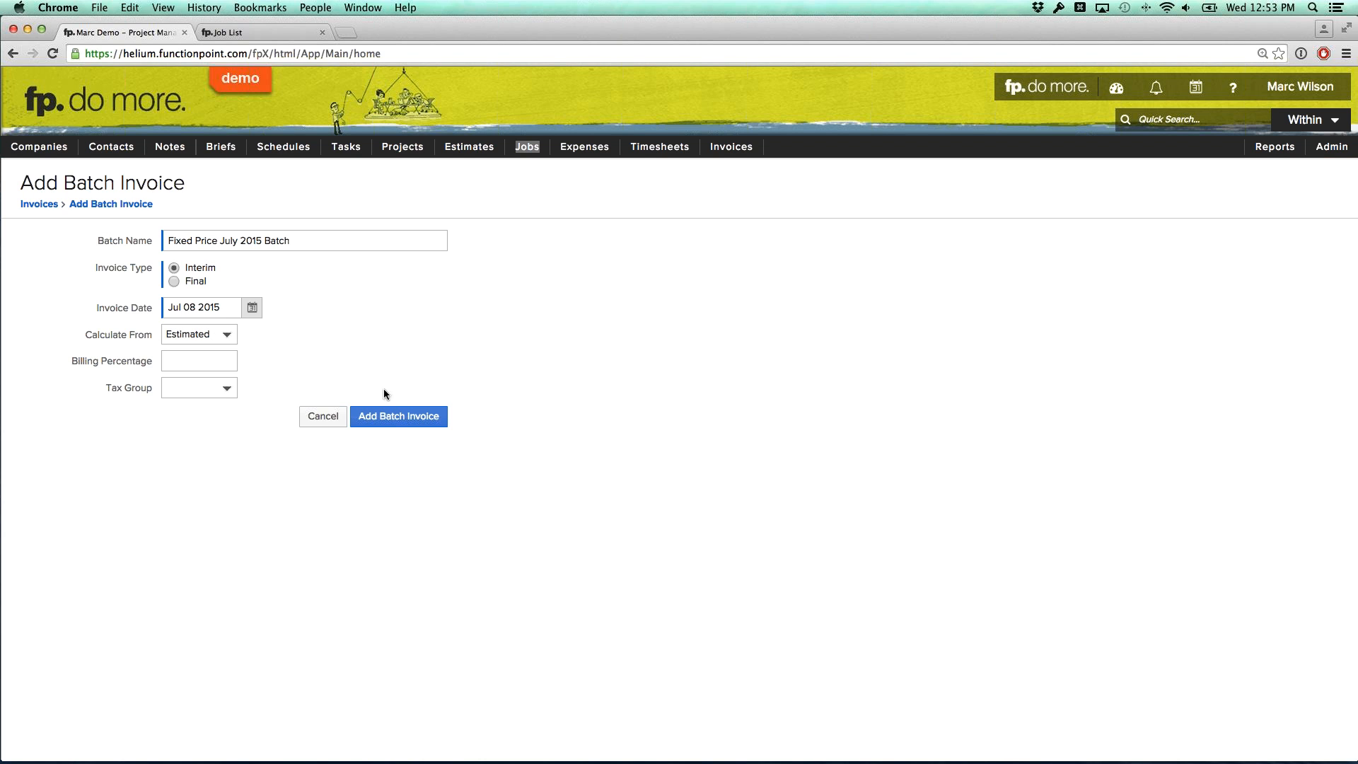
pyautogui.click(396, 416)
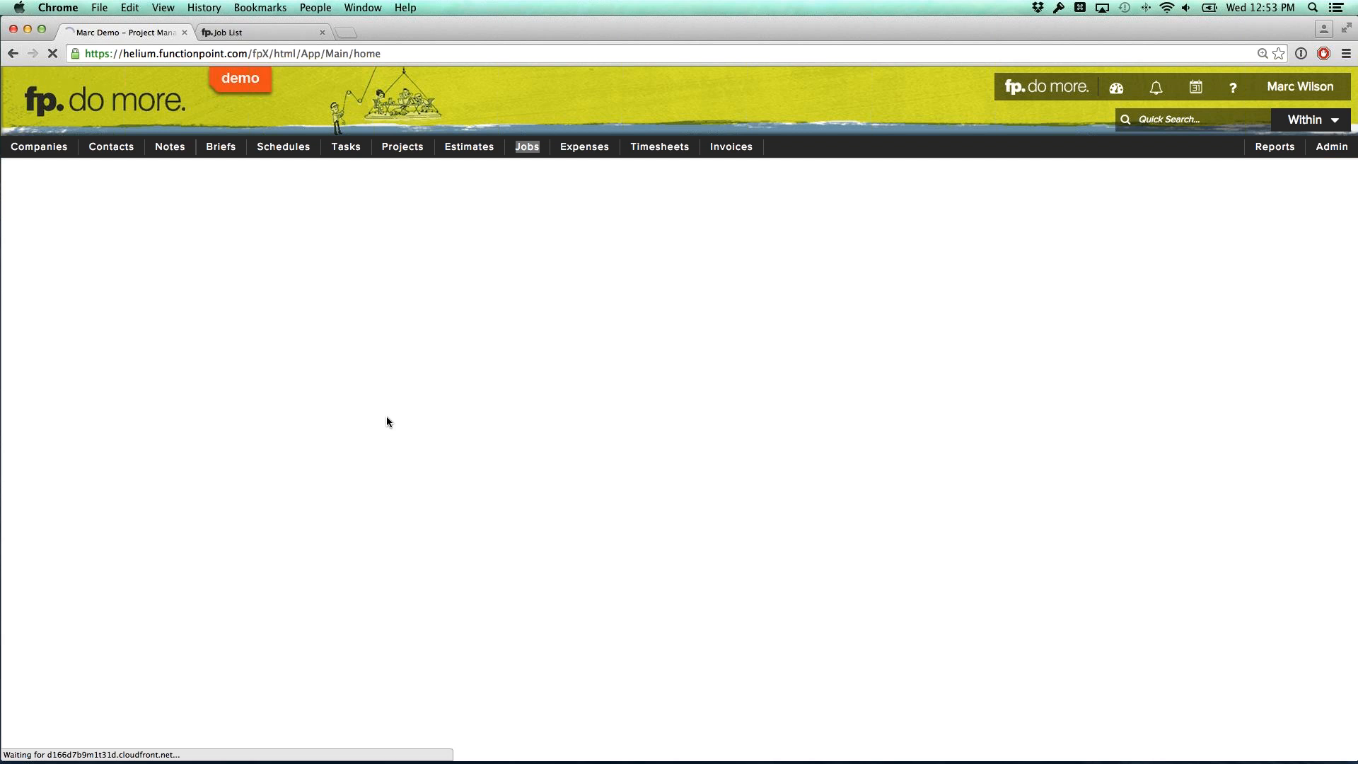
# Proceed to job selection for the batch invoice and add the Fixed Price Example Job
pyautogui.click(1266, 591)
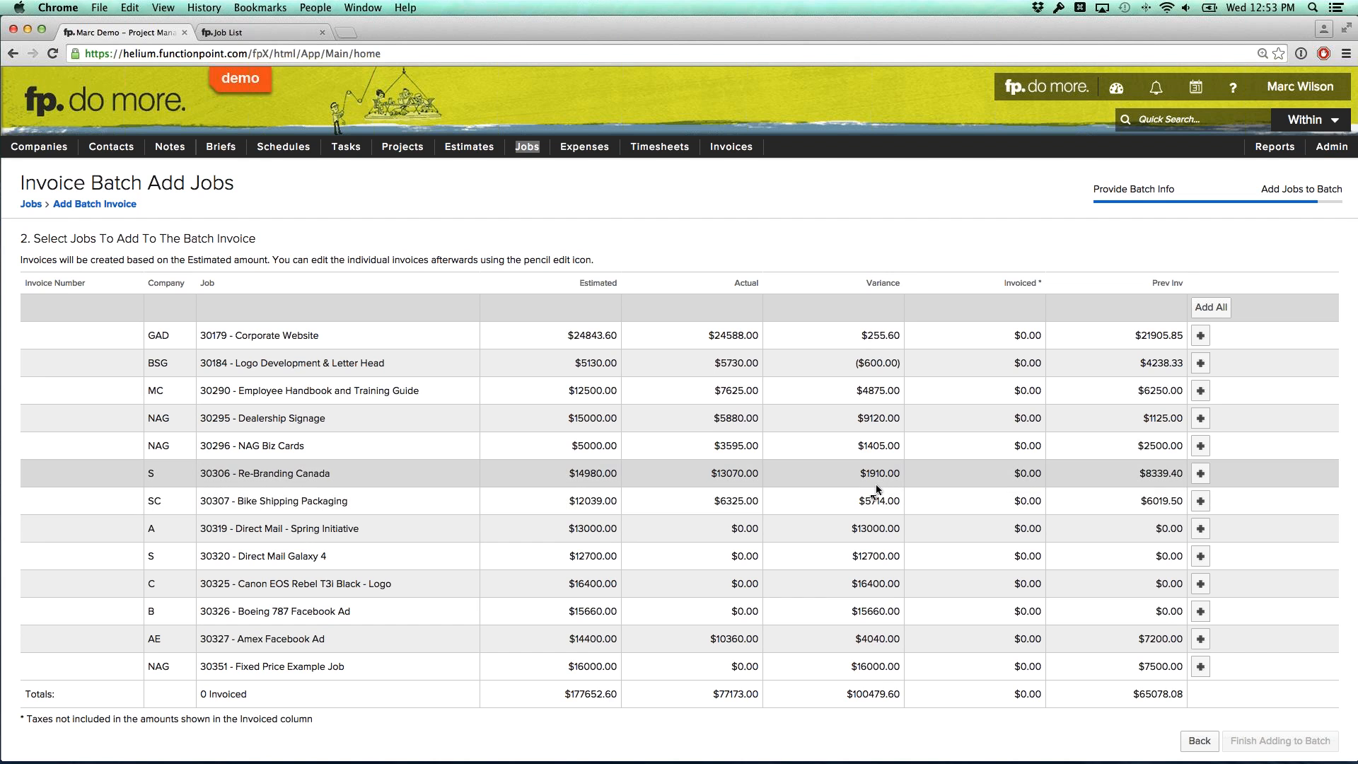
pyautogui.moveTo(252, 670)
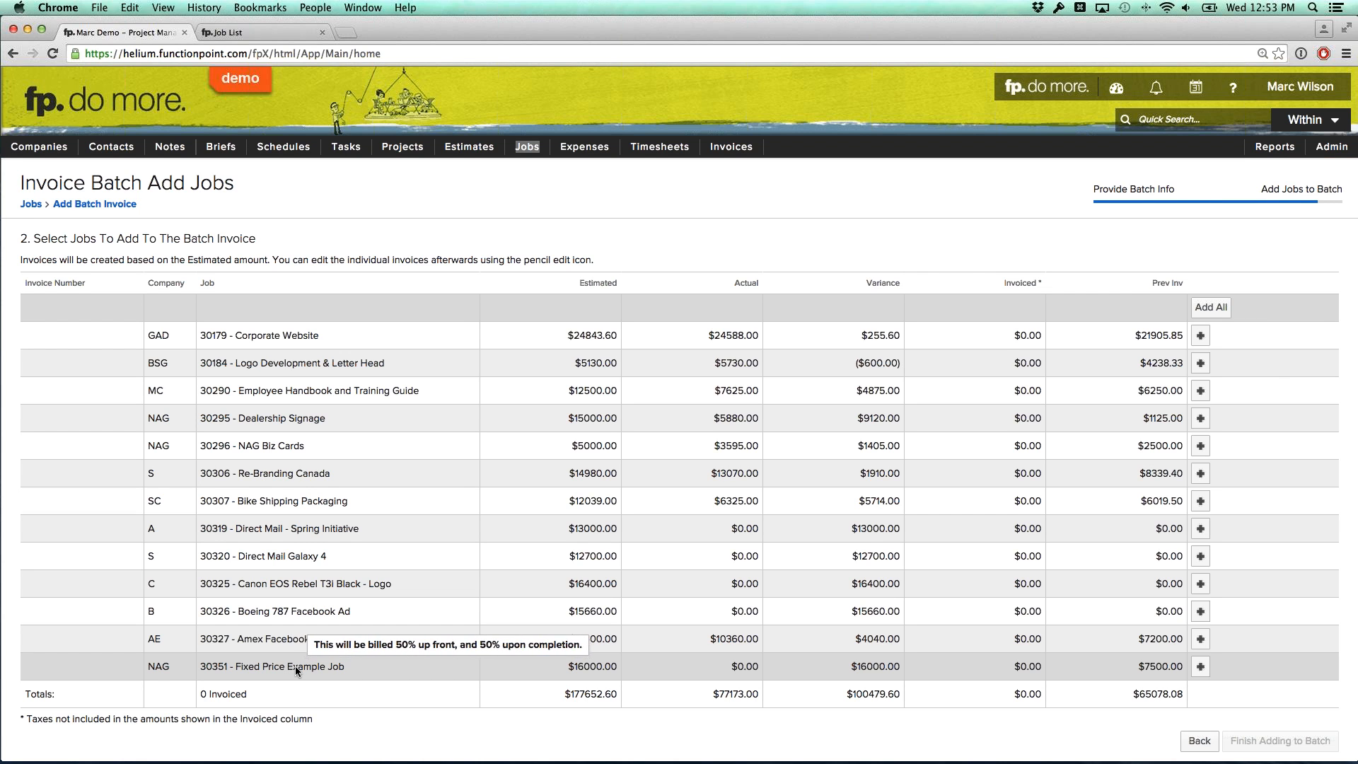
pyautogui.click(1201, 667)
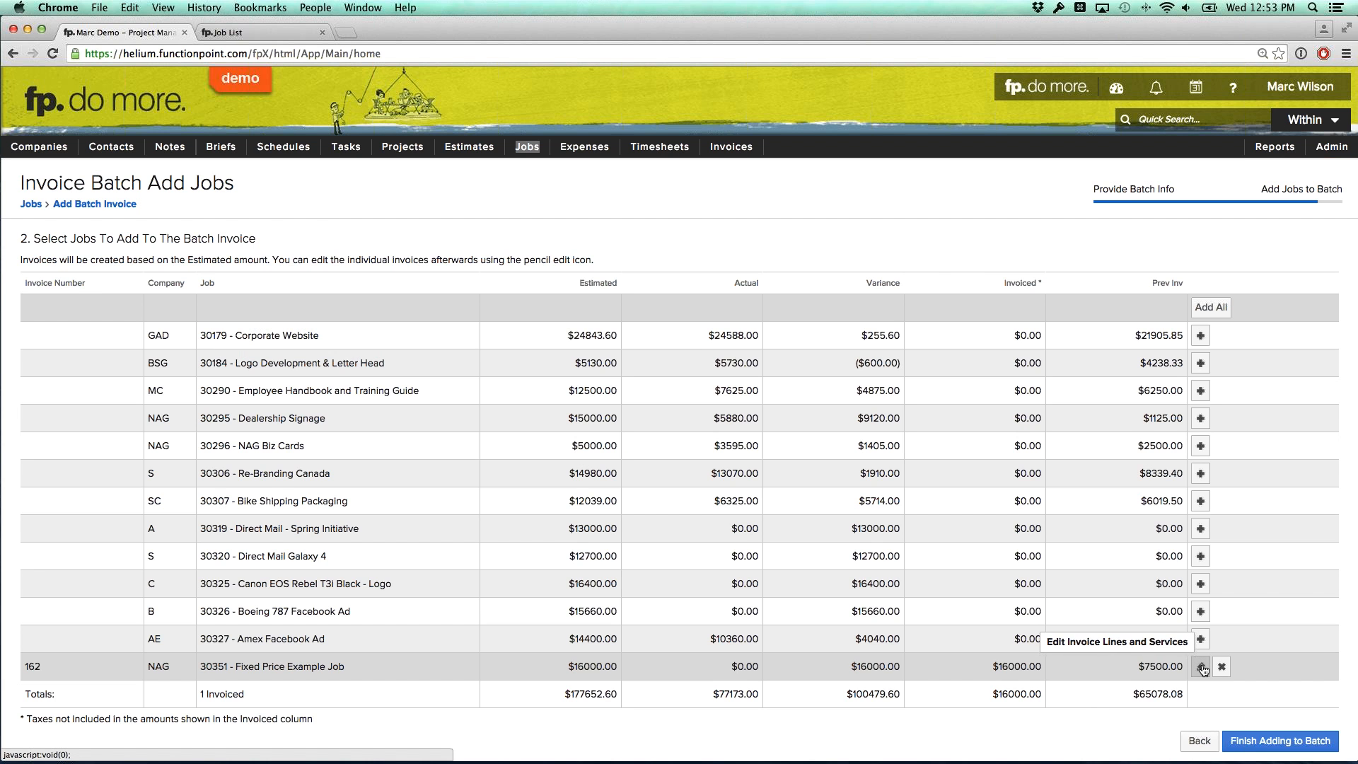
# Bill 50% of the Fixed Price Example Job's estimated amounts, set its Printing invoice amount to 1000, and save the invoice lines
pyautogui.click(1200, 667)
pyautogui.click(911, 324)
pyautogui.write('50')
pyautogui.click(844, 364)
pyautogui.click(985, 539)
pyautogui.write('1000')
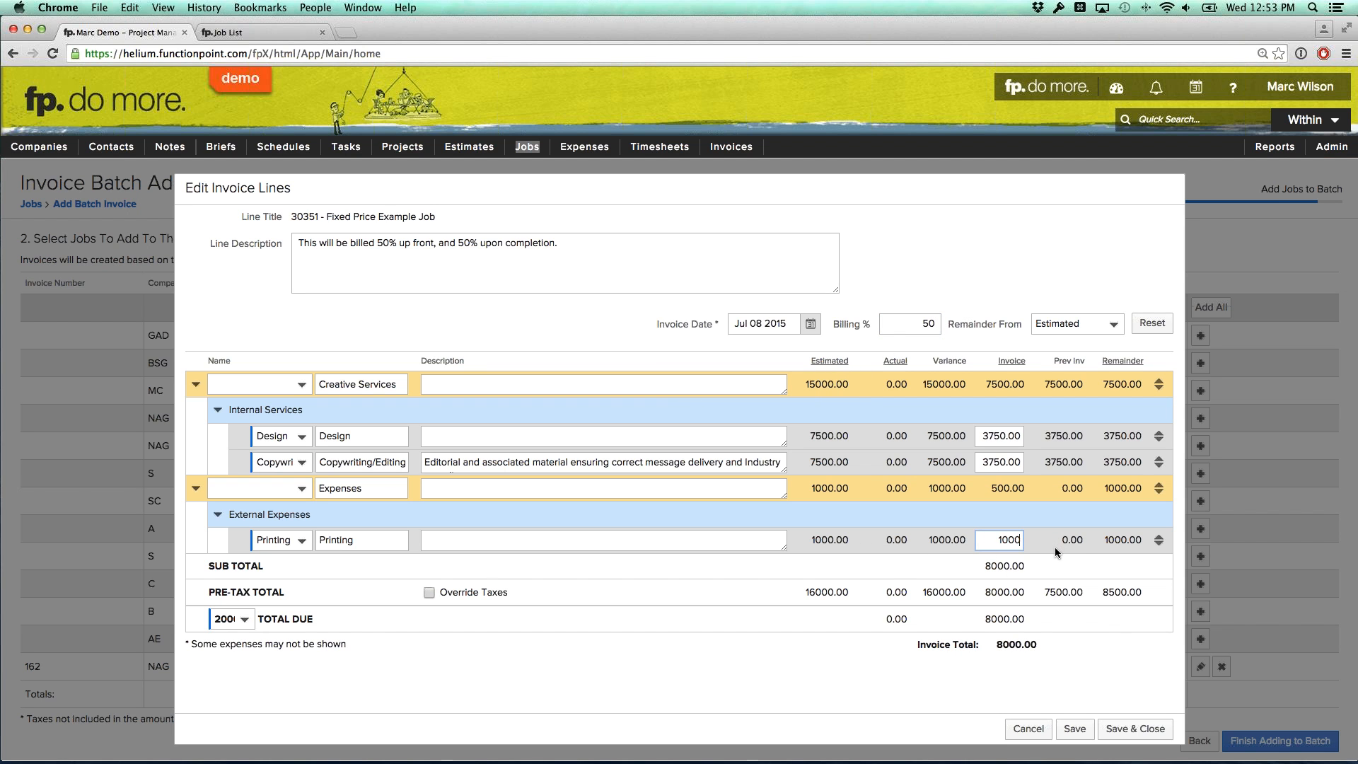
pyautogui.click(1057, 566)
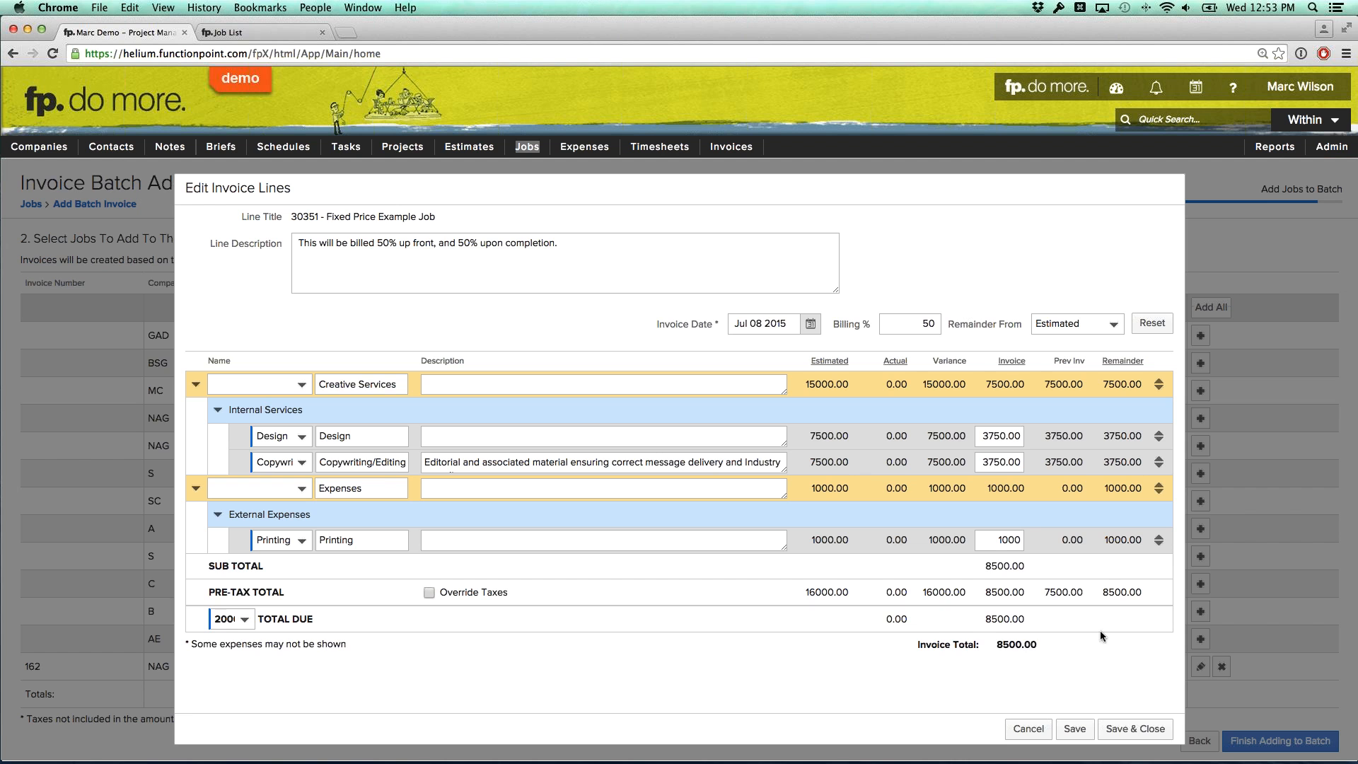
pyautogui.click(1120, 729)
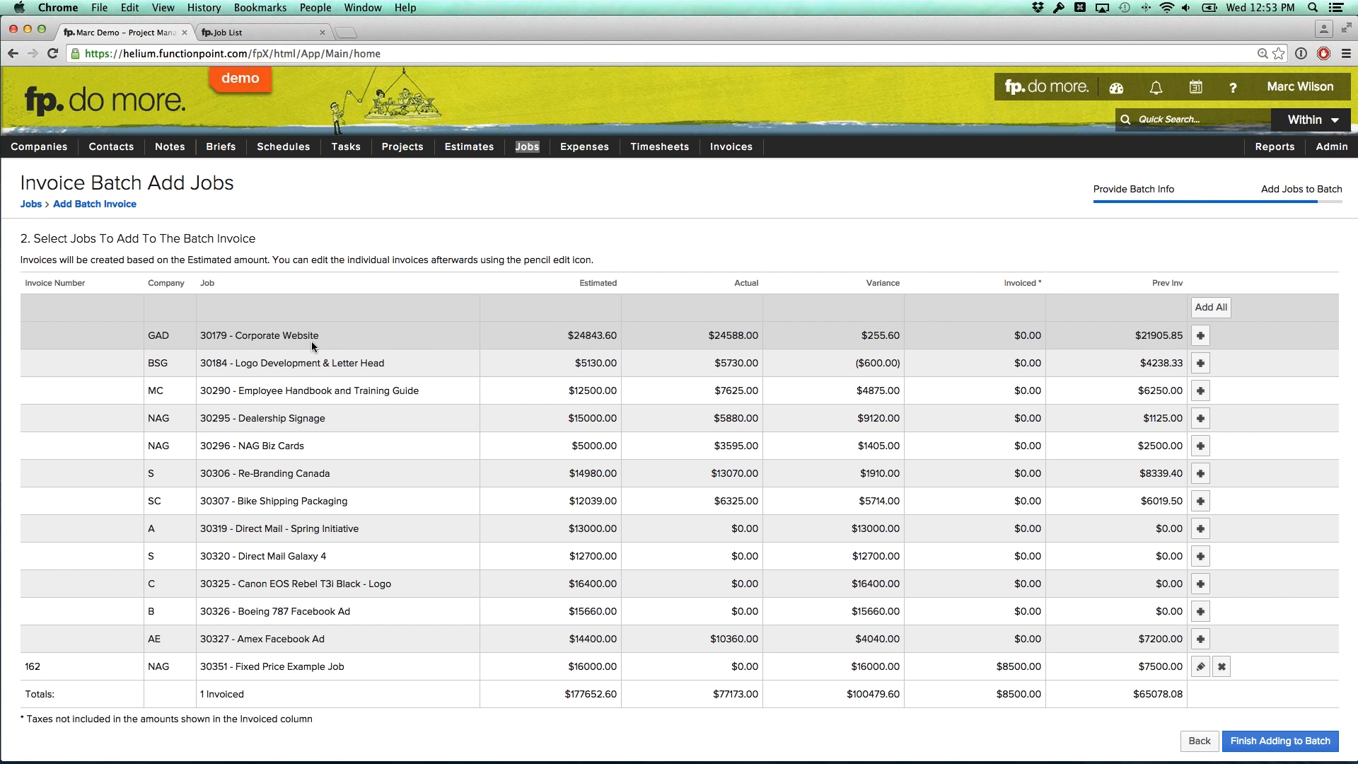
# Check the Fixed Price job list in the other browser tab, and add the Corporate Website job to the batch
pyautogui.click(243, 31)
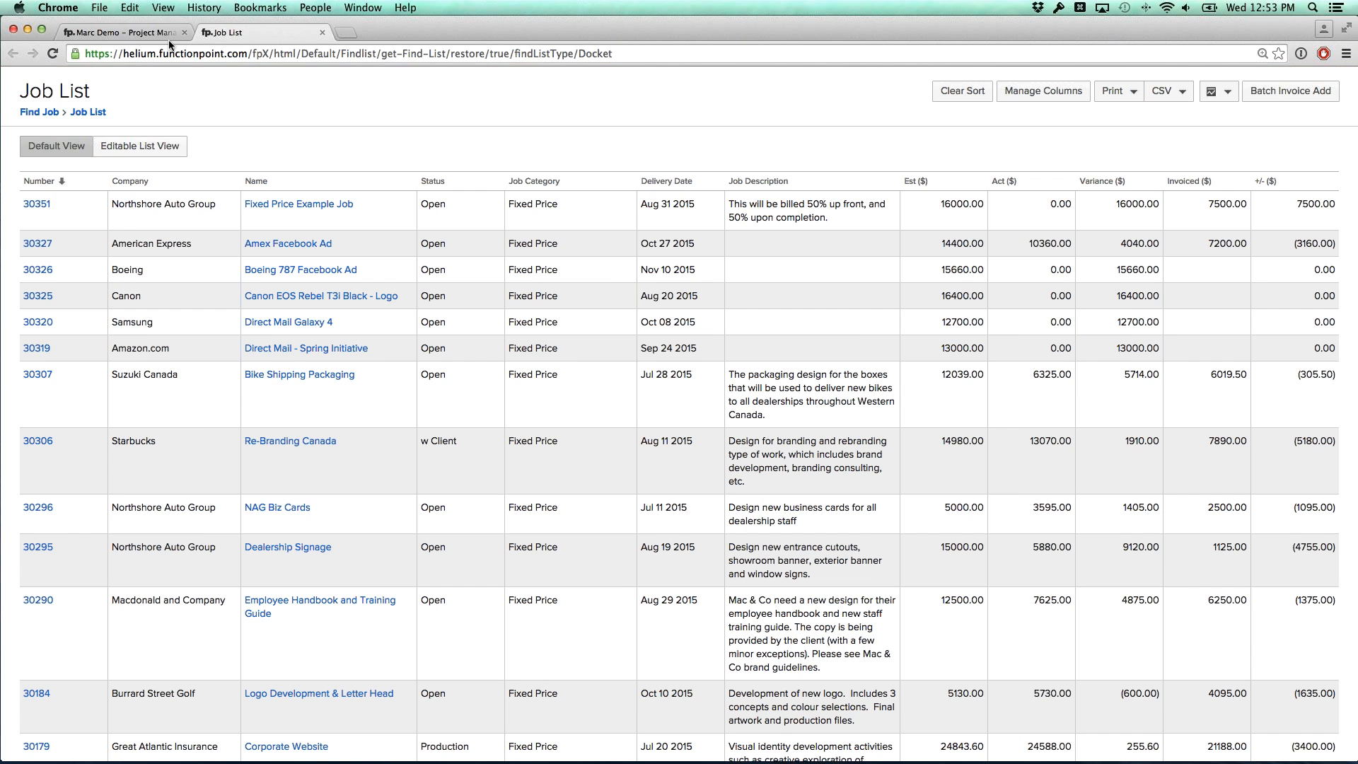
pyautogui.click(124, 32)
pyautogui.click(1200, 336)
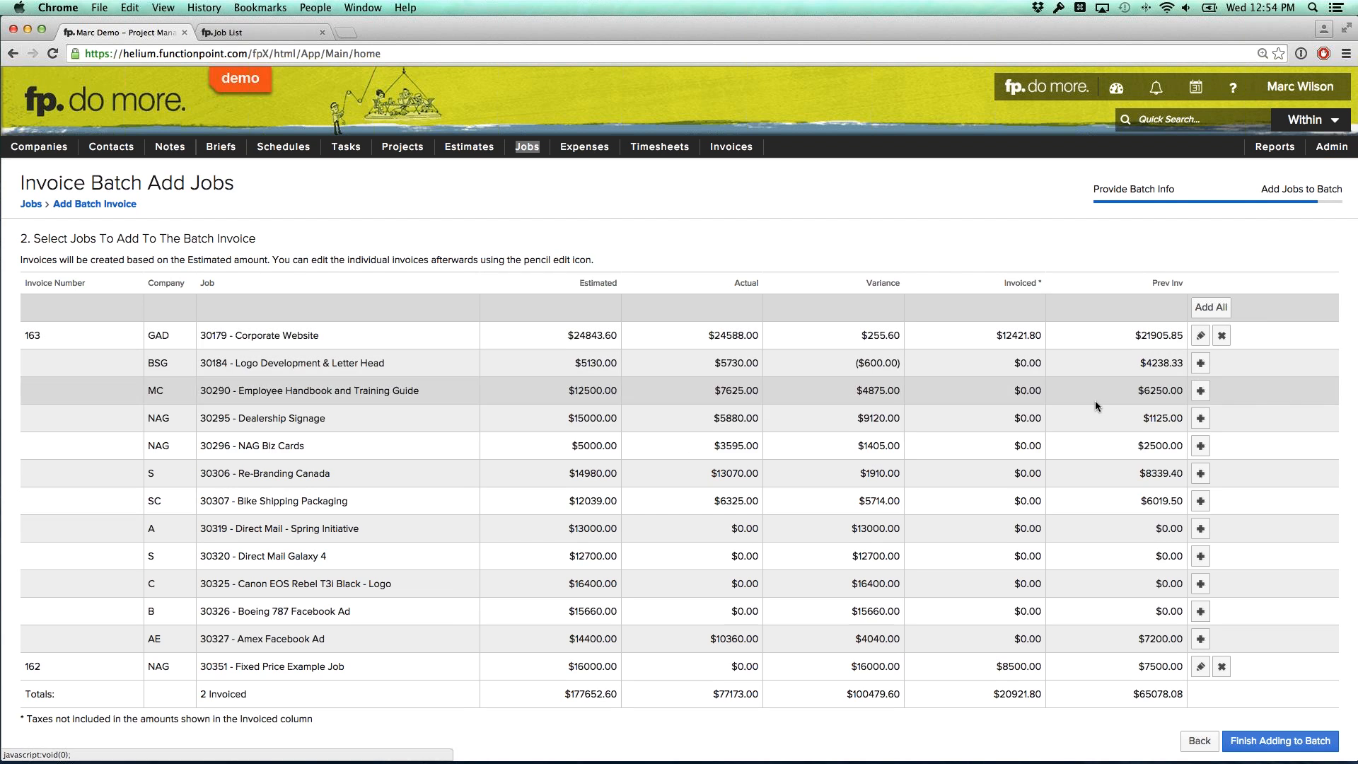
# Review the line description on the Corporate Website invoice, and save and close its invoice lines
pyautogui.click(1197, 338)
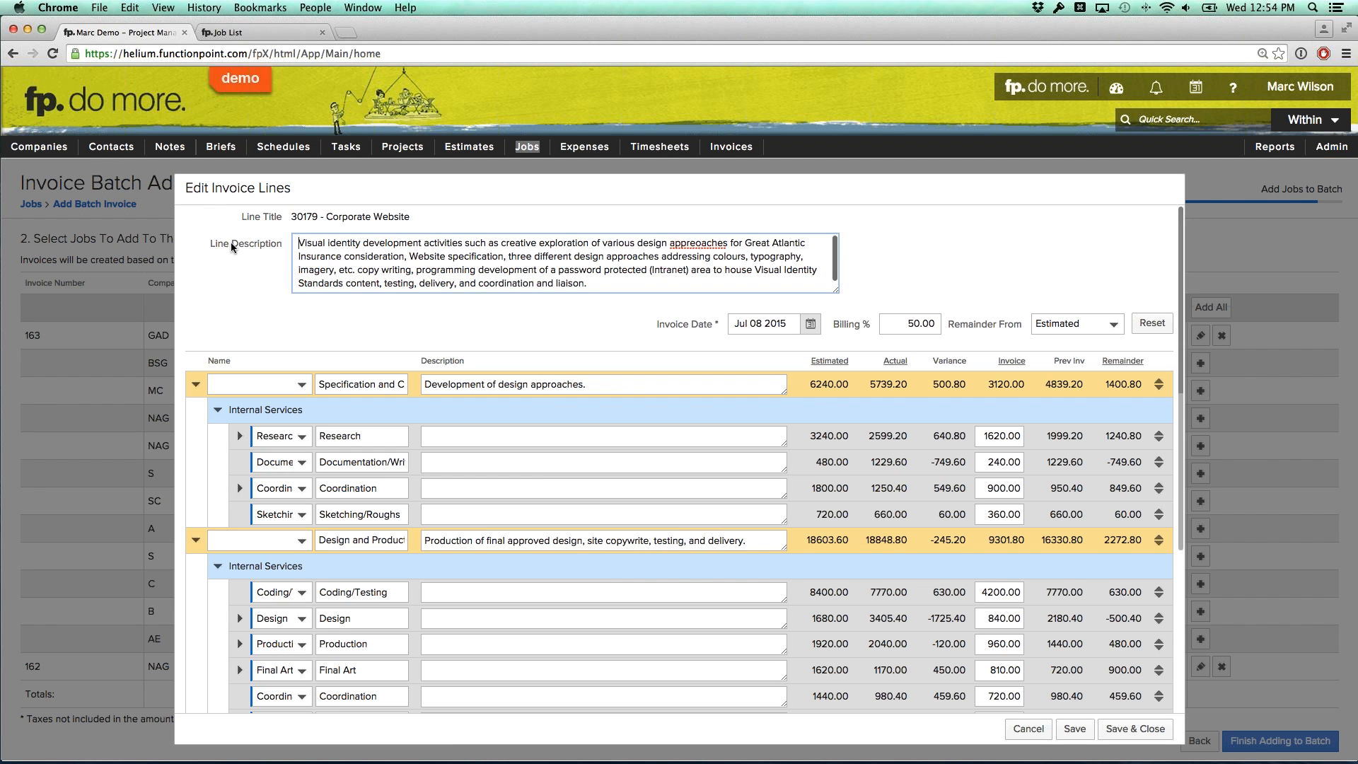
pyautogui.moveTo(297, 242); pyautogui.dragTo(609, 284)
pyautogui.click(609, 284)
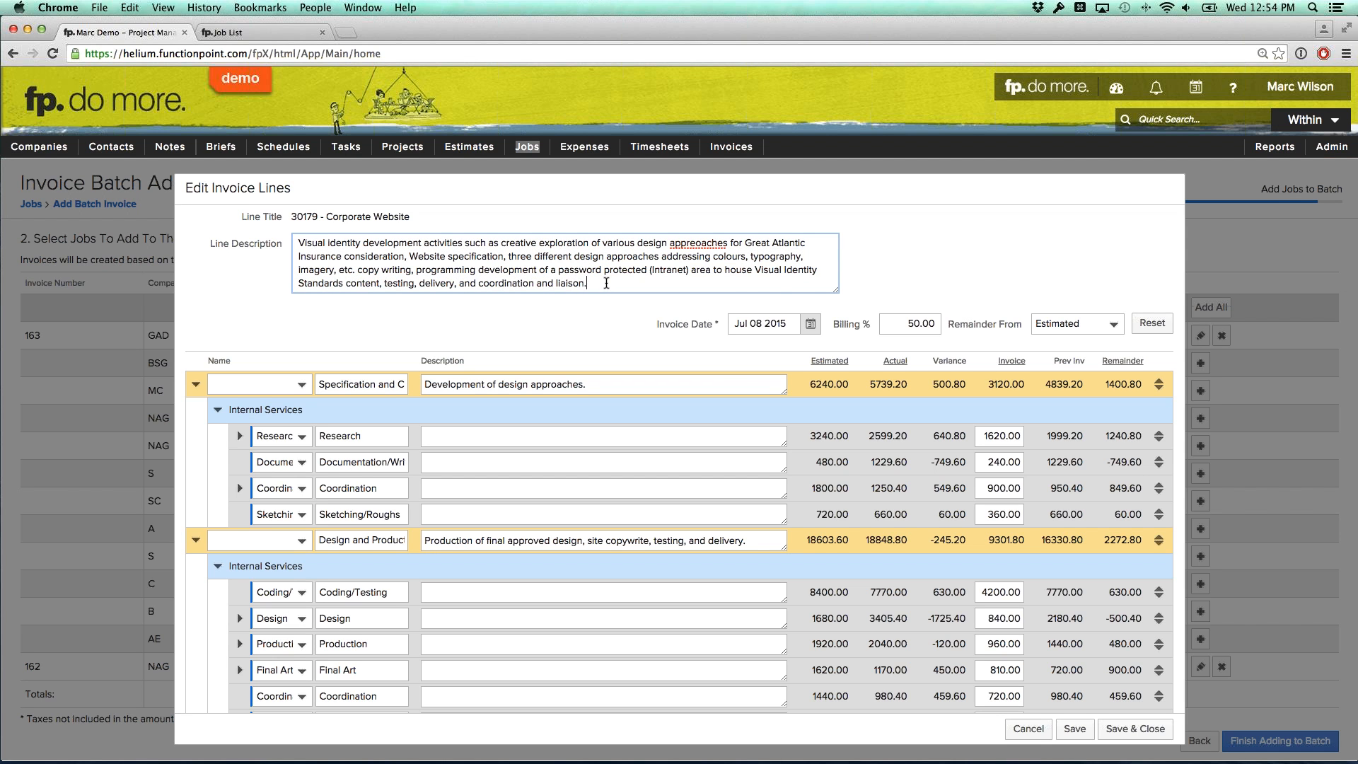
pyautogui.moveTo(567, 277); pyautogui.dragTo(315, 243)
pyautogui.click(319, 242)
pyautogui.click(1124, 730)
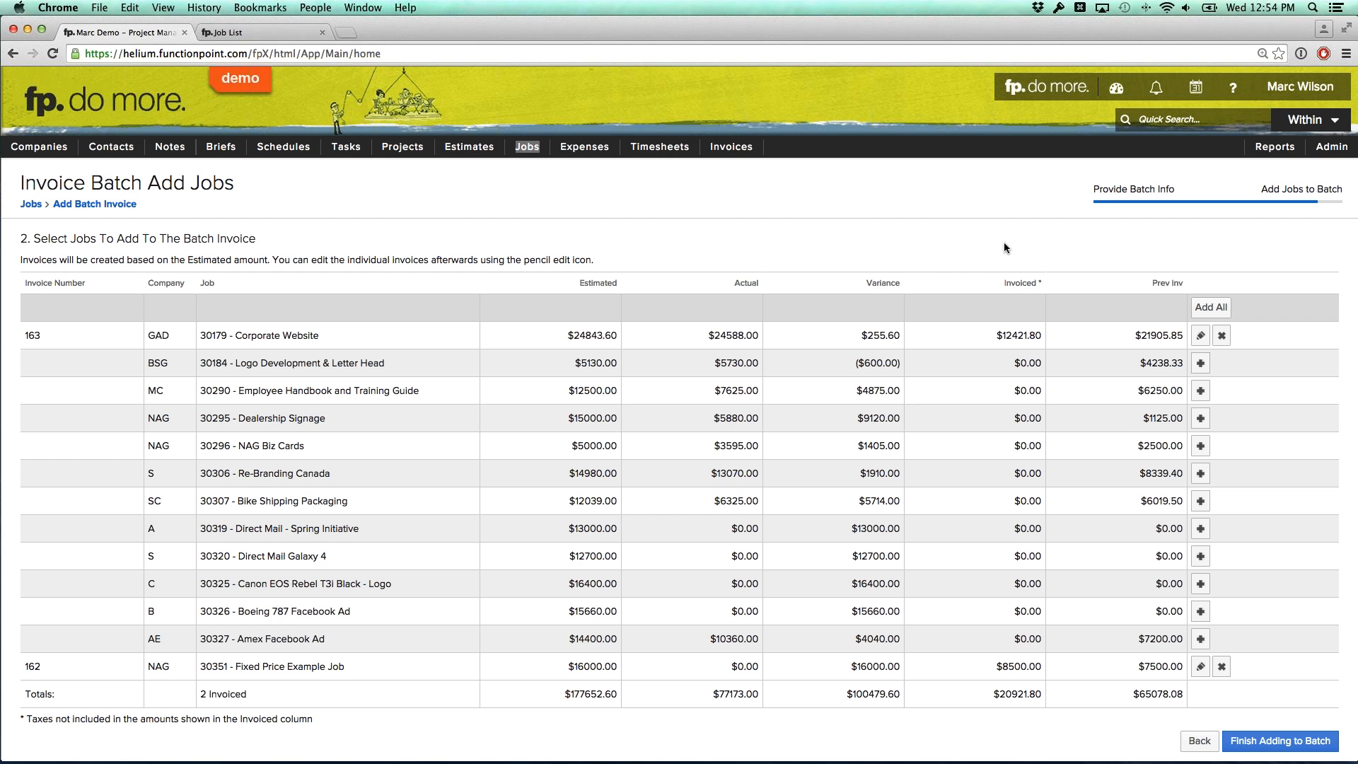
# Add the Logo Development & Letter Head job to the batch and save its invoice lines
pyautogui.click(1200, 363)
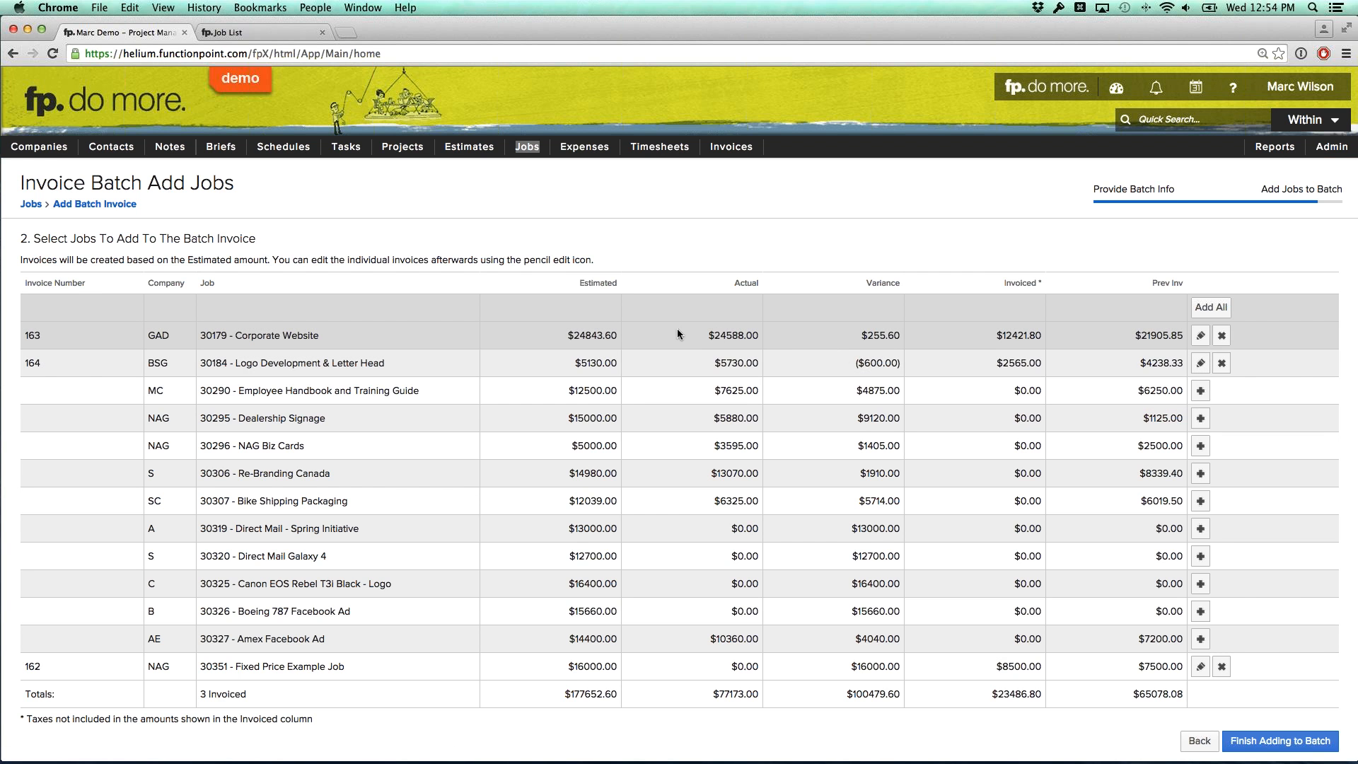
pyautogui.click(1201, 363)
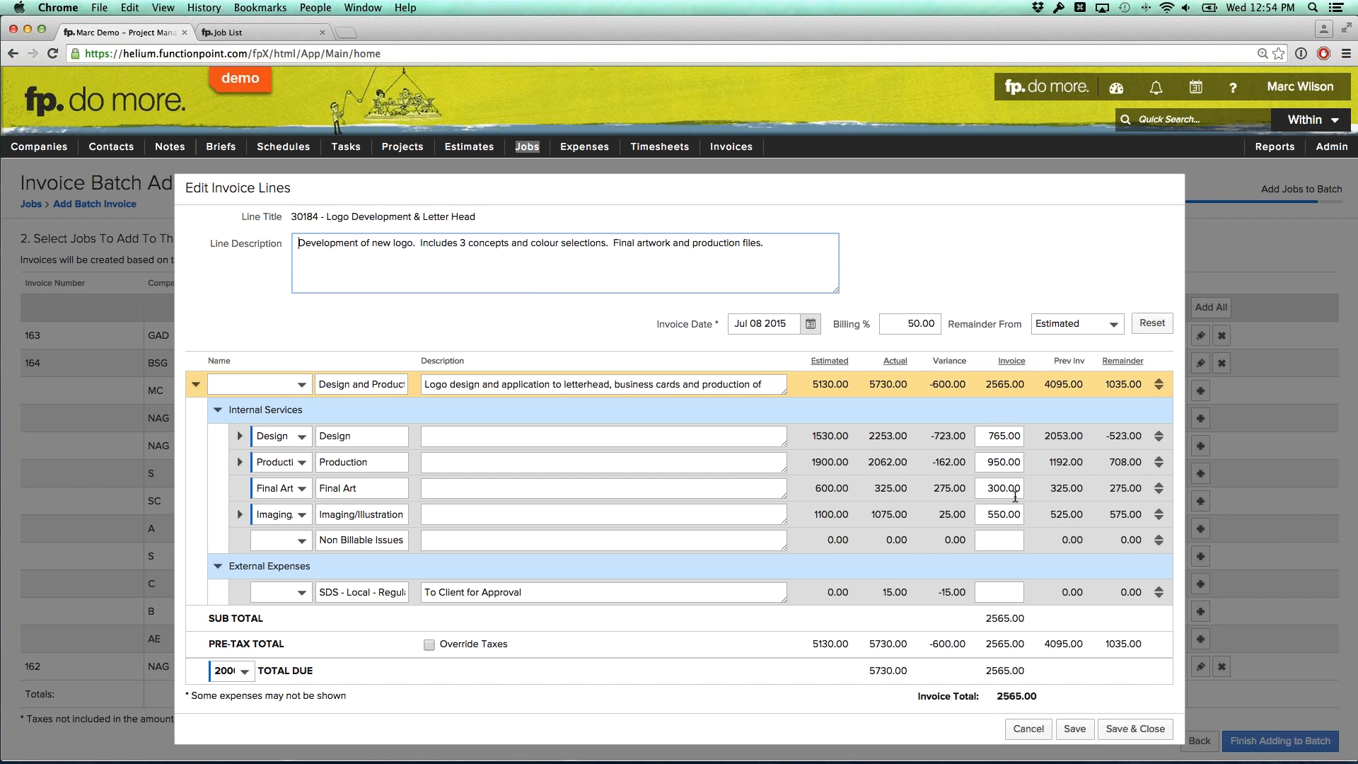
pyautogui.click(1125, 732)
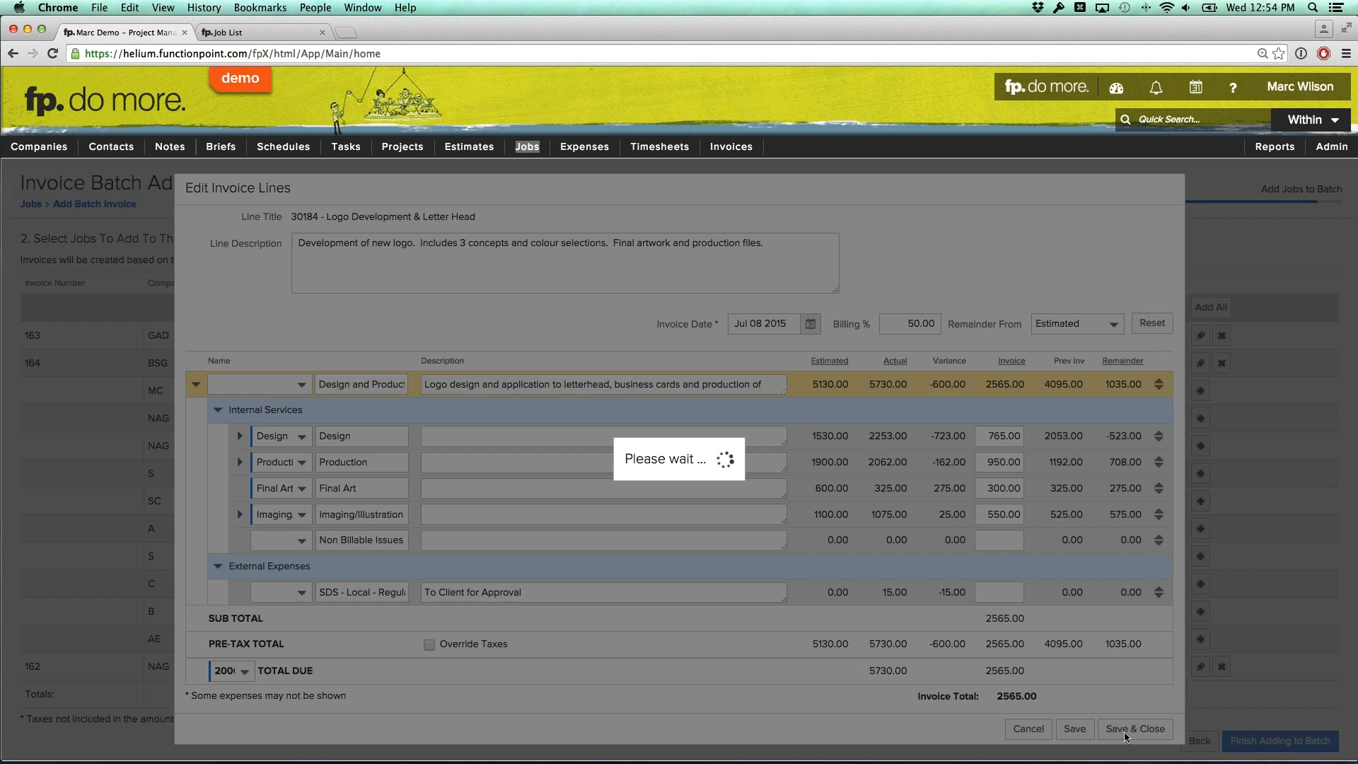
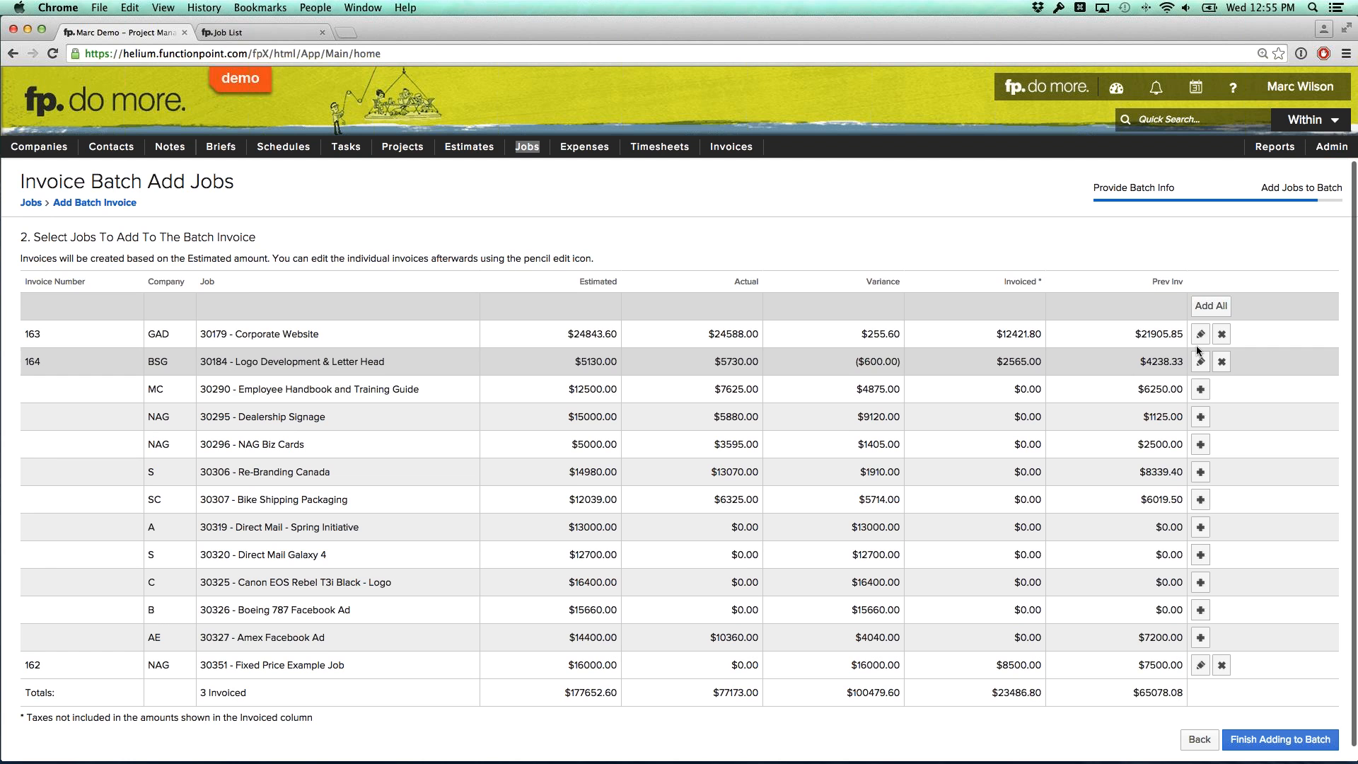
# Review the service and expense lines of the Corporate Website invoice, and save and close them
pyautogui.click(1200, 361)
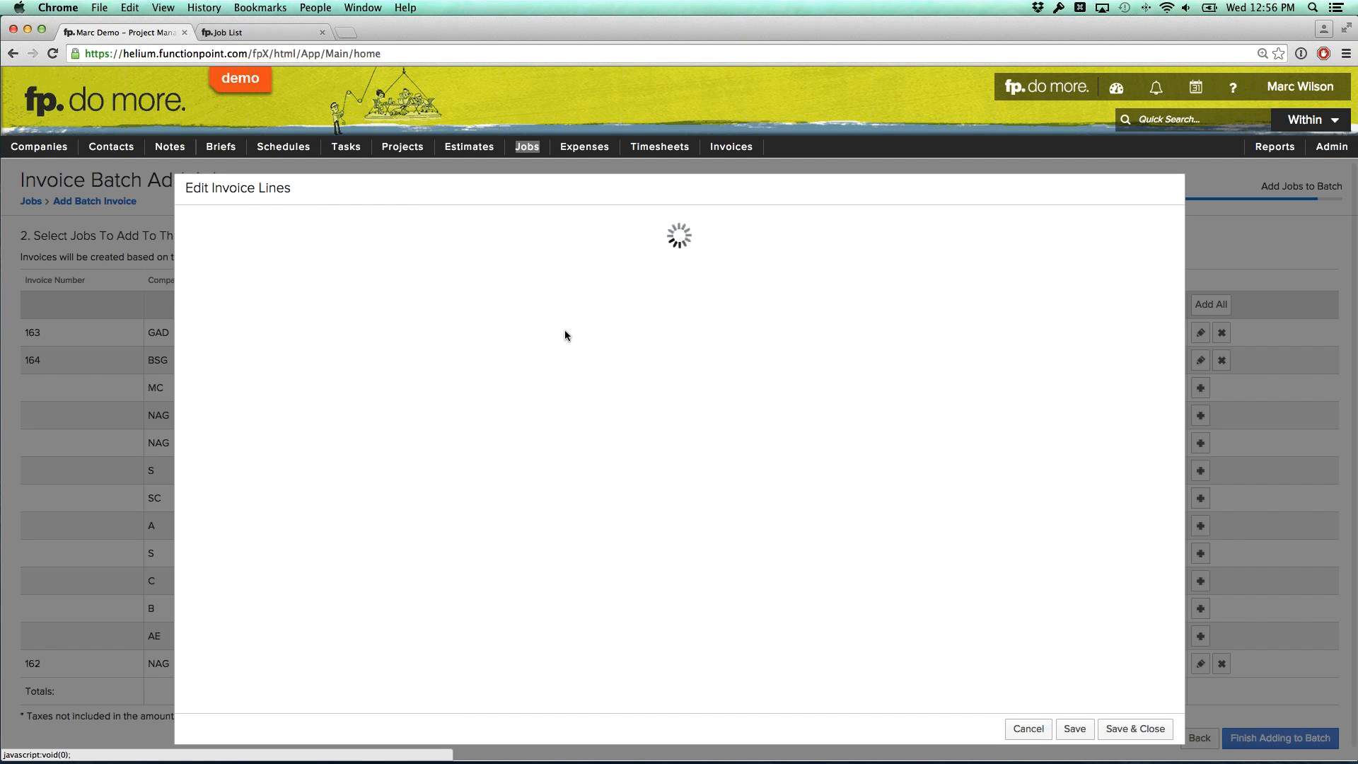
pyautogui.scroll(-5, 483, 530)
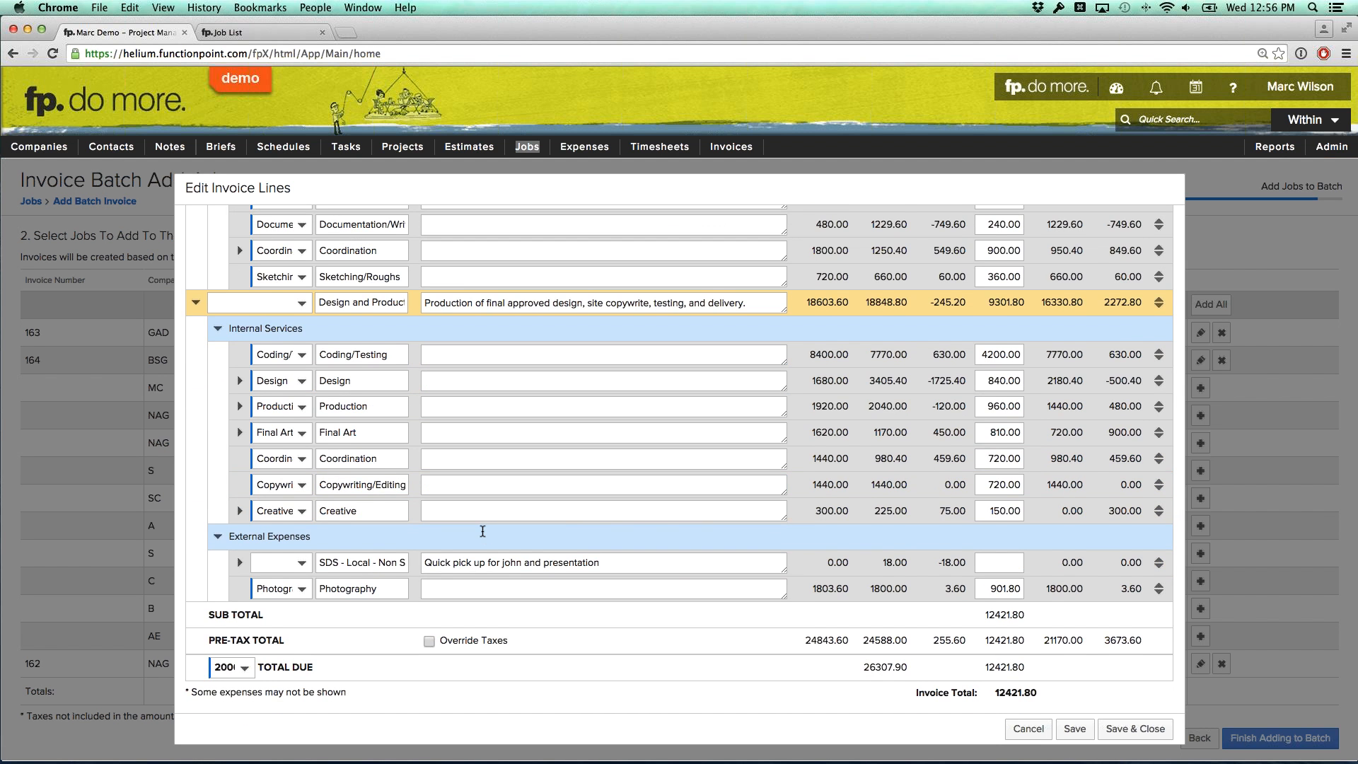
pyautogui.scroll(4, 483, 531)
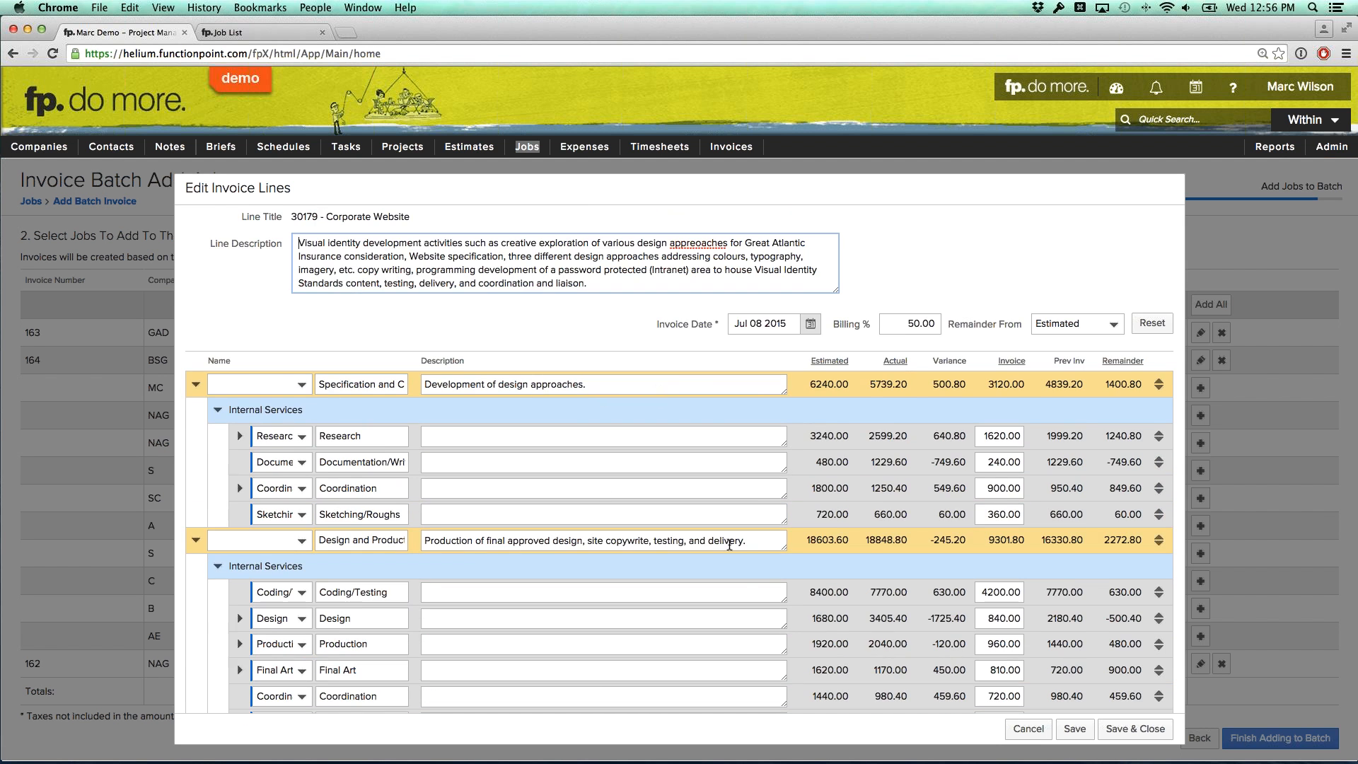
pyautogui.click(1131, 730)
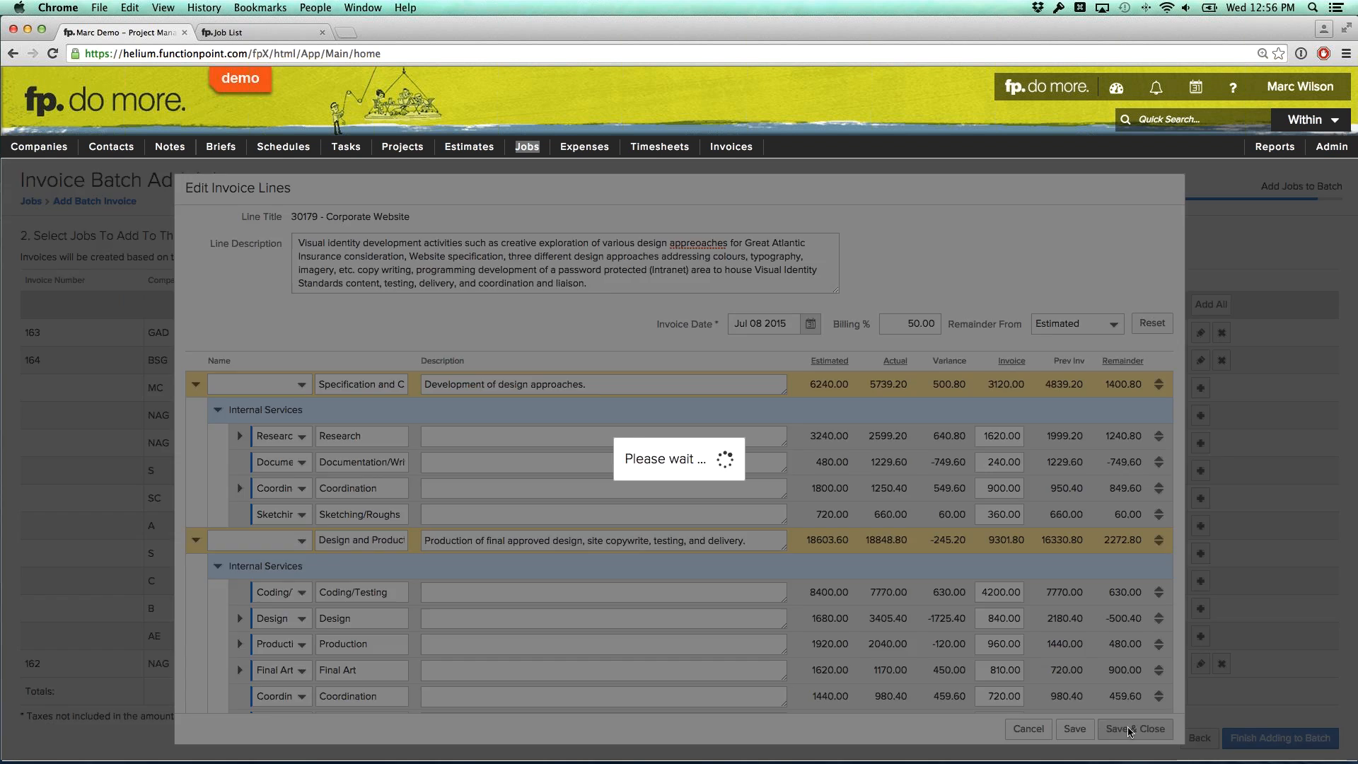
# Open the Safeway company record separately from the batch and look through its editable details
pyautogui.moveTo(37, 191)
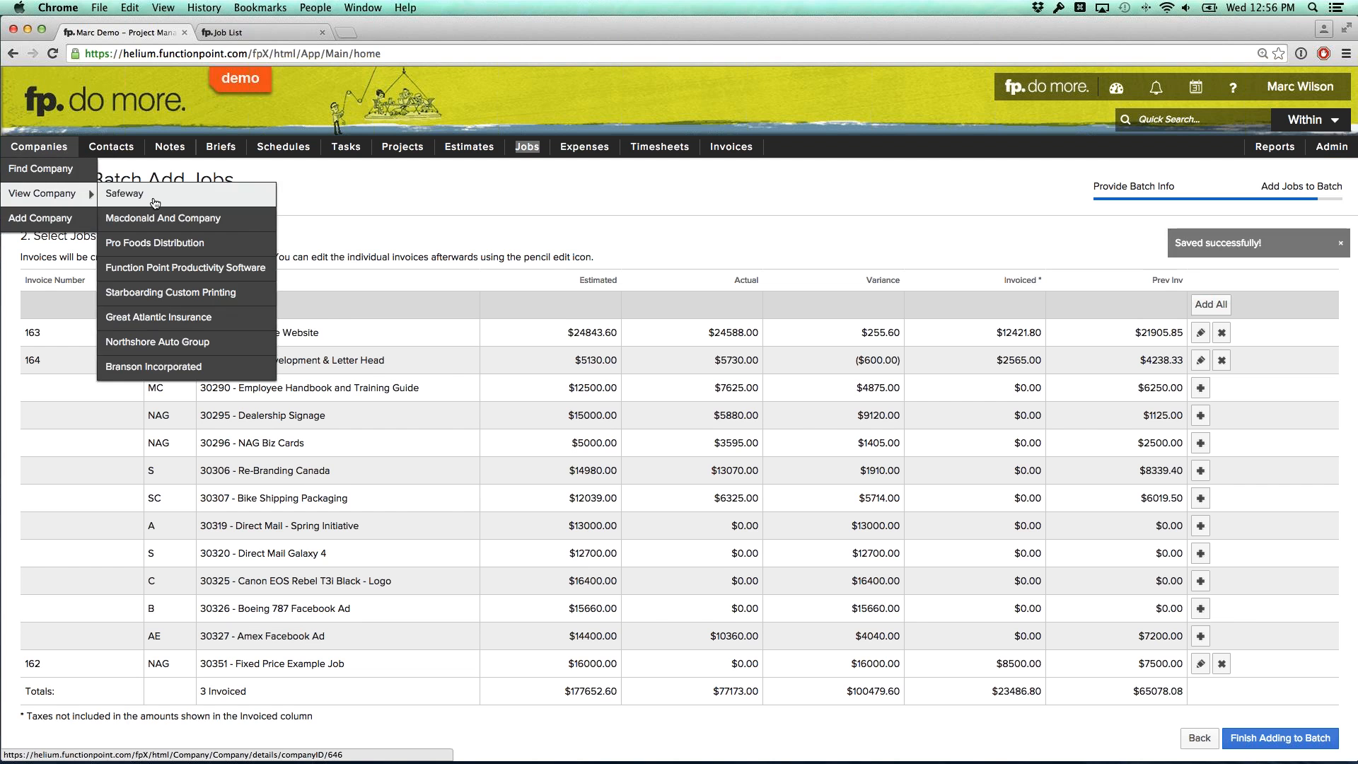
pyautogui.rightClick(189, 191)
pyautogui.click(204, 210)
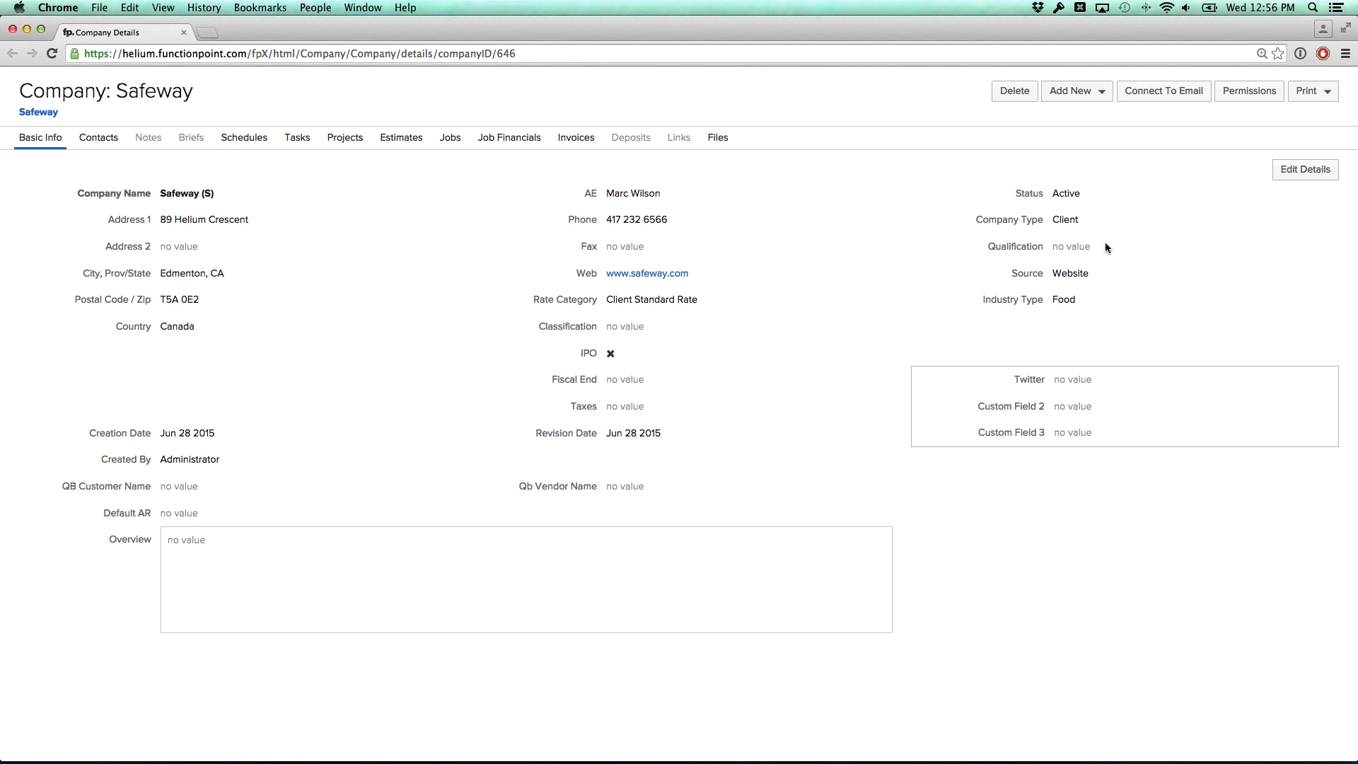
pyautogui.click(1279, 171)
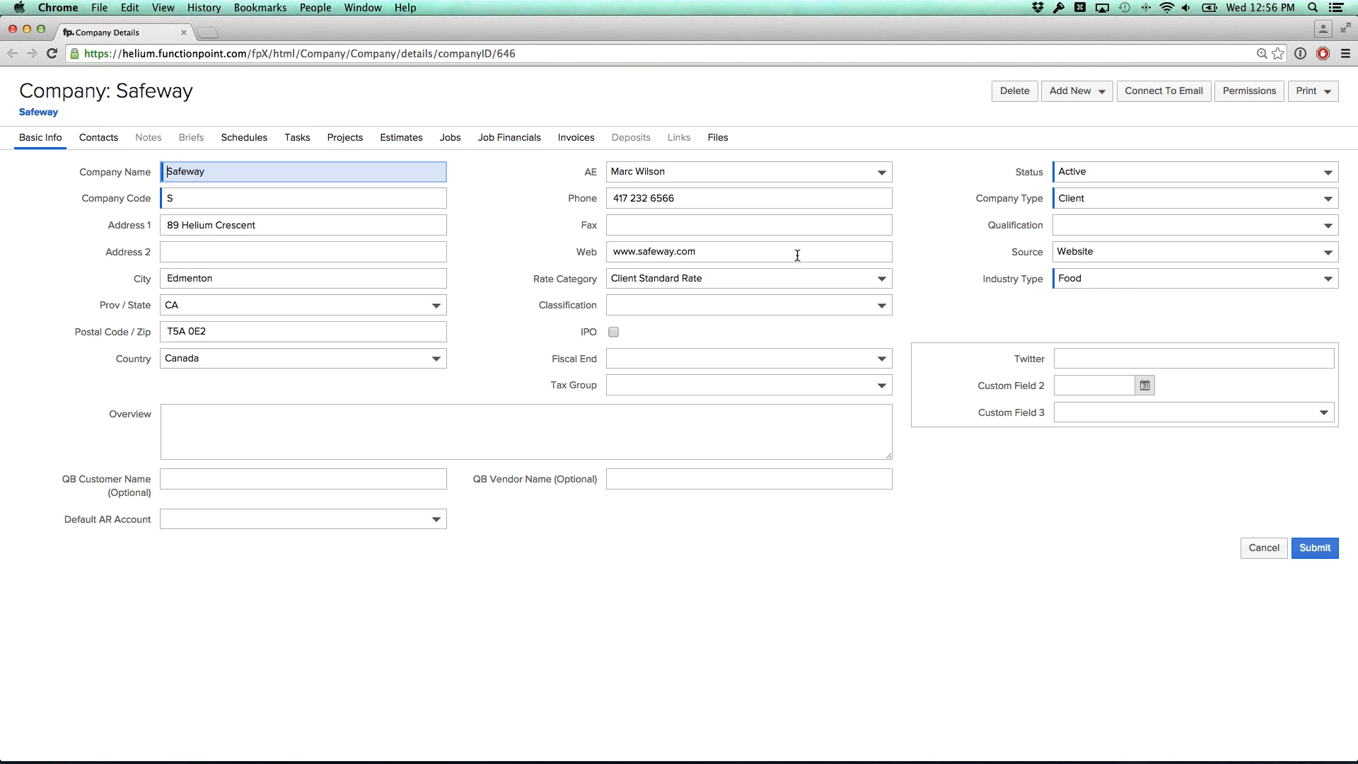
pyautogui.click(554, 311)
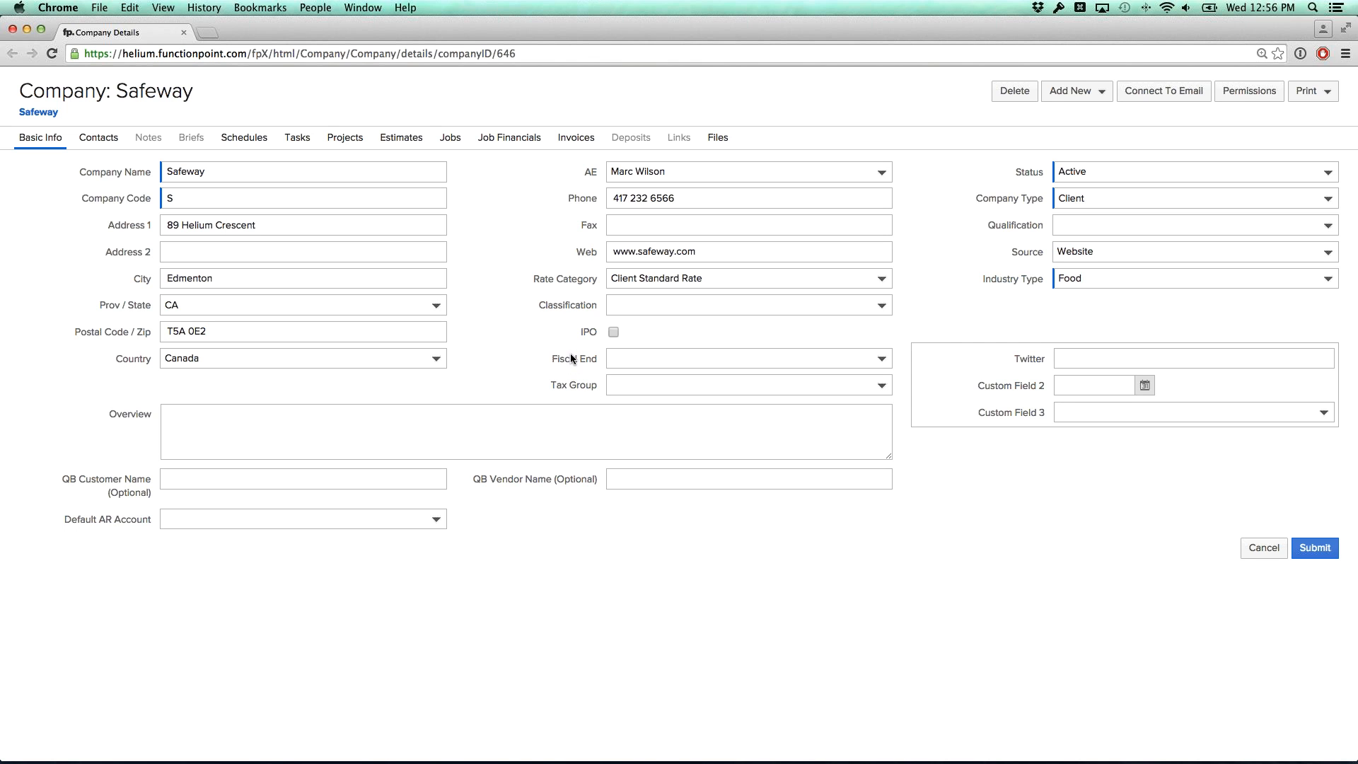
# Open Safeway's Safeway Rewards Website job and examine its basic info in edit mode
pyautogui.click(450, 137)
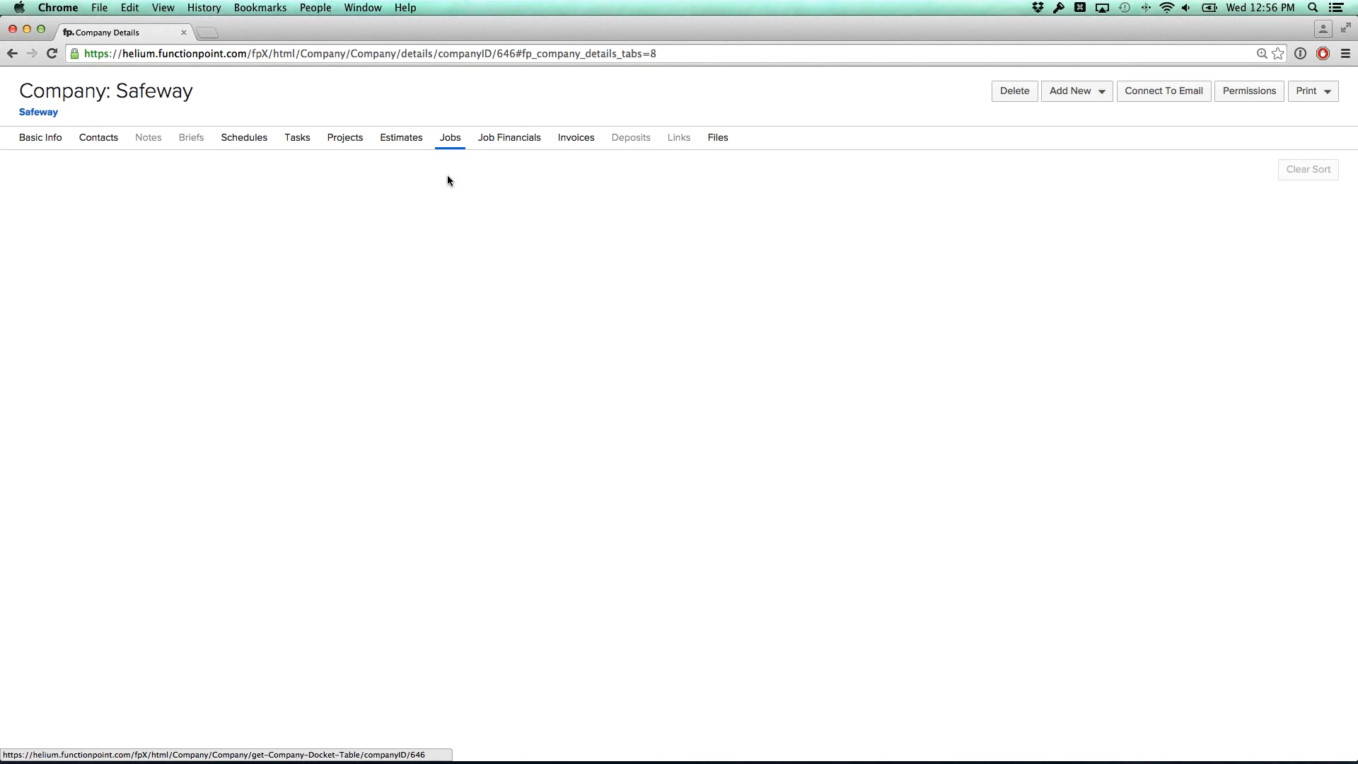
pyautogui.click(279, 221)
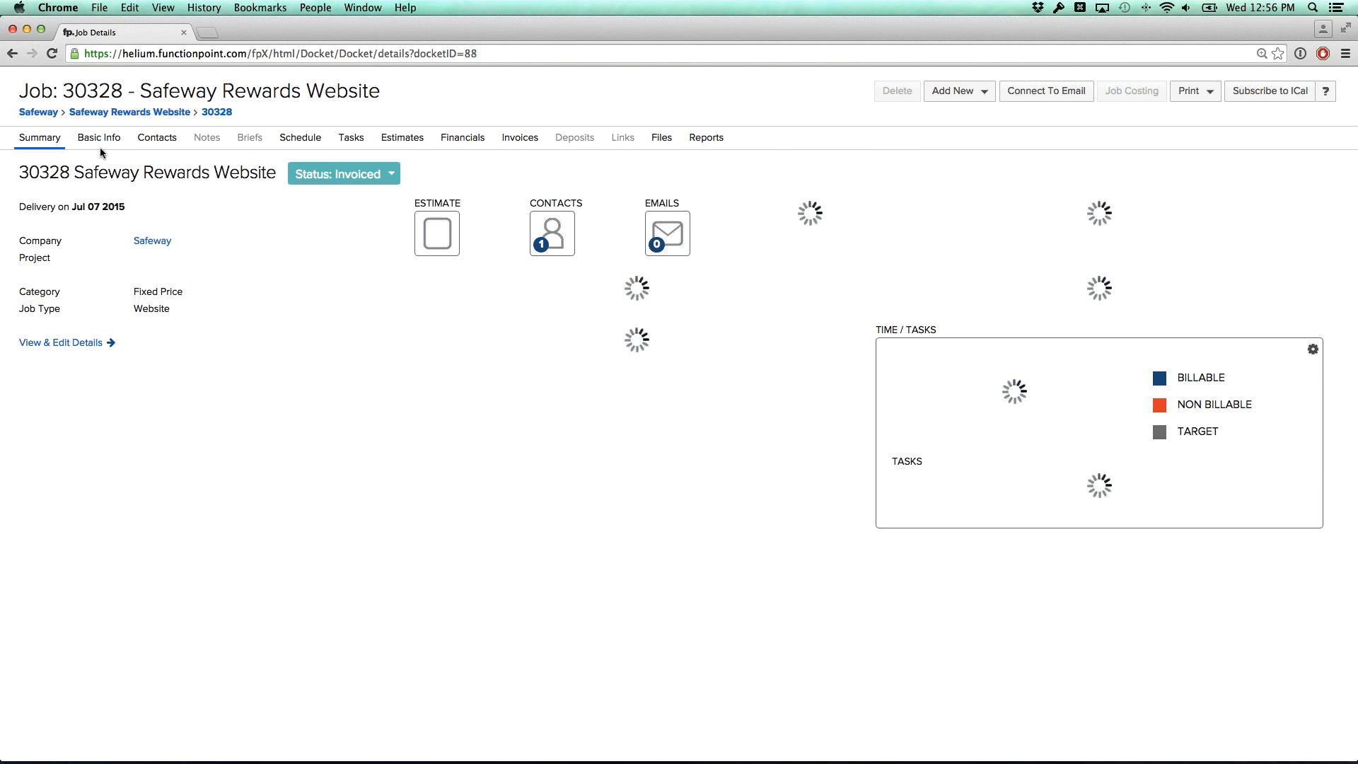
pyautogui.click(99, 142)
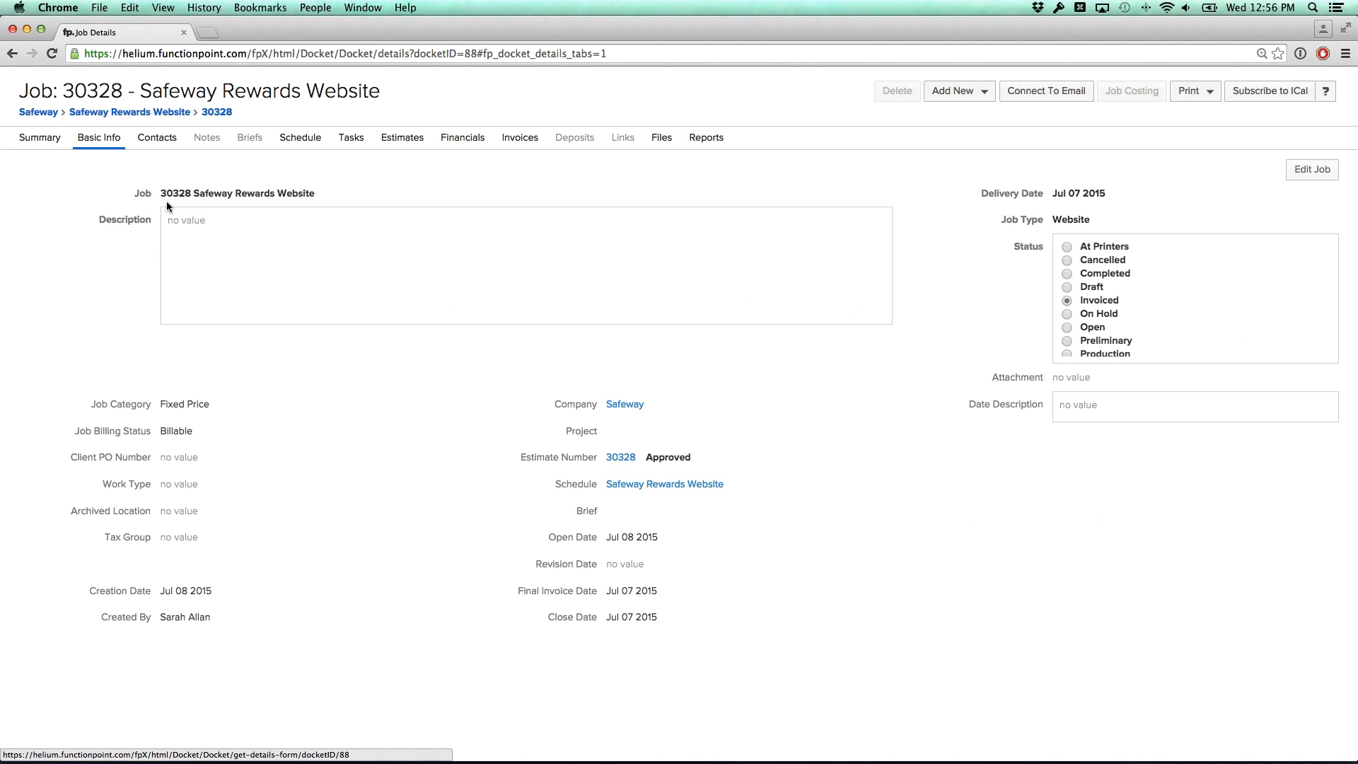
pyautogui.click(1290, 176)
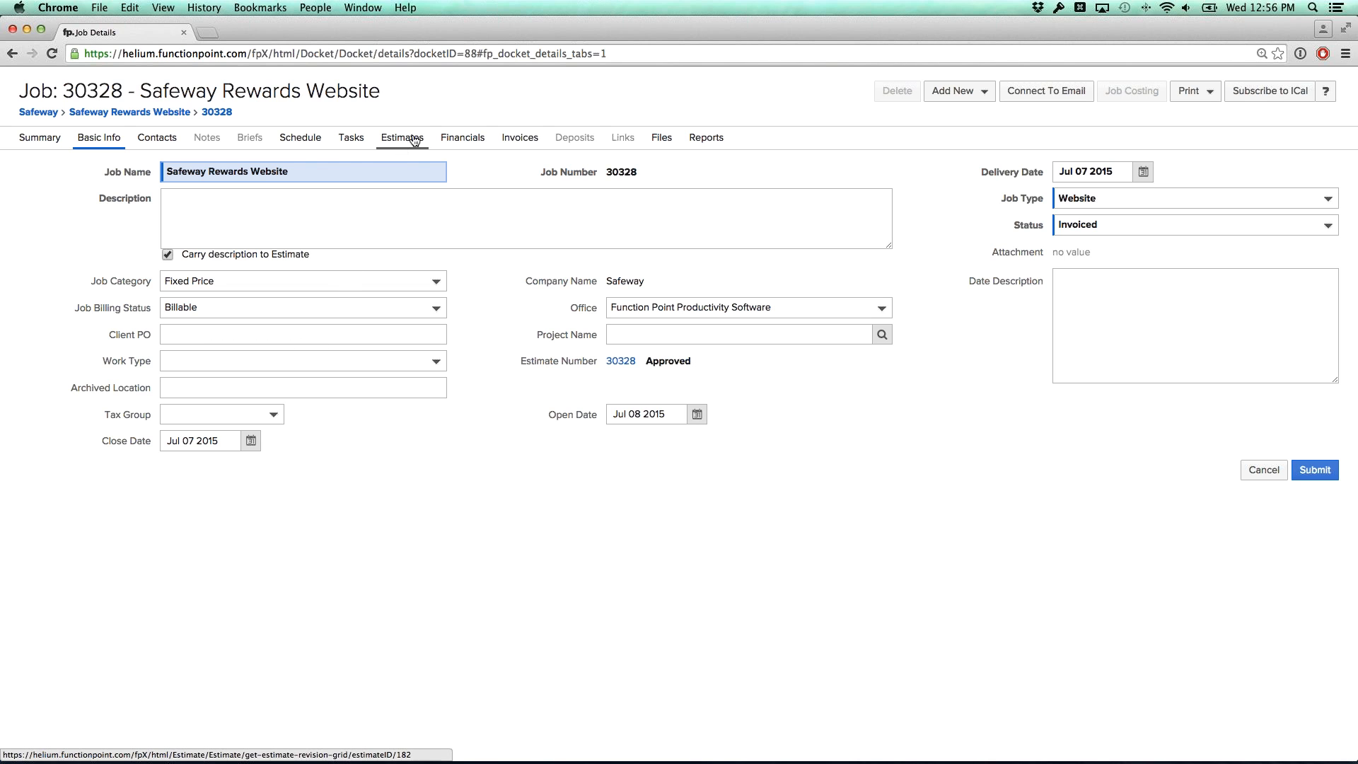
pyautogui.click(984, 92)
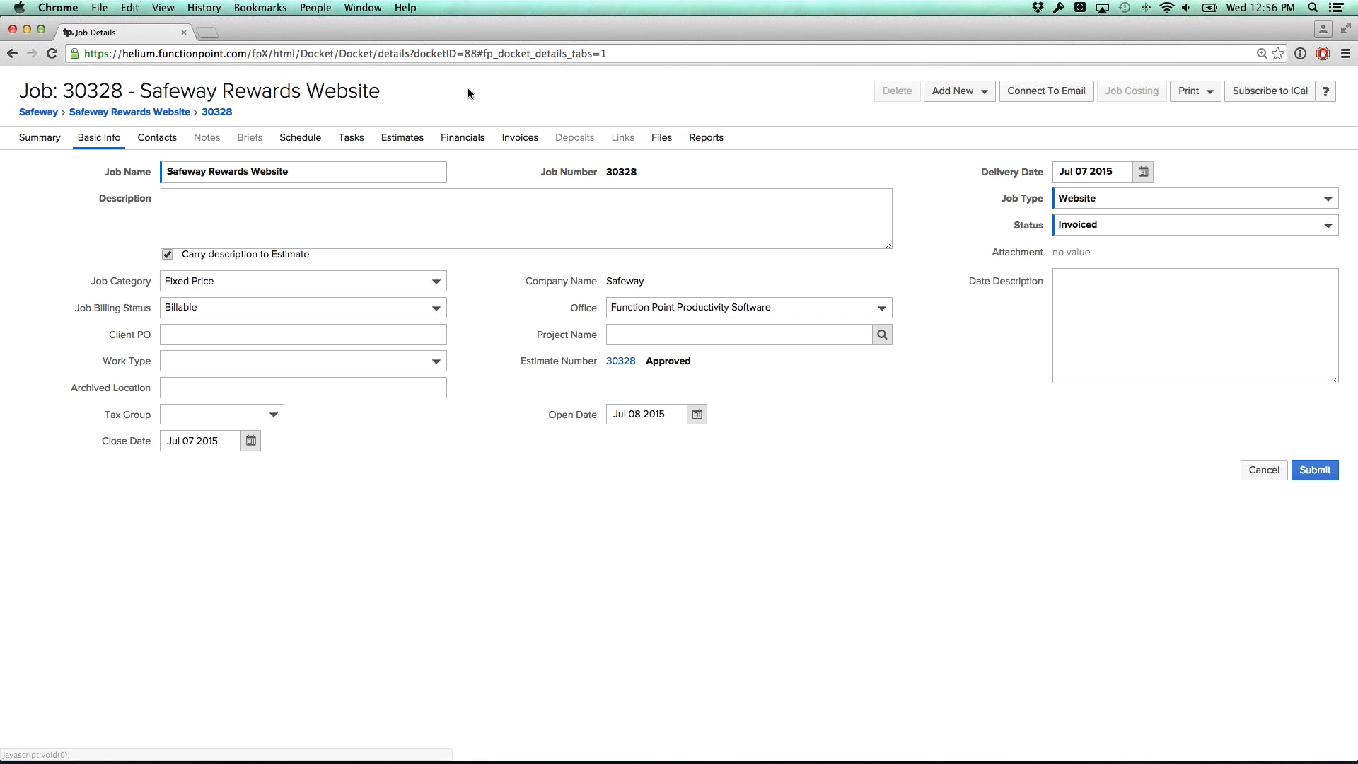
# Go back to the Safeway company record, open a new estimate form, and view the available Terms options
pyautogui.click(50, 113)
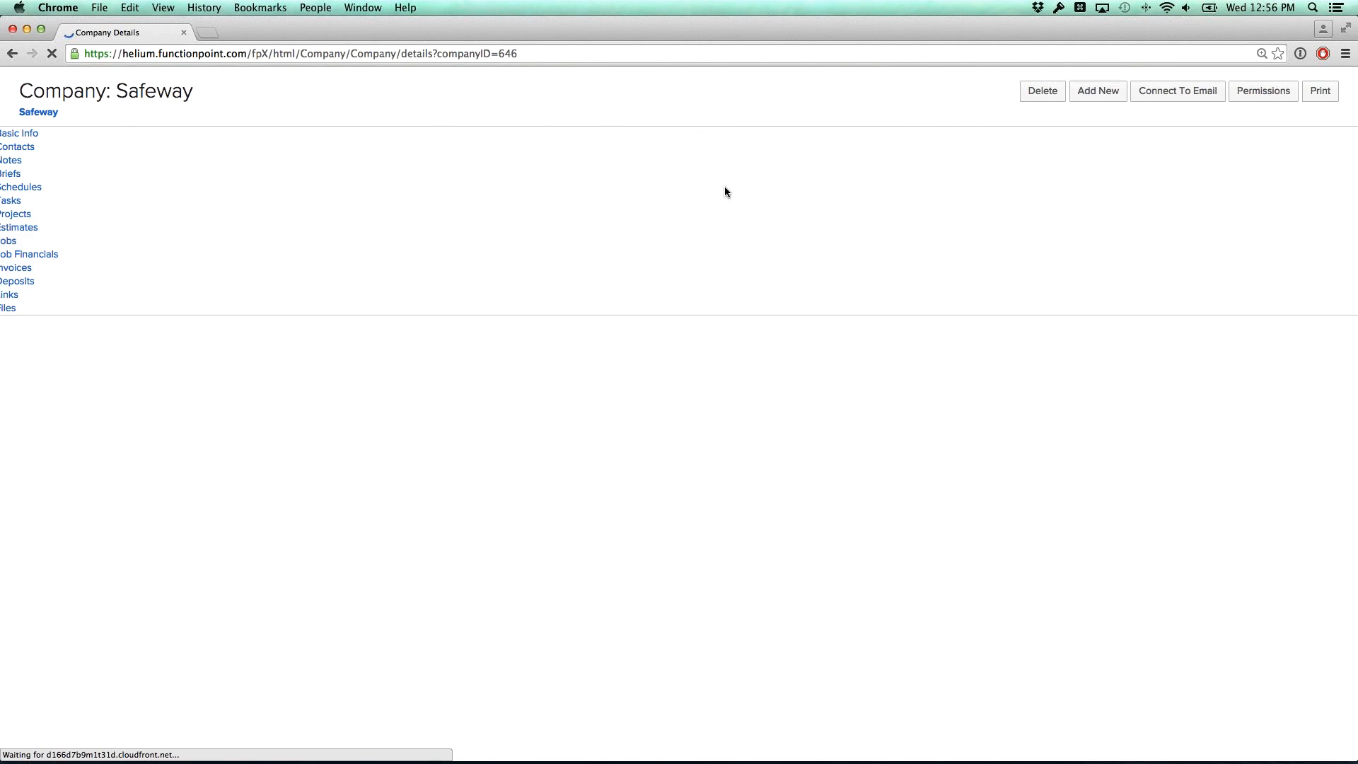
pyautogui.click(1066, 99)
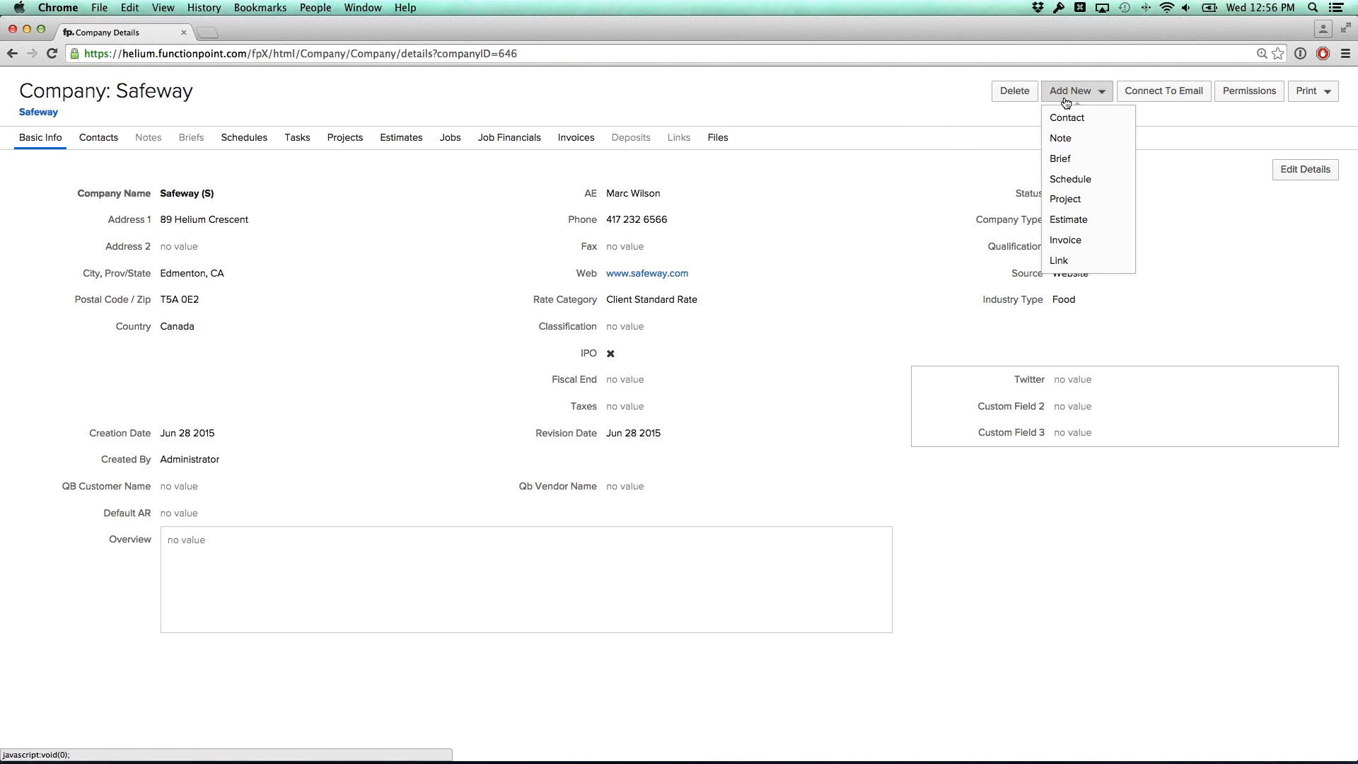
pyautogui.click(1067, 220)
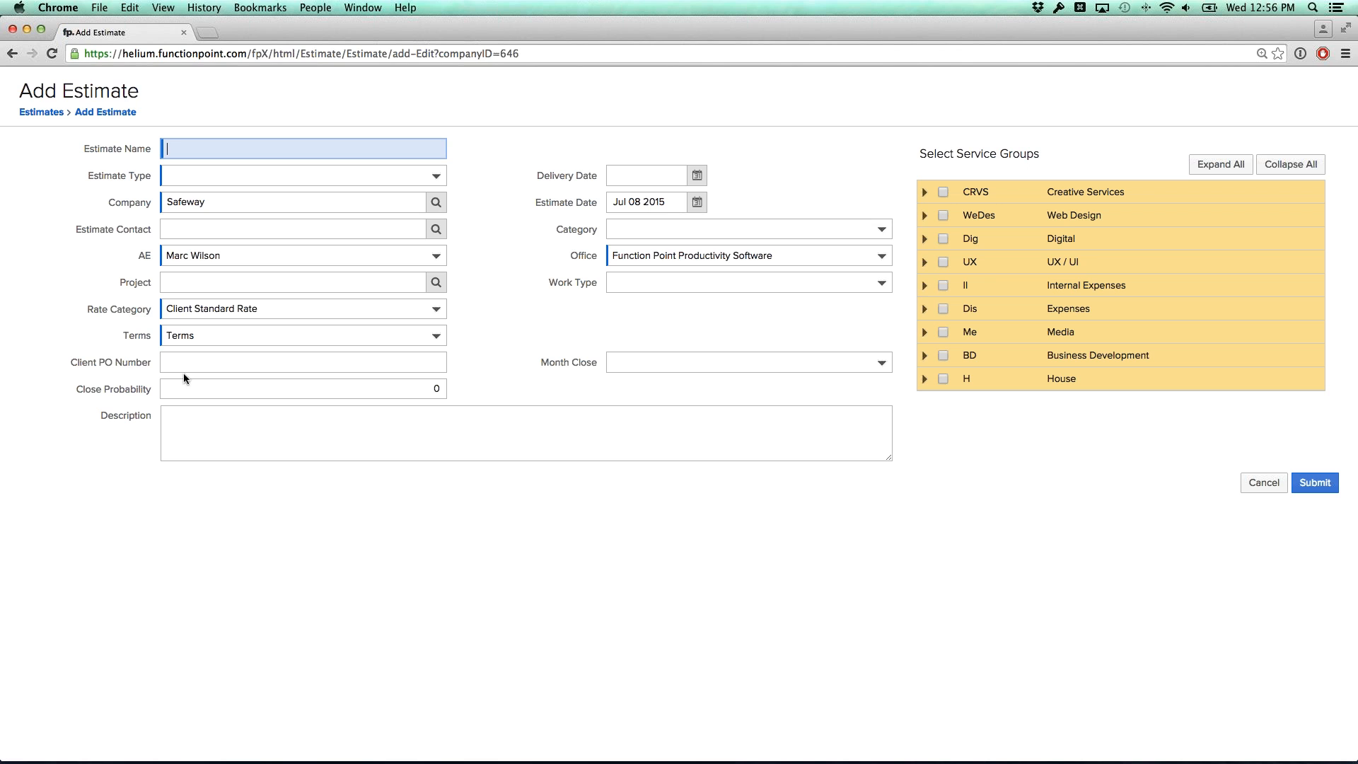
pyautogui.click(179, 339)
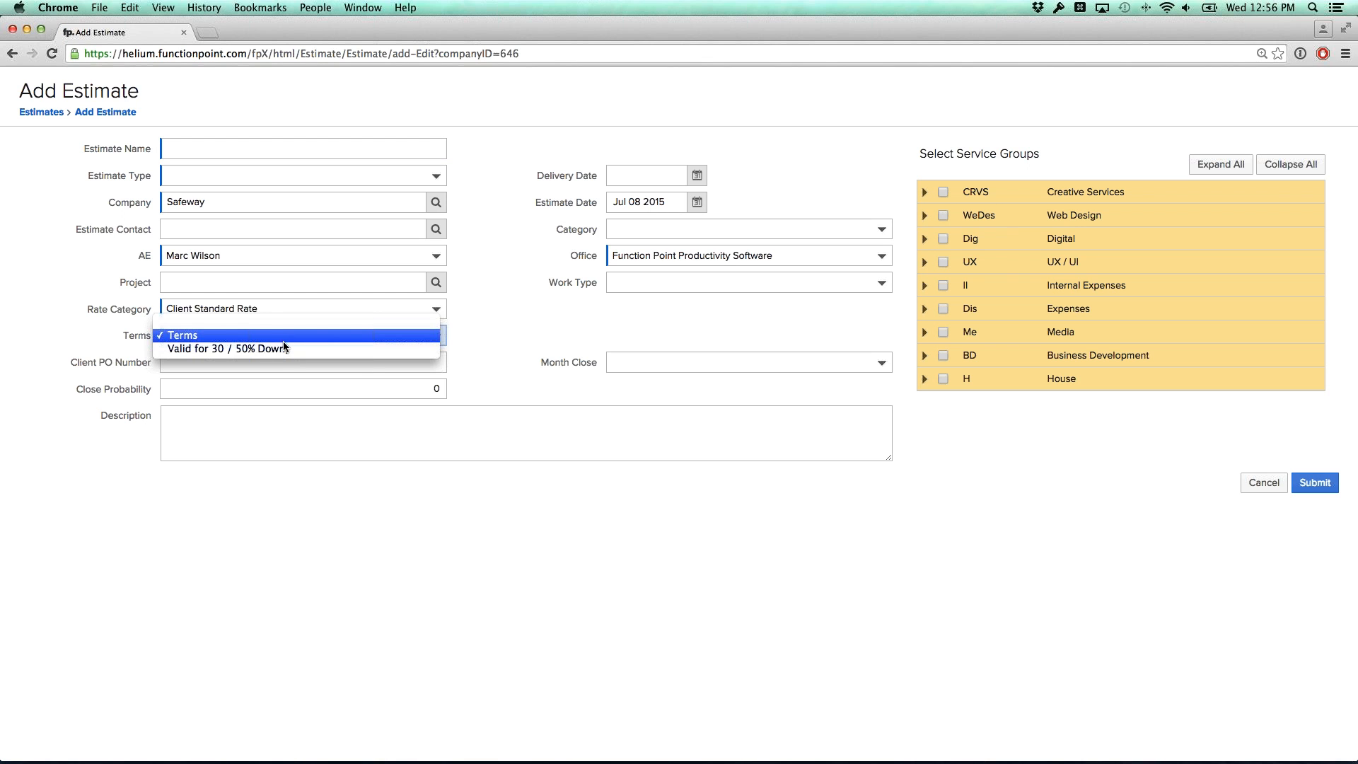
pyautogui.click(124, 341)
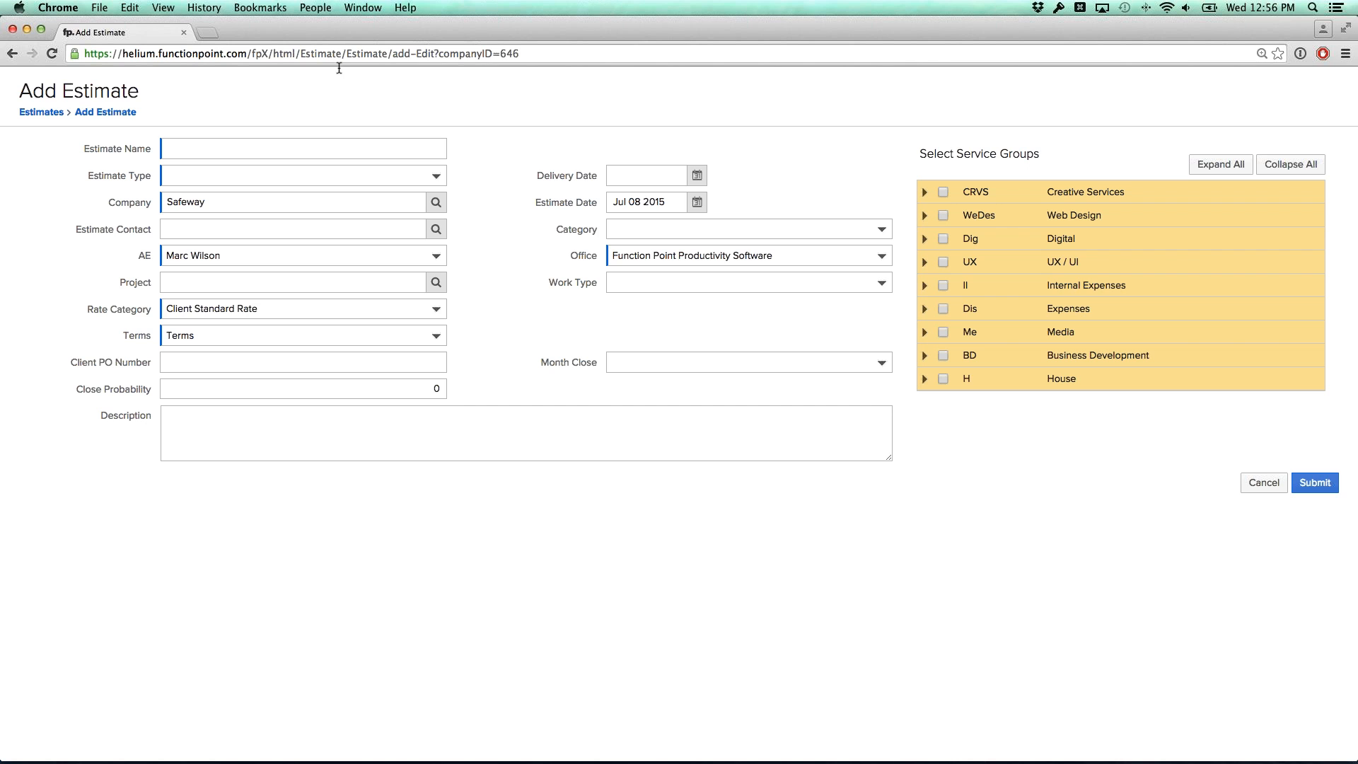
# Close the unsaved estimate form and finish adding jobs to the Fixed Price July 2015 Batch
pyautogui.click(184, 34)
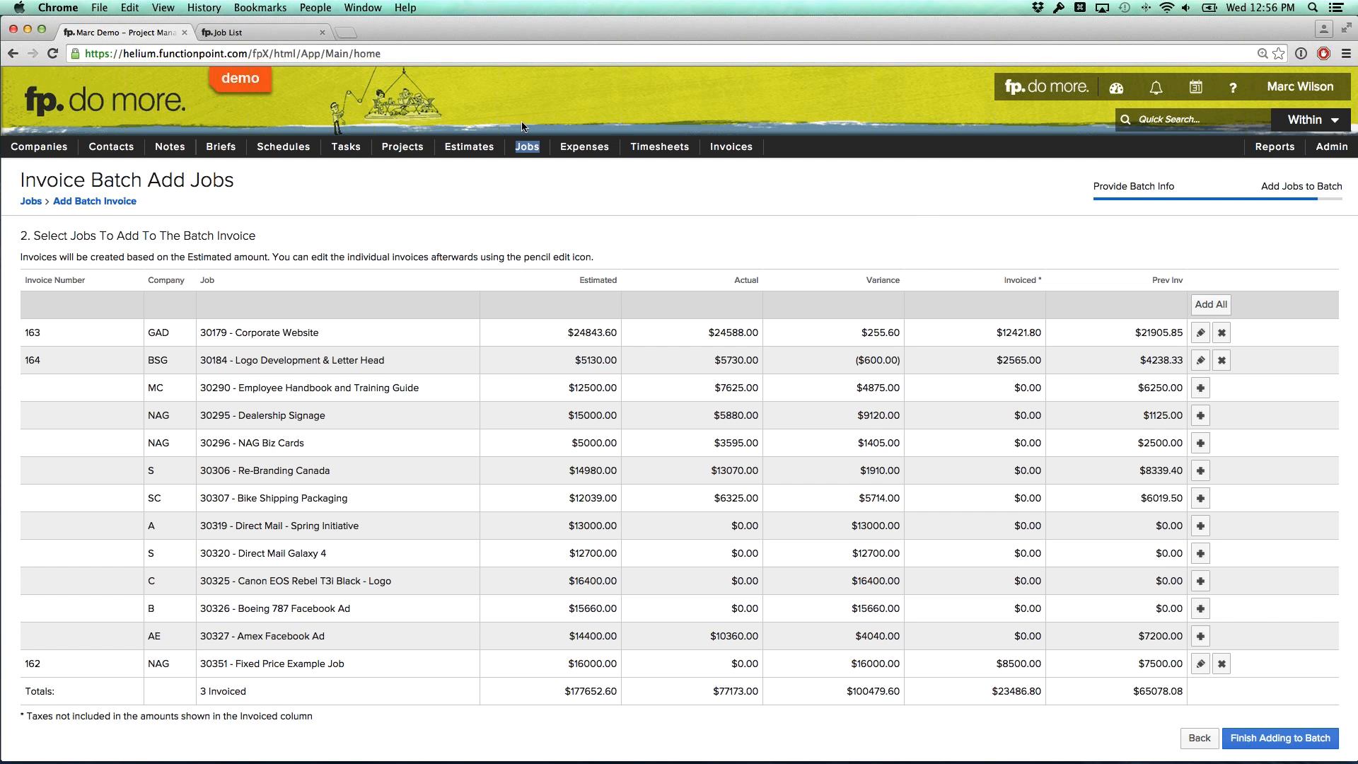
pyautogui.click(1268, 741)
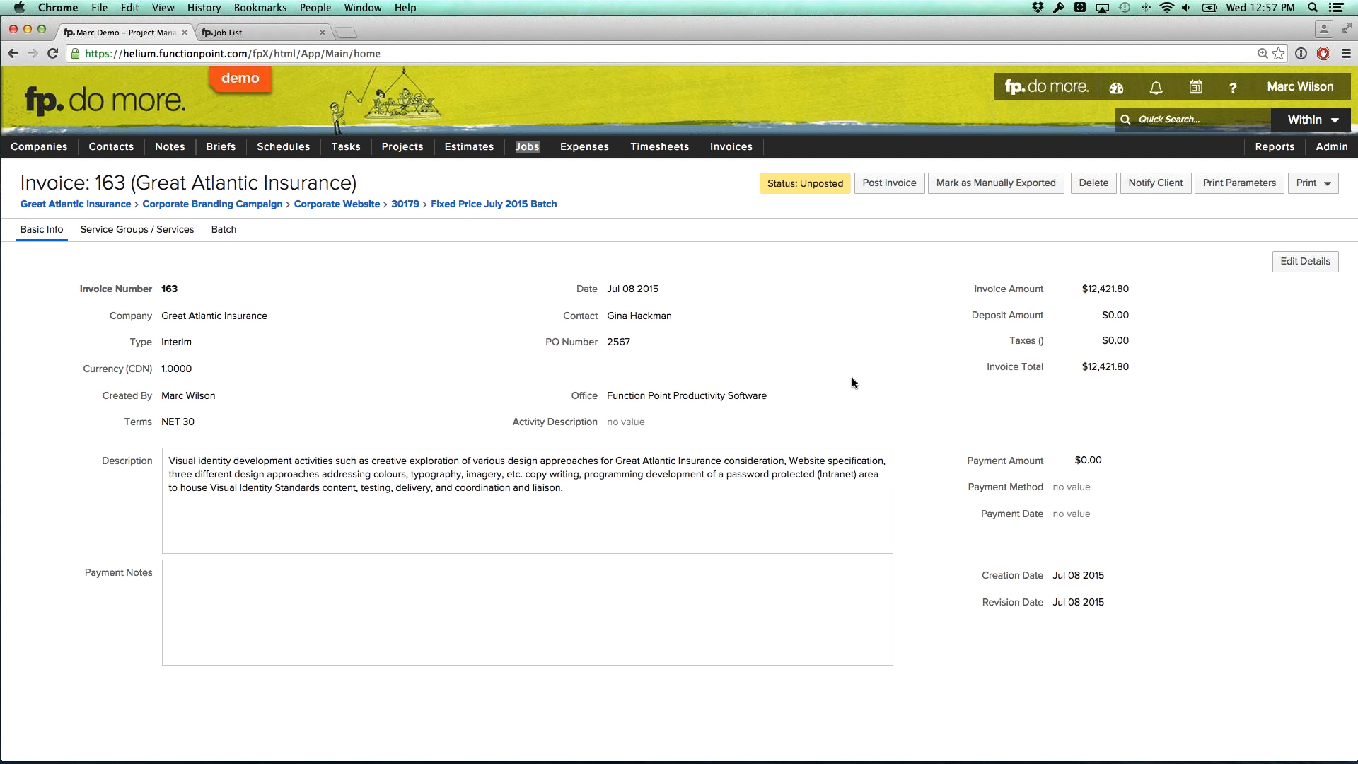
# Open the details of Great Atlantic Insurance invoice 163 for editing, view the Terms options, and cancel without saving
pyautogui.click(1294, 270)
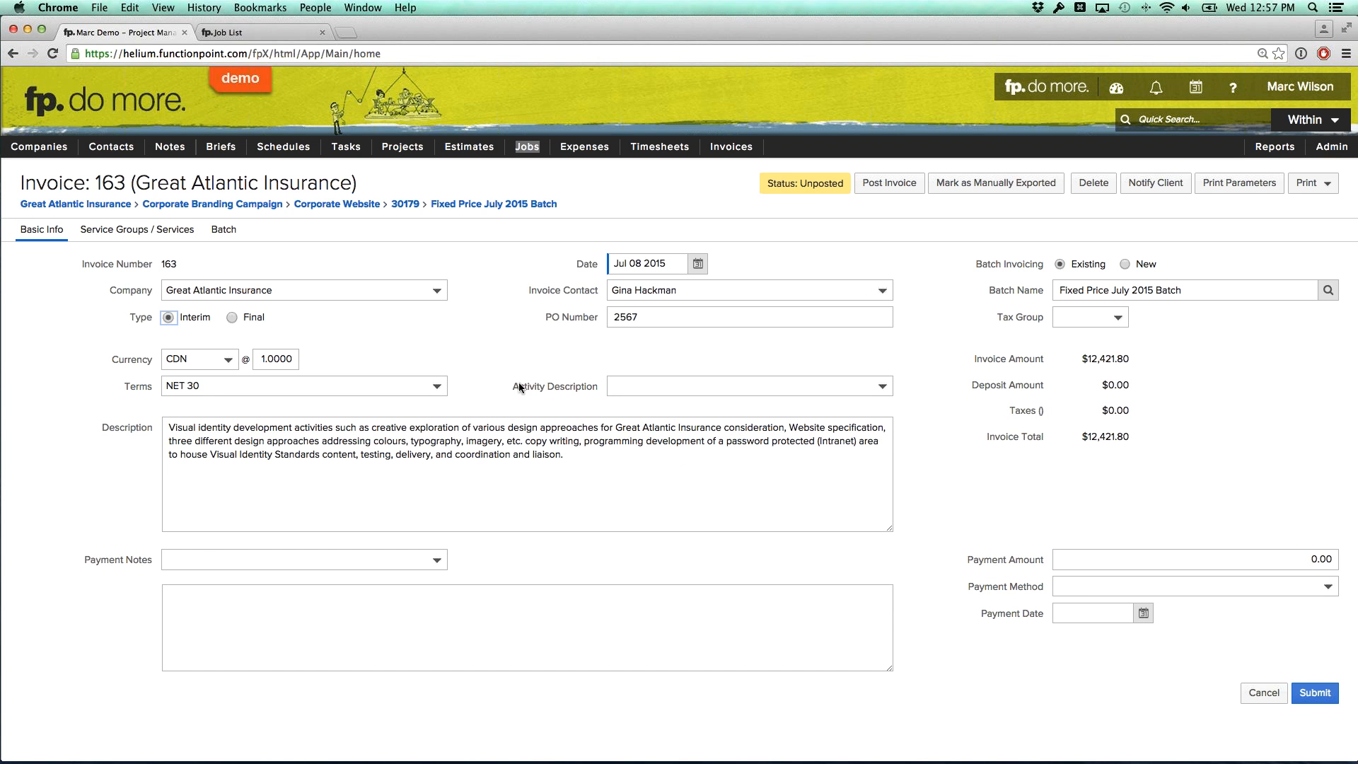
pyautogui.click(435, 386)
pyautogui.click(433, 385)
pyautogui.click(1262, 696)
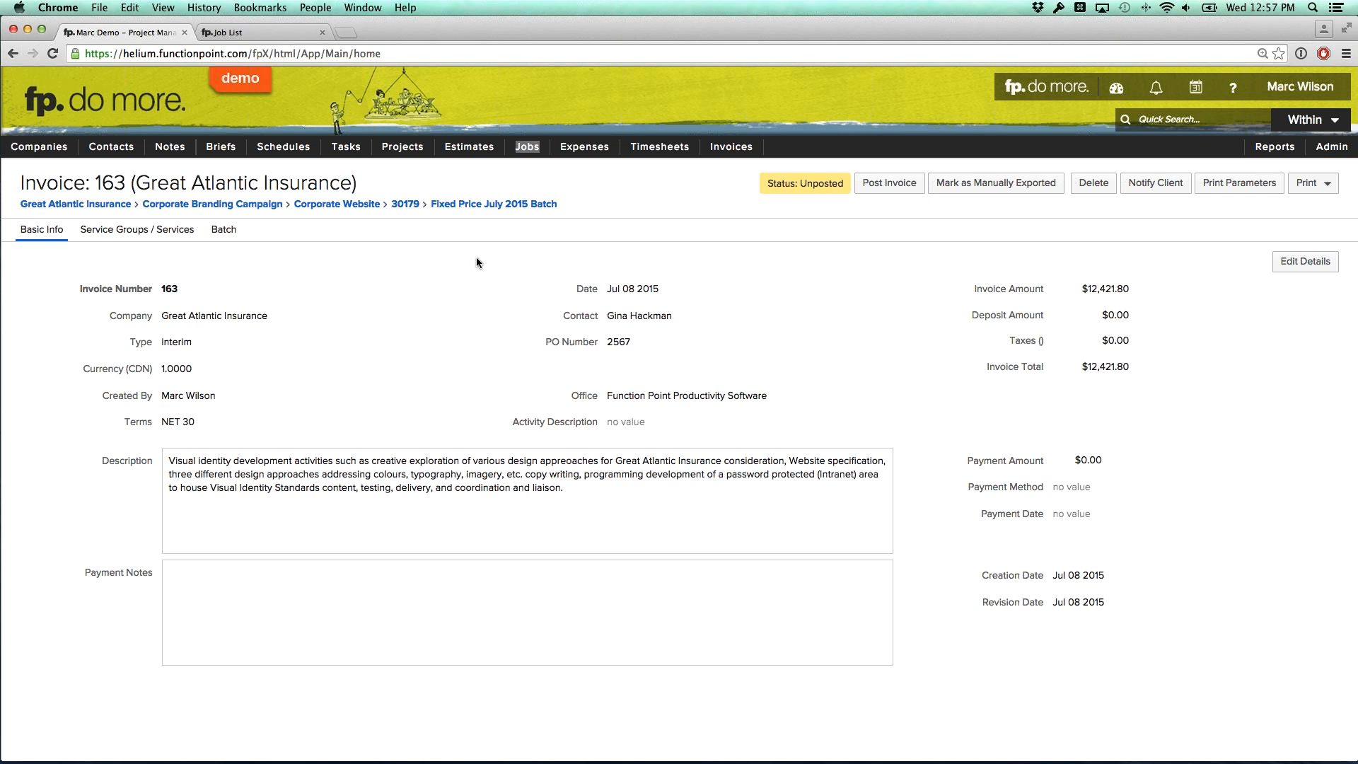
pyautogui.moveTo(527, 147)
pyautogui.click(521, 170)
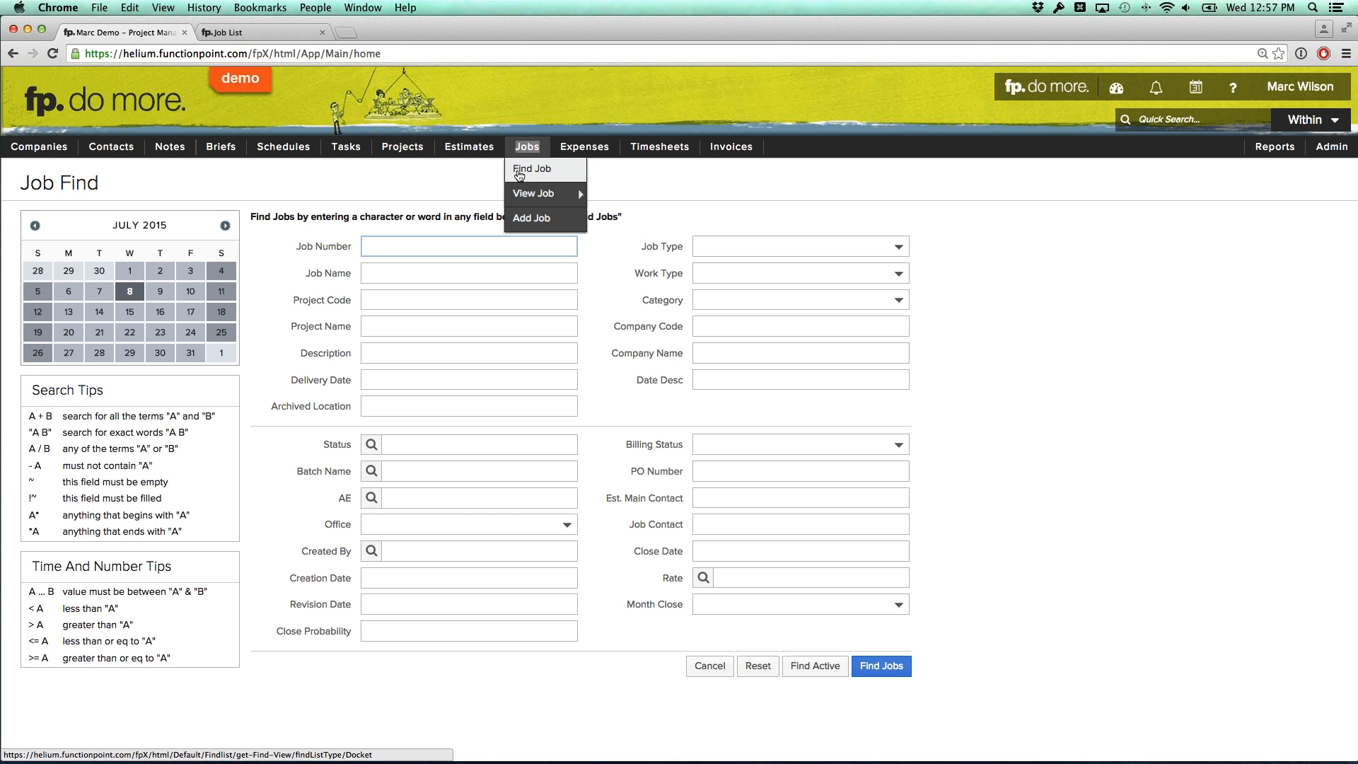
pyautogui.click(519, 173)
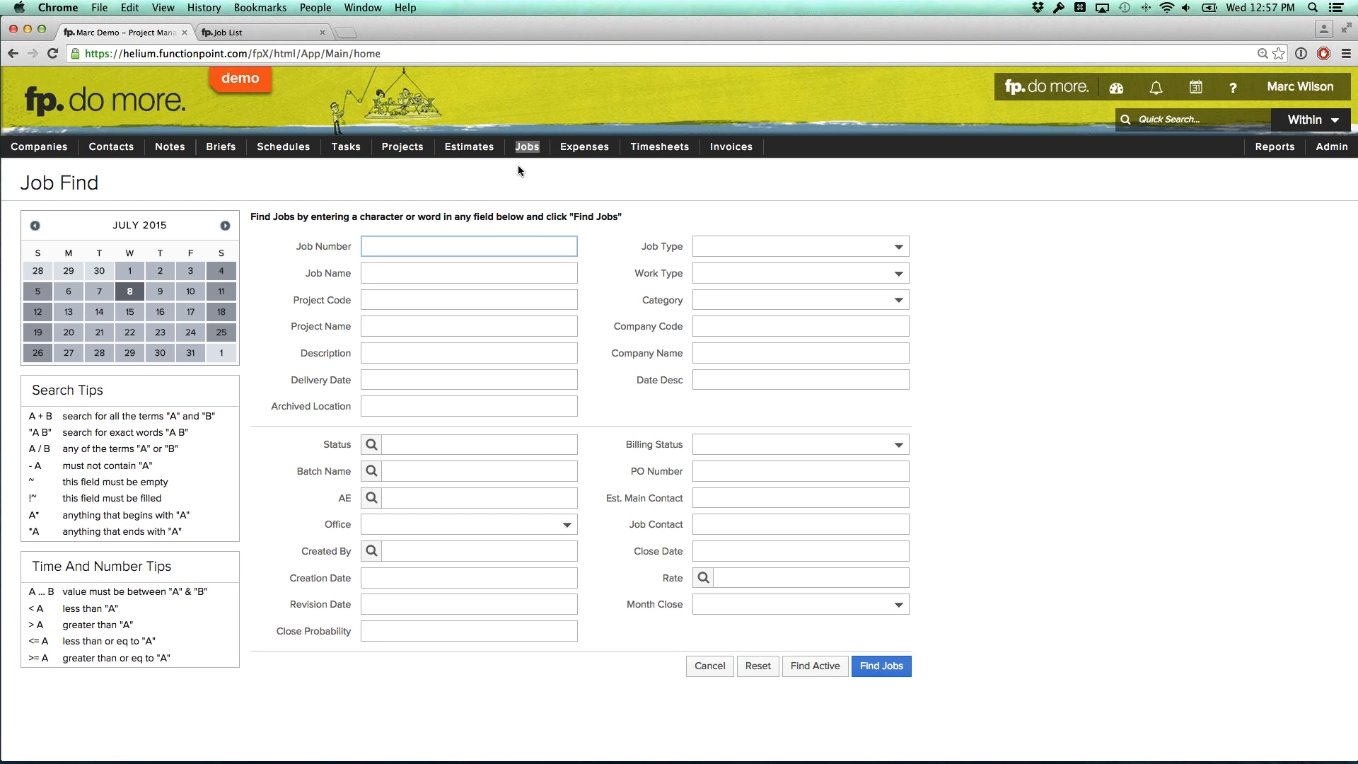
# Reopen invoice 163 and examine its batch's invoices, including the descriptions of jobs 30351 and 30184
pyautogui.moveTo(731, 153)
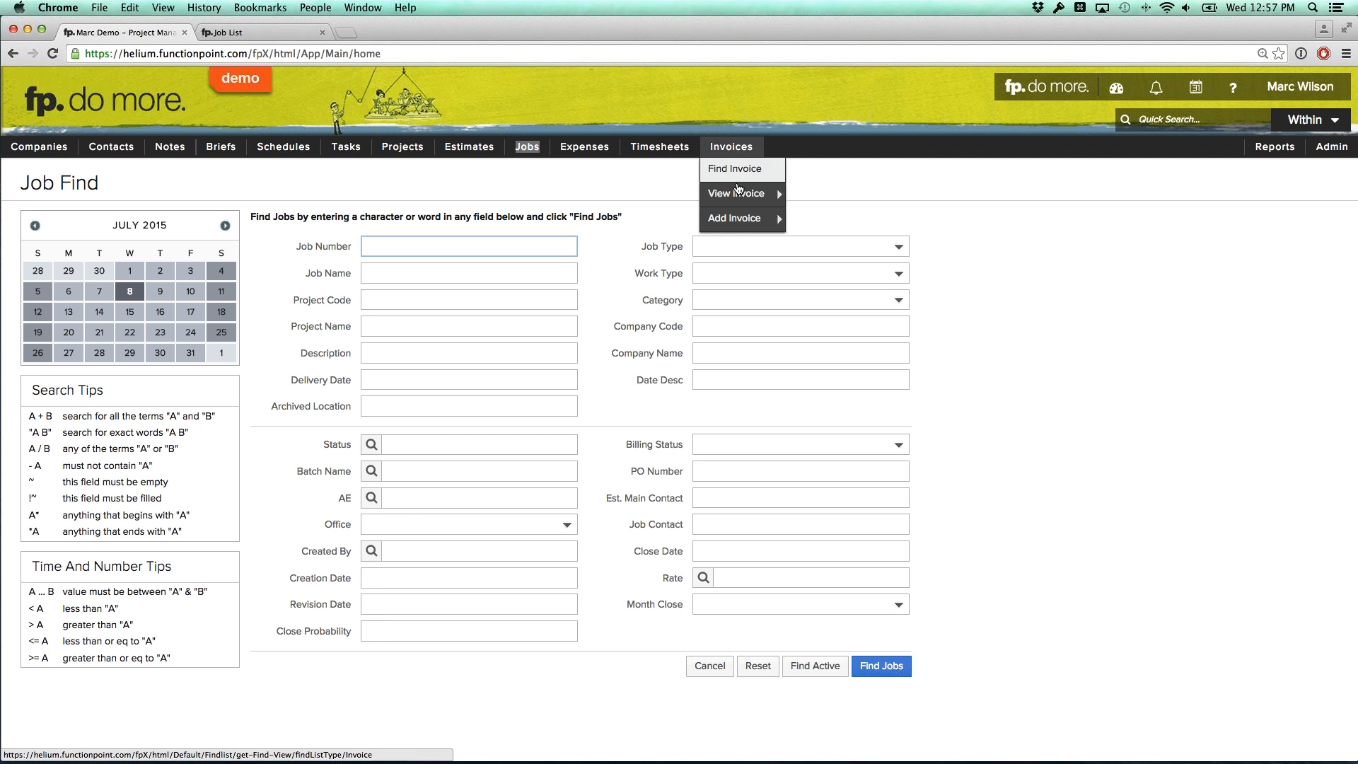
pyautogui.moveTo(749, 194)
pyautogui.click(839, 205)
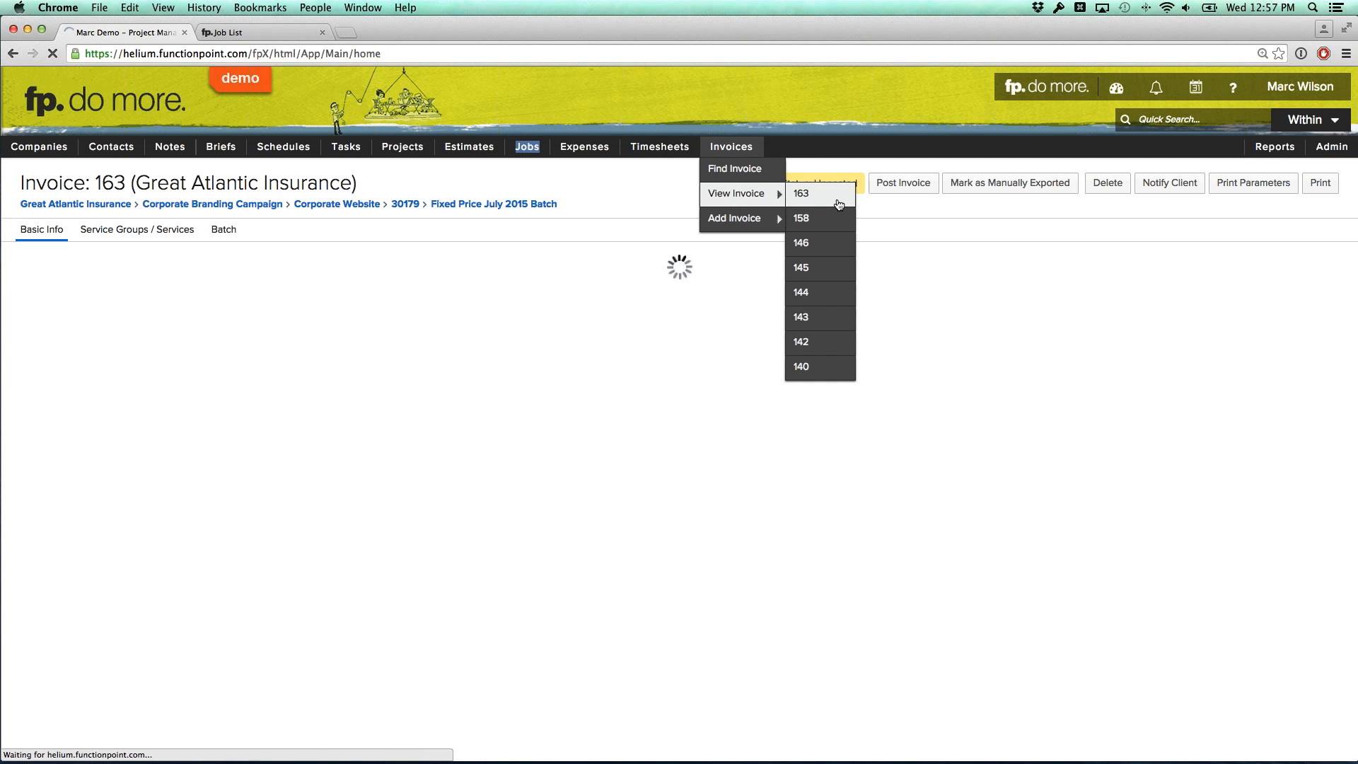
pyautogui.click(231, 234)
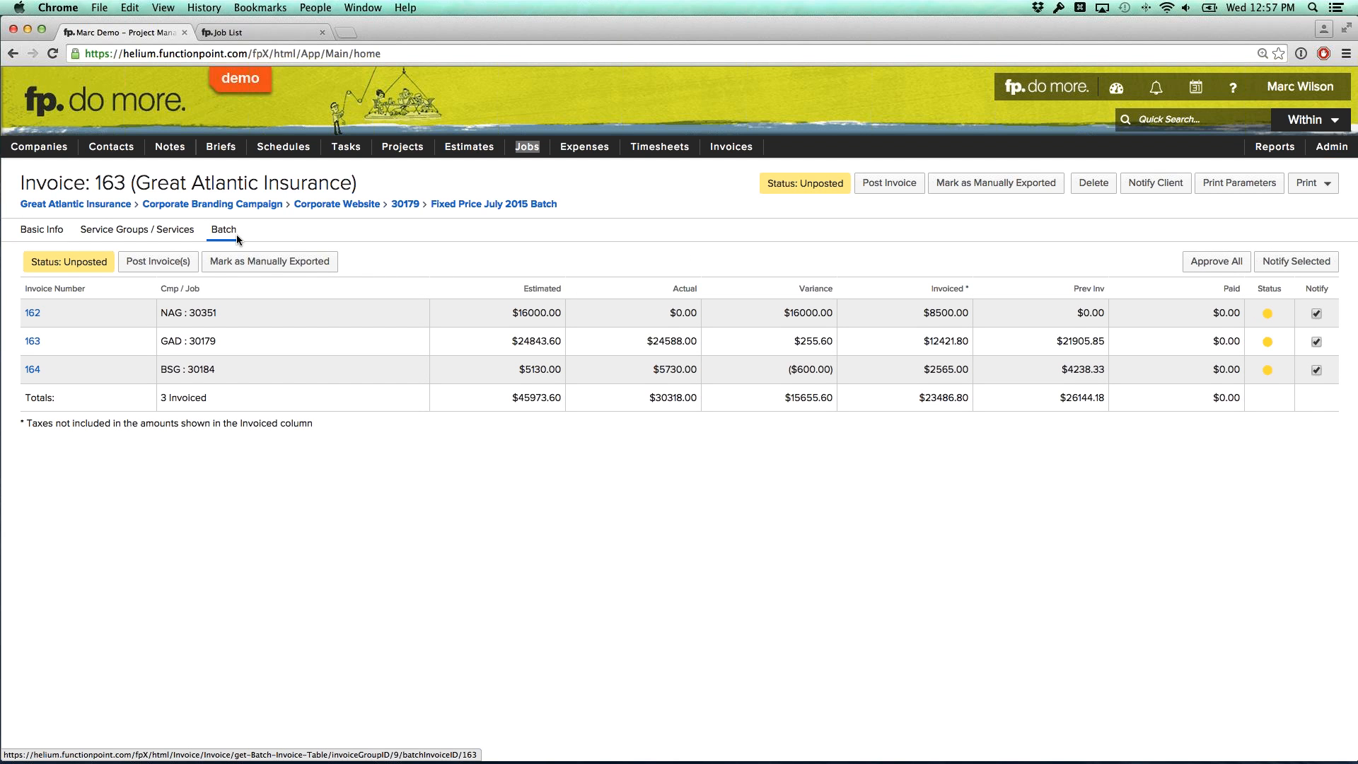
pyautogui.moveTo(191, 312)
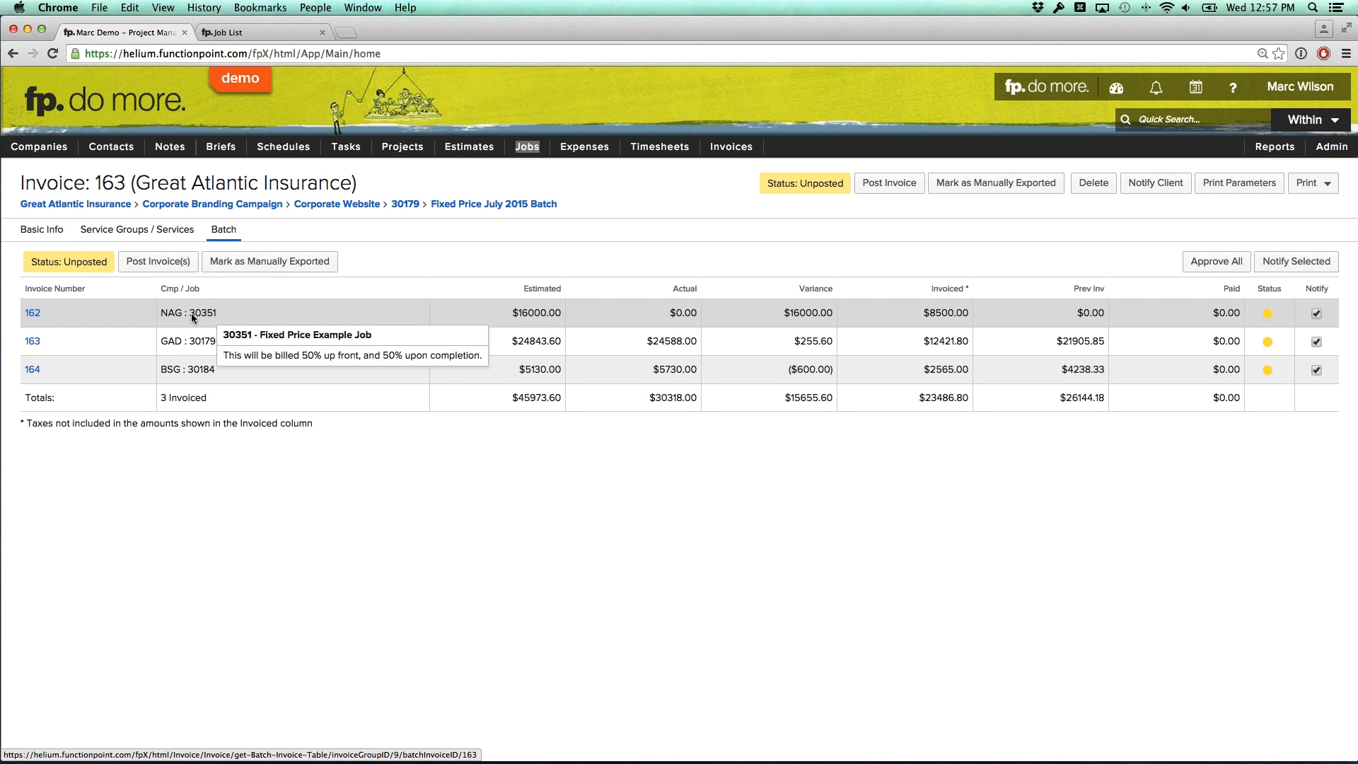
pyautogui.moveTo(189, 369)
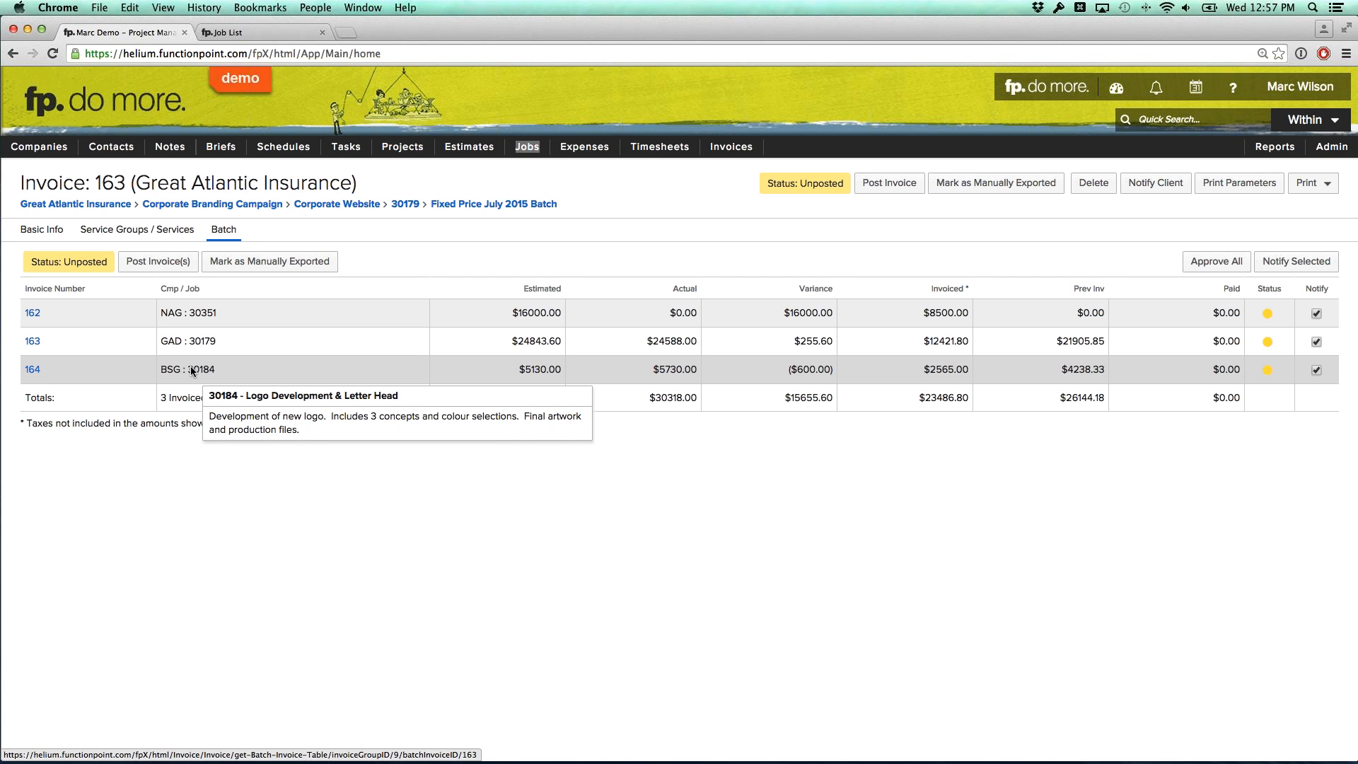
pyautogui.moveTo(184, 371); pyautogui.dragTo(177, 374)
pyautogui.click(177, 373)
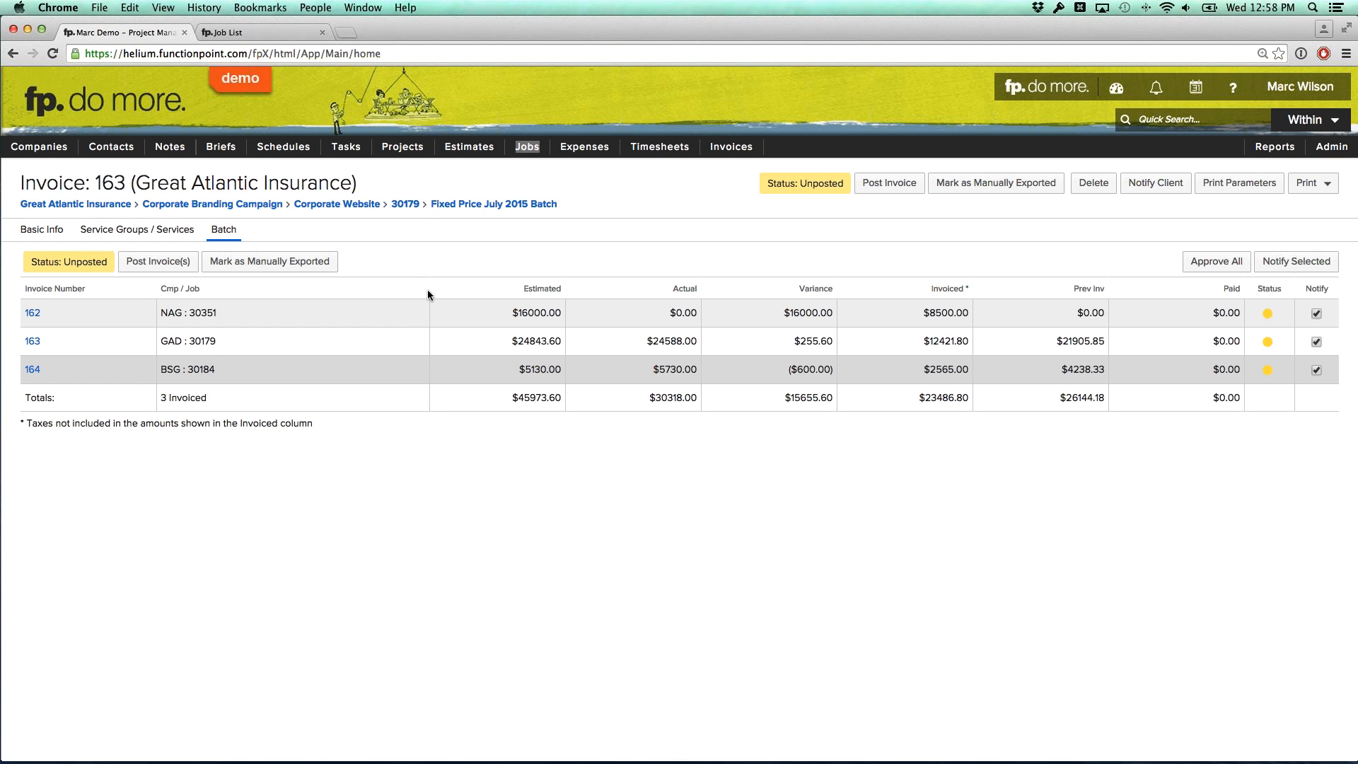
# Find all active jobs and look through the full job list, including job categories, delivery dates and invoiced amounts
pyautogui.click(526, 170)
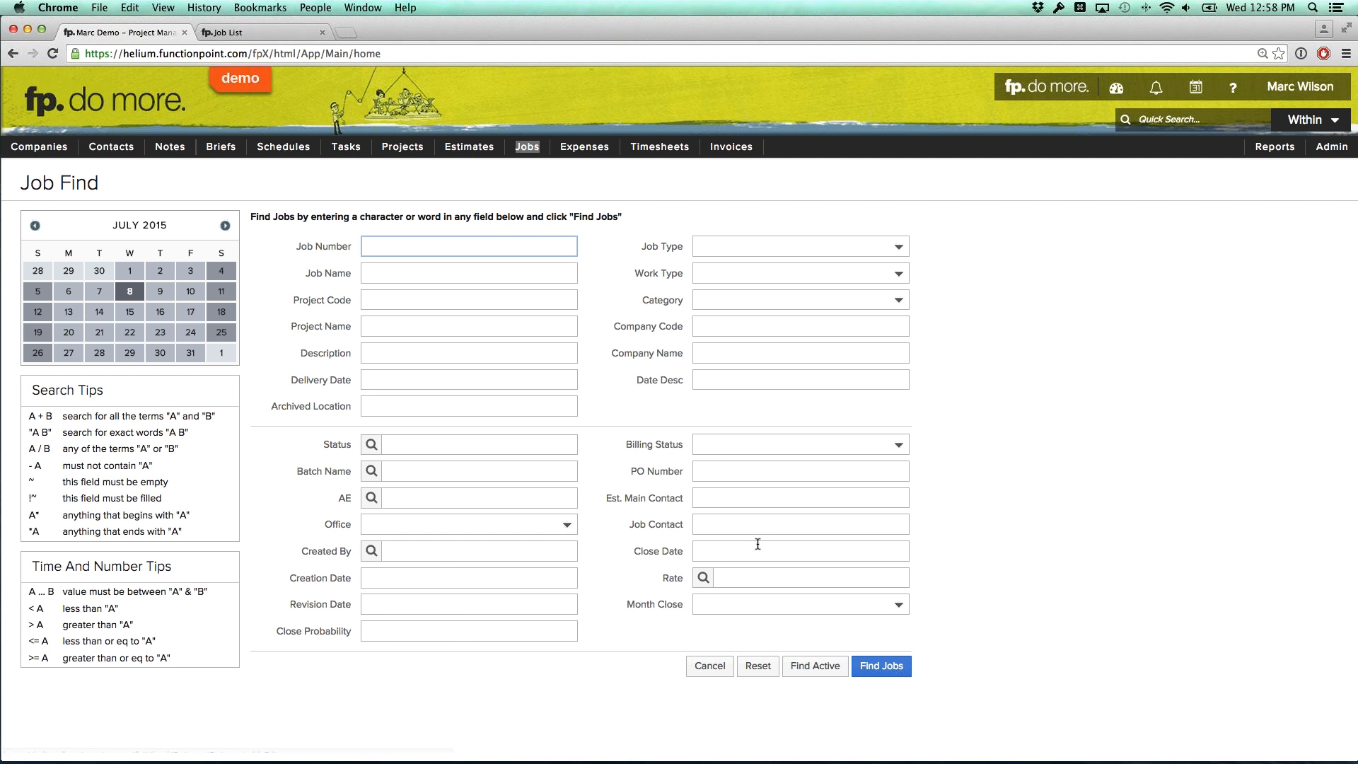
pyautogui.click(808, 669)
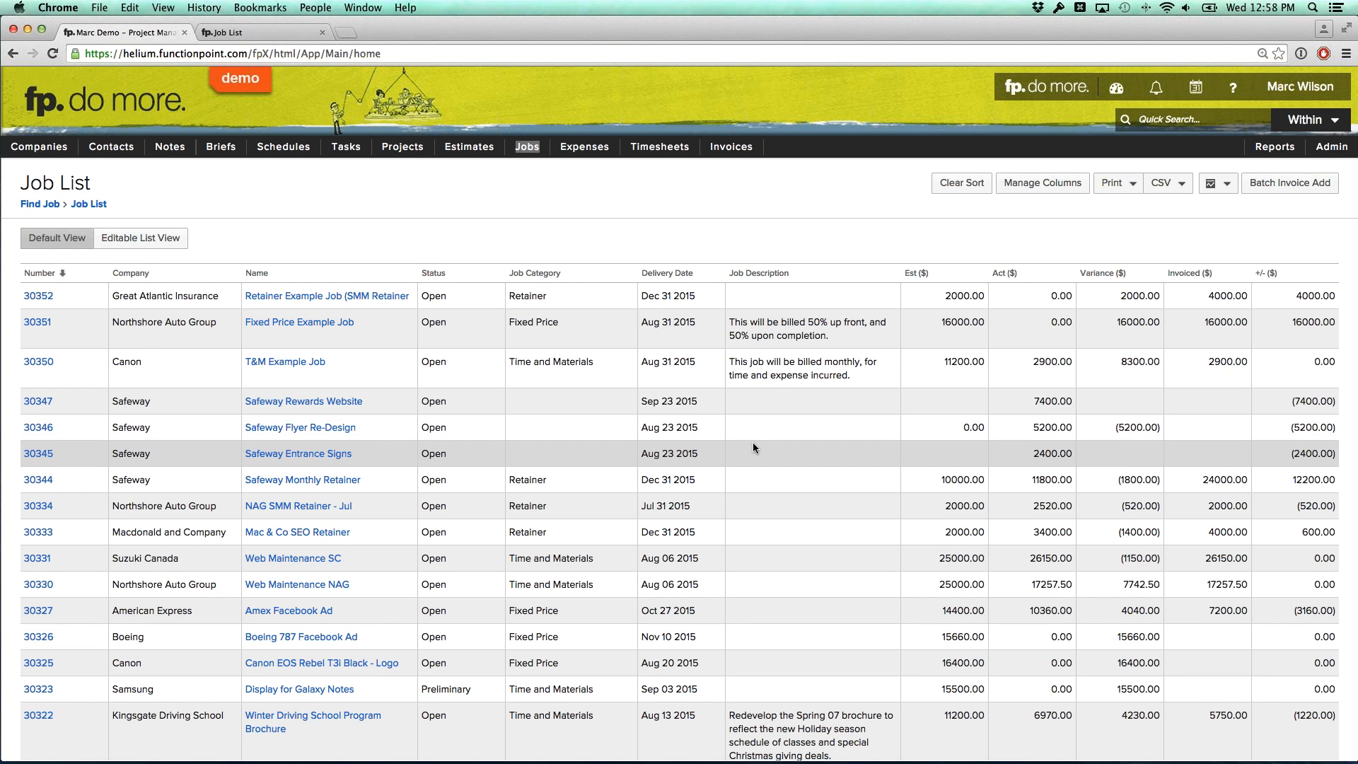
pyautogui.scroll(-1, 753, 447)
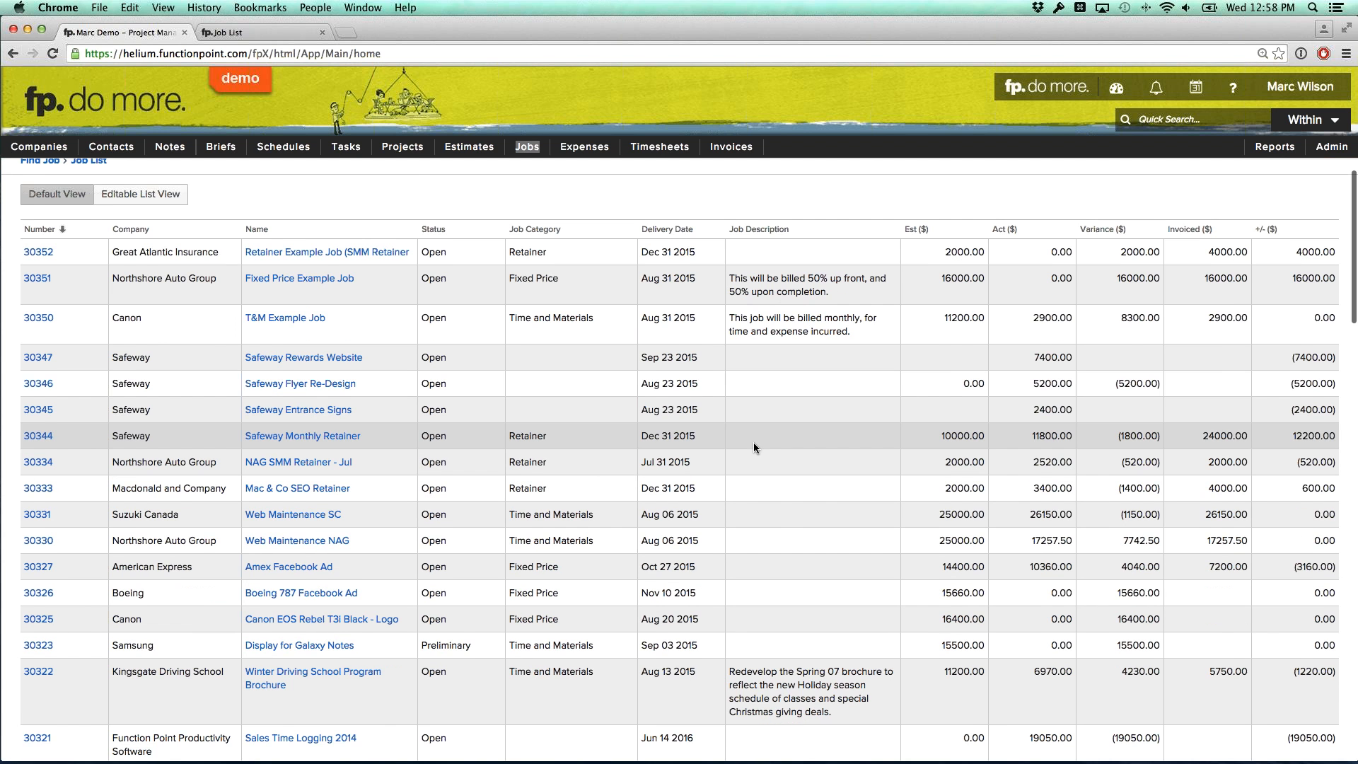
pyautogui.scroll(-10, 753, 443)
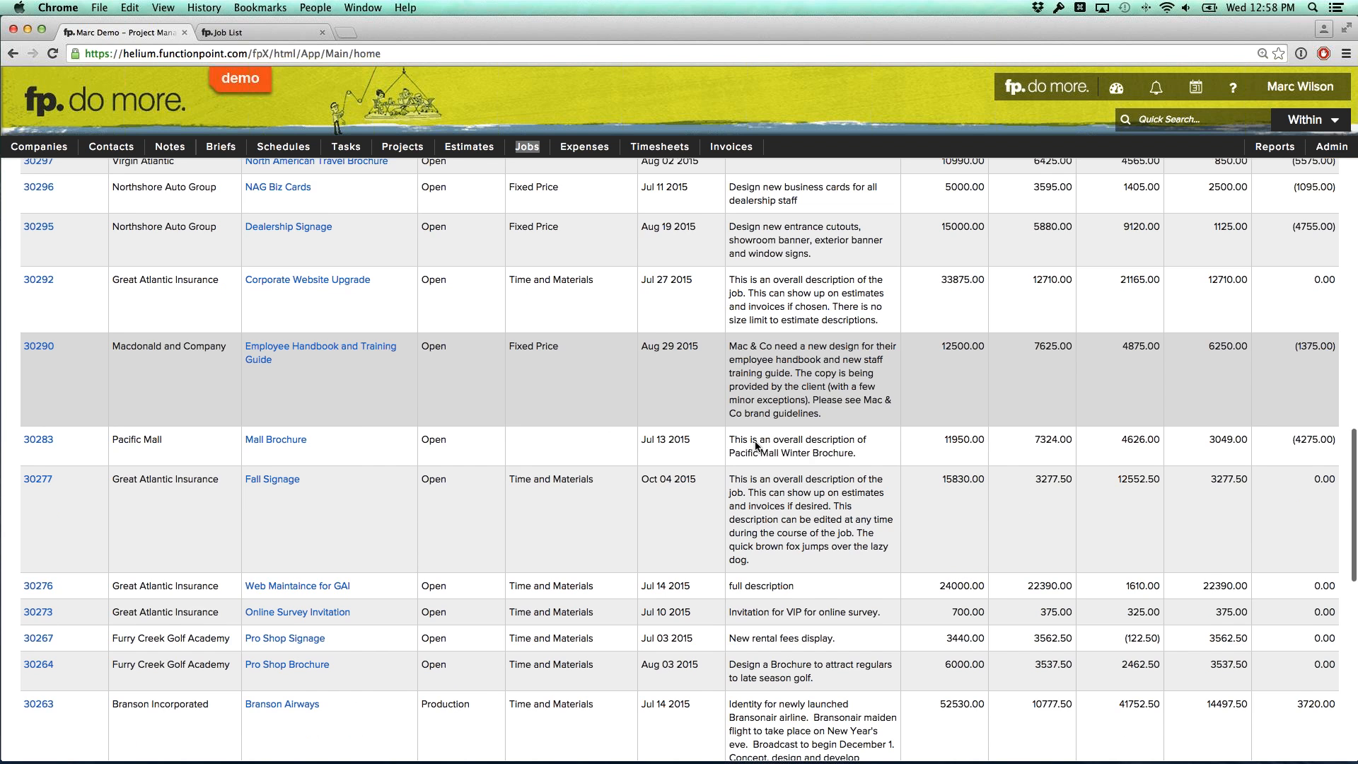
pyautogui.scroll(-15, 754, 442)
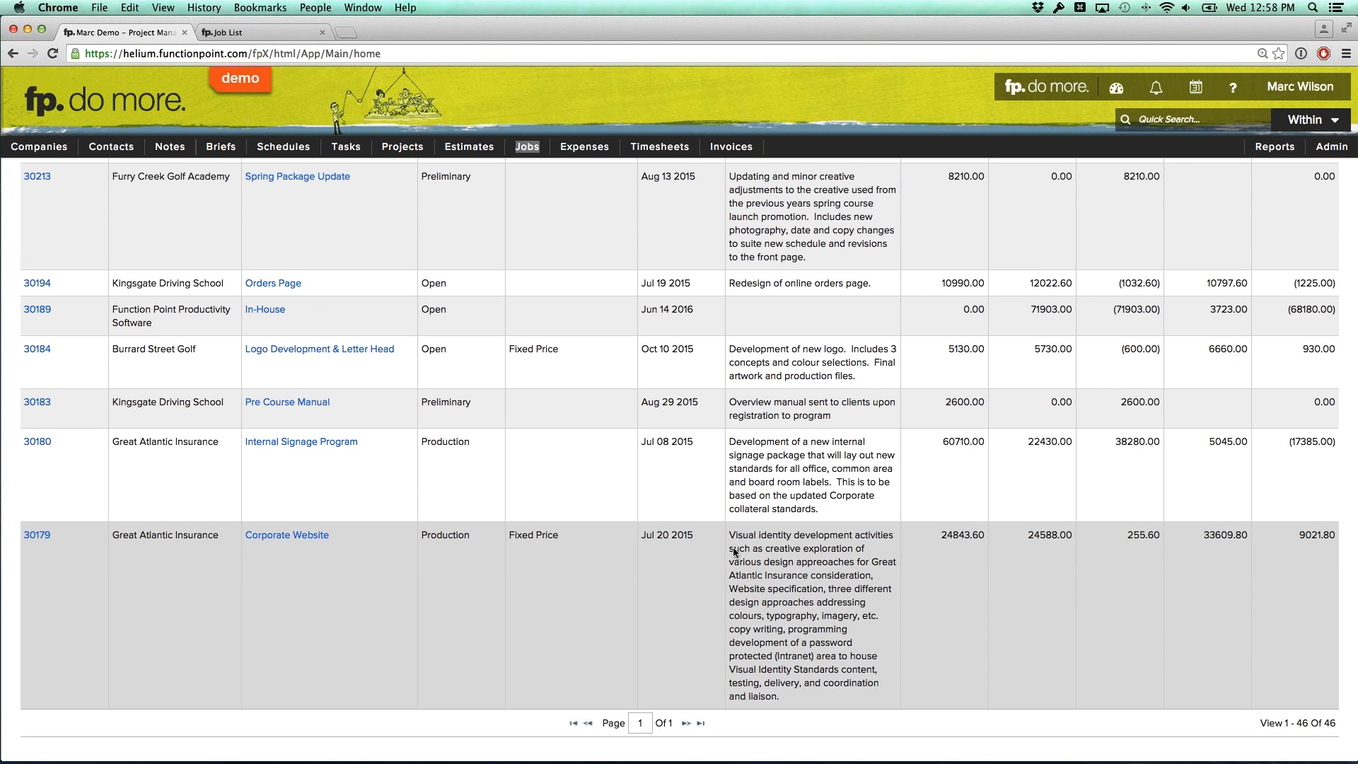
pyautogui.scroll(15, 736, 552)
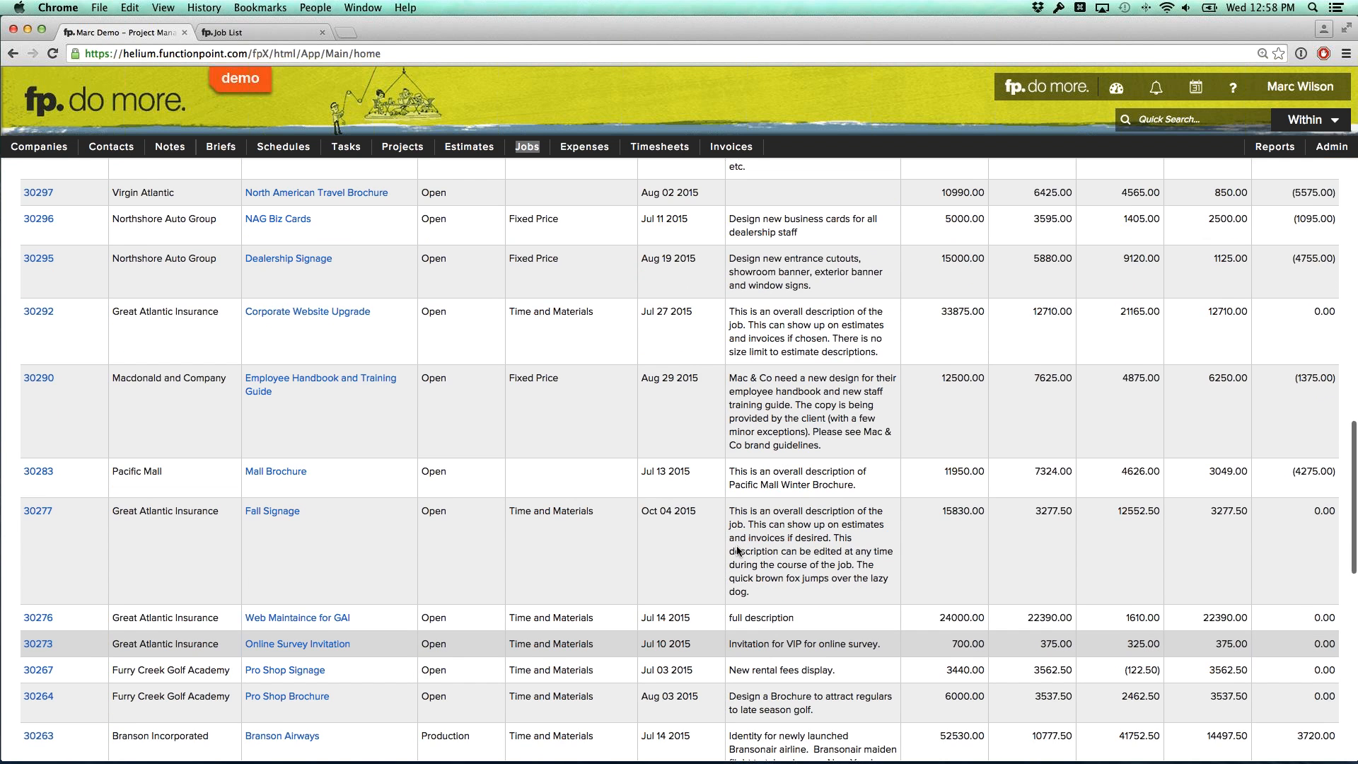
pyautogui.scroll(12, 737, 551)
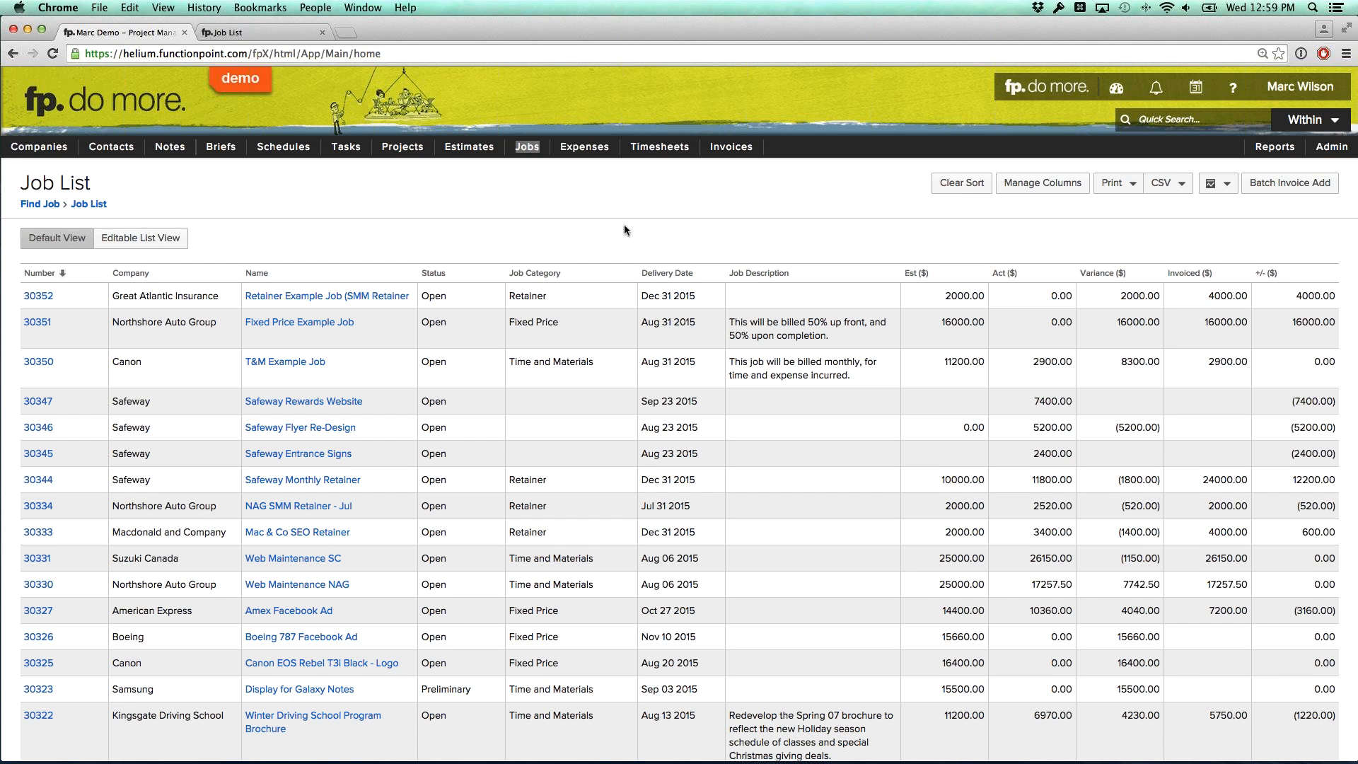
pyautogui.scroll(-1, 624, 224)
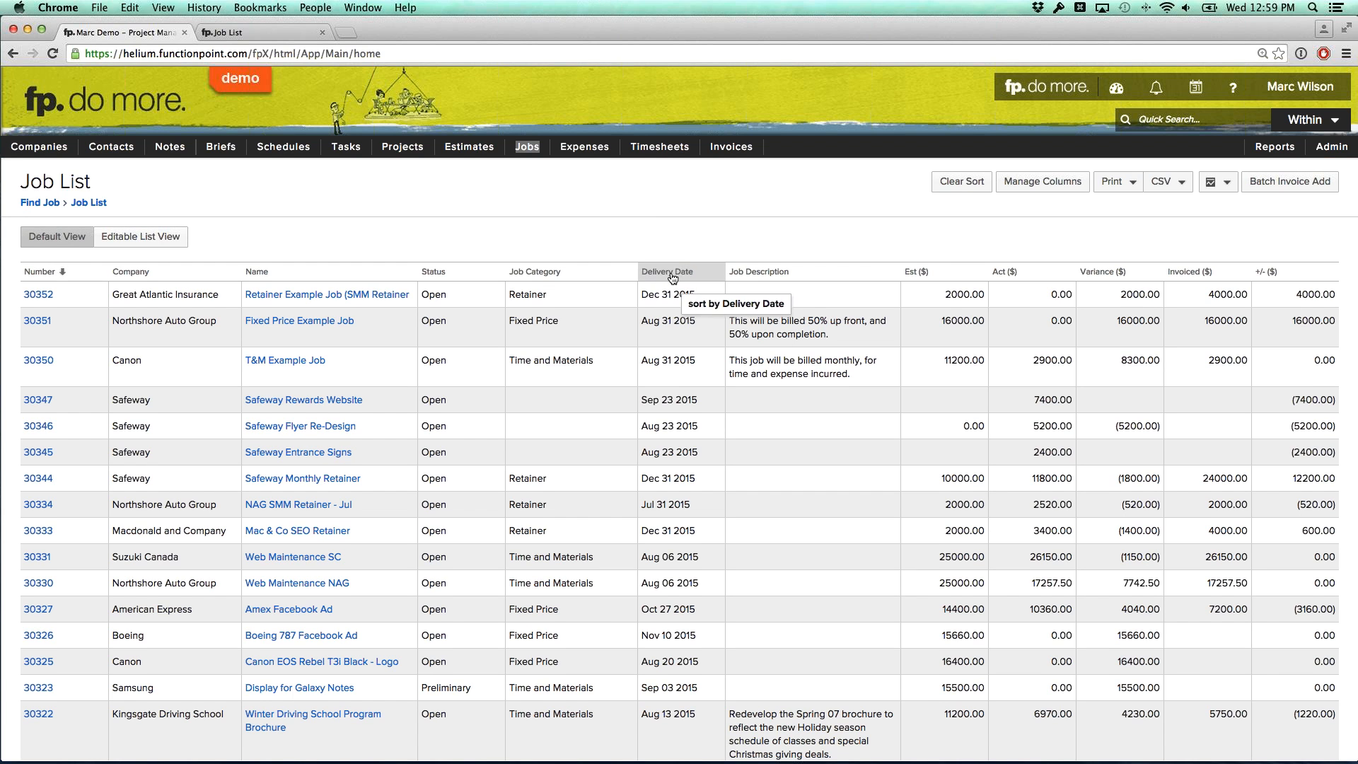
pyautogui.scroll(1, 72, 280)
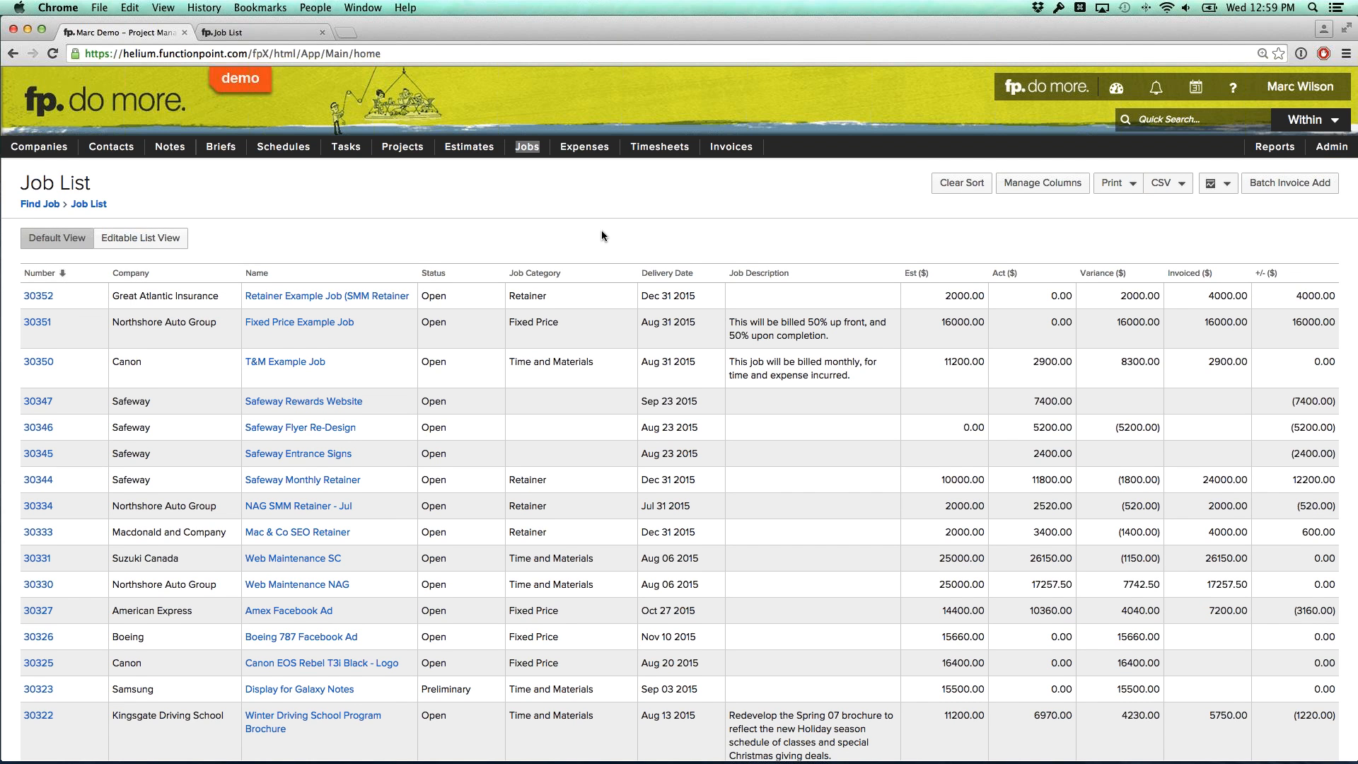
pyautogui.scroll(-1, 602, 232)
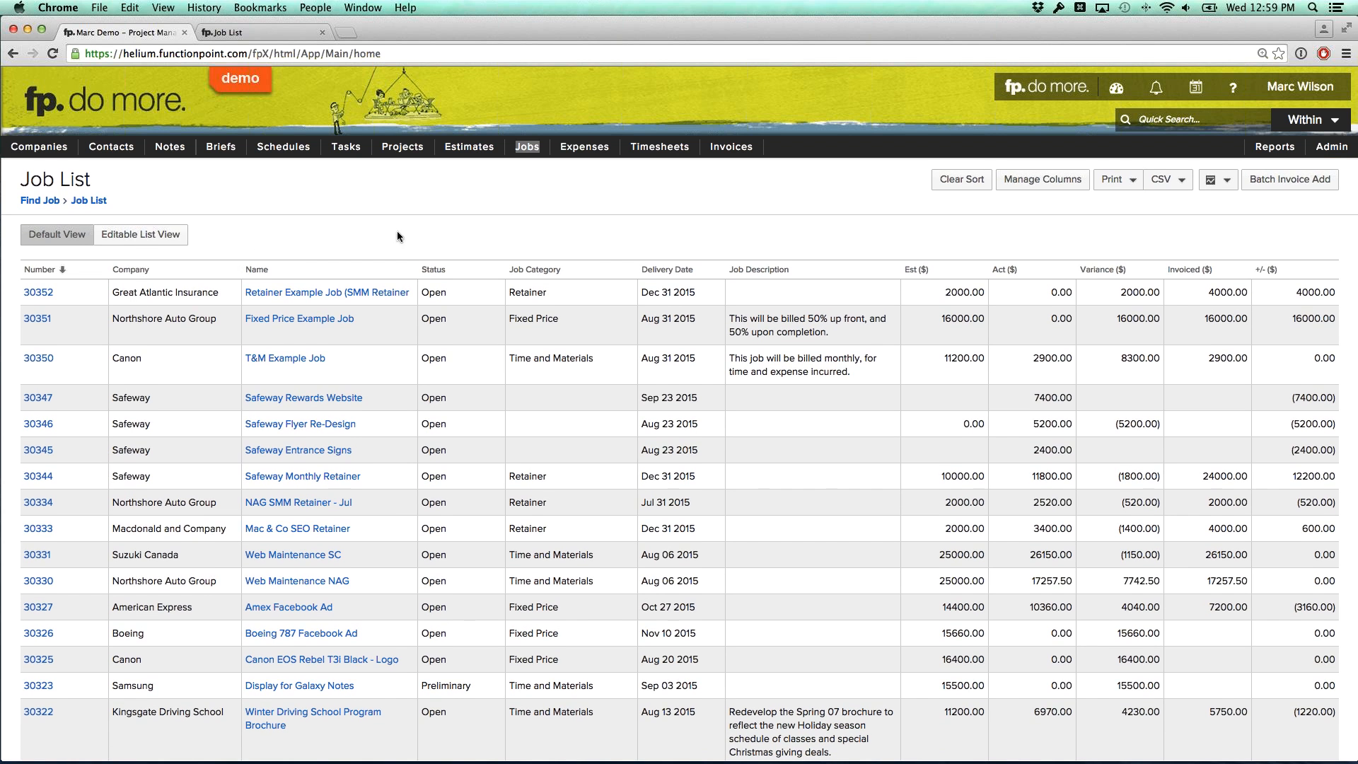
pyautogui.scroll(-1, 677, 293)
pyautogui.scroll(1, 681, 295)
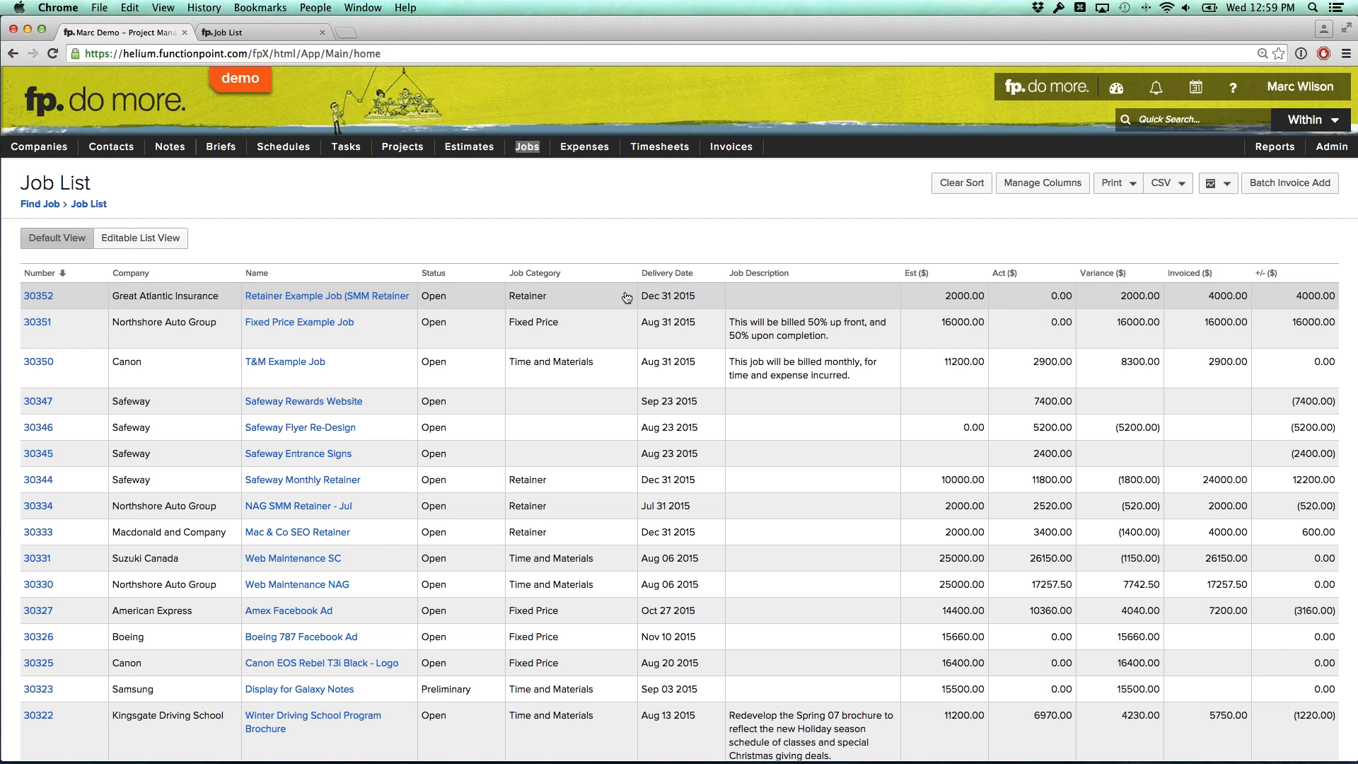
# Switch the job list to the editable list view and sort the jobs by number in ascending order
pyautogui.click(151, 239)
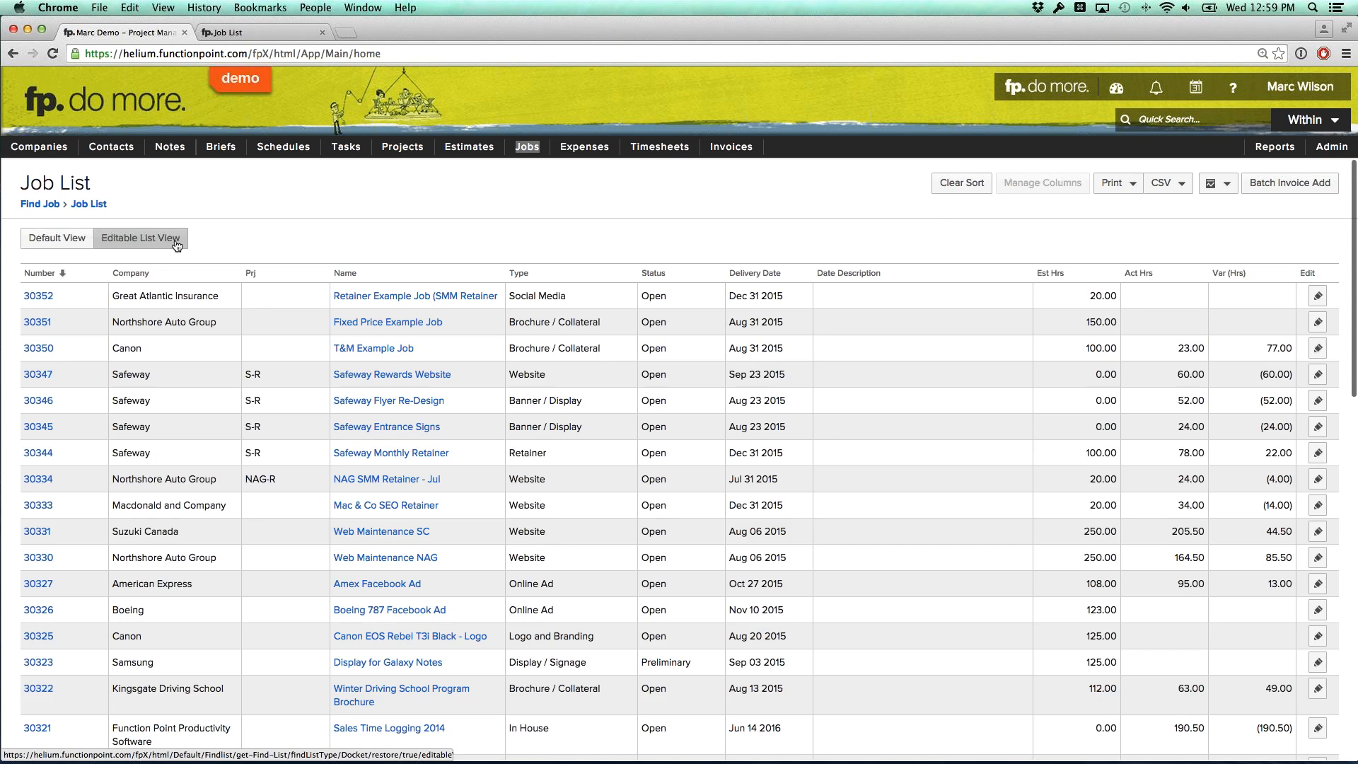
pyautogui.click(63, 278)
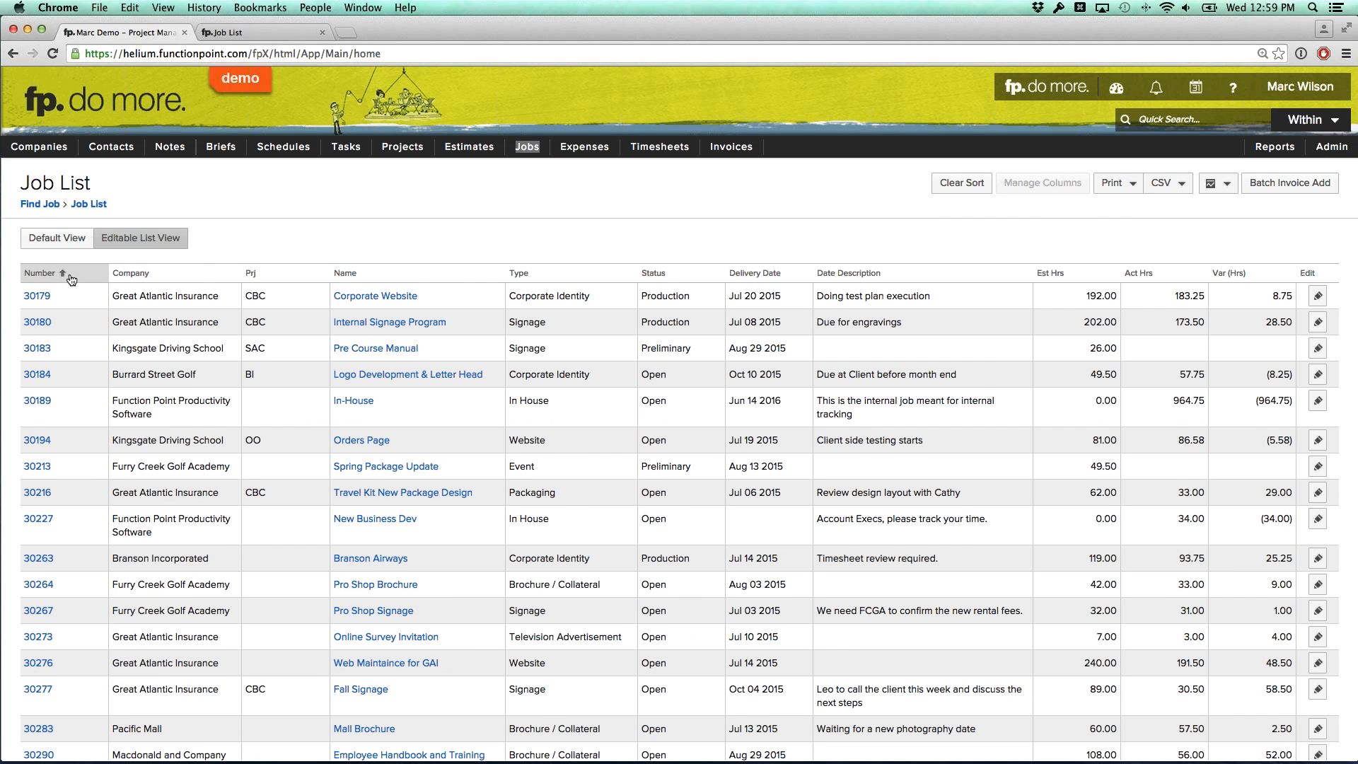
# View the inline Status options for jobs 30179, 30180, 30183 and 30184, leaving each status as it is
pyautogui.click(692, 299)
pyautogui.click(692, 297)
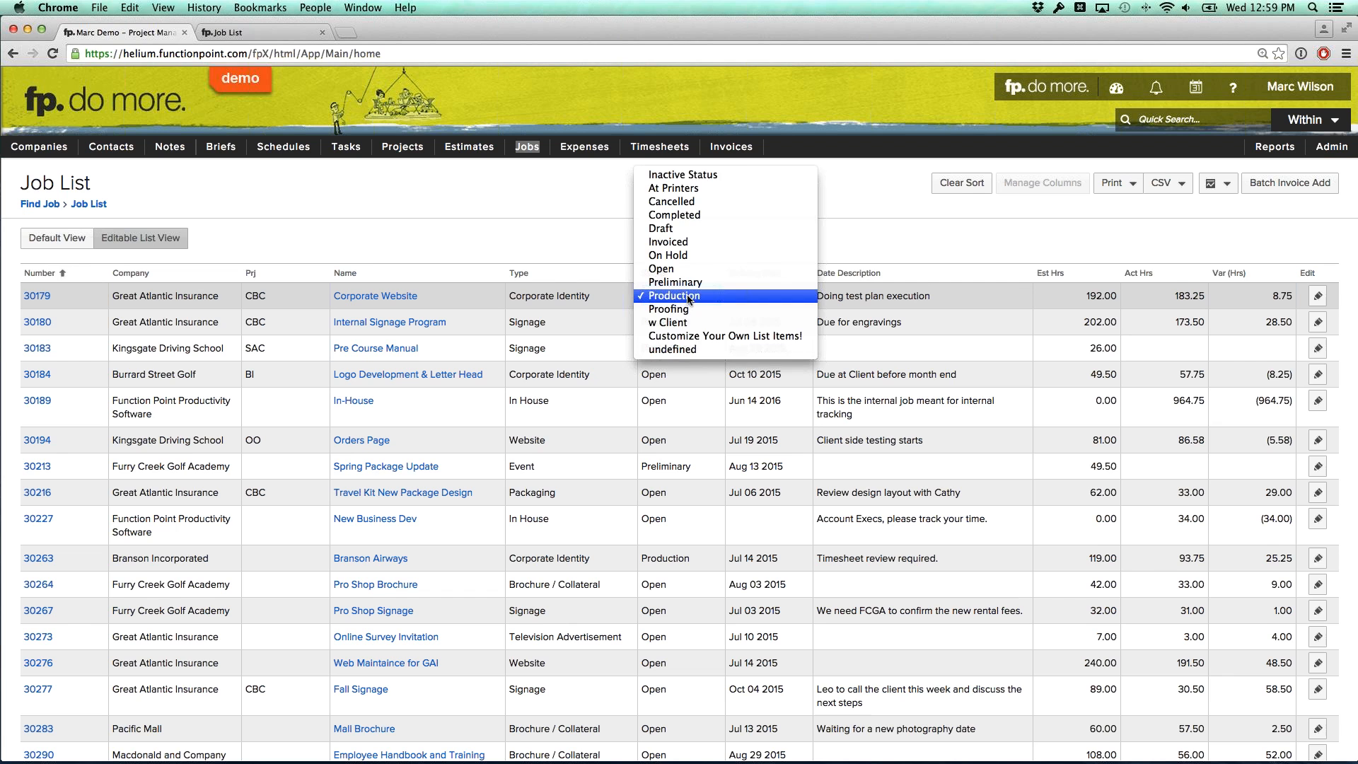
pyautogui.click(688, 296)
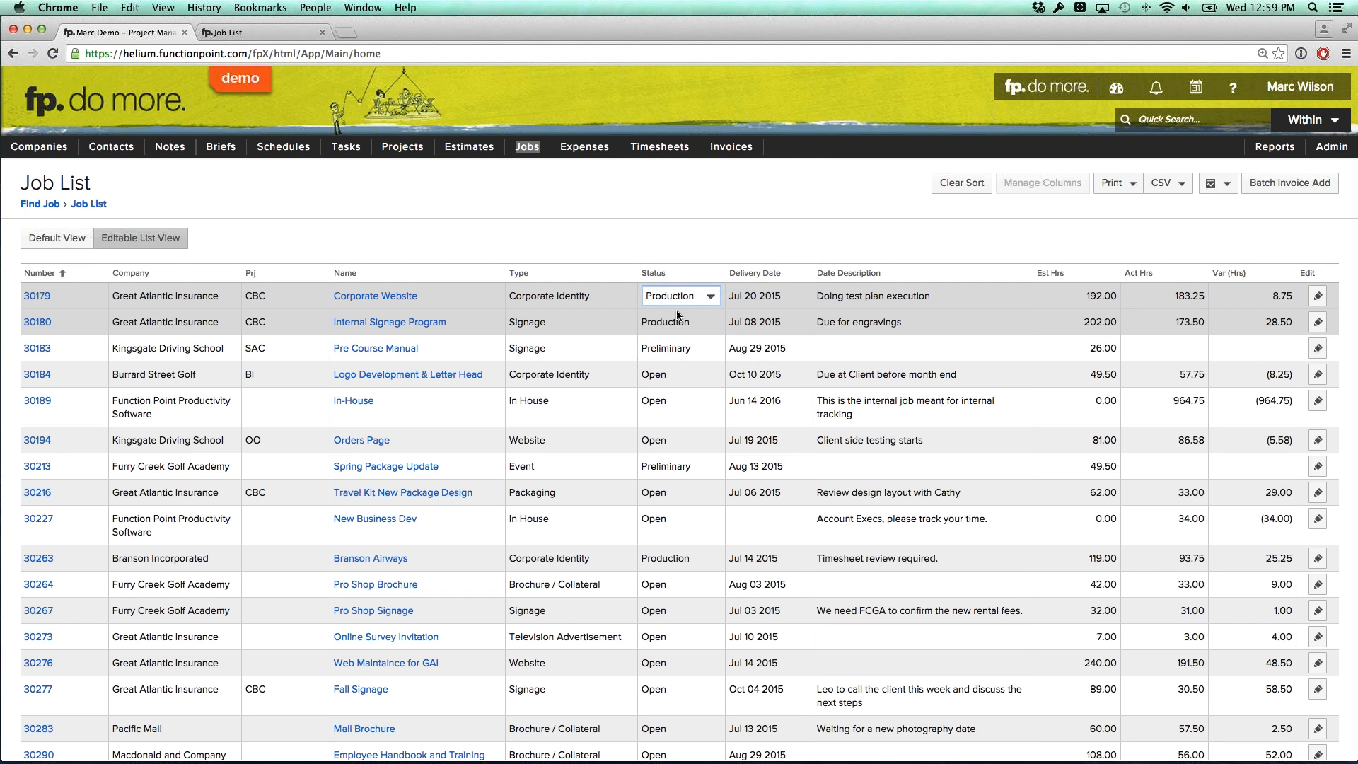
pyautogui.click(683, 322)
pyautogui.click(682, 321)
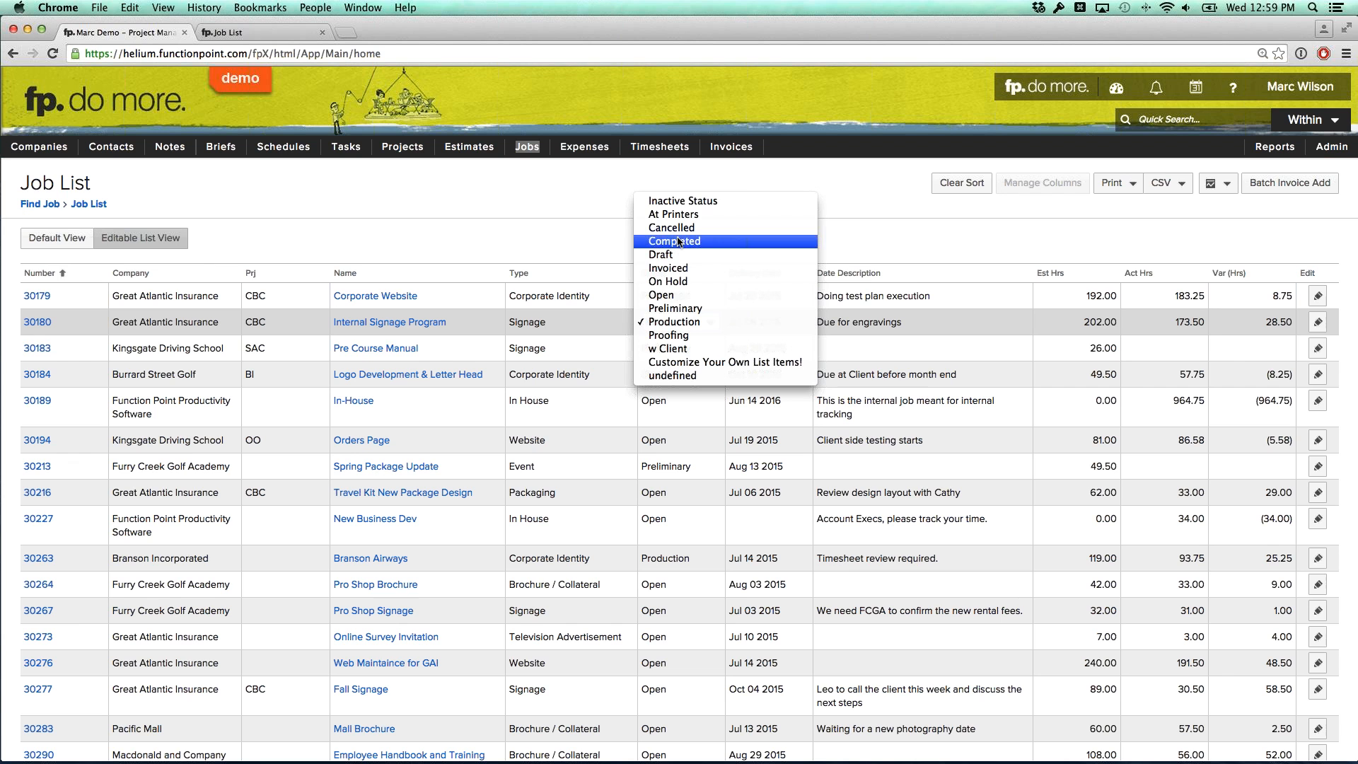
pyautogui.click(674, 322)
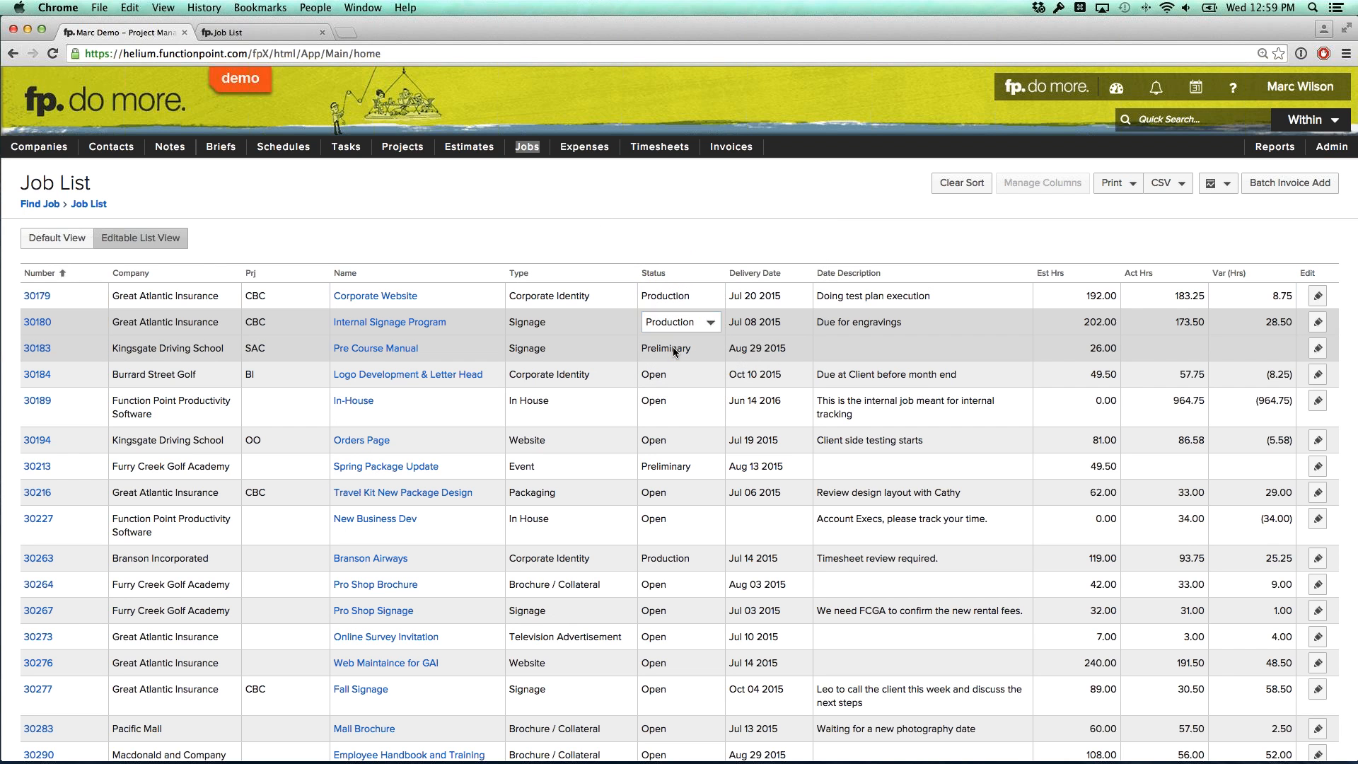
pyautogui.click(674, 352)
pyautogui.click(674, 352)
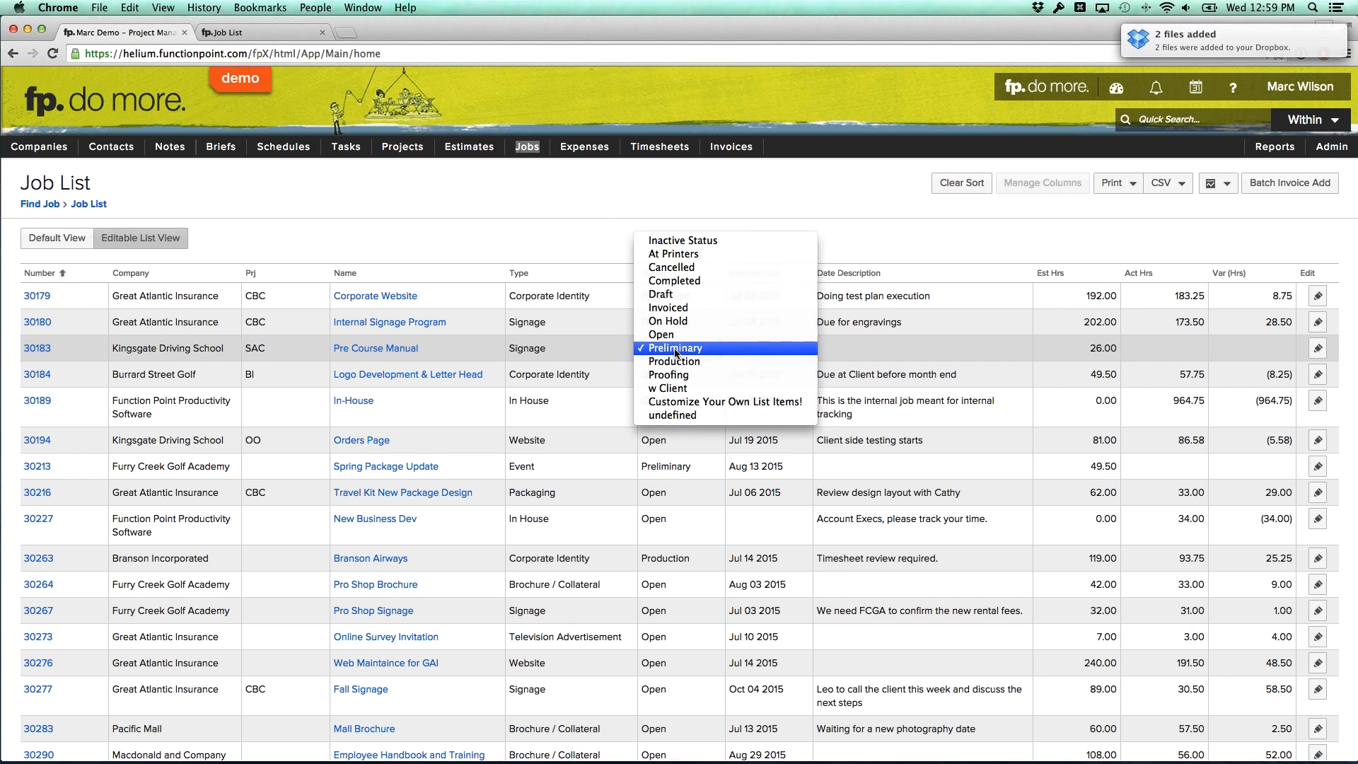
pyautogui.click(675, 350)
pyautogui.click(675, 376)
pyautogui.click(674, 376)
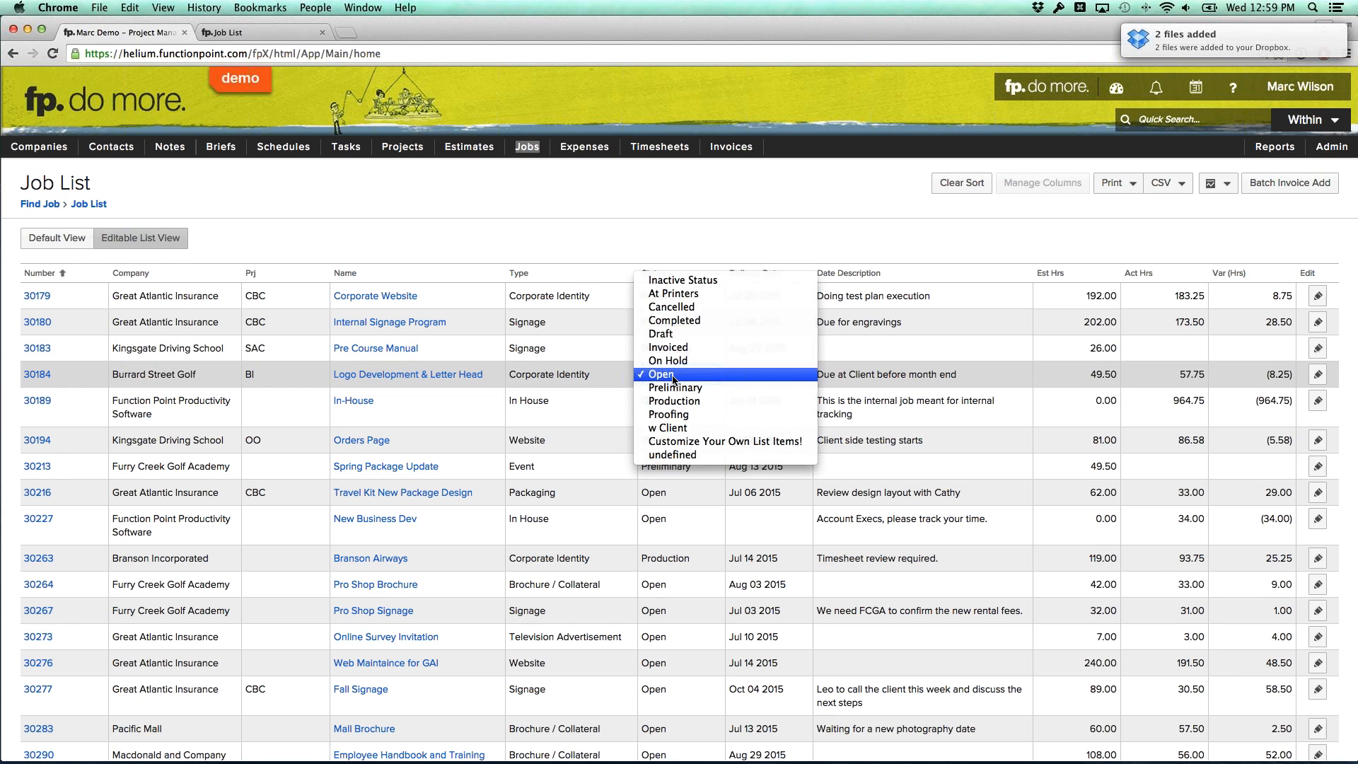
pyautogui.click(601, 231)
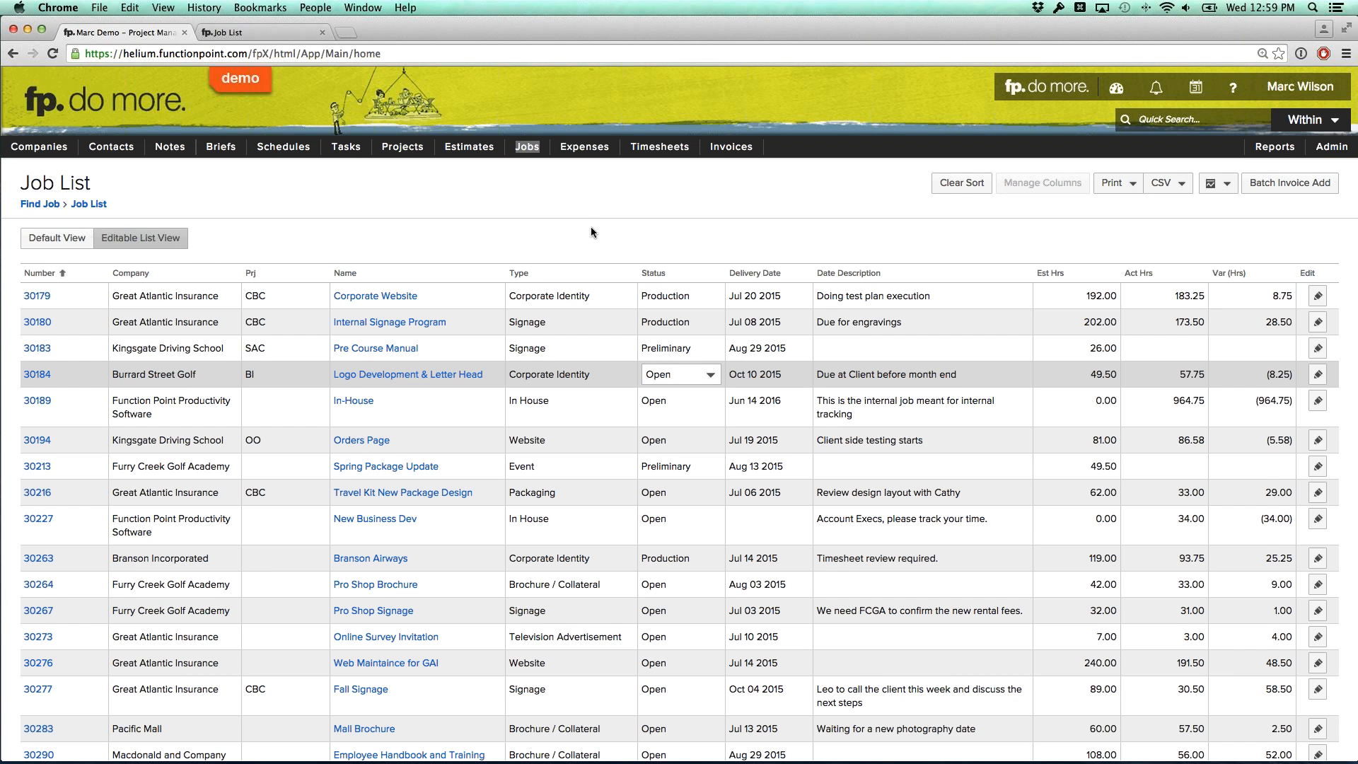
# Find all active jobs again and switch the resulting job list to the editable list view
pyautogui.moveTo(538, 166)
pyautogui.click(527, 175)
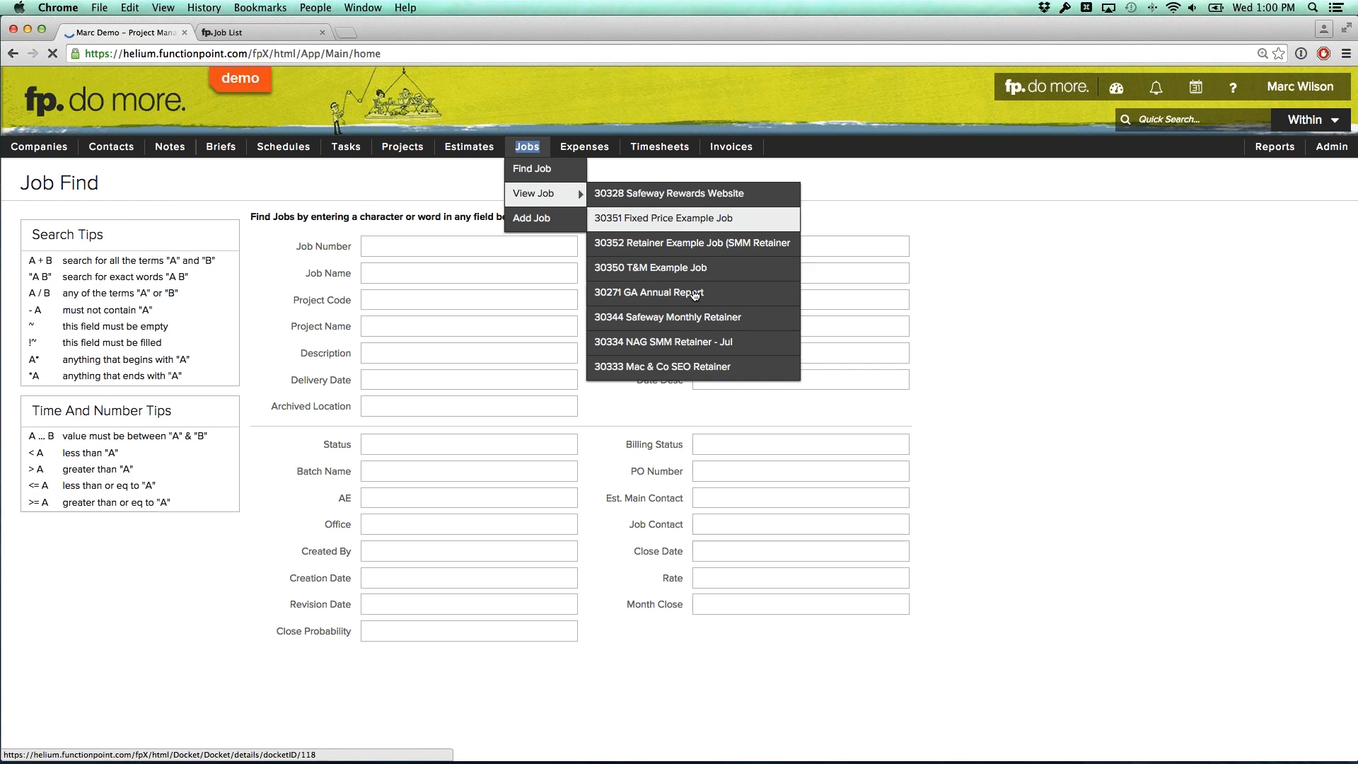
pyautogui.click(810, 669)
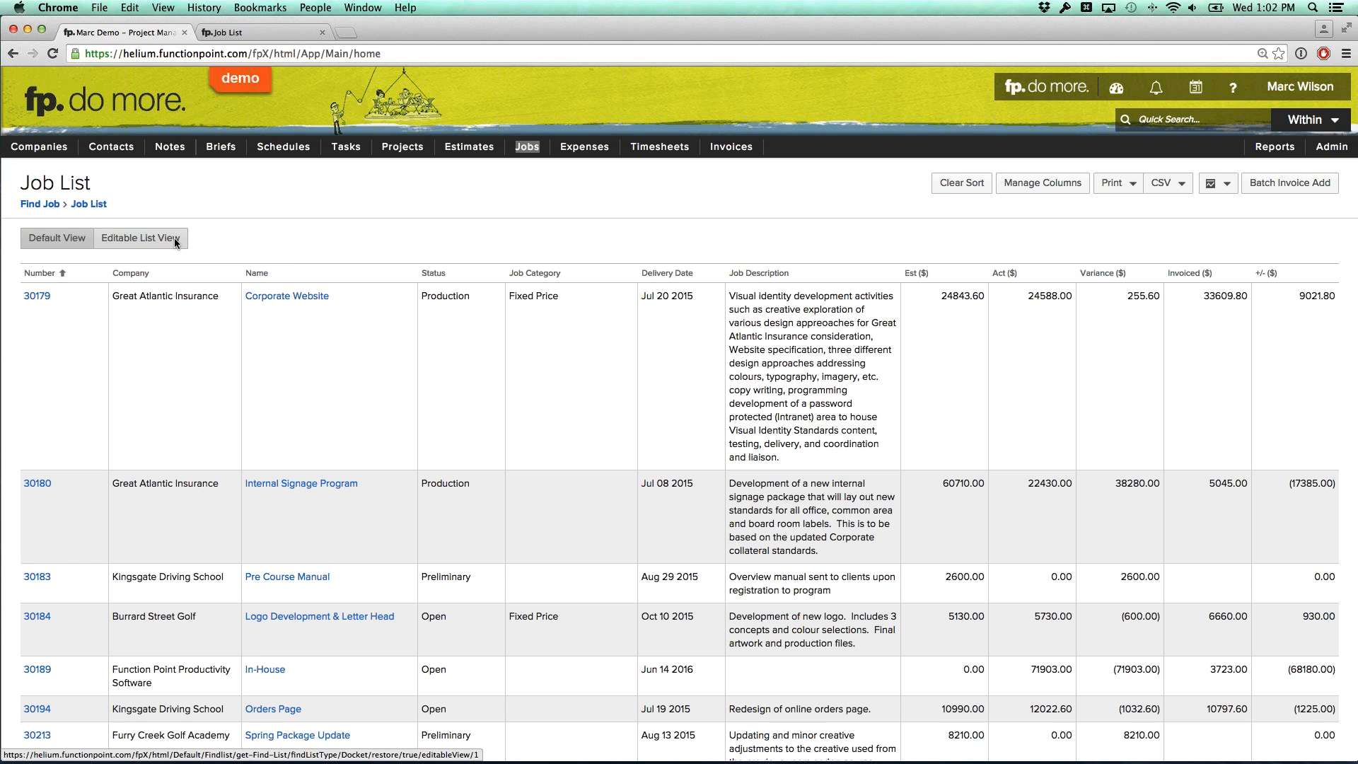
pyautogui.click(176, 243)
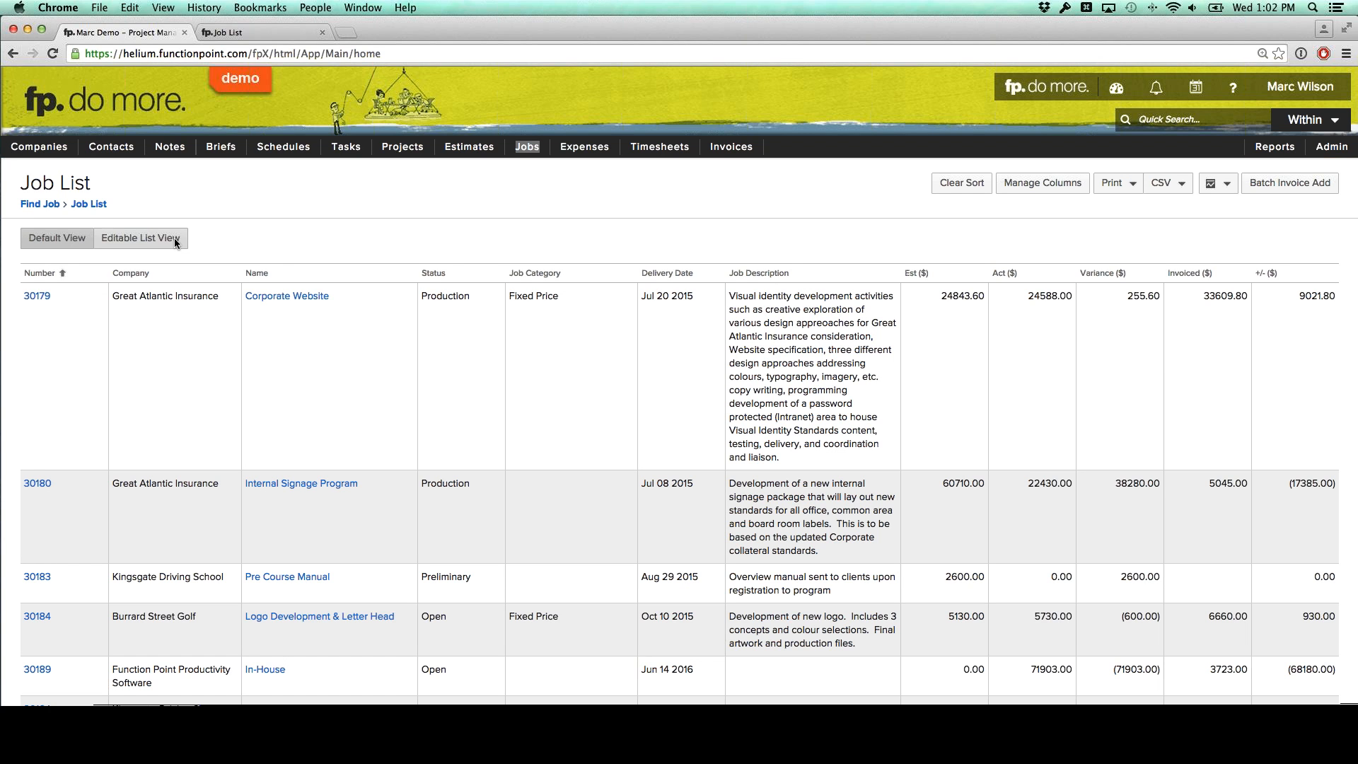